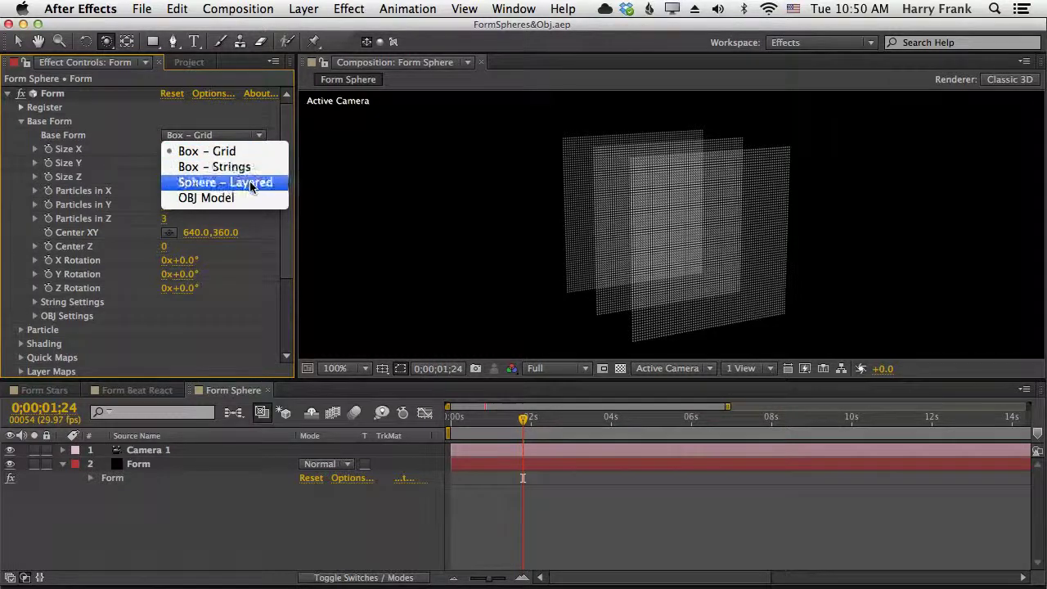
# Step: Change the Form effect's base form to Sphere - Layered and reduce Sphere Layers to 2, then 1
pyautogui.click(241, 183)
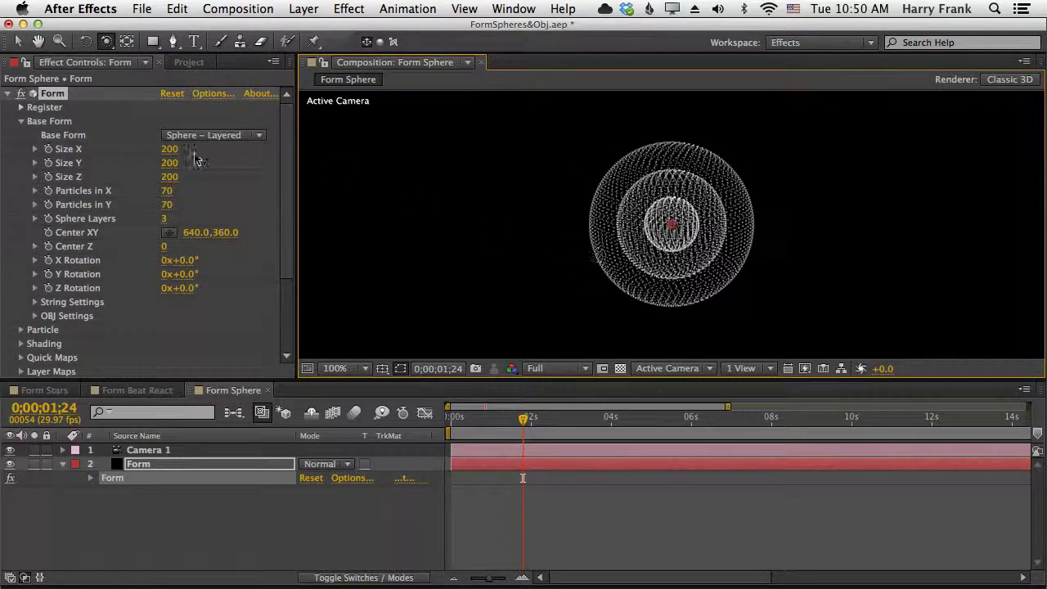
pyautogui.click(164, 219)
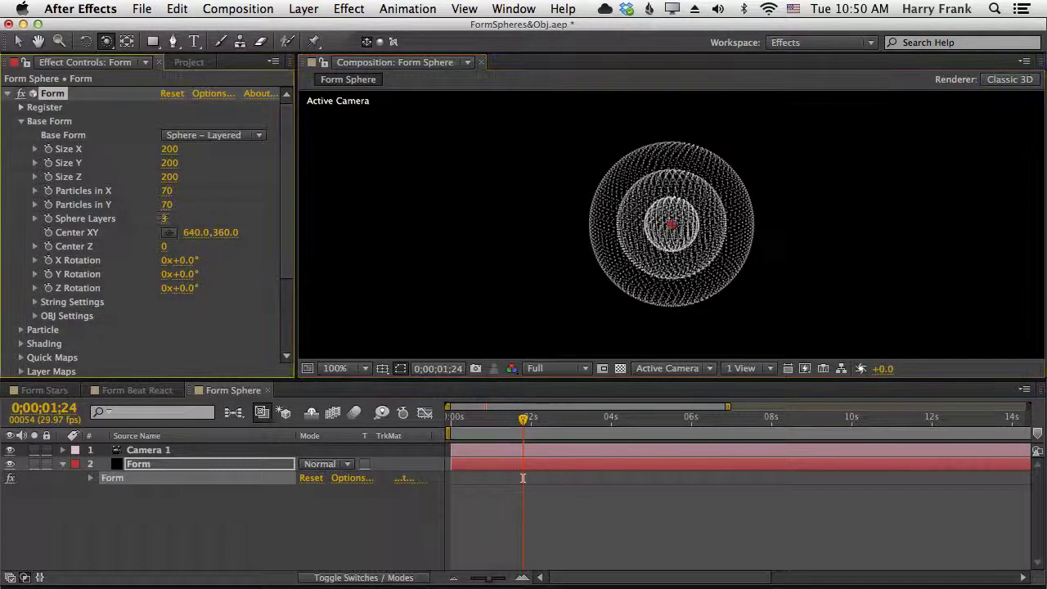
pyautogui.write('2')
pyautogui.press('Return')
pyautogui.write('1')
pyautogui.press('Return')
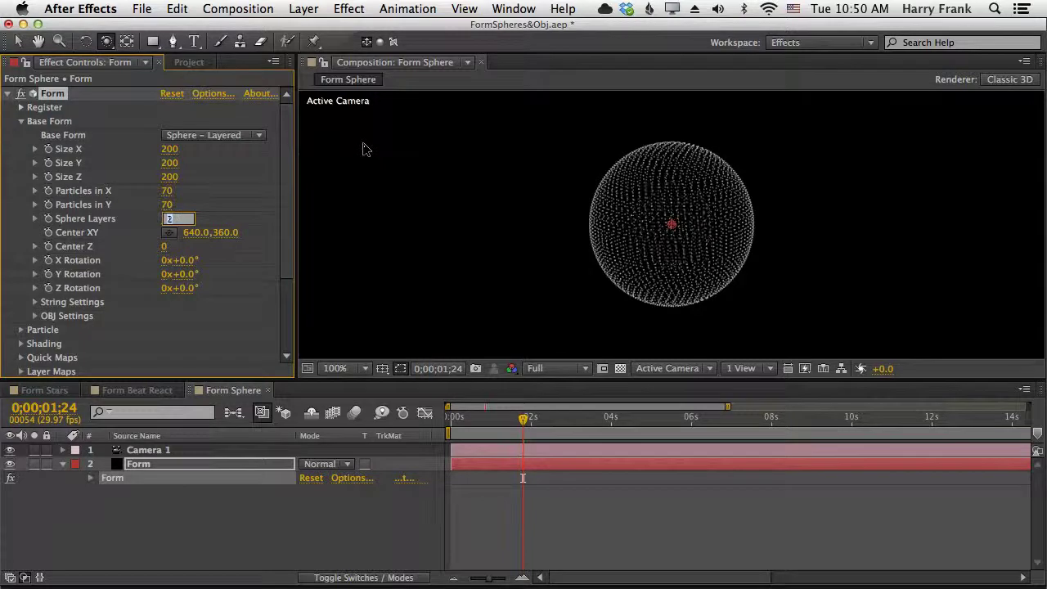
# Step: Raise the number of Sphere Layers to 7
pyautogui.press('Up')
pyautogui.press('Up')
pyautogui.press('Up')
pyautogui.press('Up')
pyautogui.press('Up')
pyautogui.press('Up')
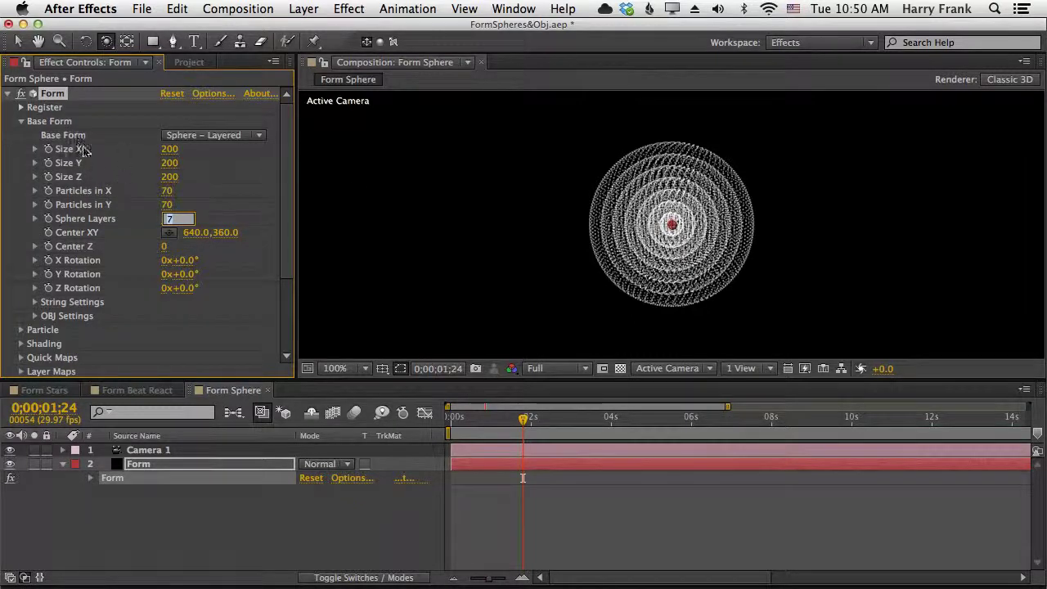
# Step: Enlarge the layered sphere by setting Size X, Size Y and Size Z to 500
pyautogui.click(174, 149)
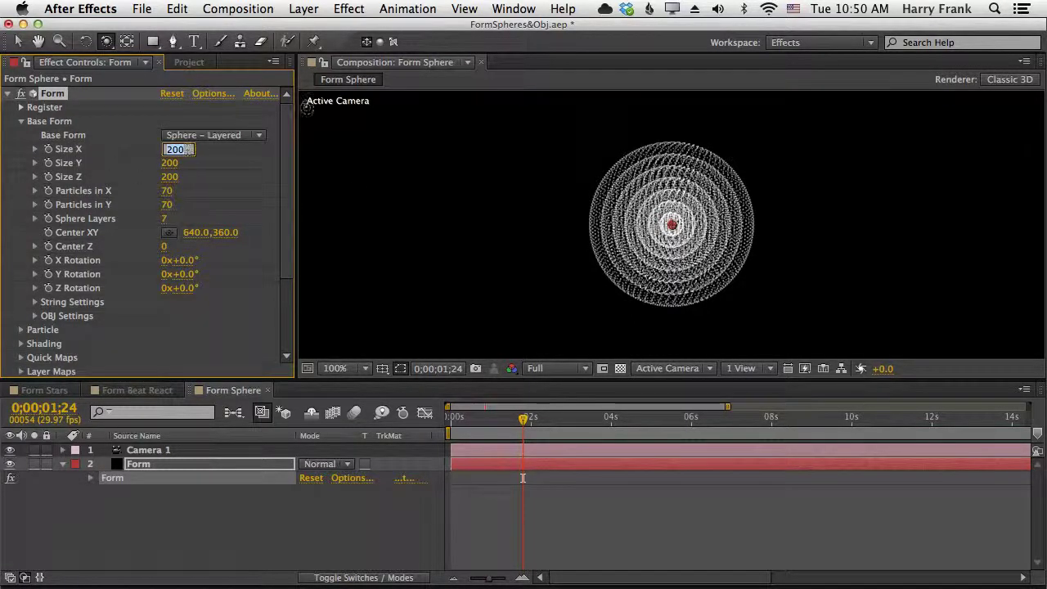
pyautogui.write('500')
pyautogui.press('Tab')
pyautogui.write('500')
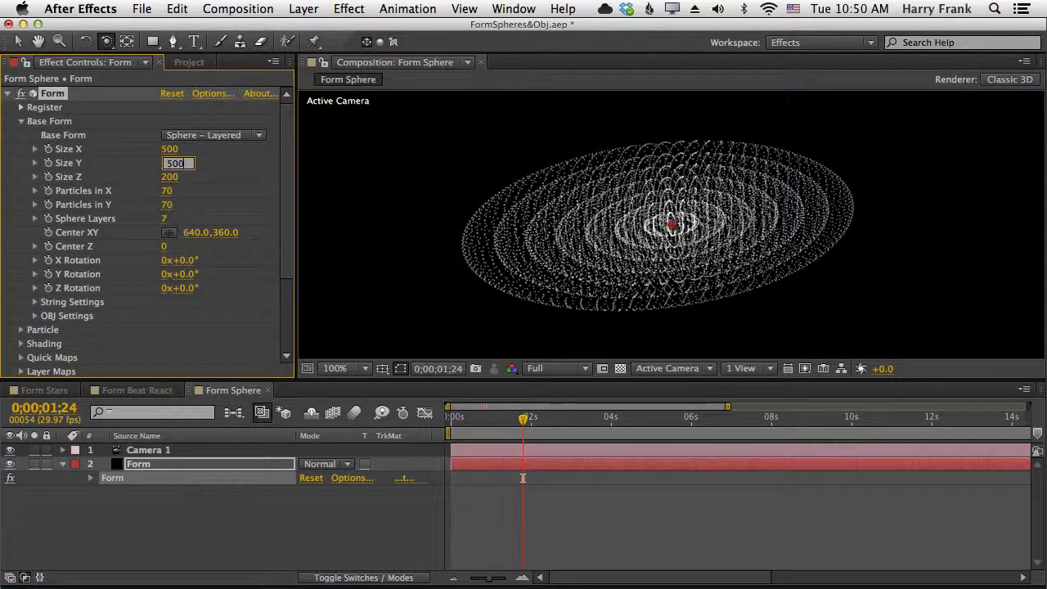
pyautogui.press('Tab')
pyautogui.write('500')
pyautogui.press('Return')
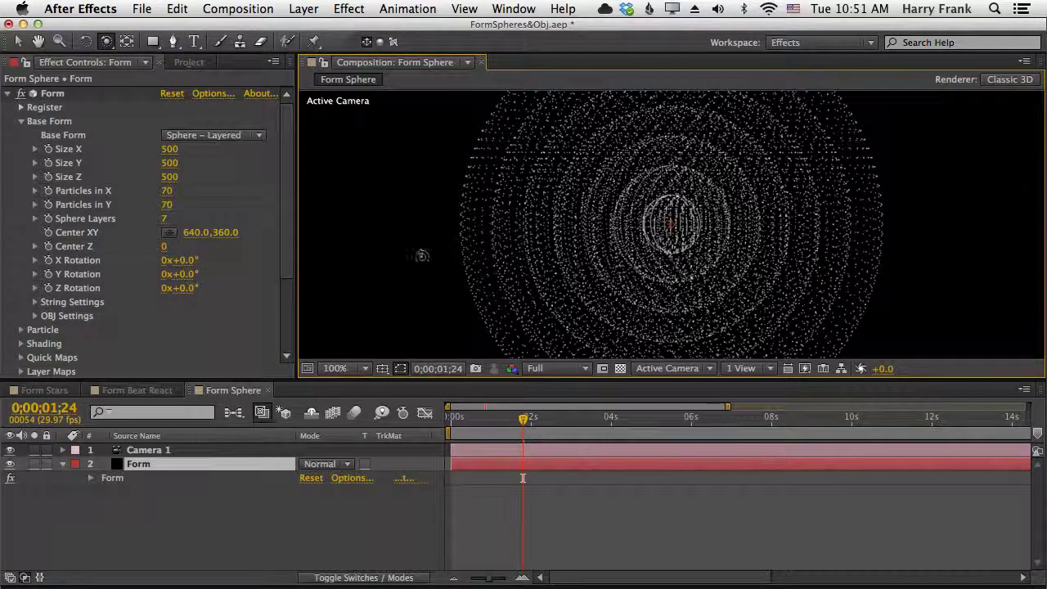
# Step: Look around the star field in the Form Stars composition with the camera, and return to the Form Sphere composition
pyautogui.click(109, 477)
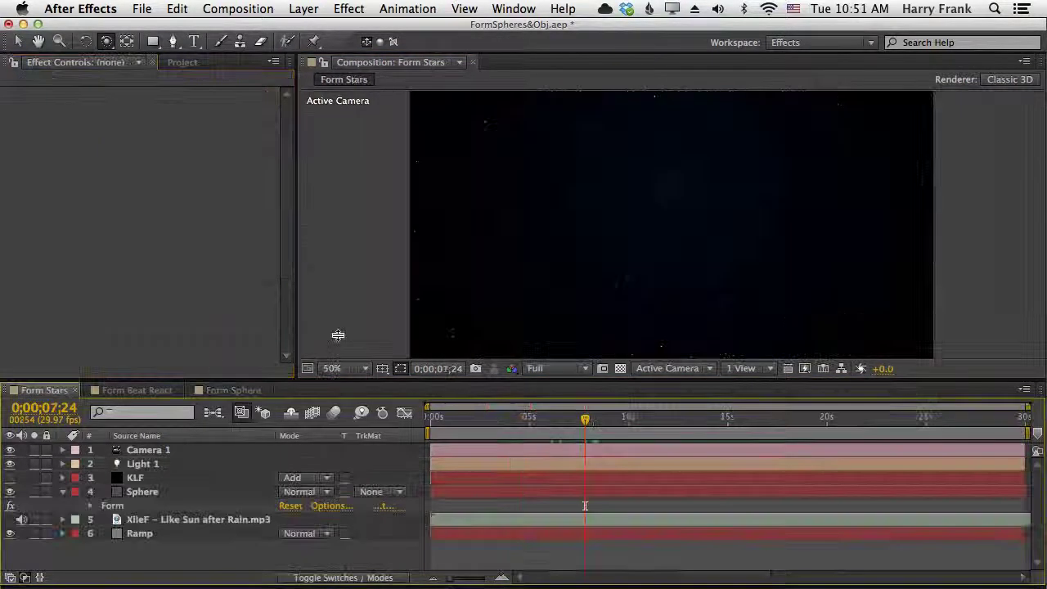
pyautogui.moveTo(707, 190); pyautogui.dragTo(625, 252)
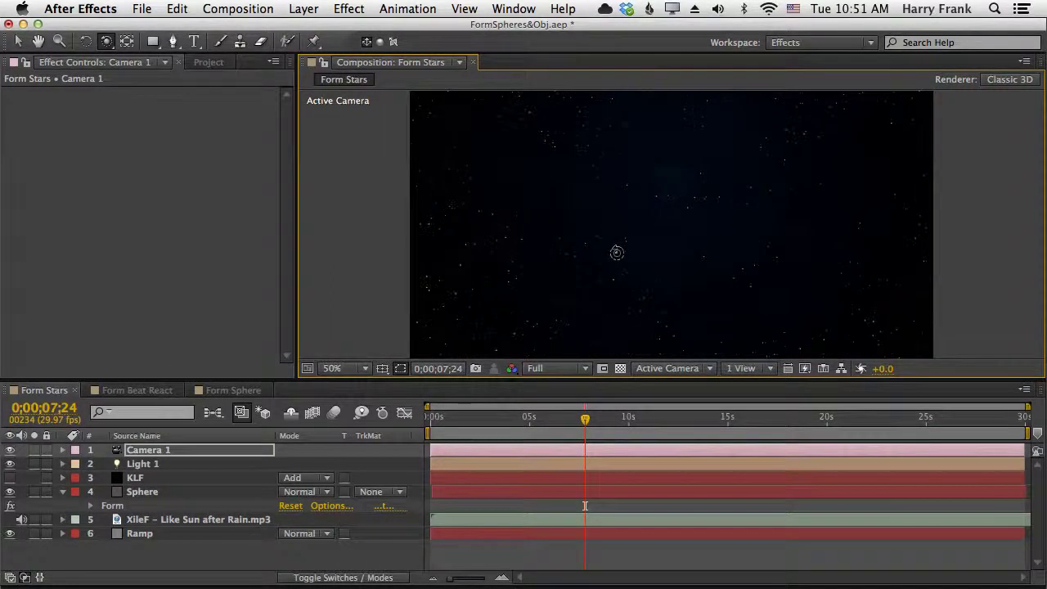
pyautogui.click(219, 390)
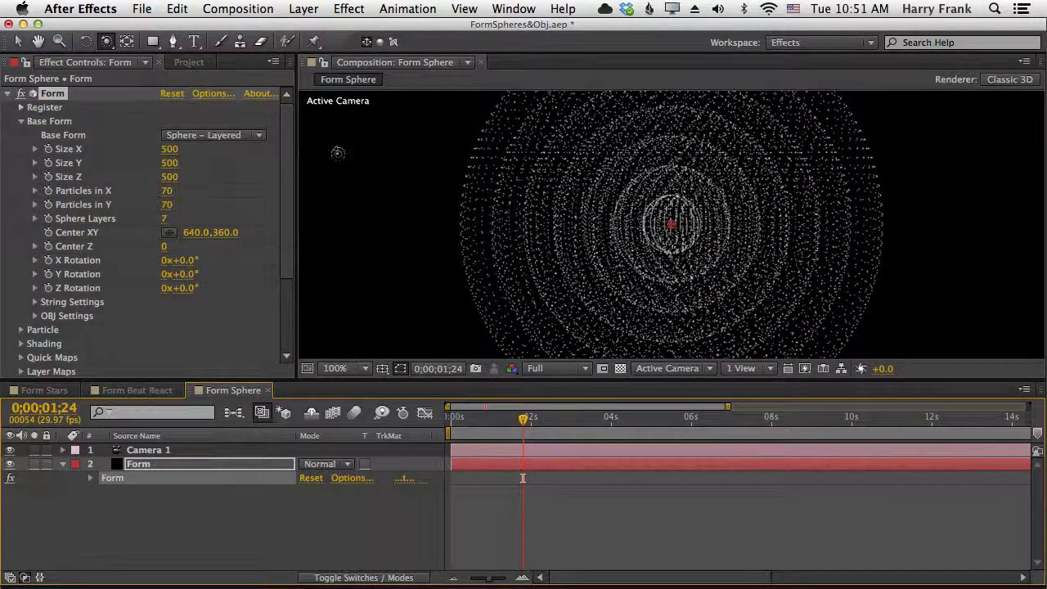
# Step: Reset the Form effect and set it up with the Sphere - Layered base form and 1 sphere layer
pyautogui.click(172, 93)
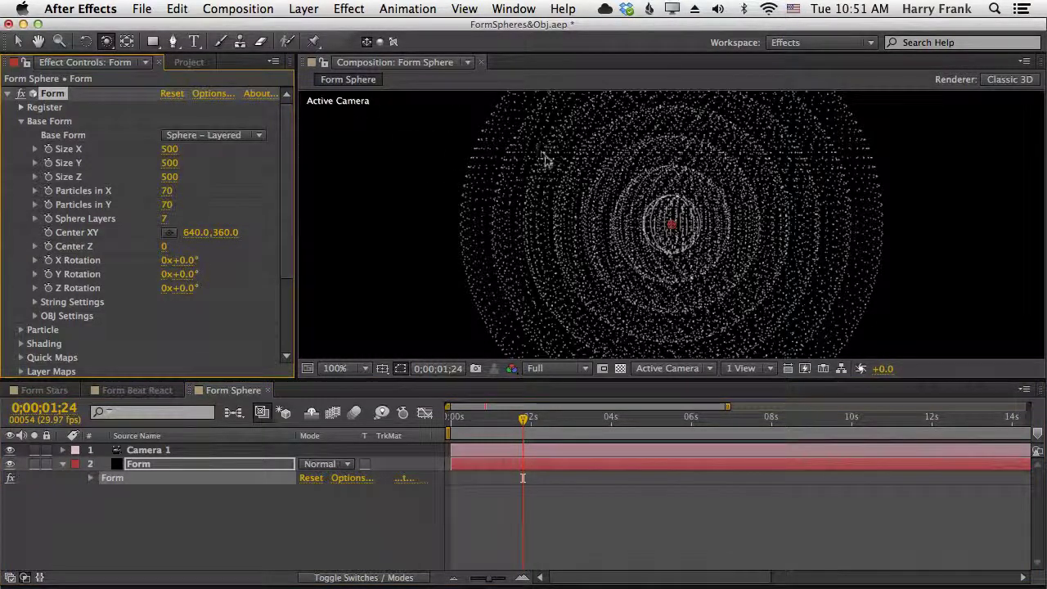
pyautogui.moveTo(516, 319); pyautogui.dragTo(472, 278)
pyautogui.click(198, 136)
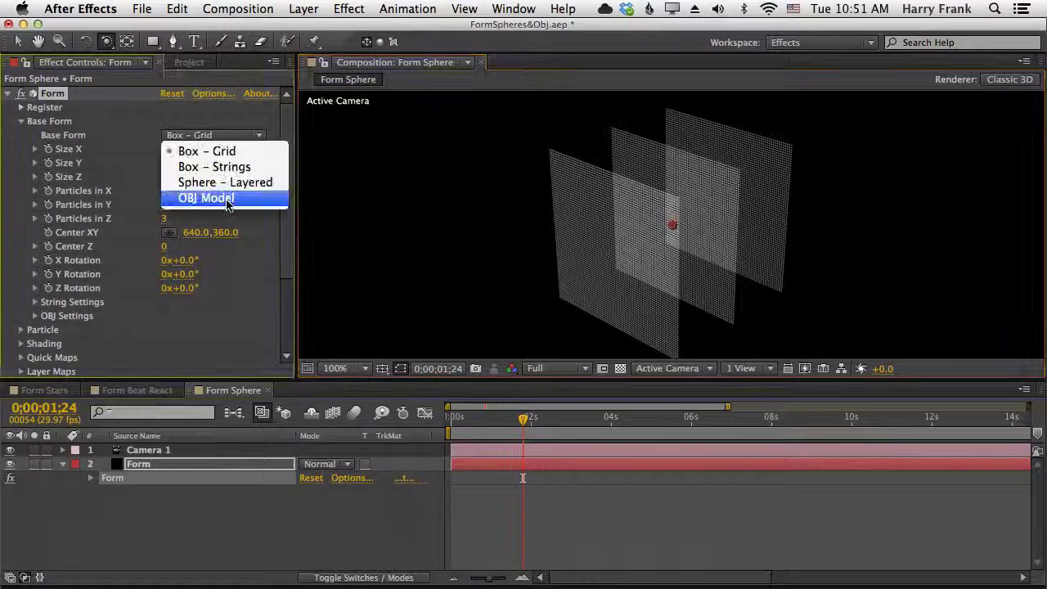
pyautogui.click(229, 182)
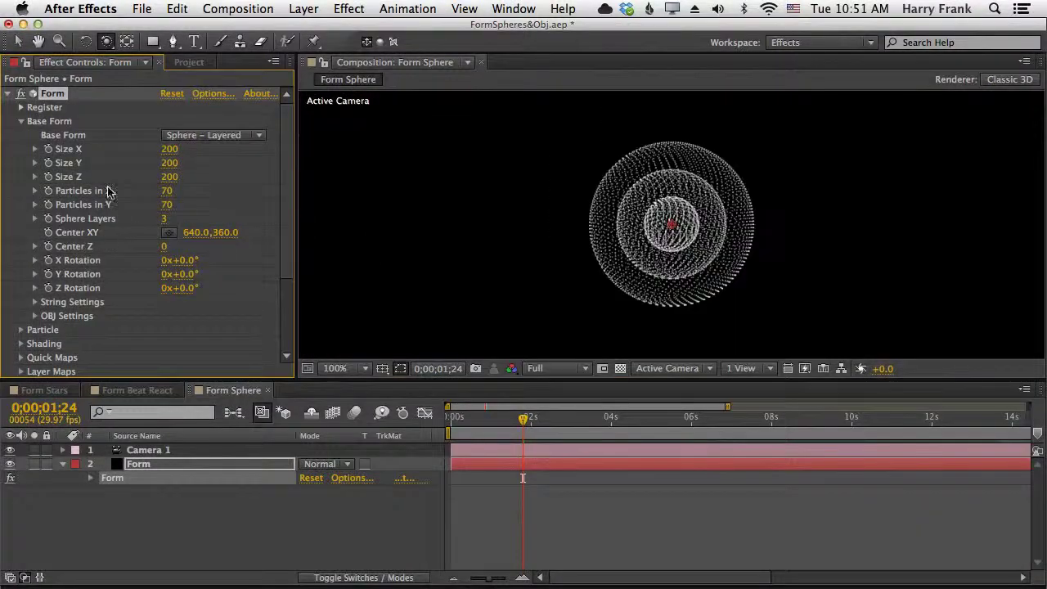
pyautogui.click(164, 219)
pyautogui.write('1')
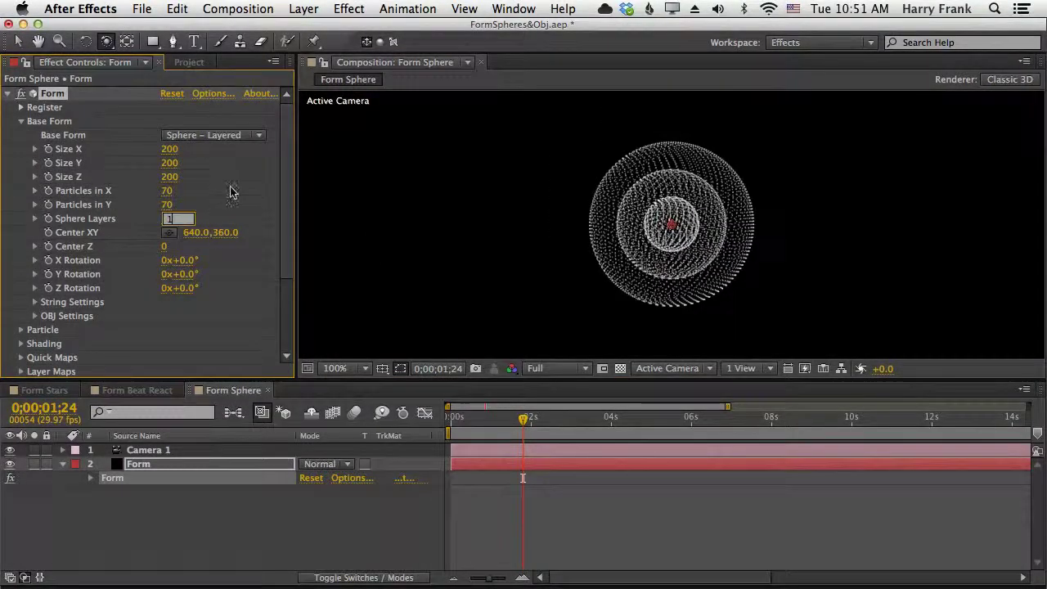
pyautogui.press('Return')
pyautogui.click(690, 224)
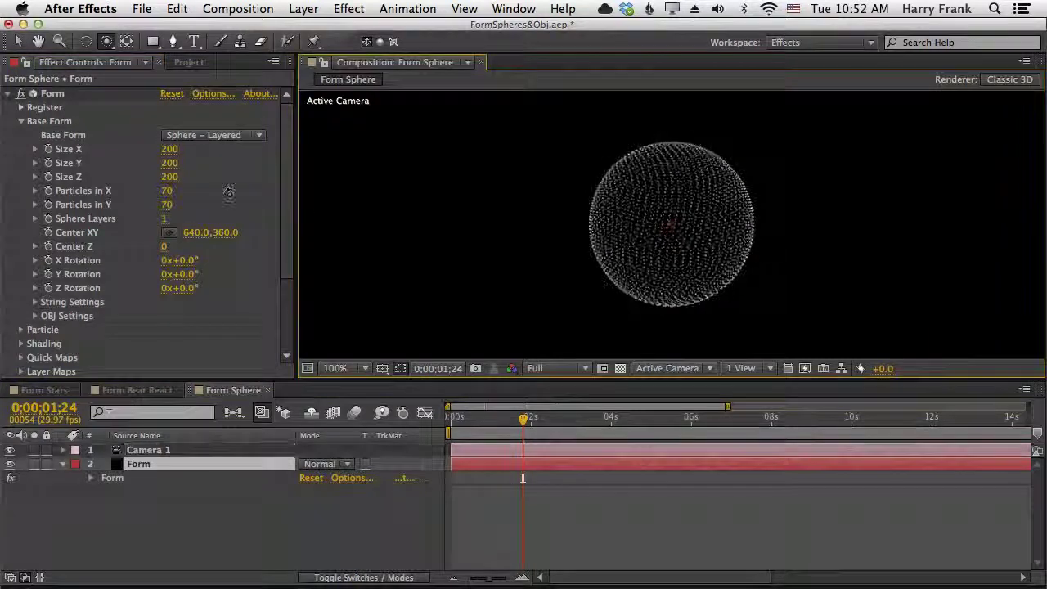
# Step: Set Size X, Size Y and Size Z of the sphere to 12000
pyautogui.click(169, 149)
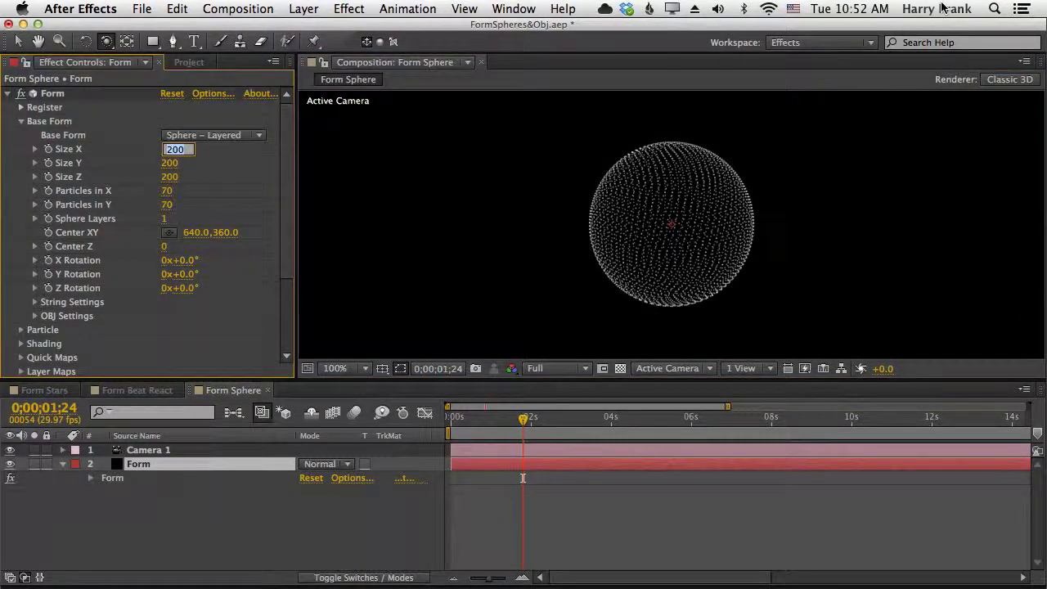
pyautogui.write('120')
pyautogui.press('Tab')
pyautogui.write('120')
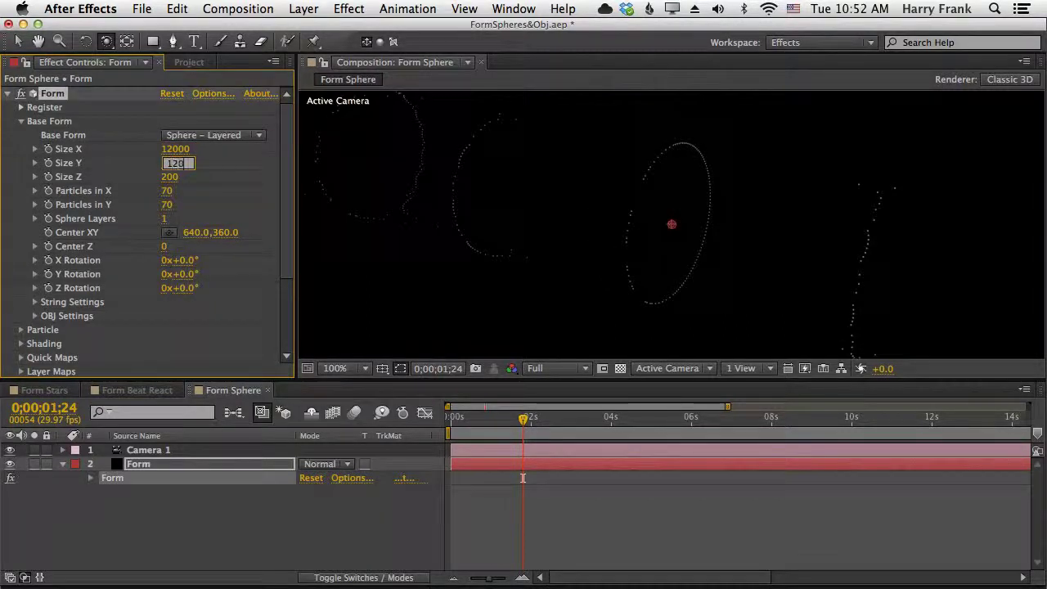
pyautogui.write('00')
pyautogui.press('Tab')
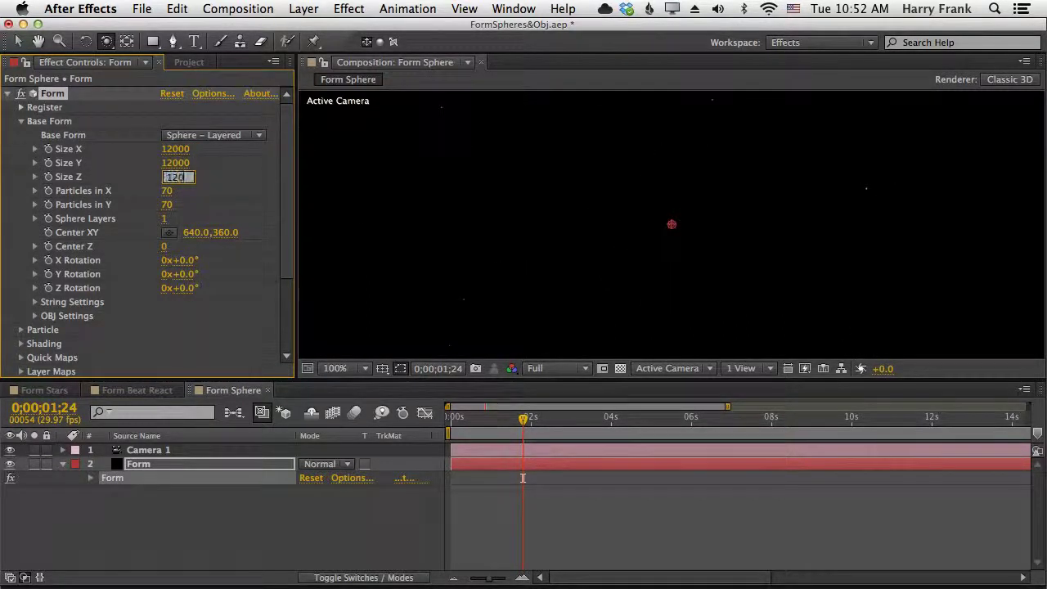
pyautogui.write('12000')
pyautogui.press('Return')
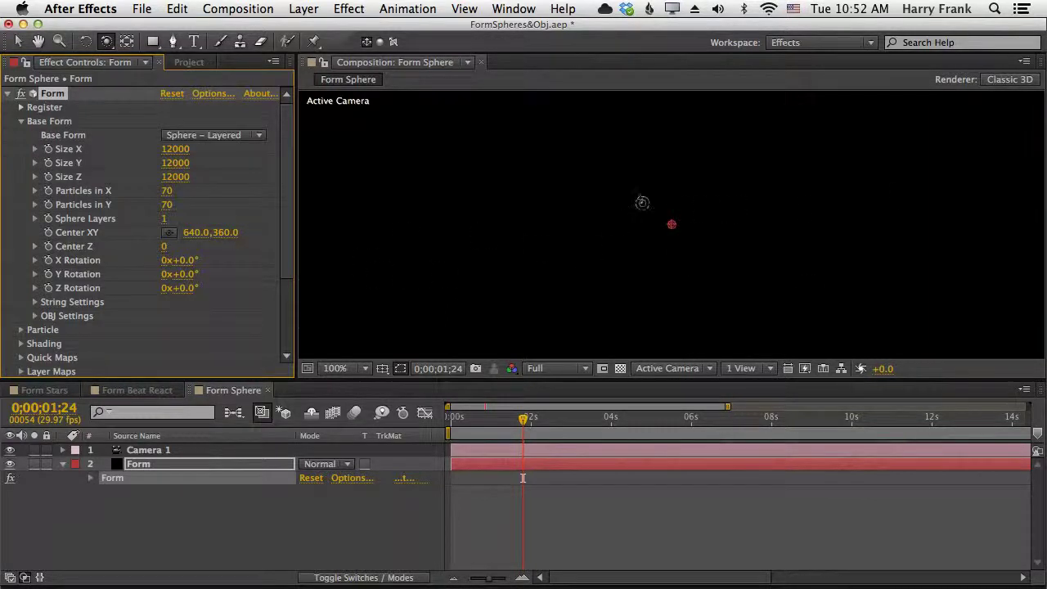
# Step: Set the particle Size to 10, Size Random to 43 and Opacity Random to 49
pyautogui.scroll(-3, 122, 245)
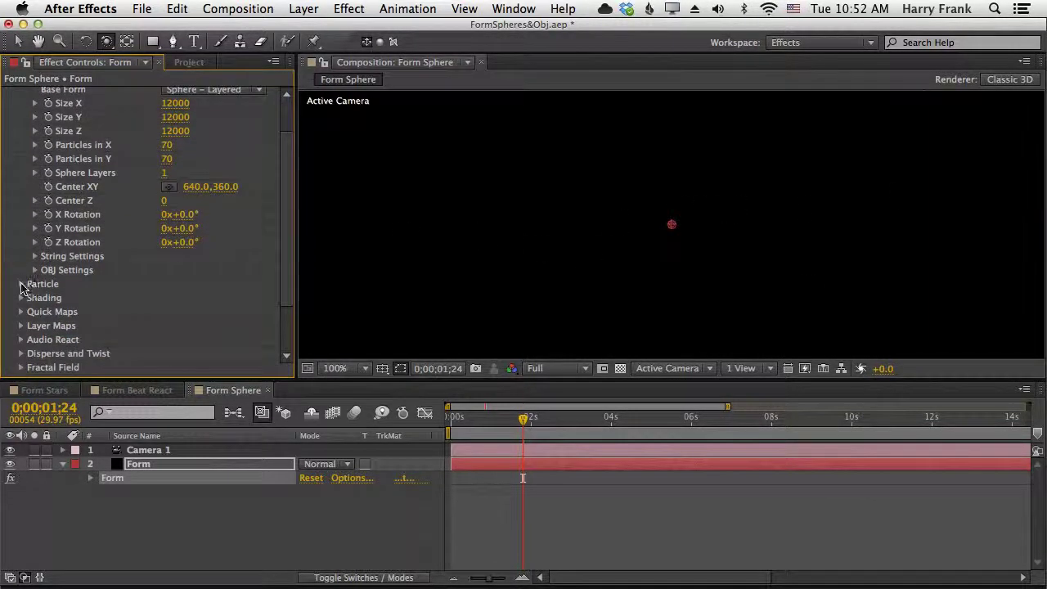
pyautogui.click(21, 283)
pyautogui.moveTo(172, 277); pyautogui.dragTo(220, 270)
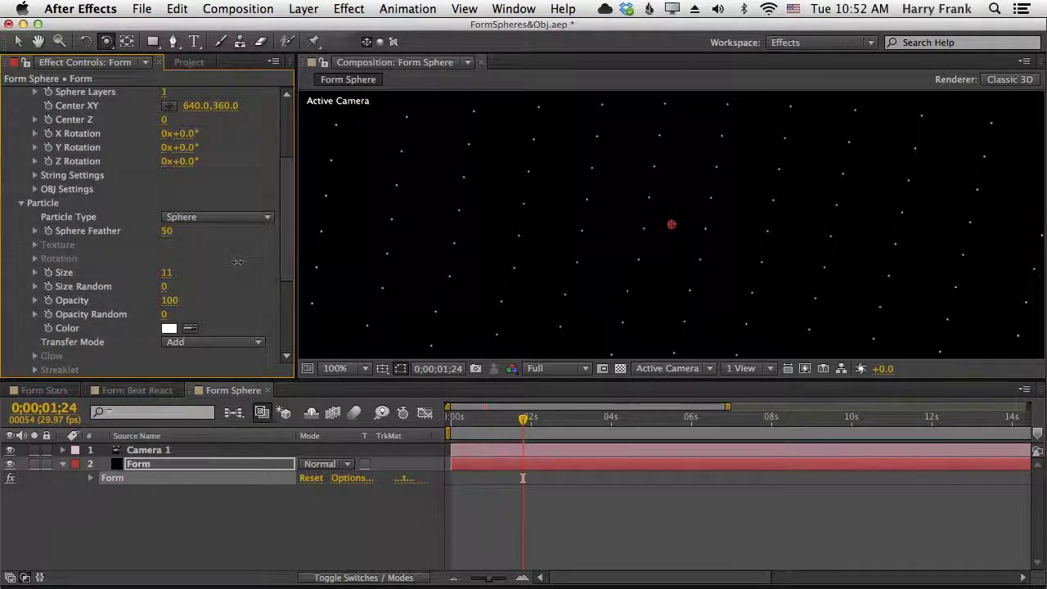
pyautogui.moveTo(636, 224); pyautogui.dragTo(652, 217)
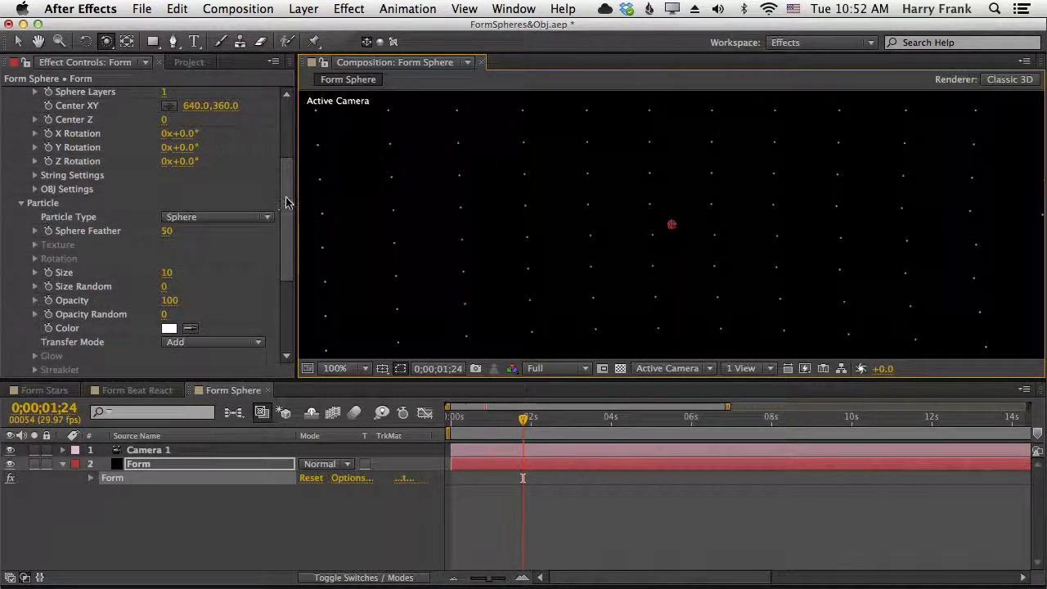
pyautogui.scroll(5, 287, 204)
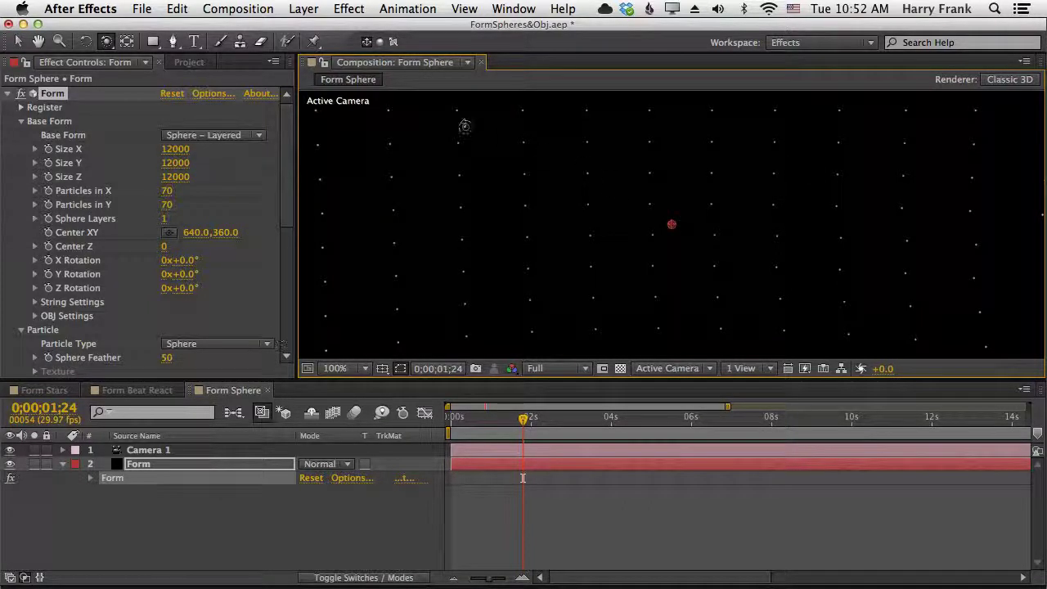
pyautogui.click(22, 121)
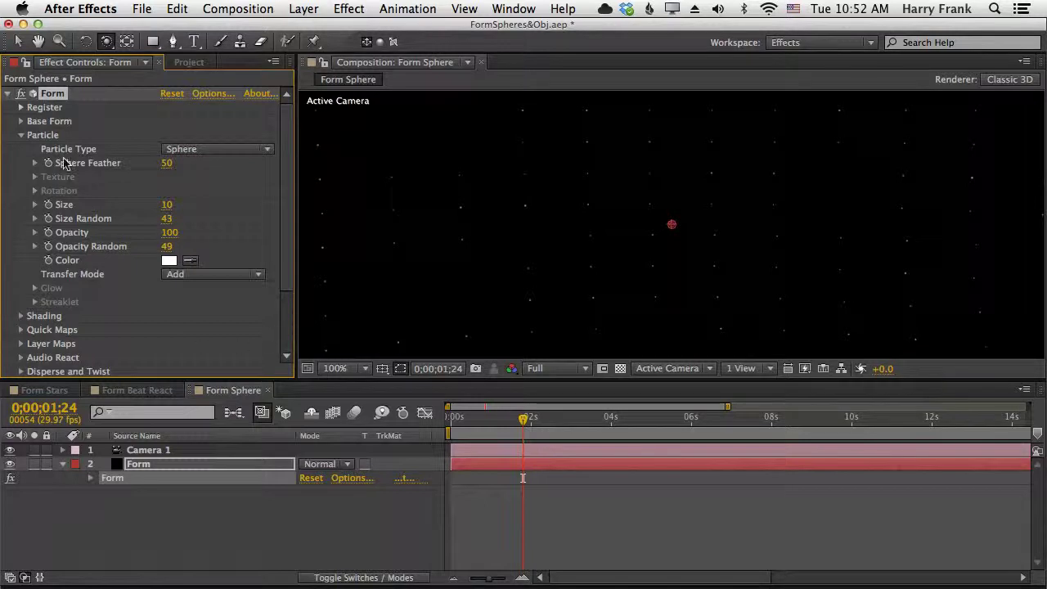
pyautogui.click(21, 134)
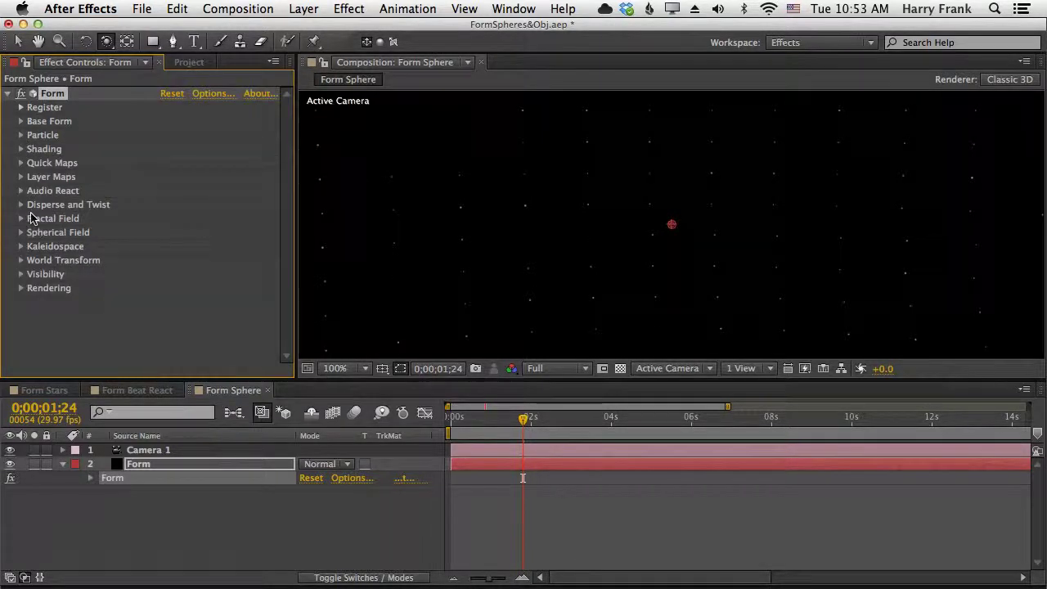
# Step: Increase the Form effect's Disperse value well above zero to scatter the evenly spaced particles like stars
pyautogui.click(20, 205)
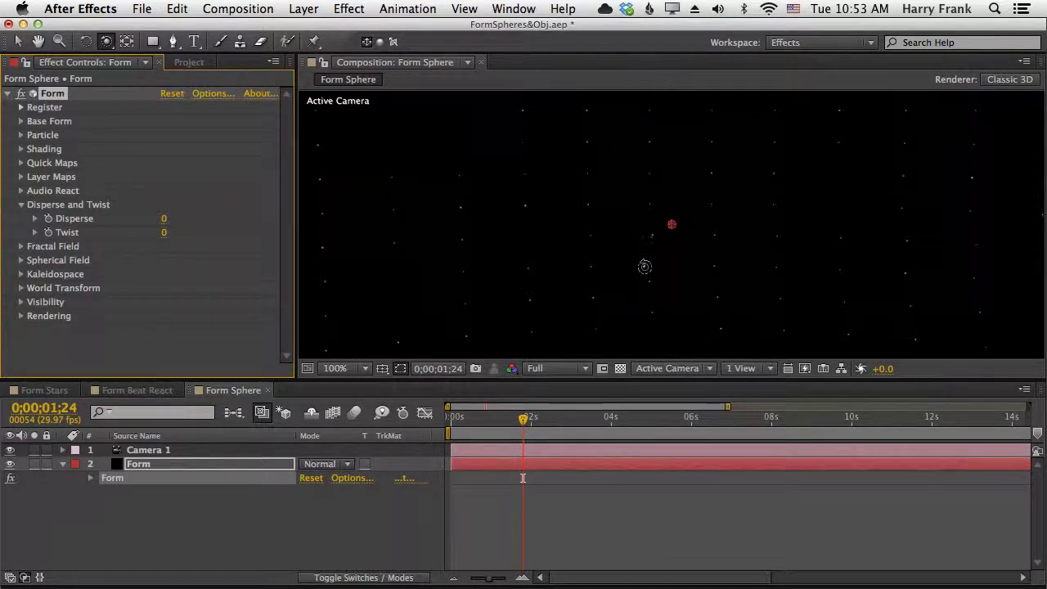
pyautogui.click(207, 188)
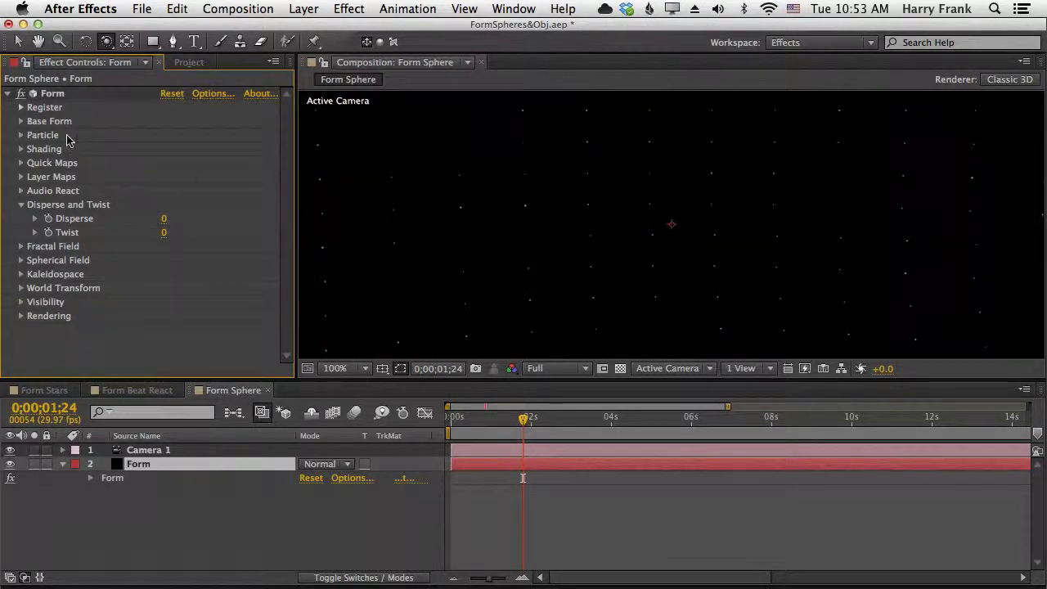
pyautogui.click(19, 121)
pyautogui.click(245, 135)
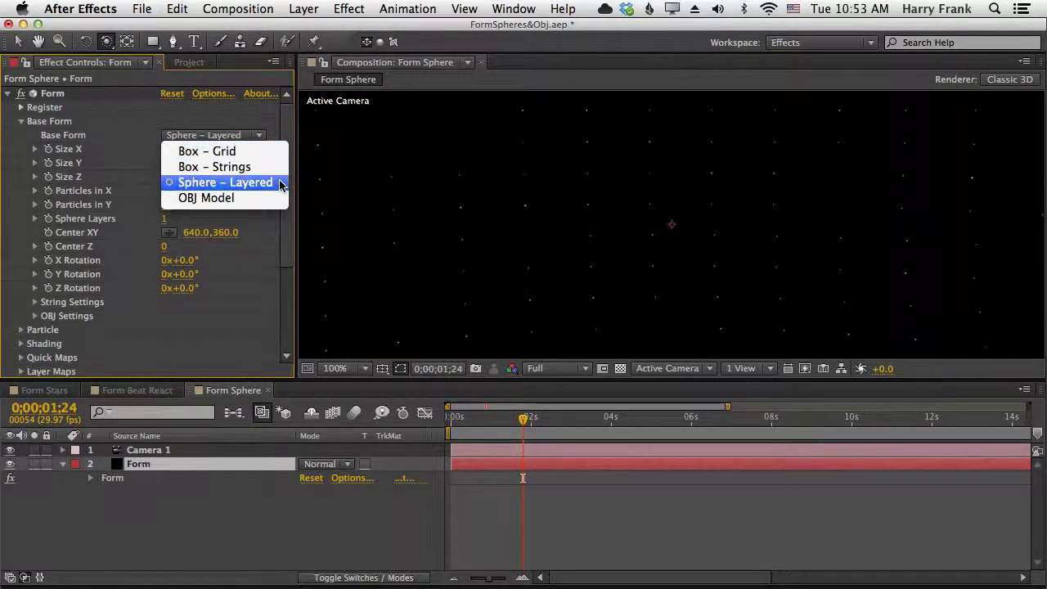
pyautogui.click(106, 88)
pyautogui.click(21, 121)
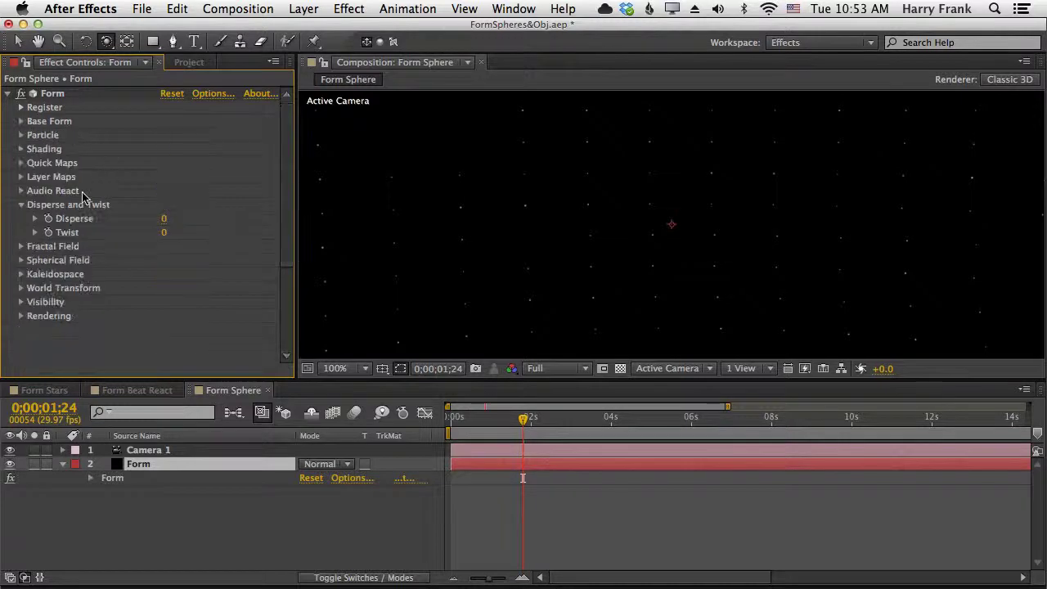
pyautogui.moveTo(161, 218)
pyautogui.mouseDown()
pyautogui.moveTo(311, 223)
pyautogui.moveTo(171, 220)
pyautogui.mouseUp()
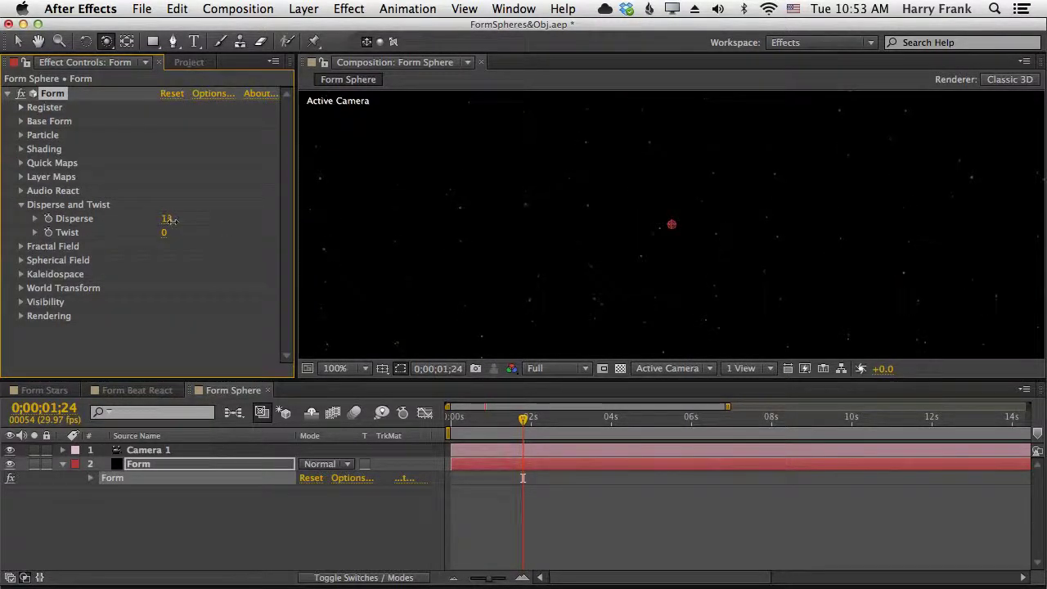
pyautogui.moveTo(242, 216); pyautogui.dragTo(324, 214)
pyautogui.moveTo(541, 226); pyautogui.dragTo(569, 226)
# Step: Set the particle Size to 16
pyautogui.click(22, 136)
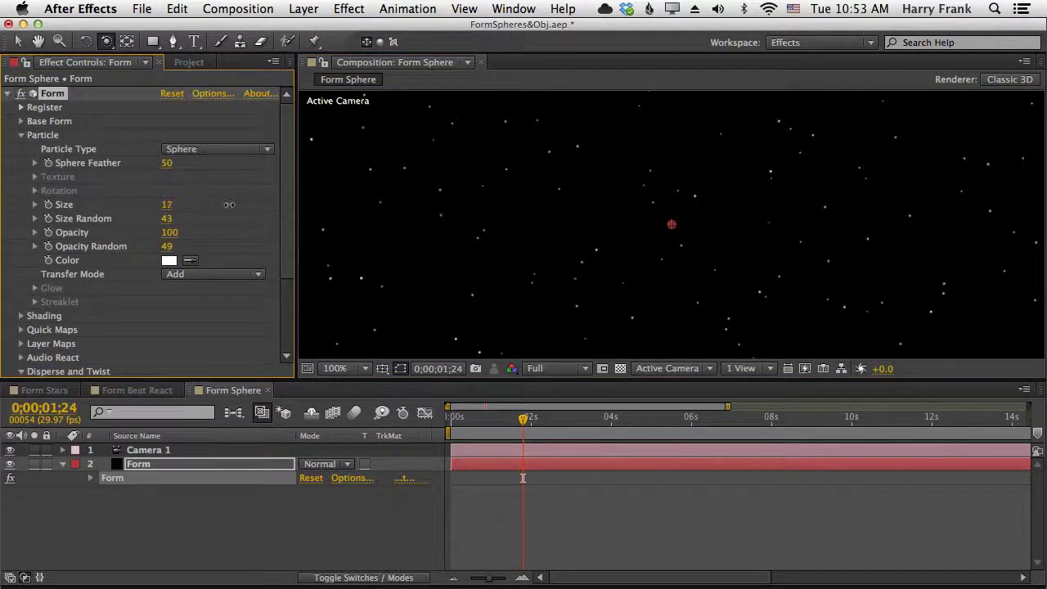
pyautogui.moveTo(230, 204)
pyautogui.mouseDown()
pyautogui.moveTo(251, 206)
pyautogui.moveTo(219, 204)
pyautogui.mouseUp()
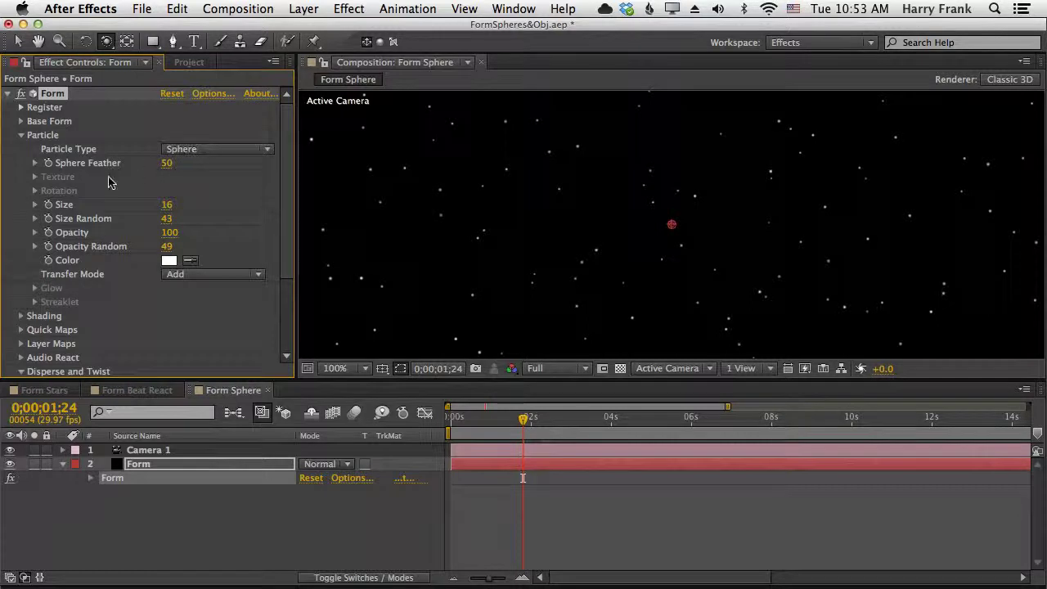
# Step: In the base form, set Particles in X to 113, Particles in Y to 97 and Sphere Layers to 2
pyautogui.click(22, 121)
pyautogui.moveTo(166, 194)
pyautogui.mouseDown()
pyautogui.moveTo(202, 190)
pyautogui.moveTo(178, 203)
pyautogui.mouseUp()
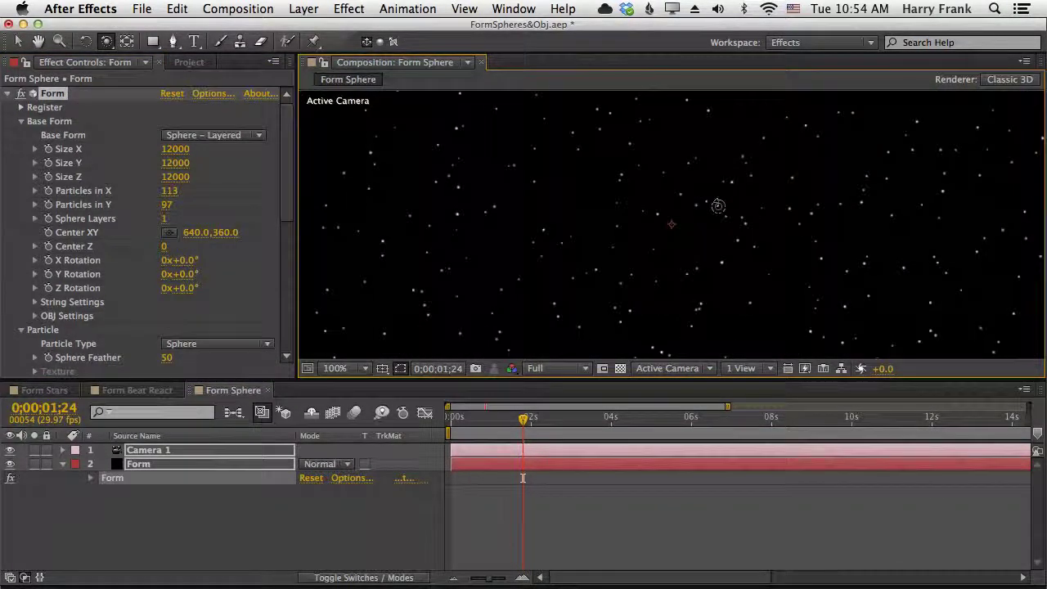
pyautogui.click(166, 219)
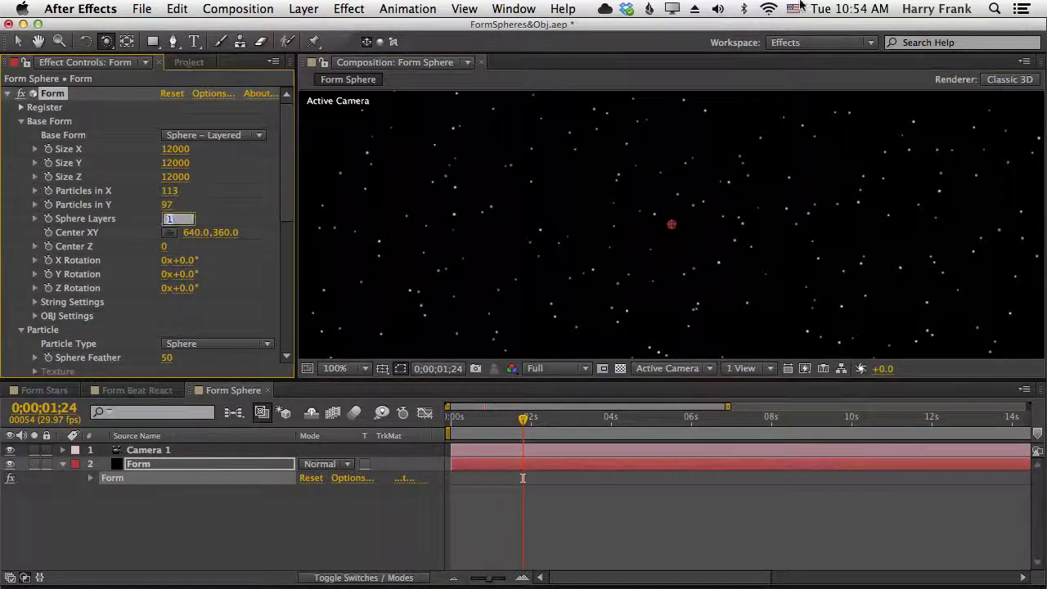
pyautogui.write('2')
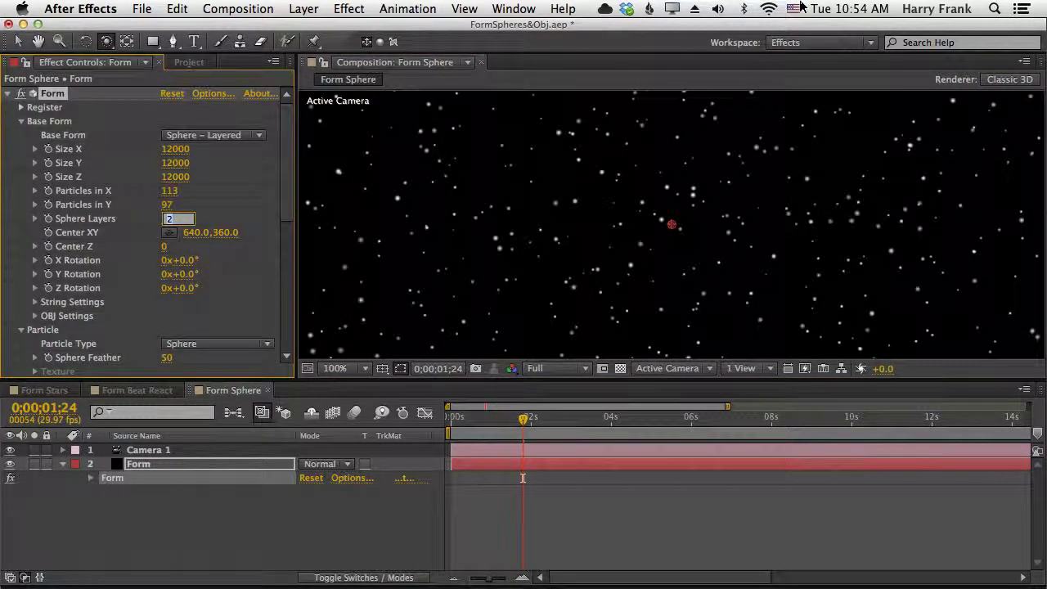
# Step: Move the camera around inside the particle form to examine the star field's depth from several positions
pyautogui.click(674, 201)
pyautogui.press('c')
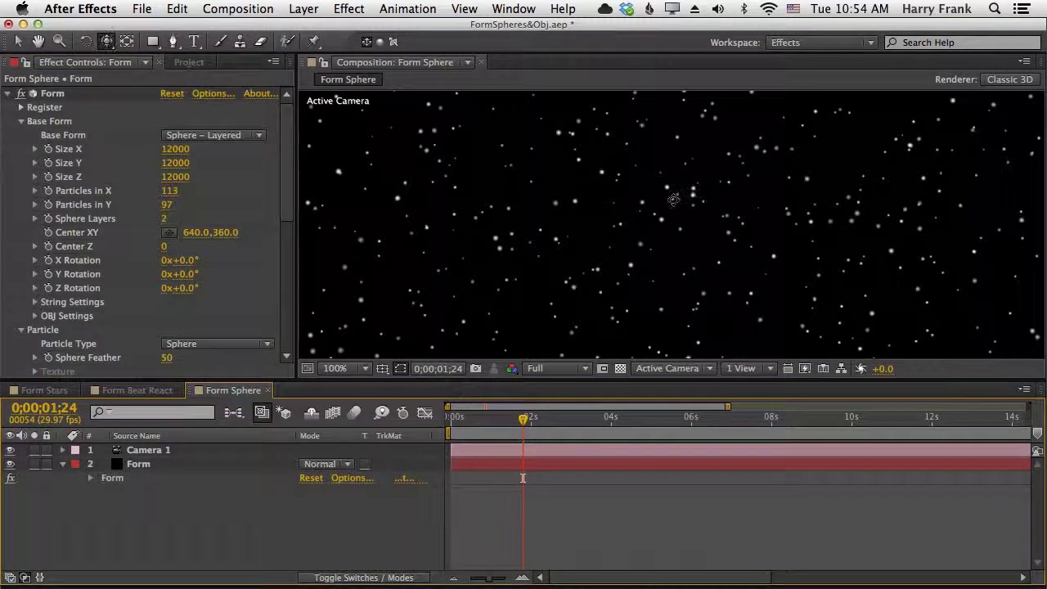
pyautogui.moveTo(673, 201); pyautogui.dragTo(753, 207)
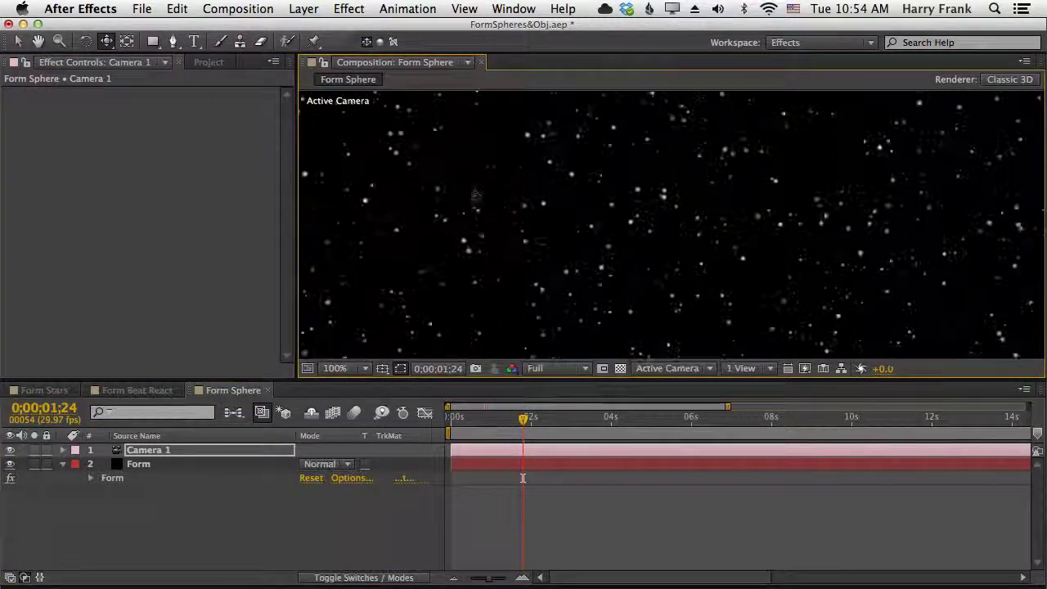
pyautogui.click(522, 477)
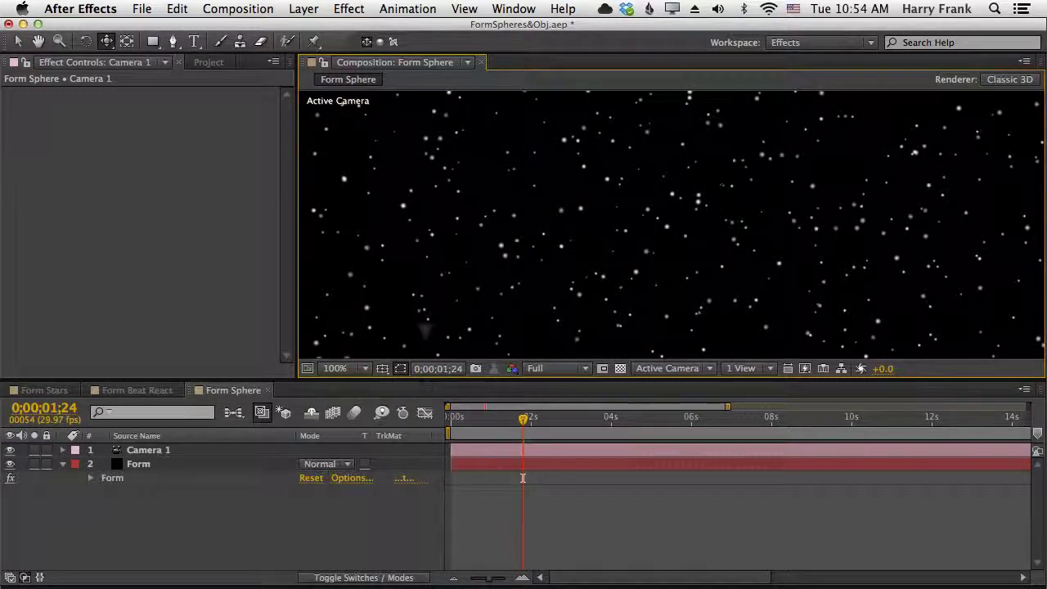
pyautogui.click(114, 478)
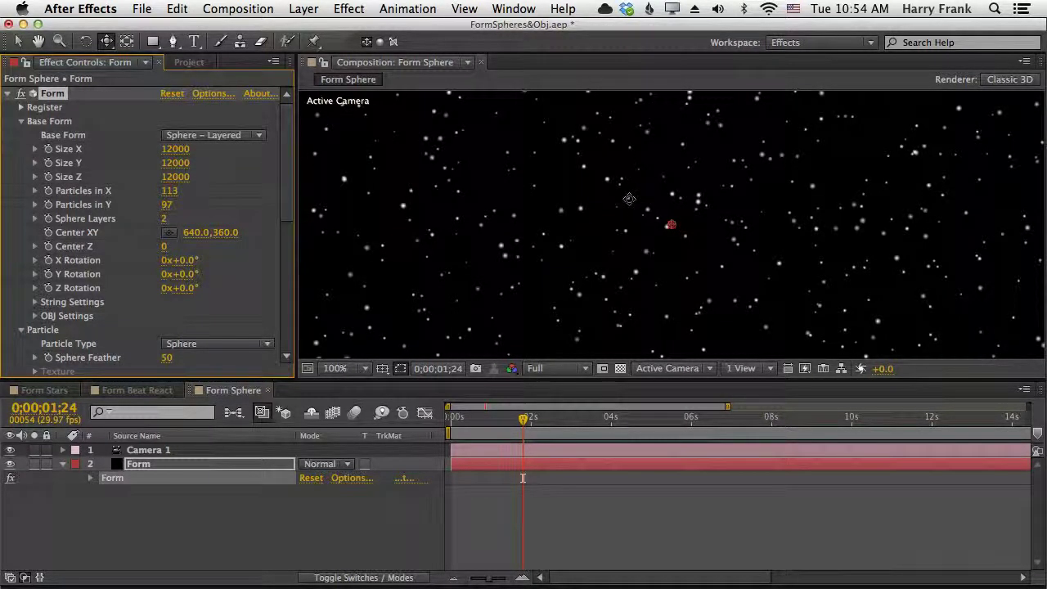
pyautogui.moveTo(687, 223); pyautogui.dragTo(566, 208)
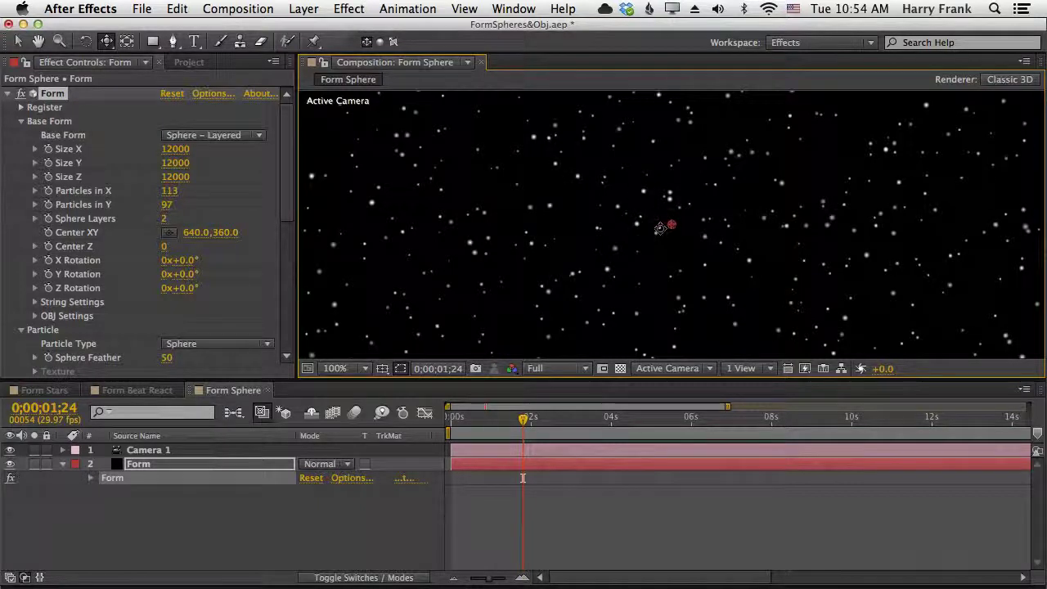
# Step: Stretch the base form unevenly by setting Size X to 15300, Size Y to 5000 and Size Z to 35740
pyautogui.moveTo(175, 149); pyautogui.dragTo(307, 103)
pyautogui.moveTo(186, 164); pyautogui.dragTo(360, 155)
pyautogui.moveTo(180, 177); pyautogui.dragTo(344, 172)
pyautogui.moveTo(172, 167); pyautogui.dragTo(101, 176)
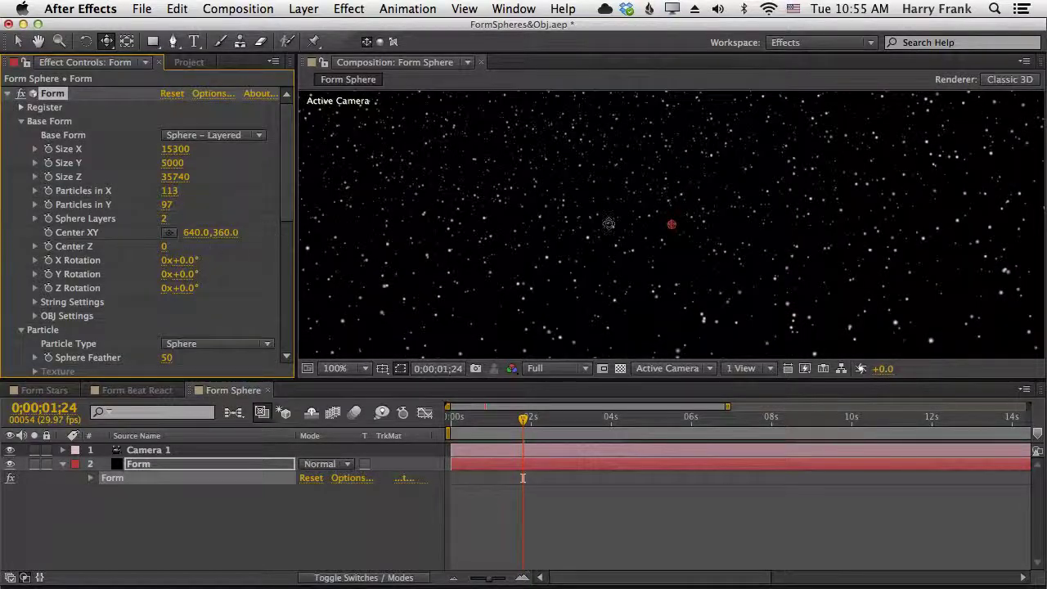
# Step: Flatten the base form to a Size Y of 4240 and thin the stars by setting Particles in X to 78
pyautogui.moveTo(672, 223); pyautogui.dragTo(680, 206)
pyautogui.press('super+z')
pyautogui.press('super+z')
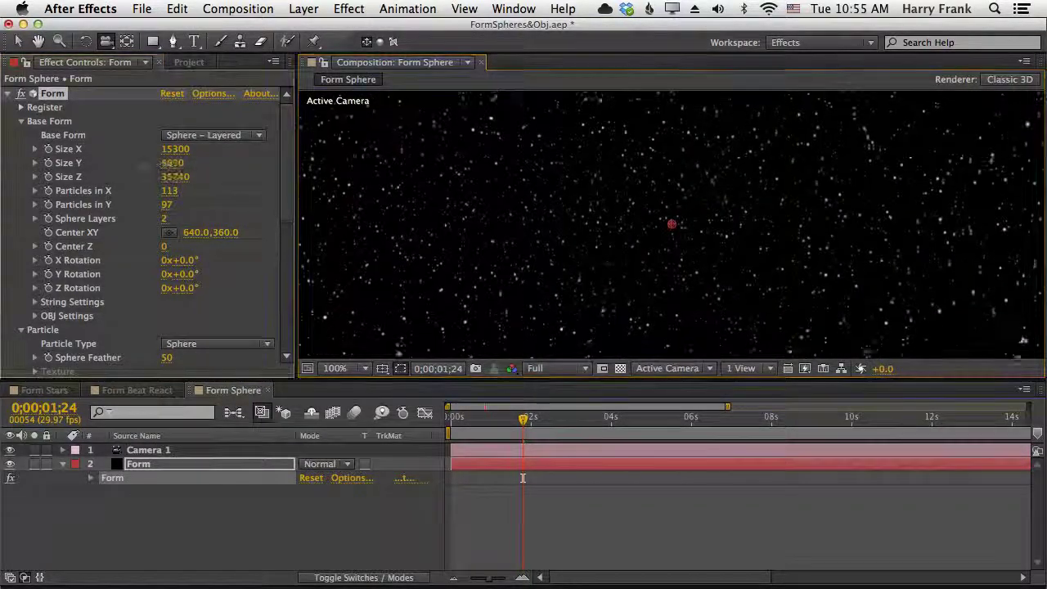
pyautogui.press('super+z')
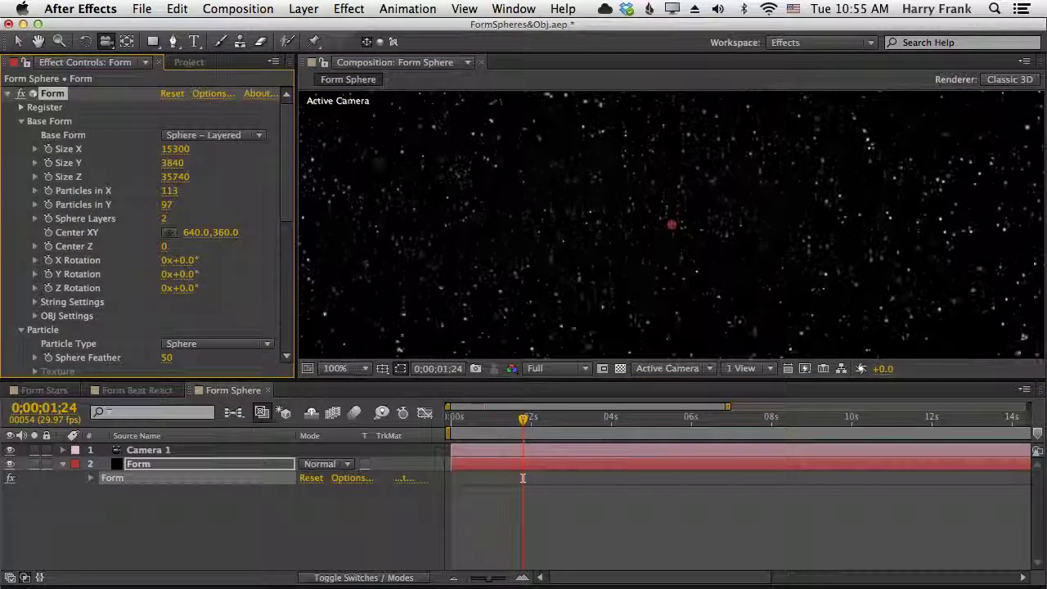
pyautogui.press('super+z')
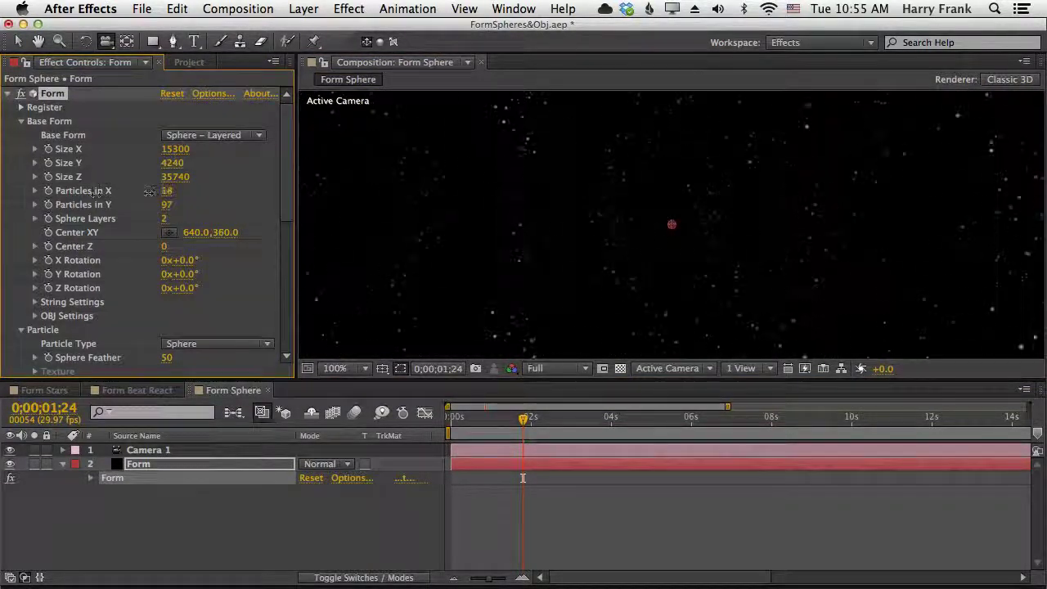
pyautogui.moveTo(166, 191)
pyautogui.mouseDown()
pyautogui.moveTo(167, 209)
pyautogui.moveTo(147, 208)
pyautogui.moveTo(166, 209)
pyautogui.mouseUp()
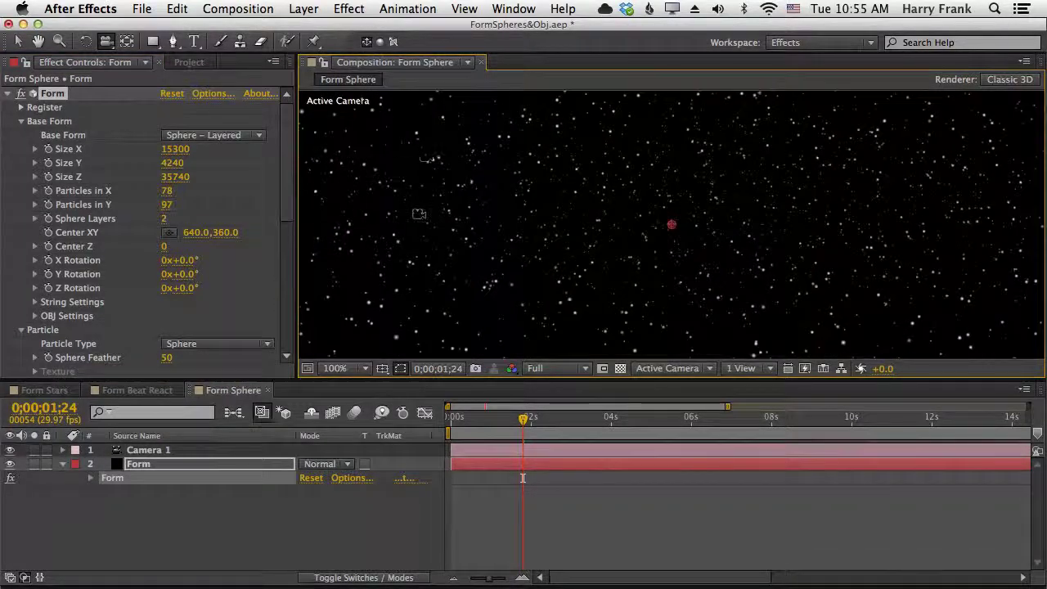
pyautogui.press('super+a')
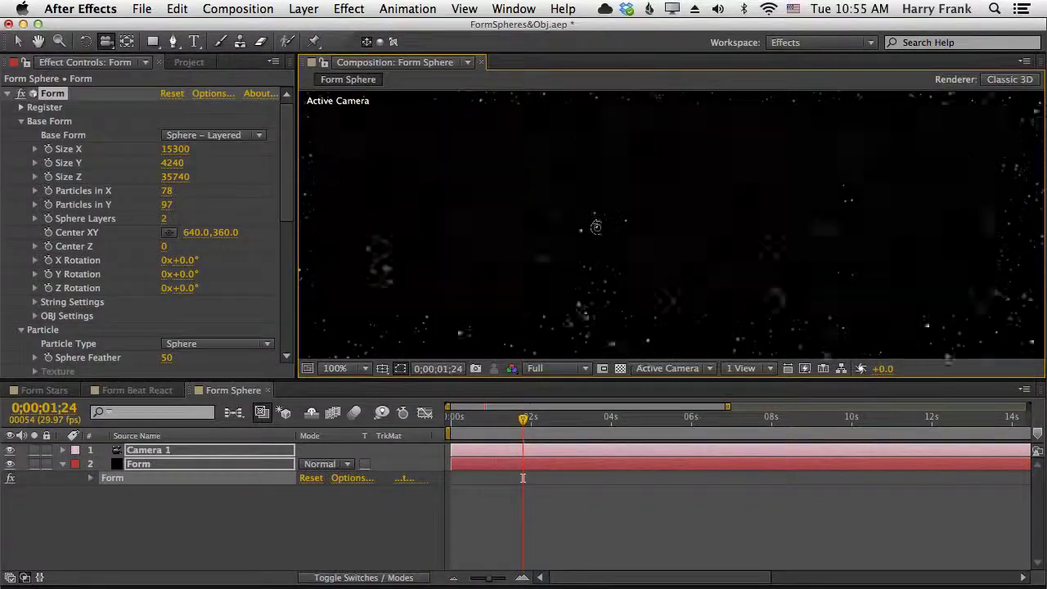
pyautogui.click(213, 464)
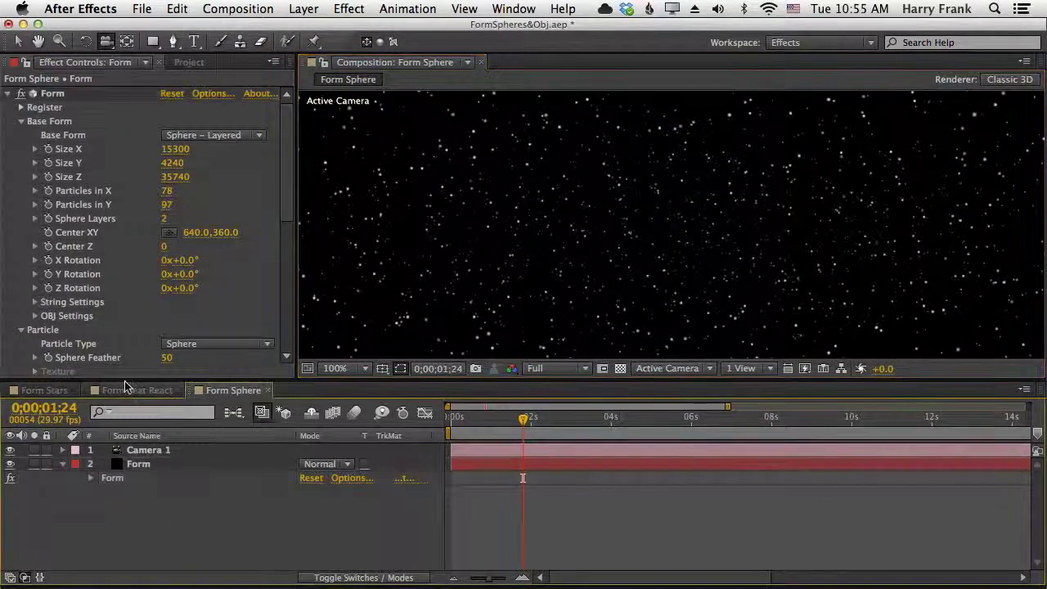
# Step: In the Form Stars composition, make the KLF flare layer visible and orbit the camera to examine the light against the stars
pyautogui.click(44, 390)
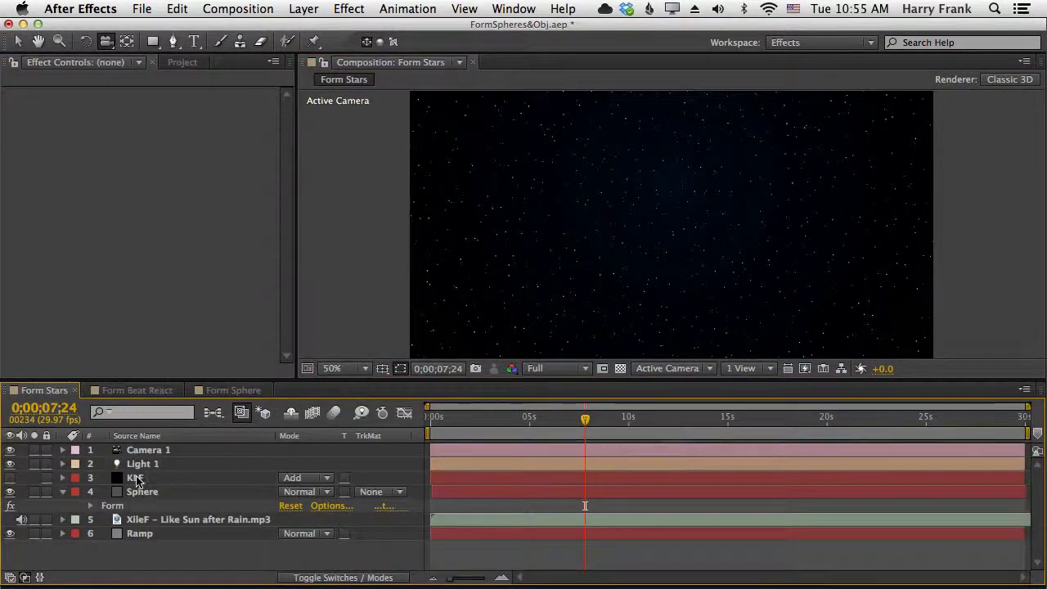
pyautogui.click(136, 477)
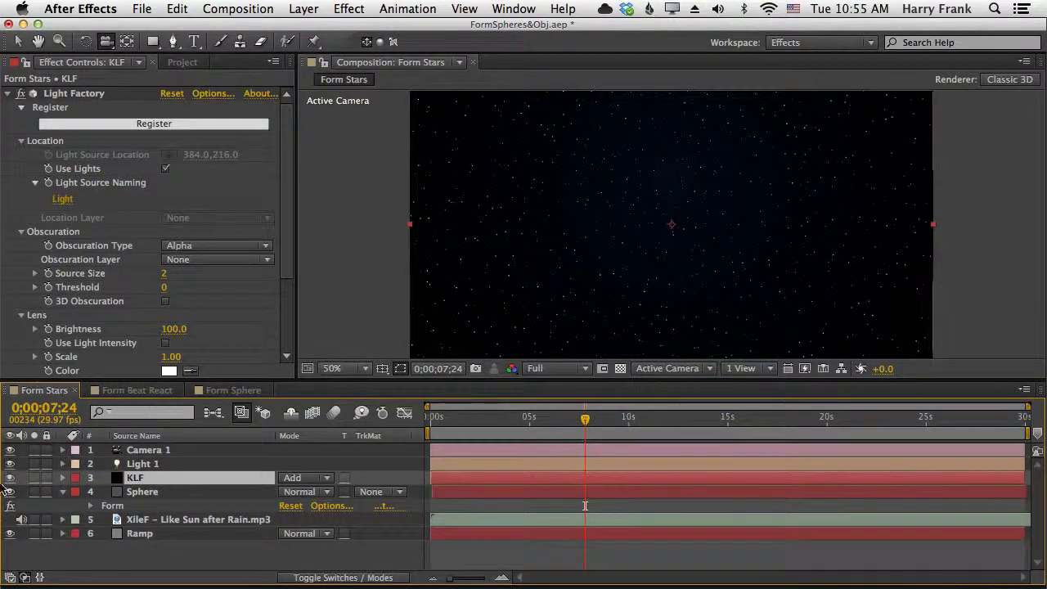
pyautogui.click(143, 464)
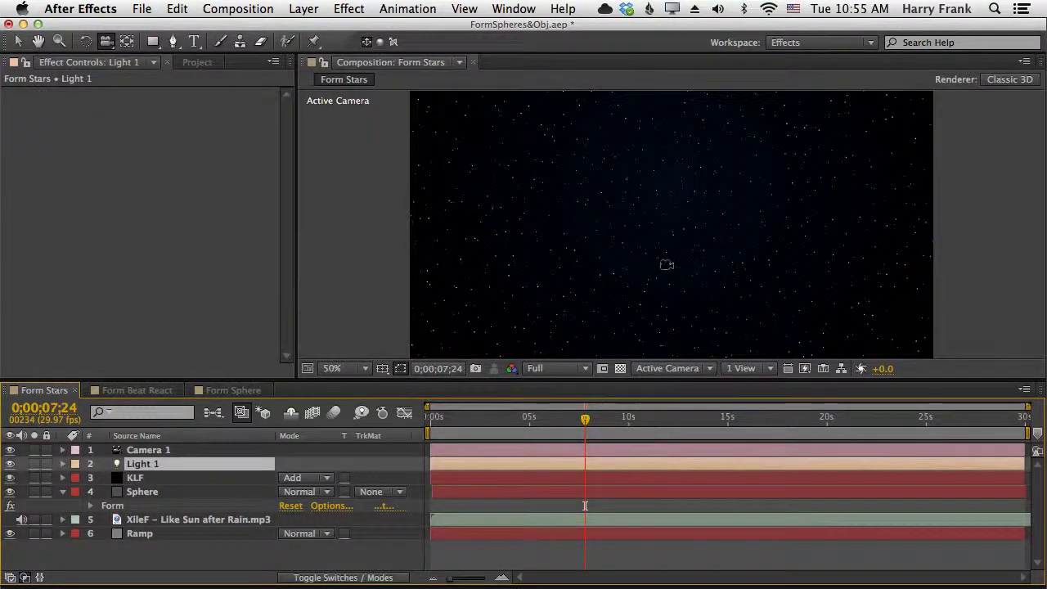
pyautogui.moveTo(665, 269); pyautogui.dragTo(706, 283)
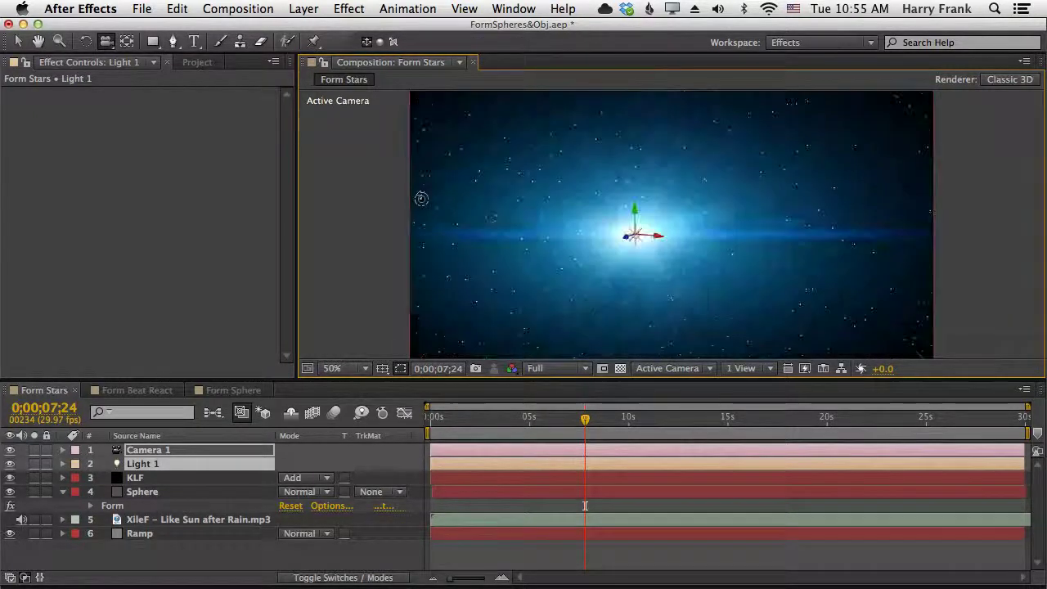
pyautogui.moveTo(419, 197)
pyautogui.mouseDown()
pyautogui.moveTo(392, 205)
pyautogui.moveTo(393, 224)
pyautogui.moveTo(357, 226)
pyautogui.moveTo(370, 224)
pyautogui.mouseUp()
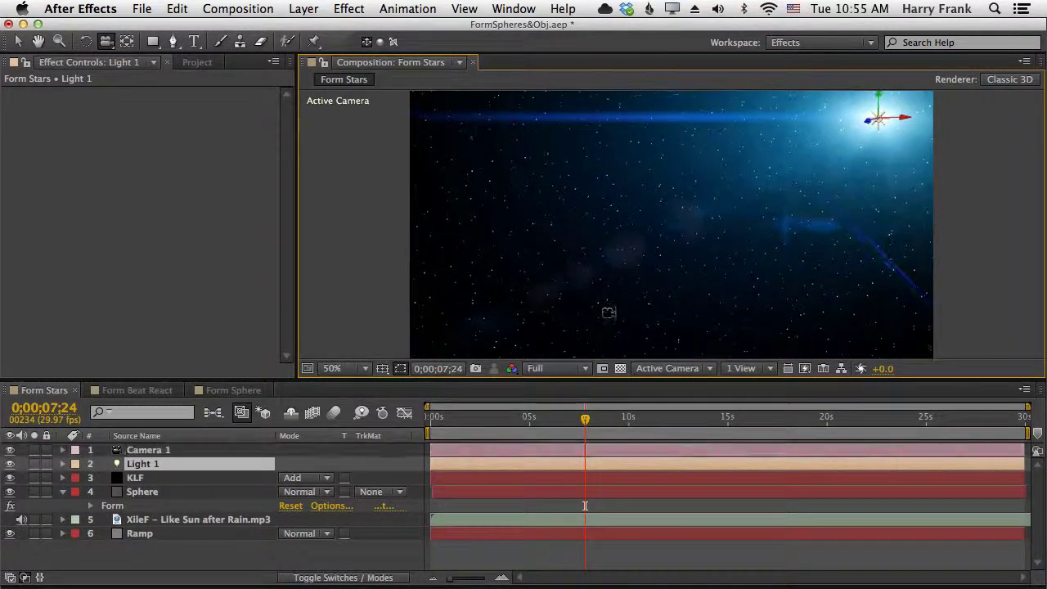
# Step: Return to the Form Sphere composition and collapse the Form effect's open Base Form, Particle, and Disperse and Twist groups
pyautogui.click(236, 390)
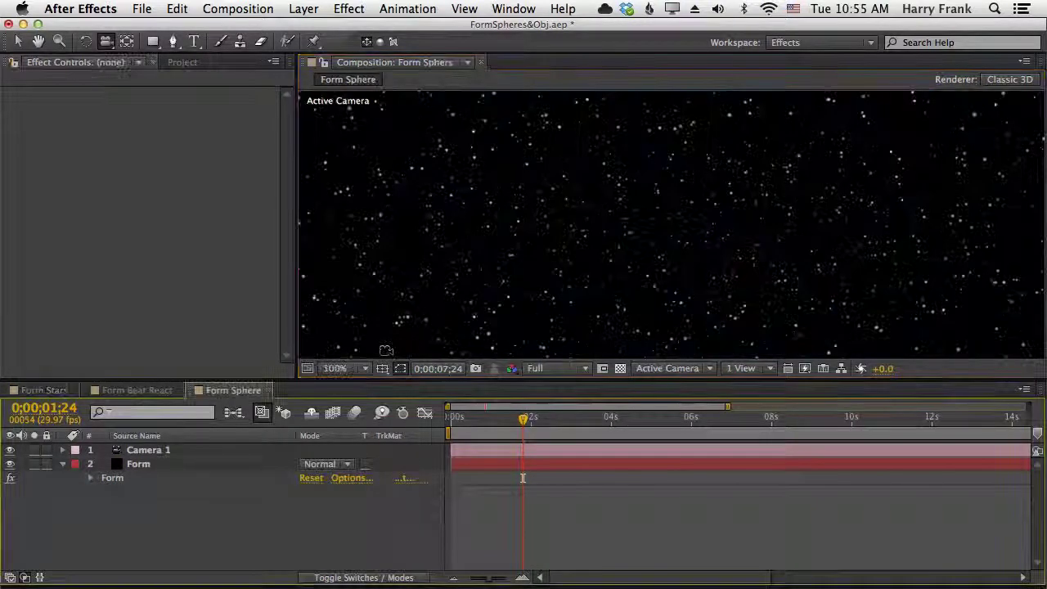
pyautogui.click(112, 478)
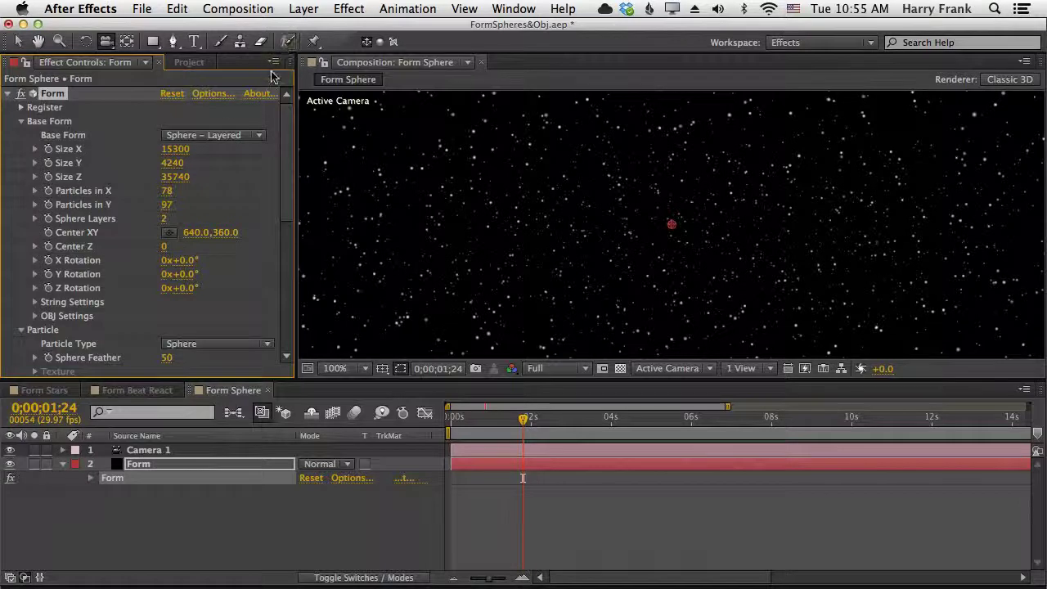
pyautogui.click(21, 121)
pyautogui.click(21, 135)
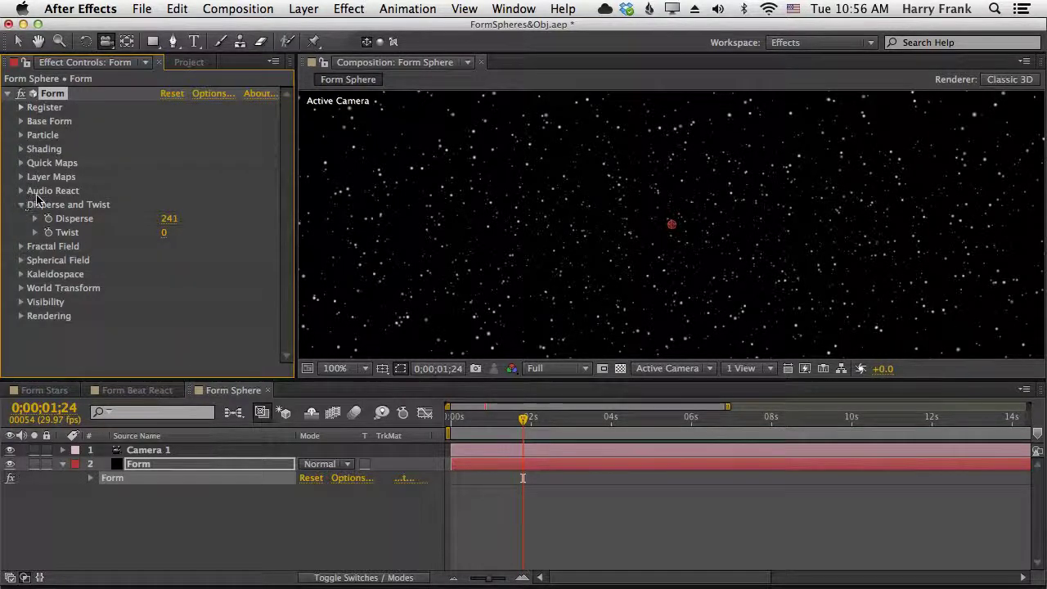
pyautogui.click(19, 205)
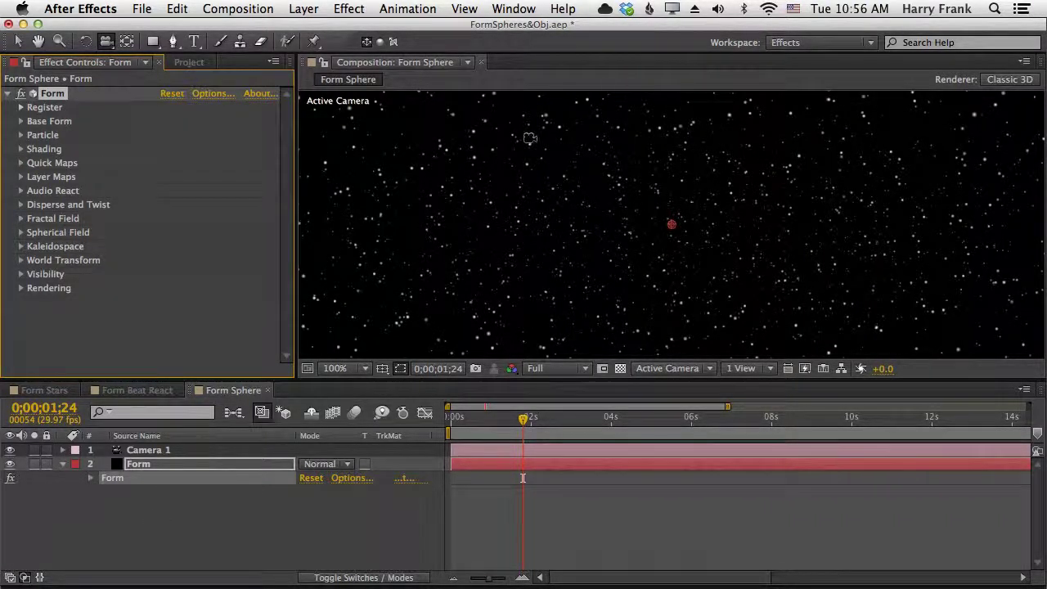
# Step: Create a new black solid in the Form Sphere composition and apply the Trapcode Sound Keys effect to it
pyautogui.click(155, 496)
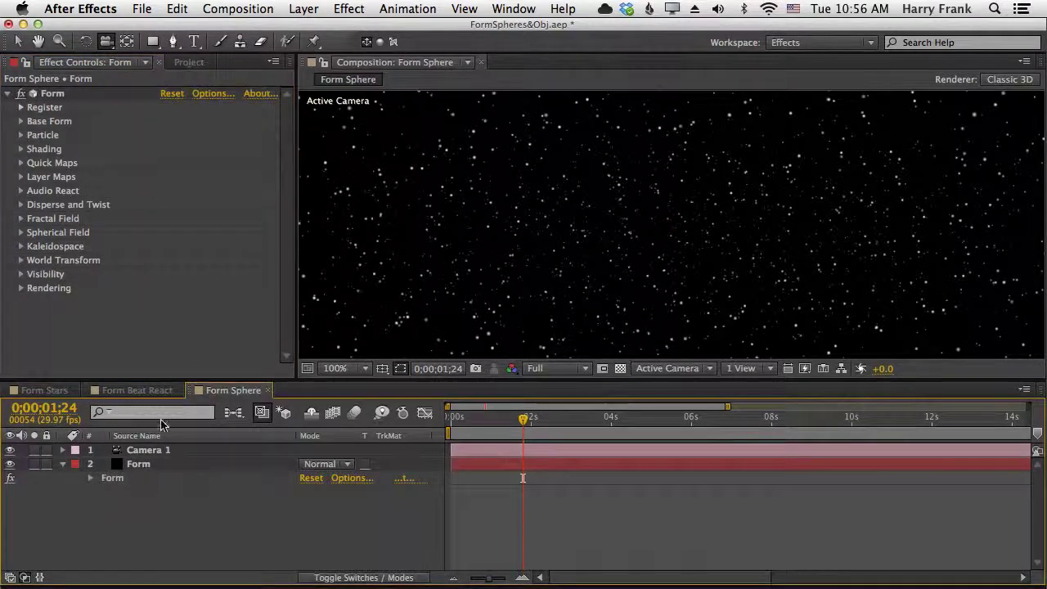
pyautogui.press('super+y')
pyautogui.press('Return')
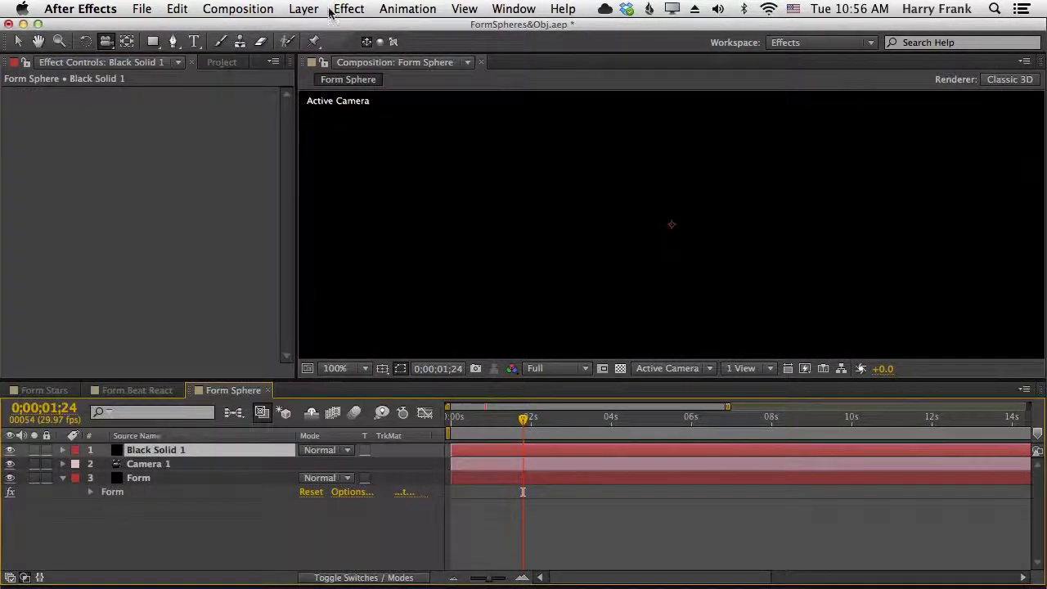
pyautogui.click(348, 9)
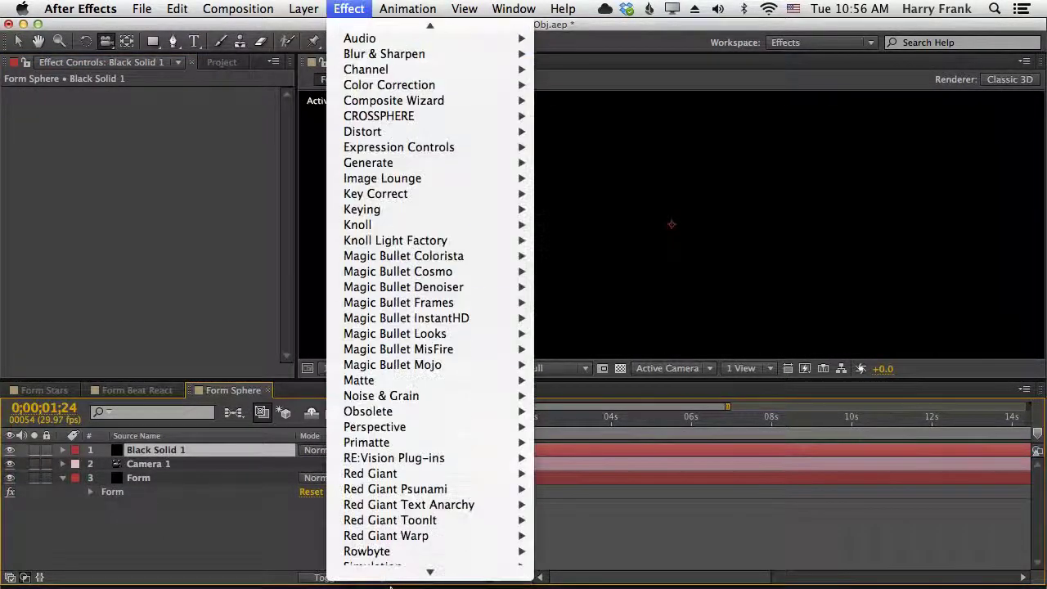
pyautogui.scroll(-5, 425, 327)
pyautogui.moveTo(370, 538)
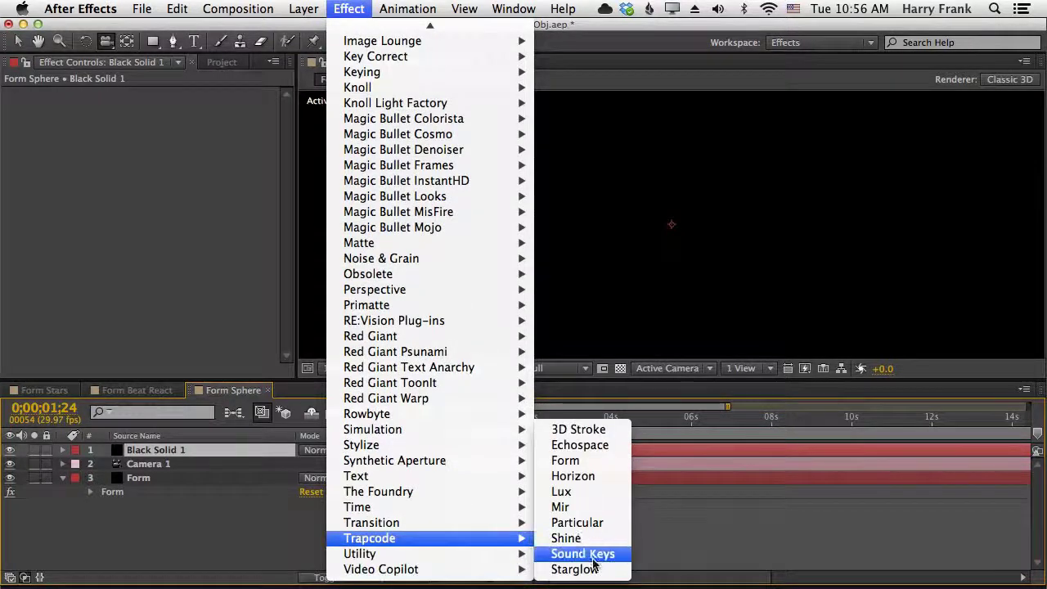
pyautogui.click(582, 554)
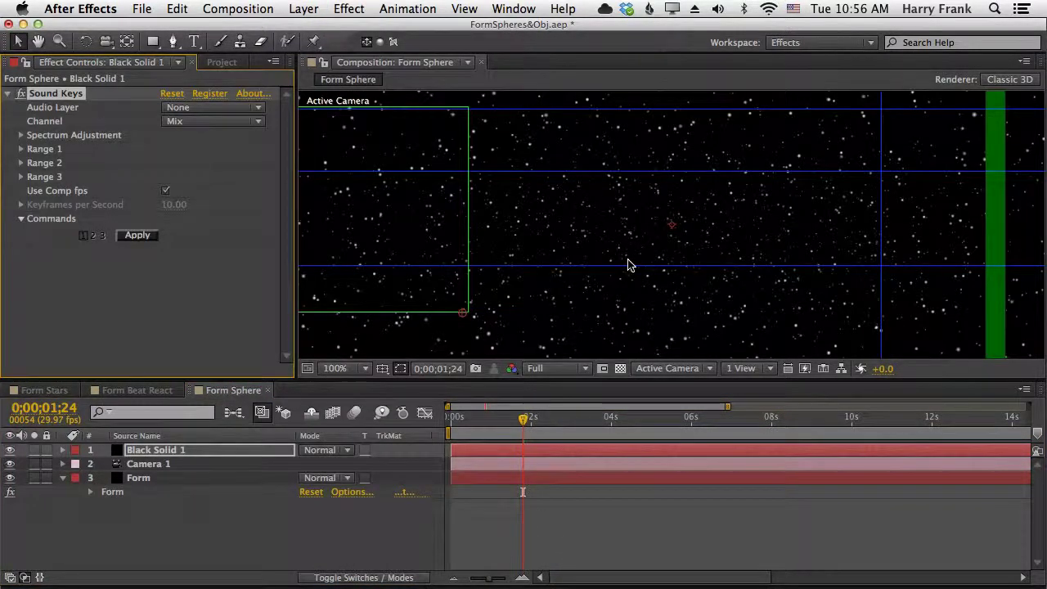
# Step: Add the audio file XileF – Like Sun after Rain.mp3 to the Form Sphere composition as its lowest layer
pyautogui.scroll(-3, 729, 187)
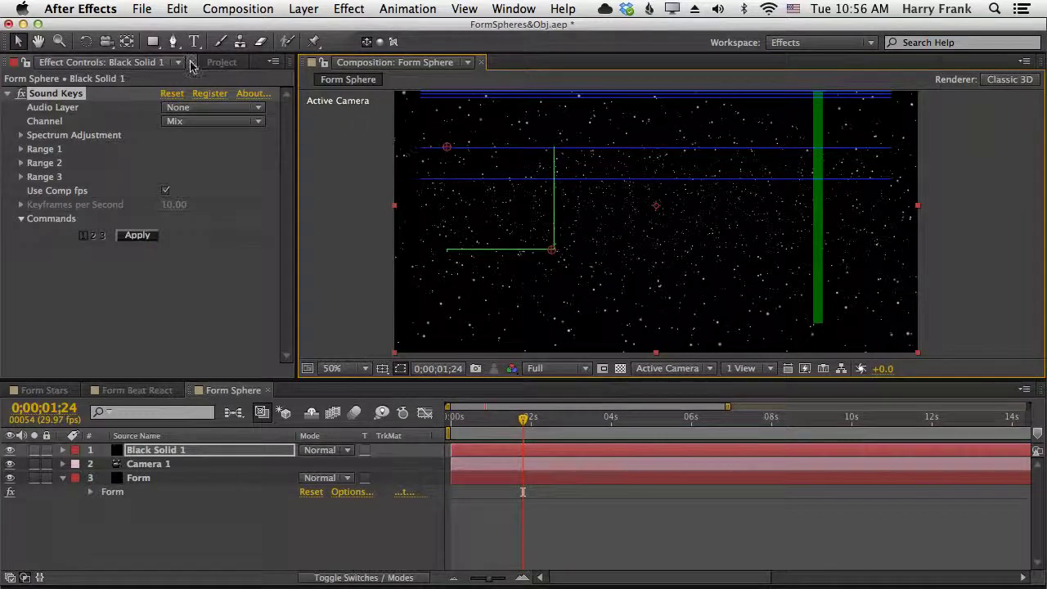
pyautogui.click(221, 62)
pyautogui.click(82, 284)
pyautogui.moveTo(119, 307); pyautogui.dragTo(163, 509)
pyautogui.press('space')
# Step: Set the Sound Keys effect's Audio Layer on the black solid to XileF – Like Sun after Rain.mp3
pyautogui.click(155, 450)
pyautogui.press('e')
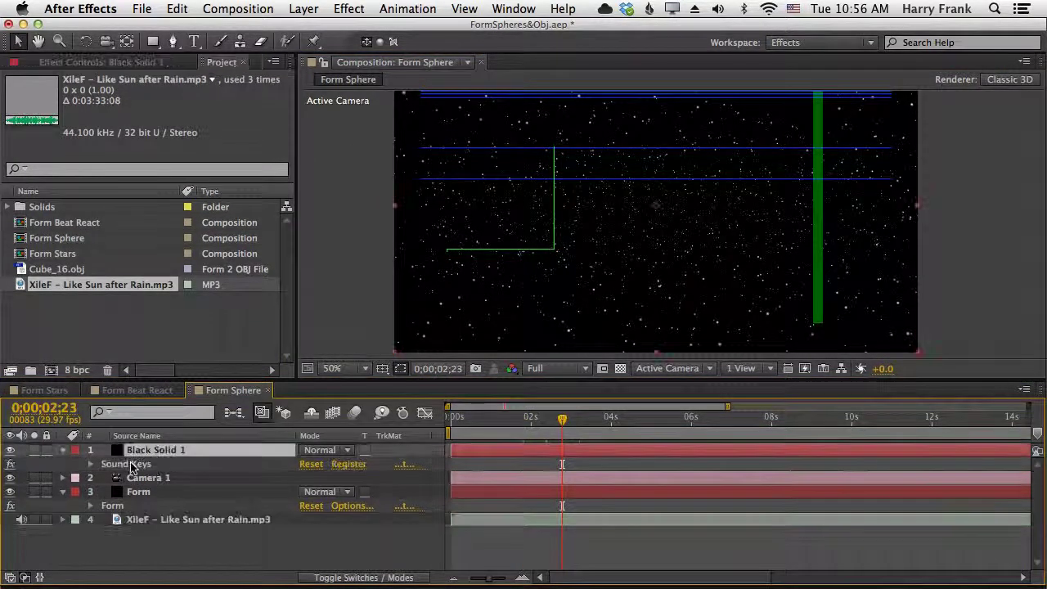
pyautogui.doubleClick(126, 464)
pyautogui.click(186, 109)
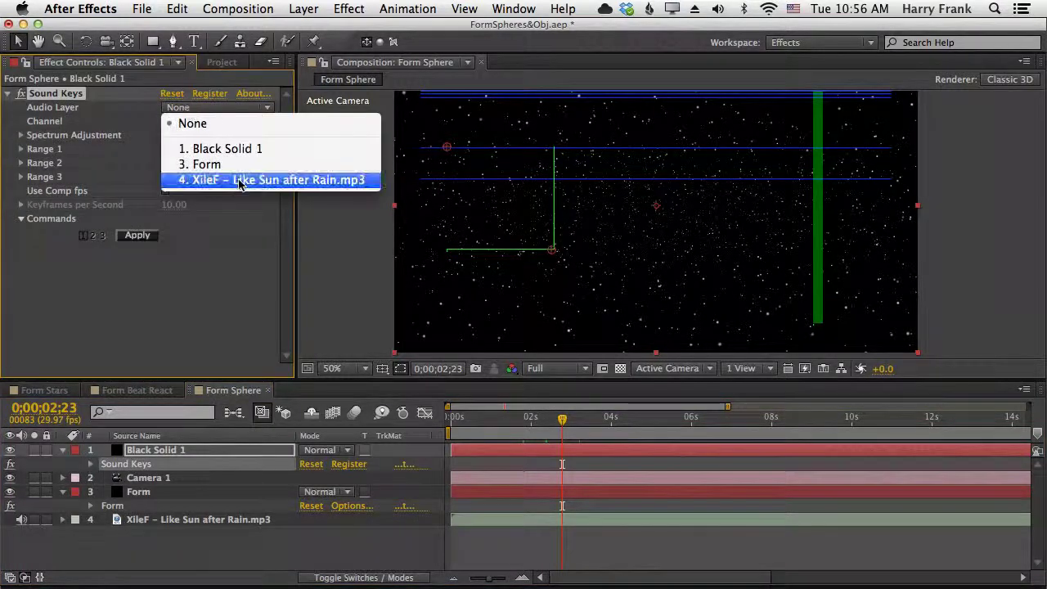
pyautogui.click(270, 179)
# Step: At 0;00;04;10, reshape the Sound Keys Range 1 box into a tall, narrow area around the orange low-frequency peak
pyautogui.moveTo(613, 417); pyautogui.dragTo(627, 412)
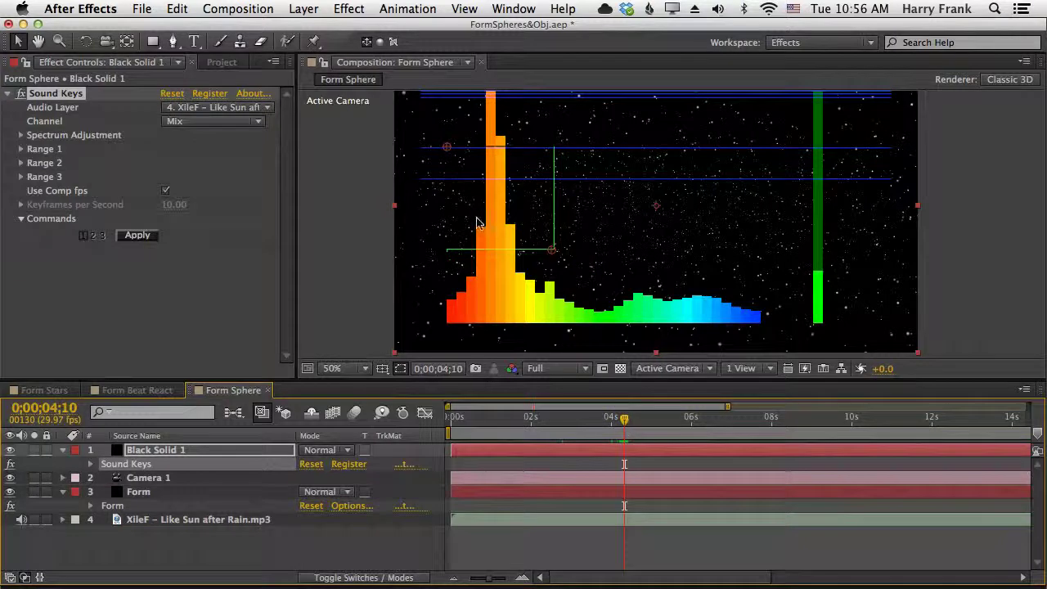
pyautogui.moveTo(554, 255); pyautogui.dragTo(502, 312)
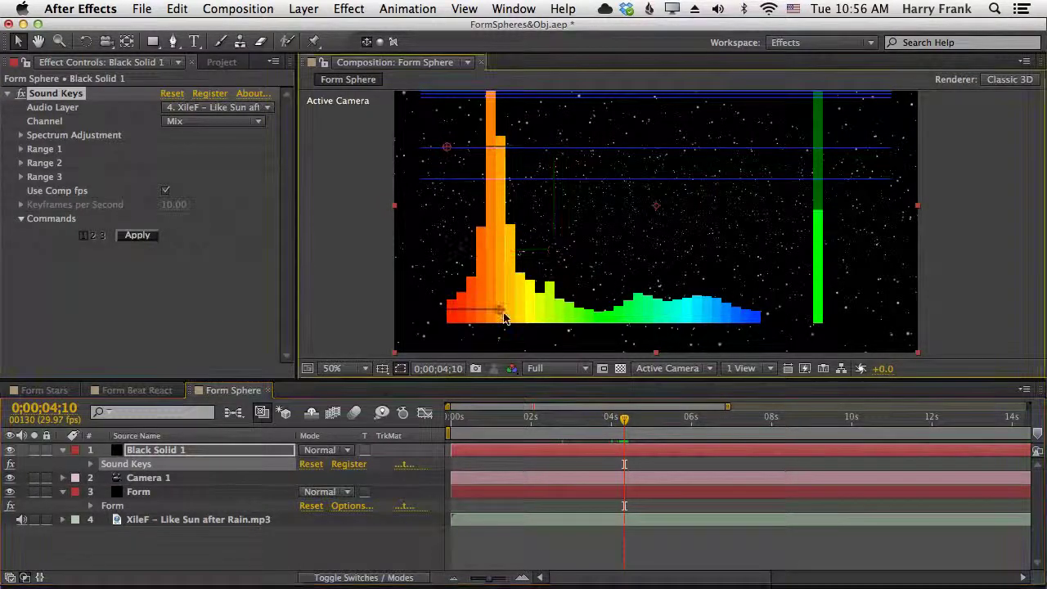
pyautogui.moveTo(448, 147); pyautogui.dragTo(493, 112)
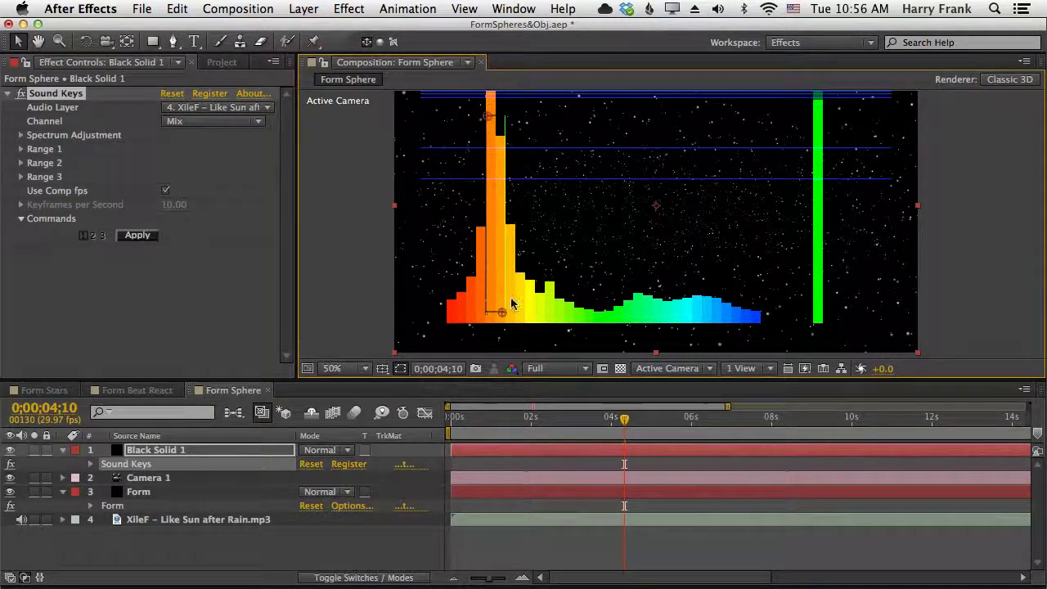
pyautogui.moveTo(501, 317)
pyautogui.mouseDown()
pyautogui.moveTo(509, 309)
pyautogui.moveTo(498, 327)
pyautogui.mouseUp()
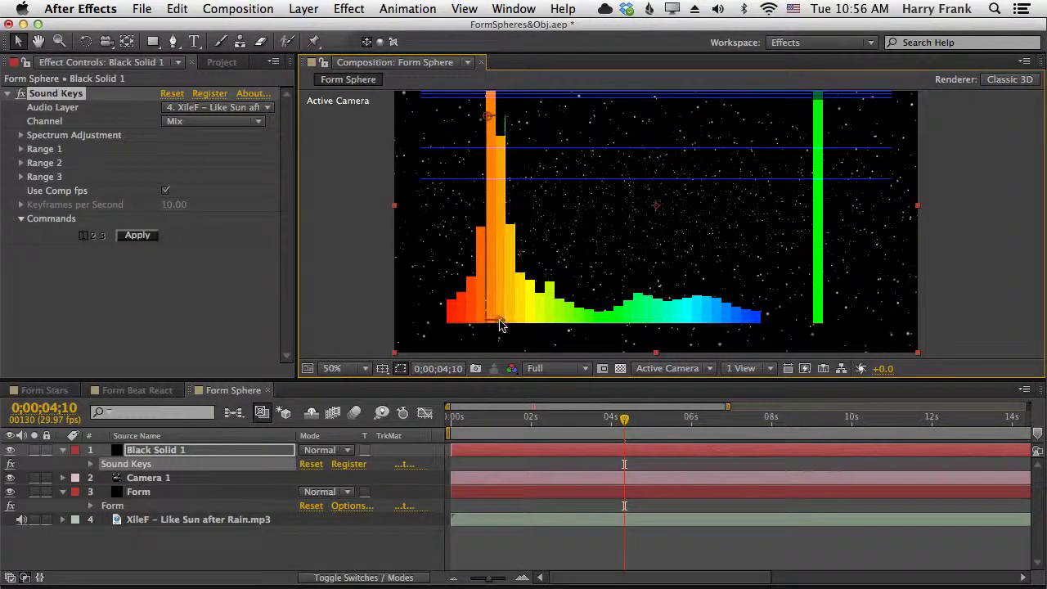
# Step: Check the range's response up to 0;00;05;17 and apply Sound Keys to generate its audio keyframes
pyautogui.moveTo(540, 431); pyautogui.dragTo(673, 440)
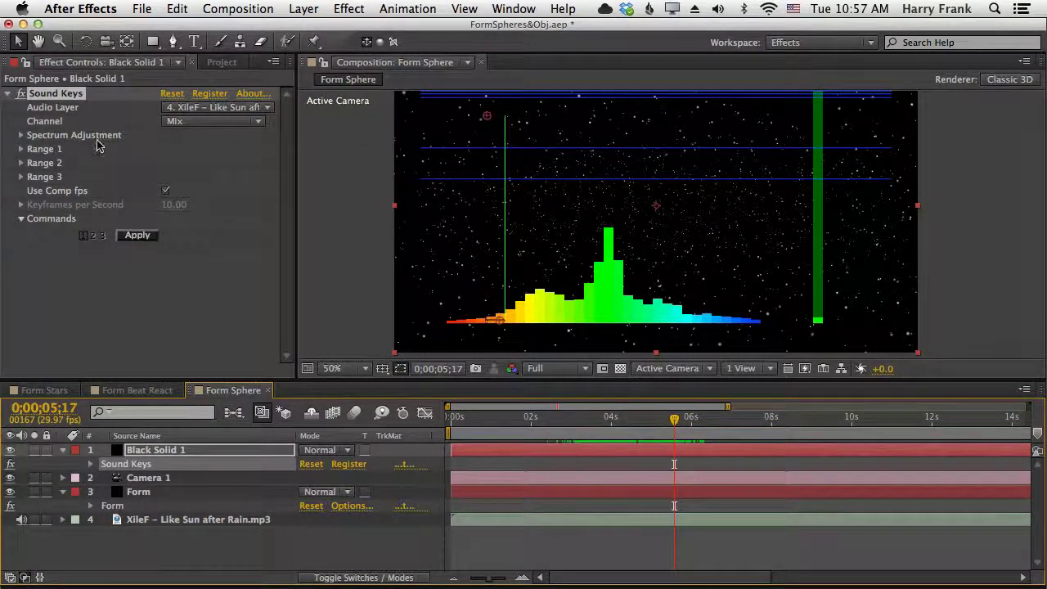
pyautogui.click(124, 237)
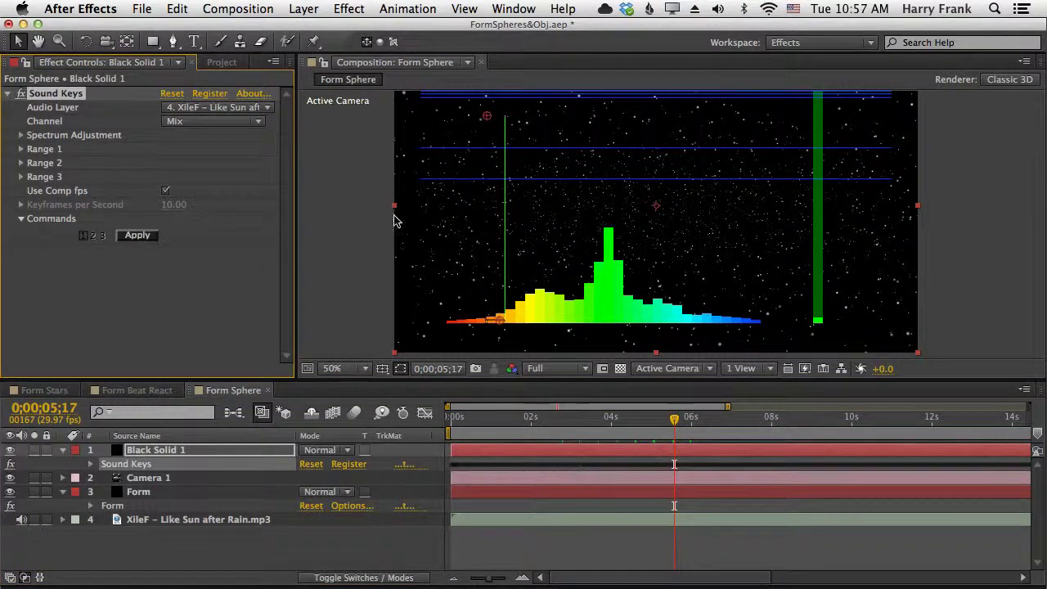
# Step: Delete the Black Solid 1 layer that carries the Sound Keys effect
pyautogui.click(211, 451)
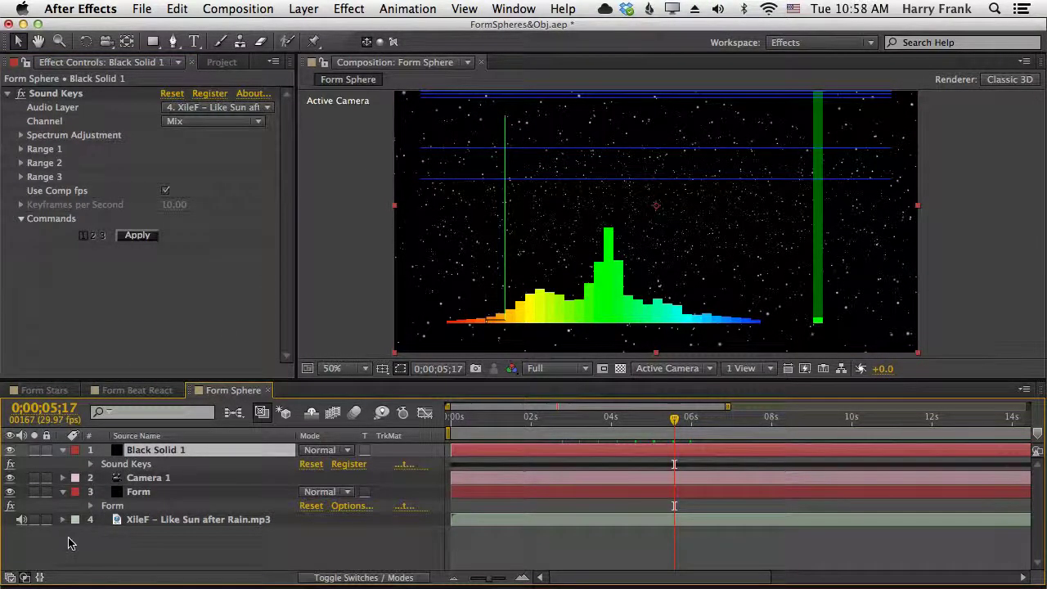
pyautogui.click(62, 450)
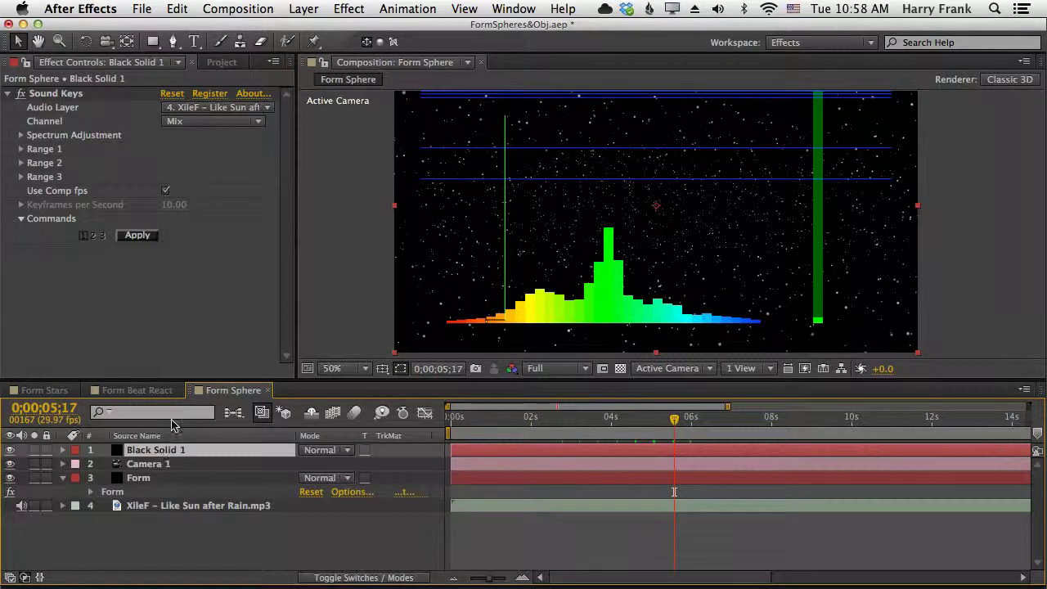
pyautogui.press('Delete')
# Step: Reset the Form effect on the Form layer and set its Base Form to Sphere – Layered with 1 sphere layer
pyautogui.click(118, 478)
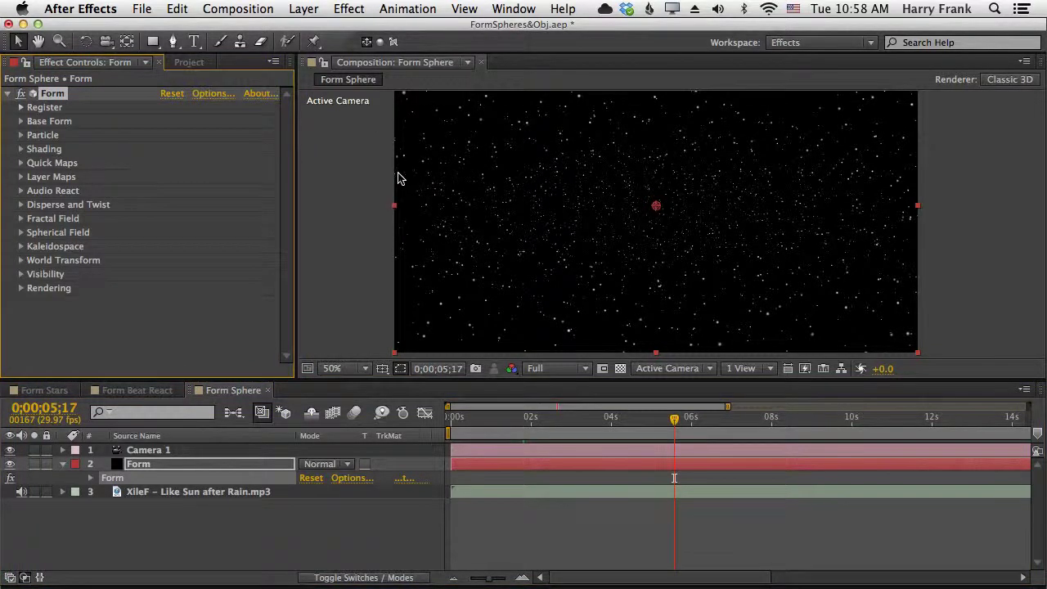
pyautogui.click(22, 121)
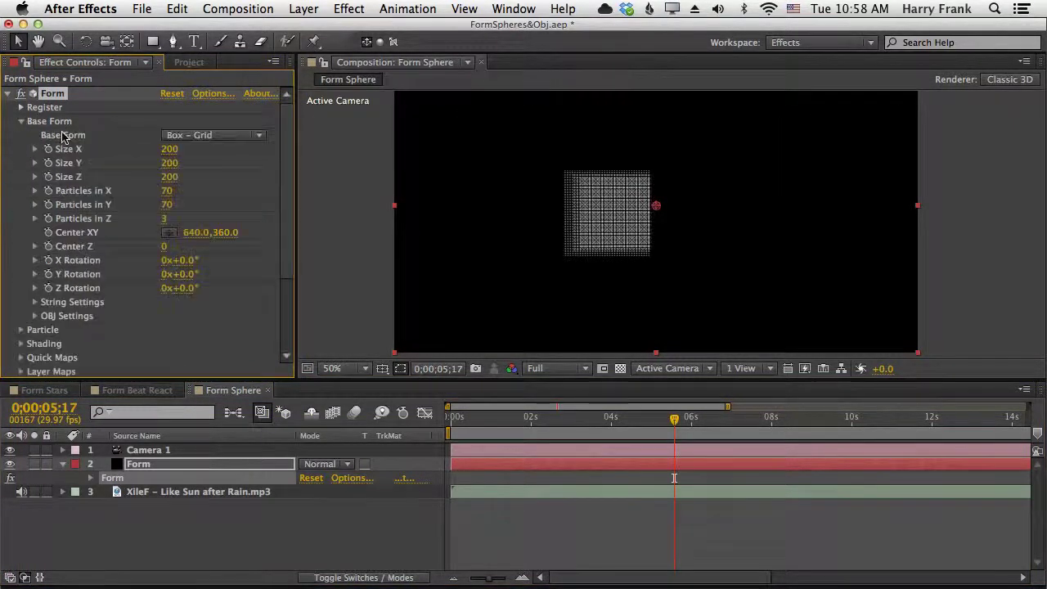
pyautogui.click(209, 135)
pyautogui.click(197, 183)
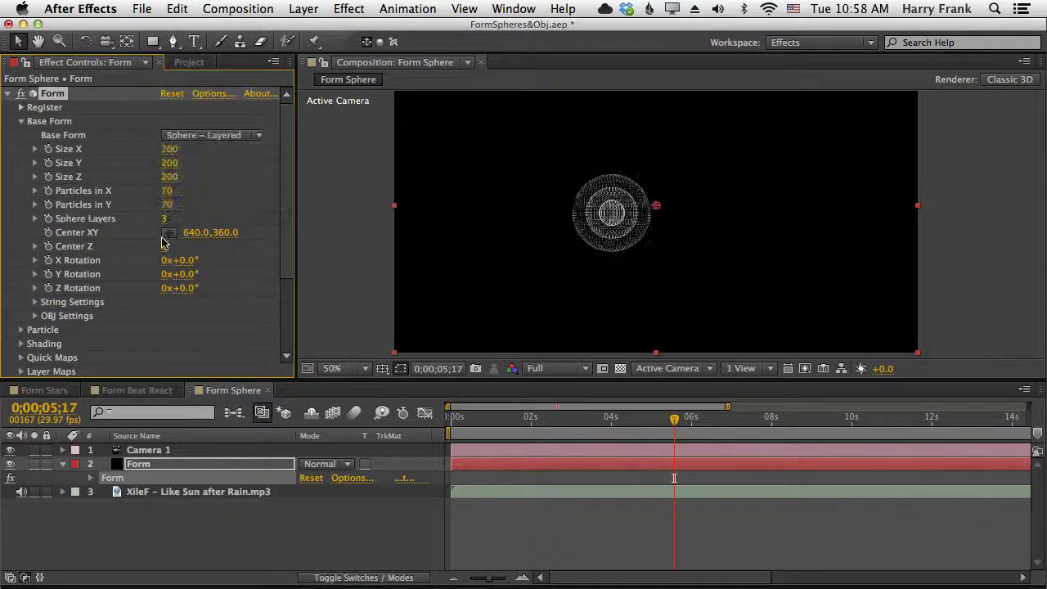
# Step: Reset Camera 1's transform properties to their defaults
pyautogui.click(168, 452)
pyautogui.press('u')
pyautogui.press('u')
pyautogui.click(311, 464)
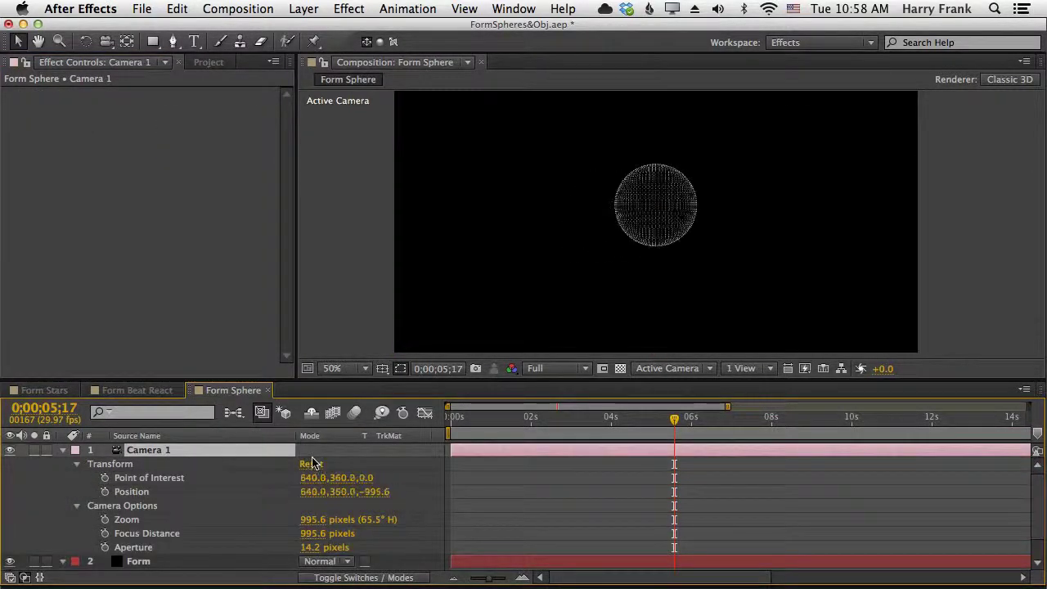
pyautogui.press('u')
# Step: Set Size X and Size Y of the Form layer's sphere to 500
pyautogui.click(146, 480)
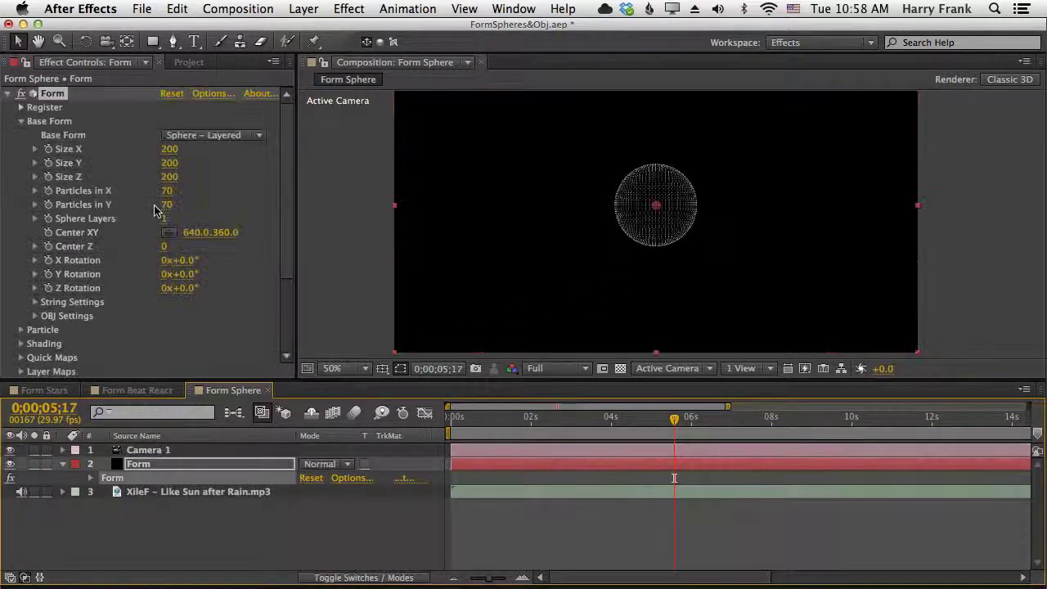
pyautogui.click(204, 135)
pyautogui.click(163, 156)
pyautogui.click(167, 150)
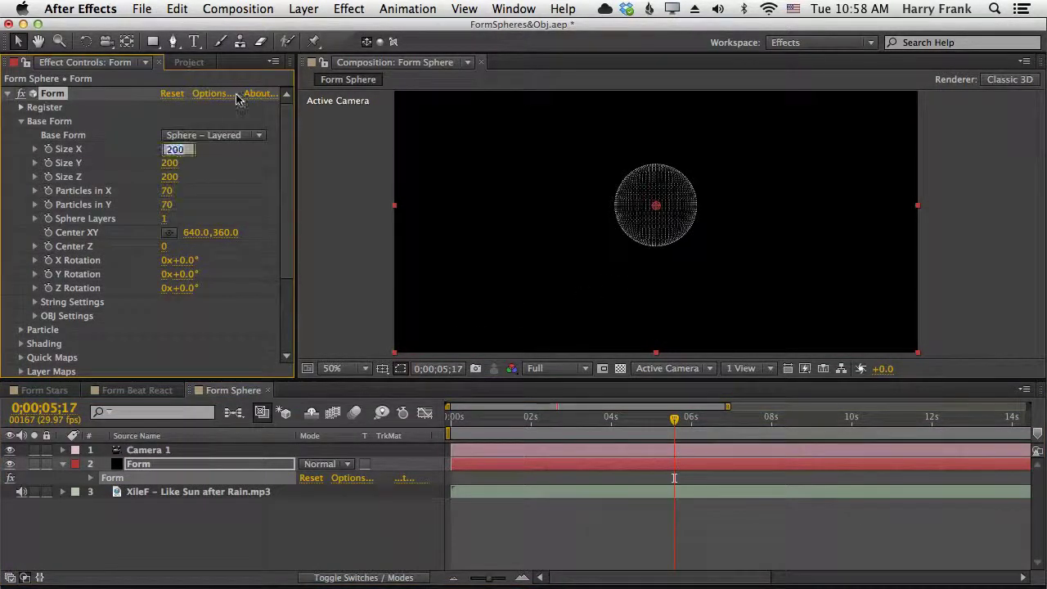
pyautogui.write('500')
pyautogui.press('Tab')
pyautogui.write('500')
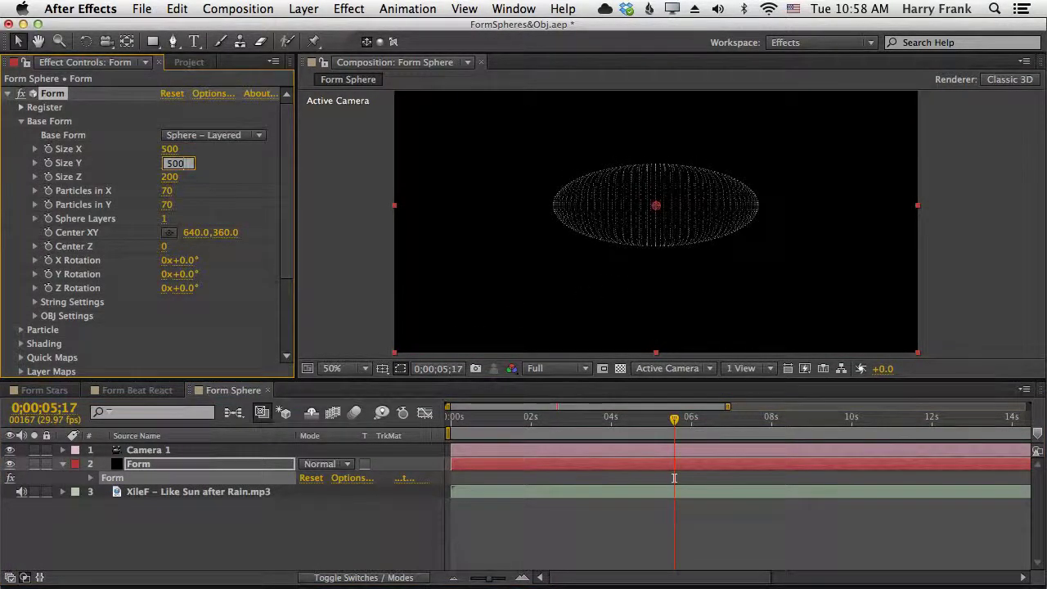
pyautogui.press('Tab')
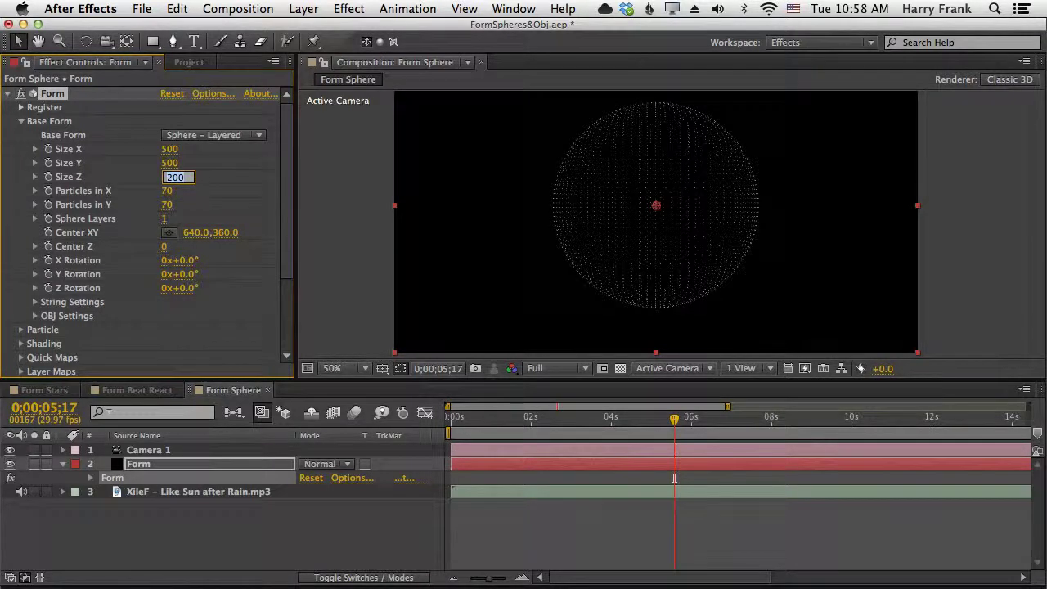
pyautogui.press('Return')
# Step: Raise the sphere's Particles in X to 157 and Particles in Y to 181, and lower the preview resolution to Half
pyautogui.press('c')
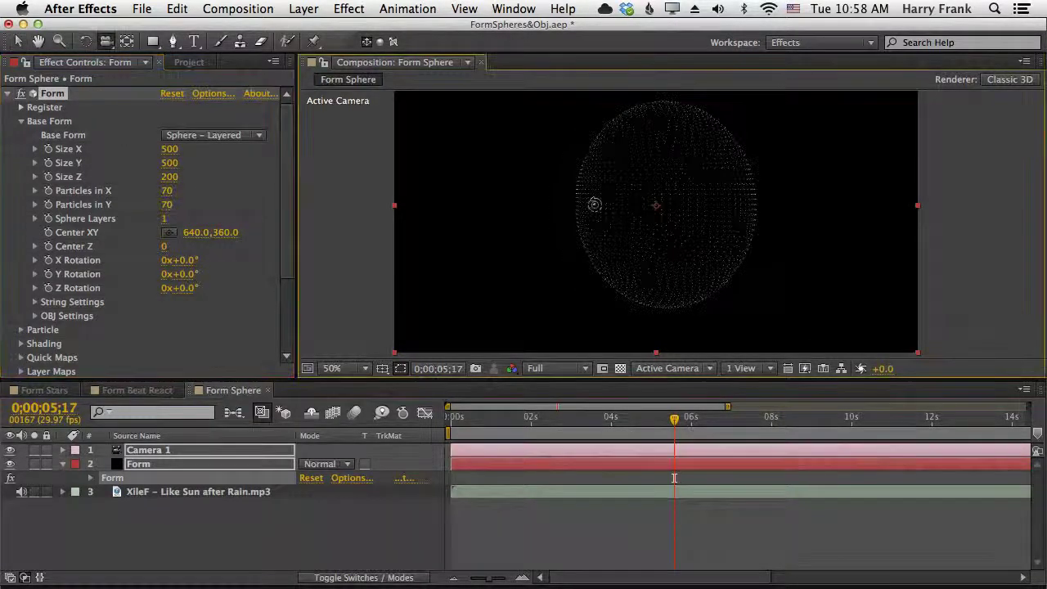
pyautogui.moveTo(593, 204)
pyautogui.mouseDown()
pyautogui.moveTo(605, 205)
pyautogui.moveTo(588, 199)
pyautogui.mouseUp()
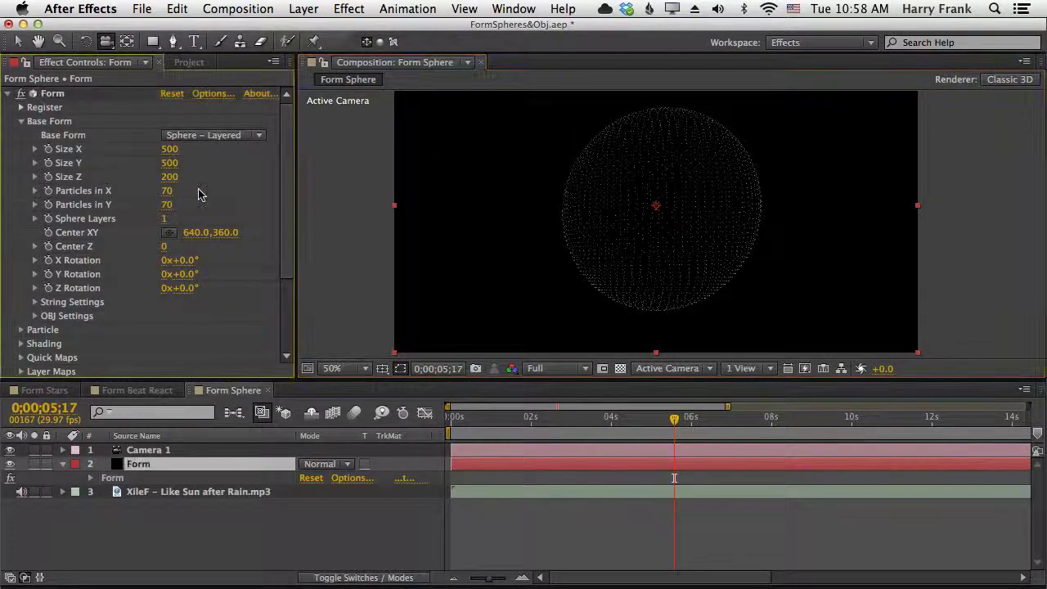
pyautogui.moveTo(174, 191); pyautogui.dragTo(281, 211)
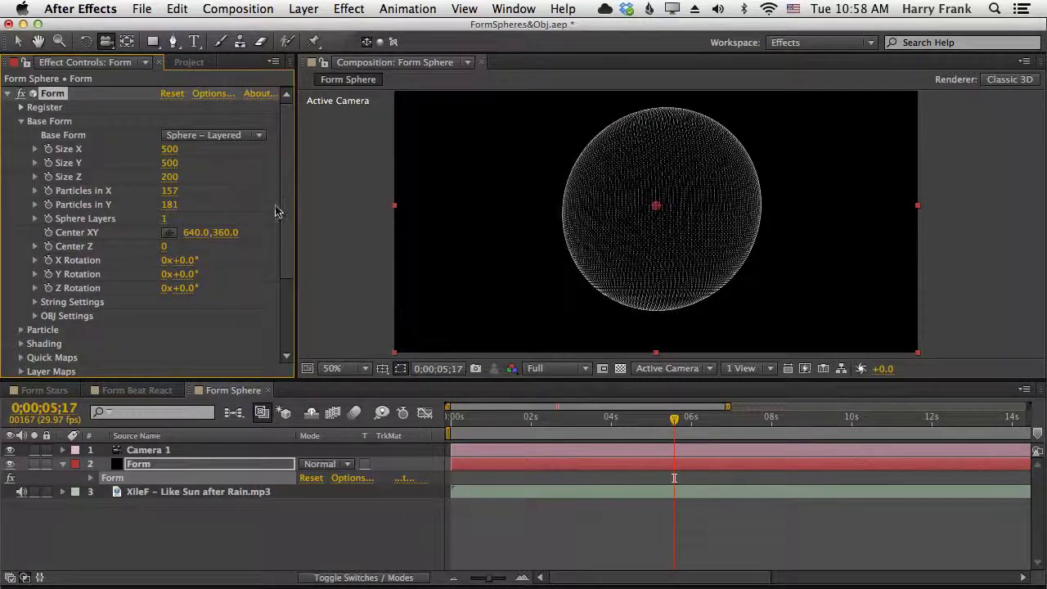
pyautogui.press('super+shift+j')
pyautogui.moveTo(697, 213); pyautogui.dragTo(596, 266)
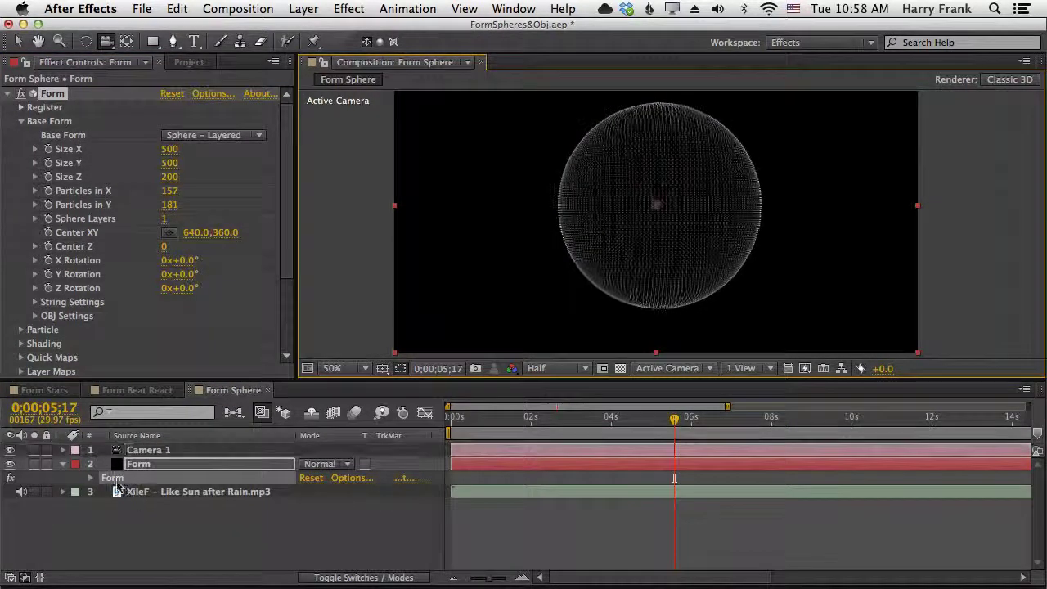
# Step: Add a new black solid as the uppermost layer of the Form Sphere composition
pyautogui.click(37, 96)
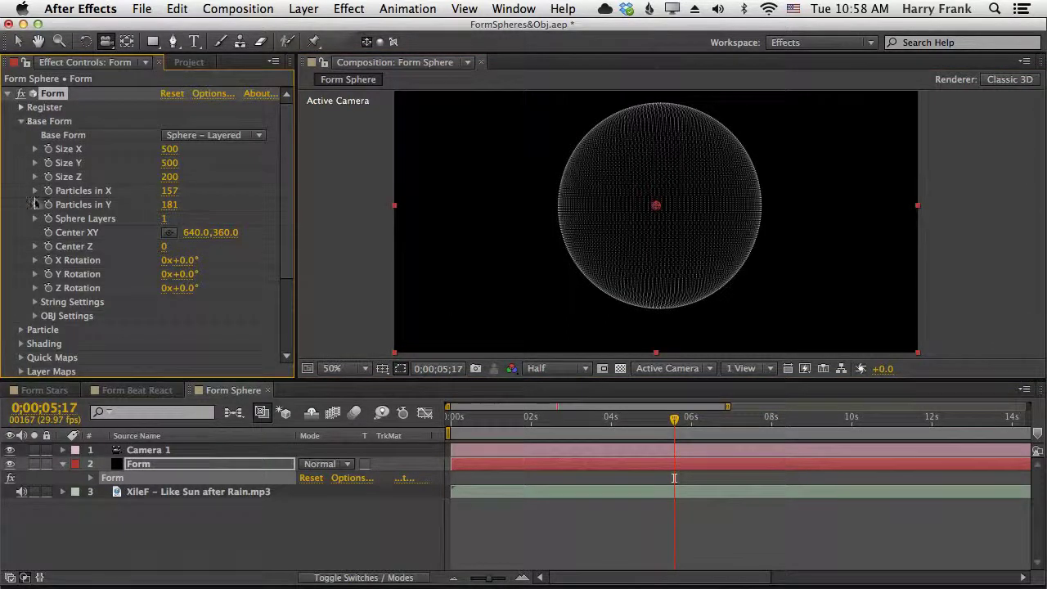
pyautogui.click(175, 507)
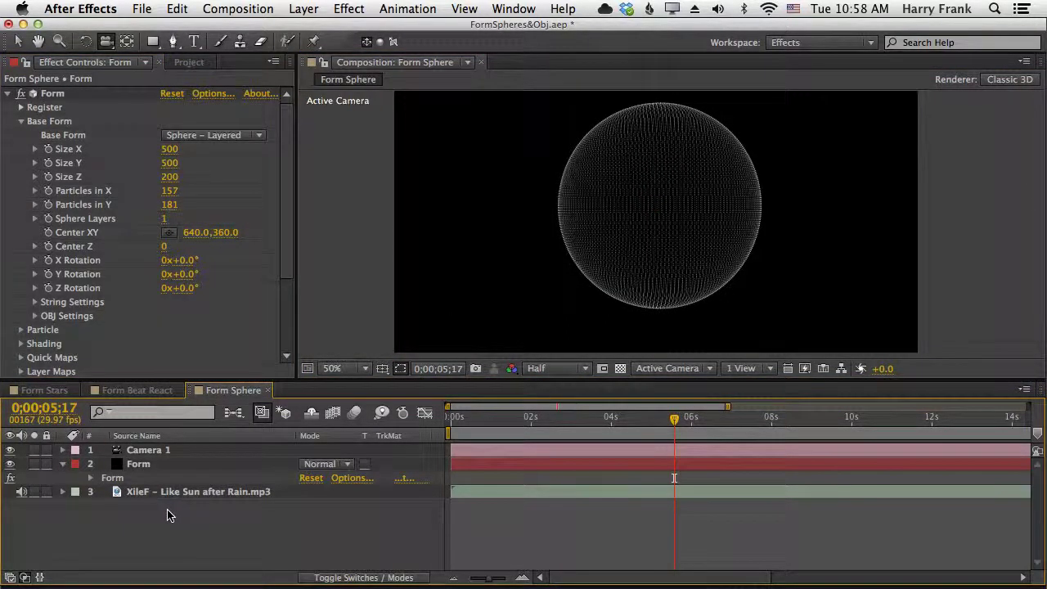
pyautogui.press('super+y')
pyautogui.press('Return')
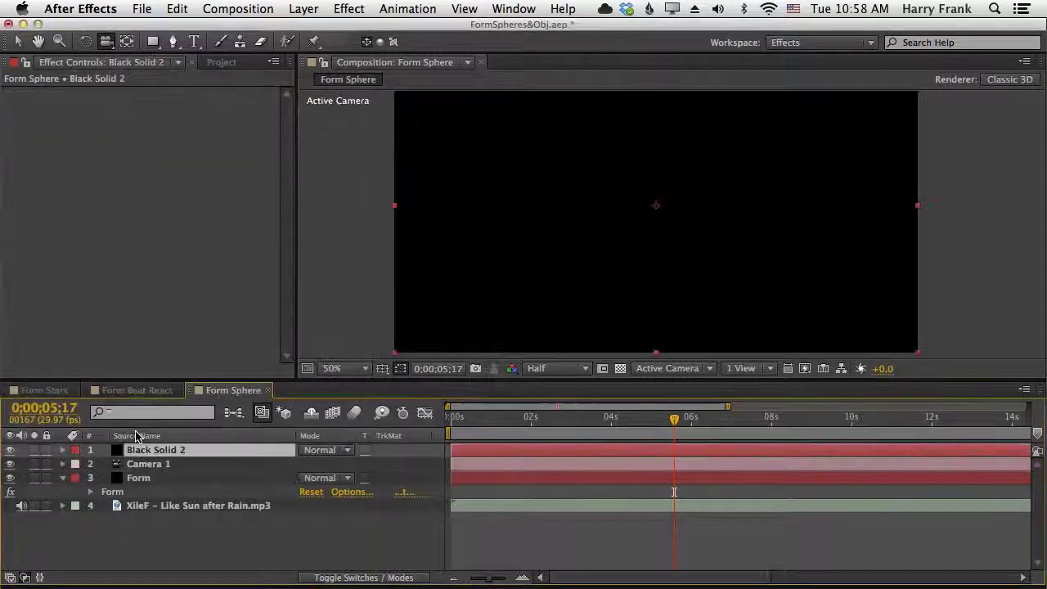
# Step: Apply Trapcode Sound Keys to Black Solid 2 with XileF – Like Sun after Rain.mp3 as its Audio Layer
pyautogui.click(348, 8)
pyautogui.scroll(-3, 398, 573)
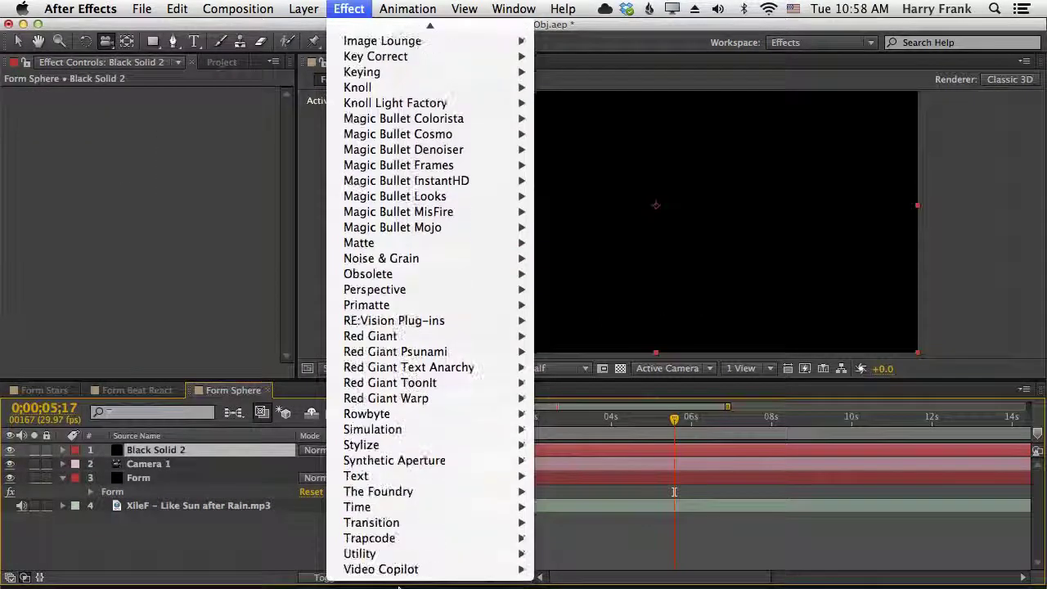
pyautogui.moveTo(448, 538)
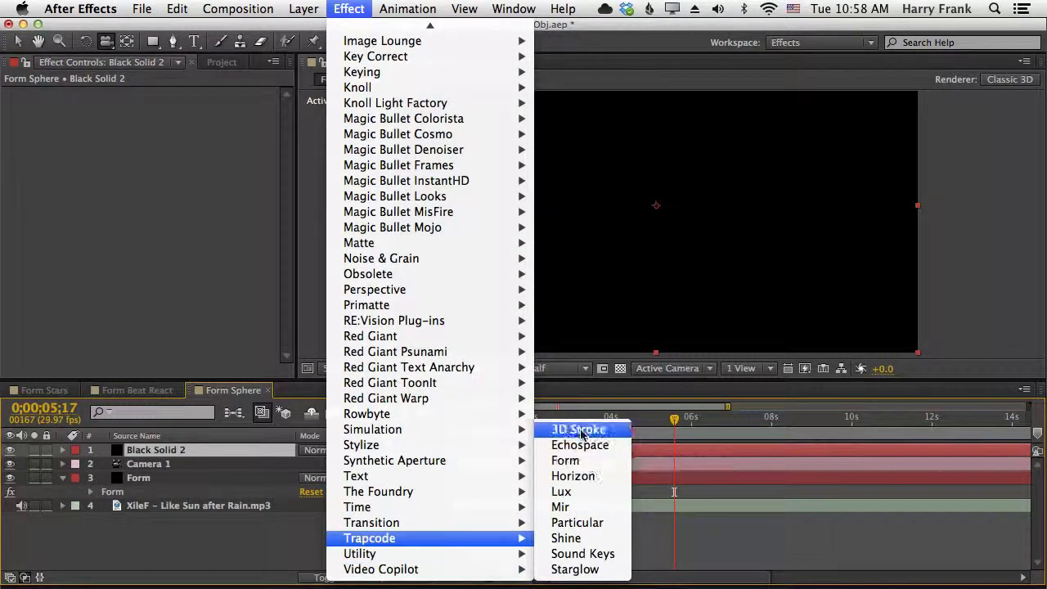
pyautogui.click(575, 557)
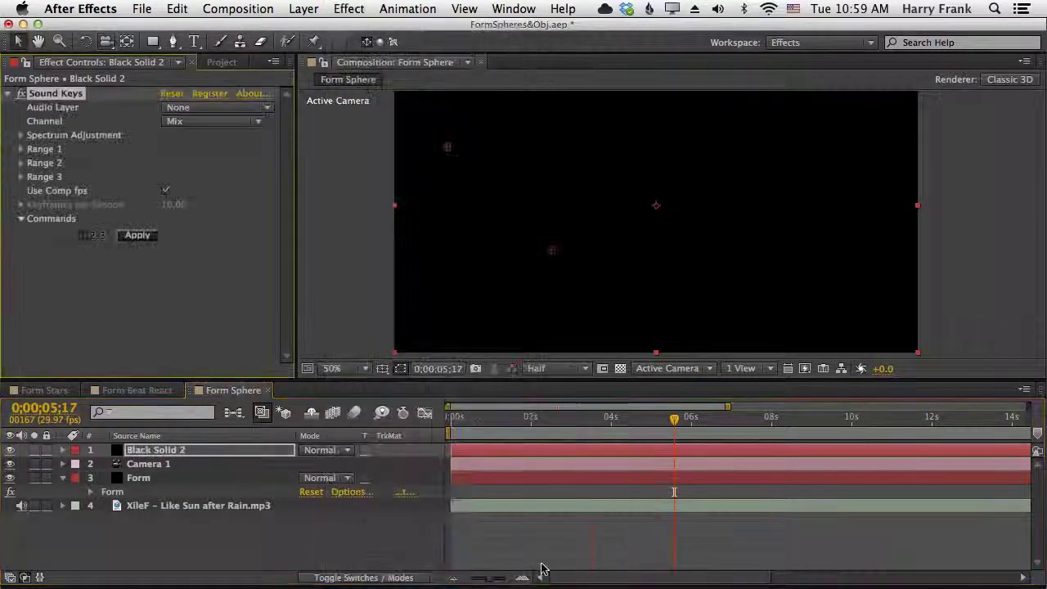
pyautogui.click(204, 111)
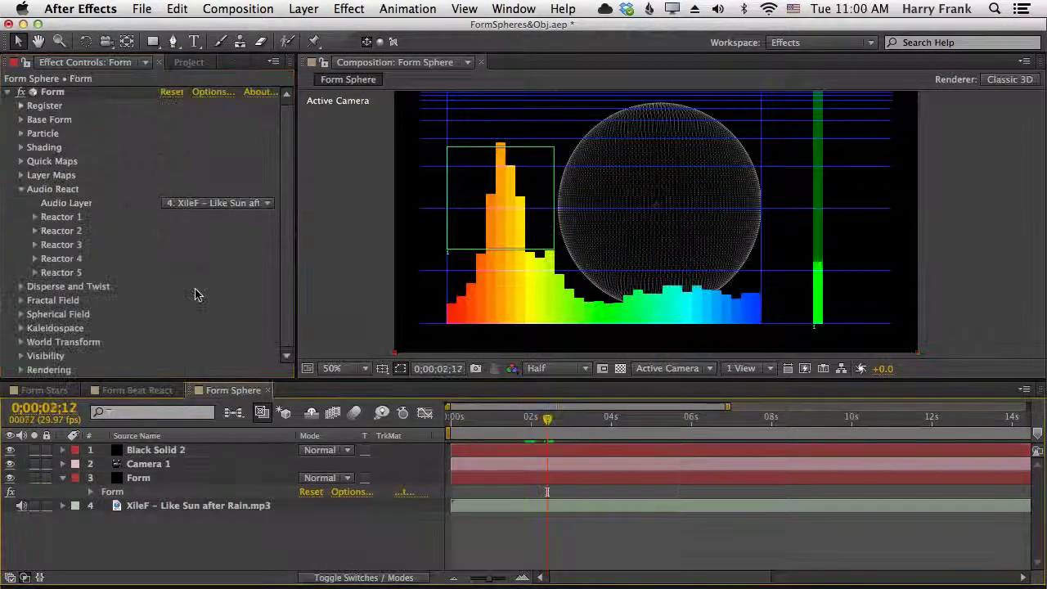
# Step: Review the Reactor 1 settings in Form's Audio React and look up Convert Audio to Keyframes for the XileF audio layer
pyautogui.click(34, 215)
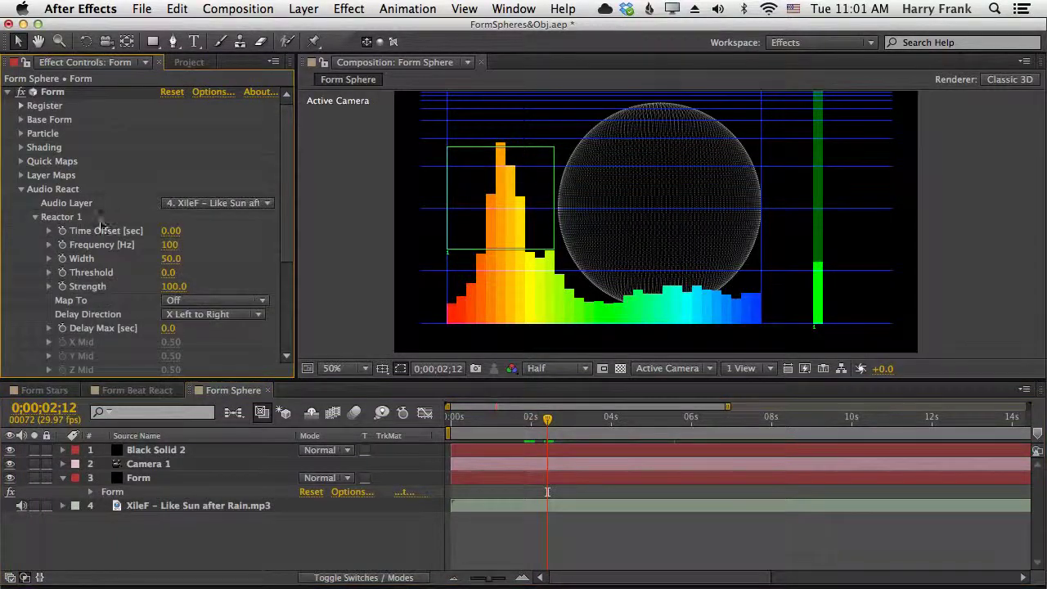
pyautogui.scroll(-3, 282, 223)
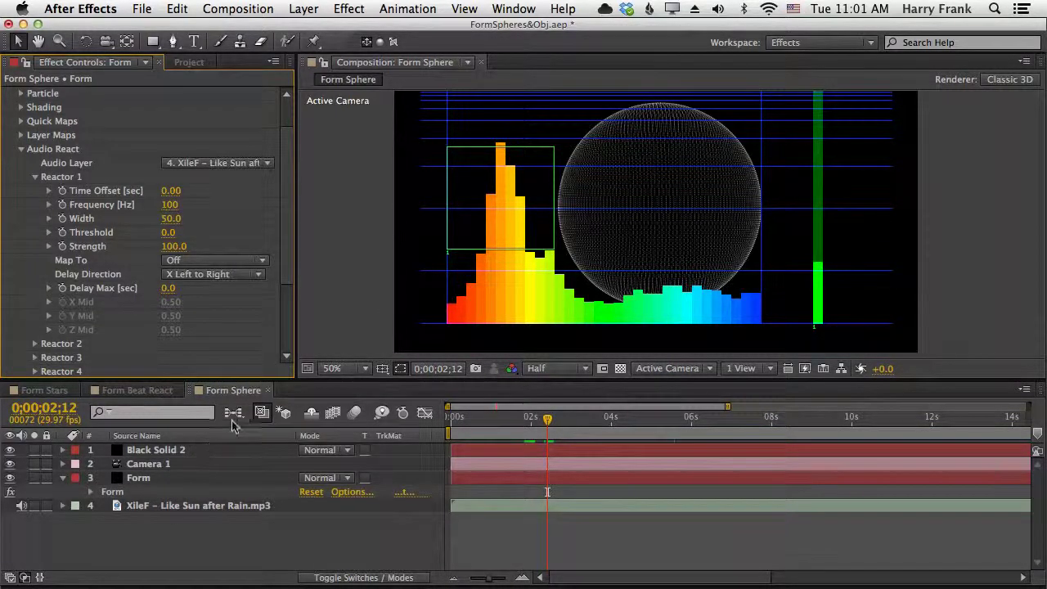
pyautogui.rightClick(205, 506)
pyautogui.moveTo(328, 249)
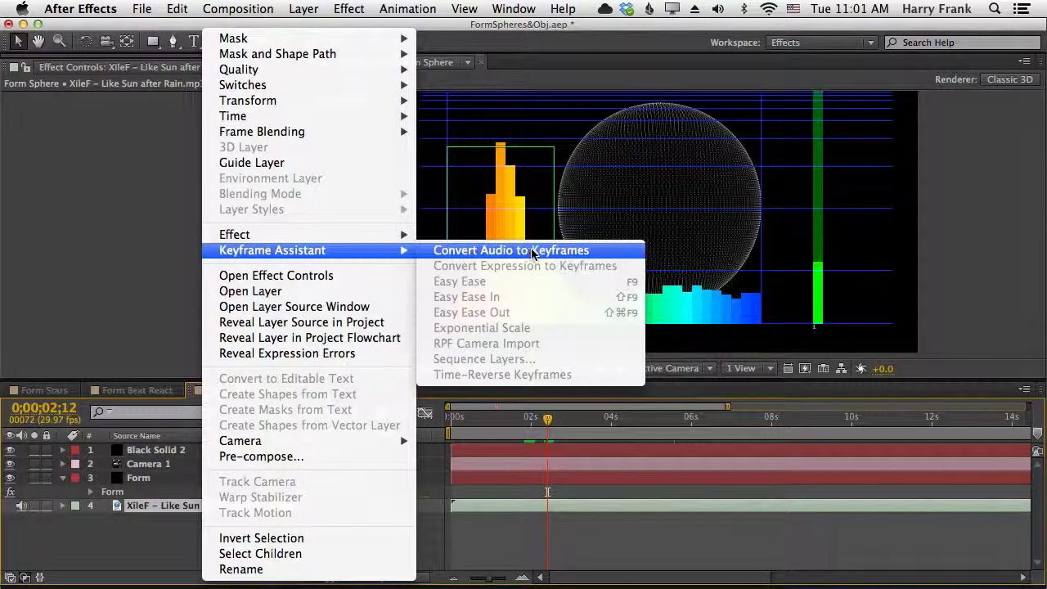
pyautogui.click(533, 252)
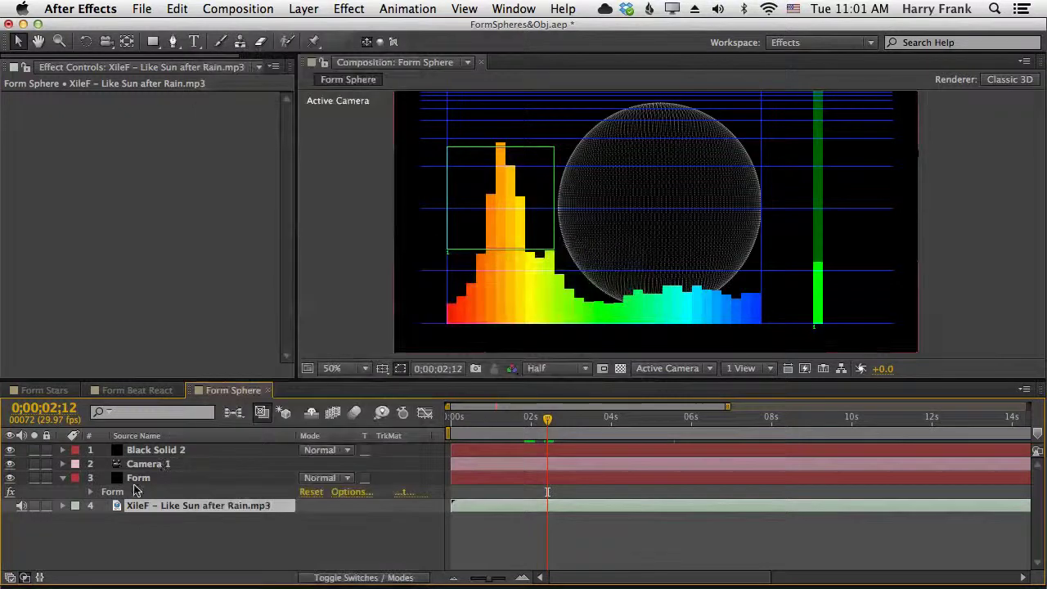
pyautogui.click(119, 494)
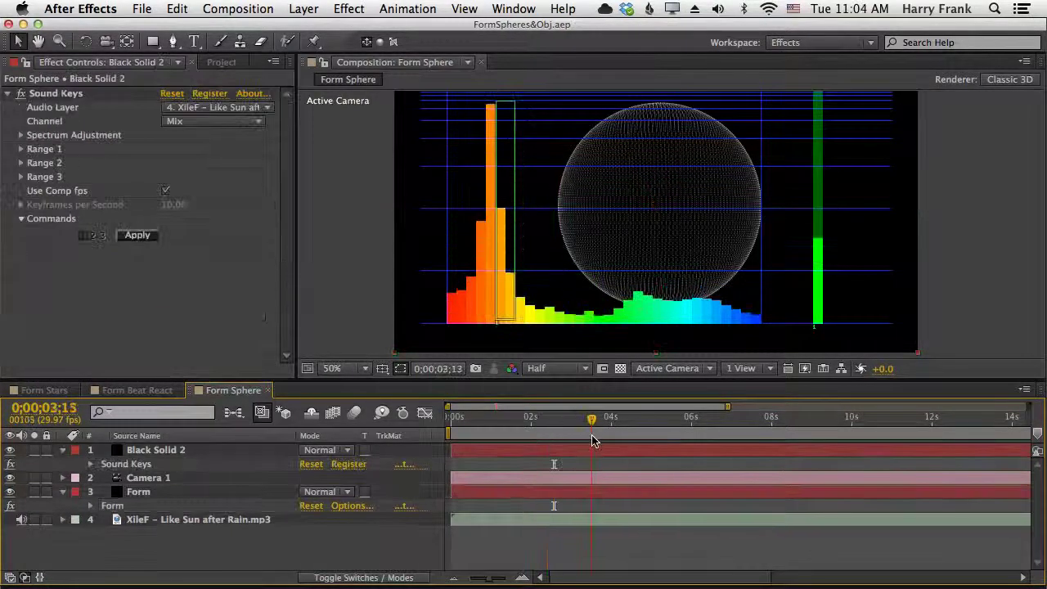
# Step: At 0;00;03;26, shift the Sound Keys Range 1 box onto the tallest orange frequency peak, and hide Black Solid 2
pyautogui.moveTo(584, 442); pyautogui.dragTo(606, 443)
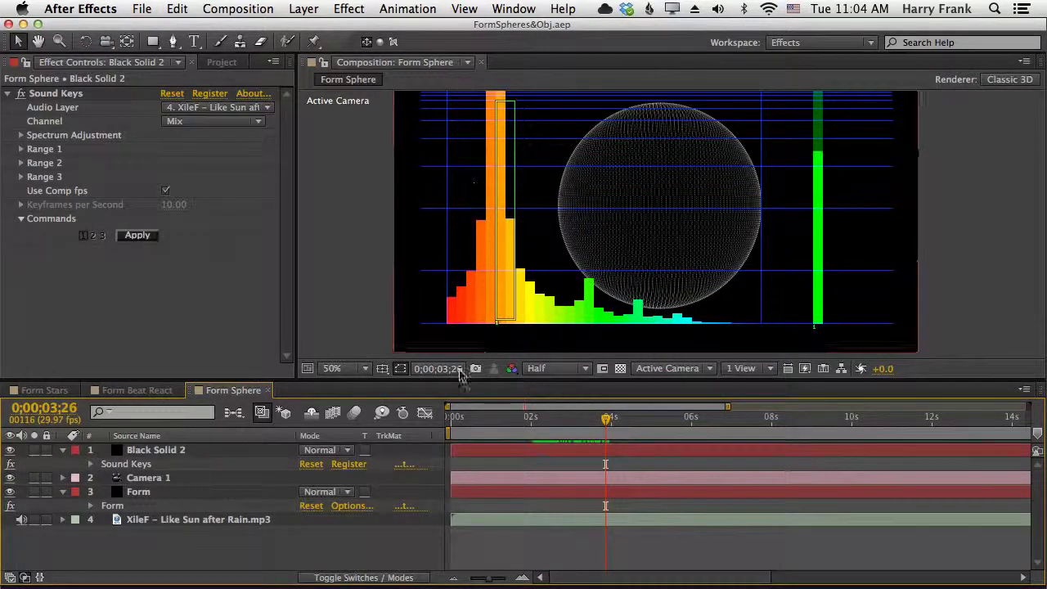
pyautogui.click(173, 450)
pyautogui.moveTo(517, 323); pyautogui.dragTo(498, 322)
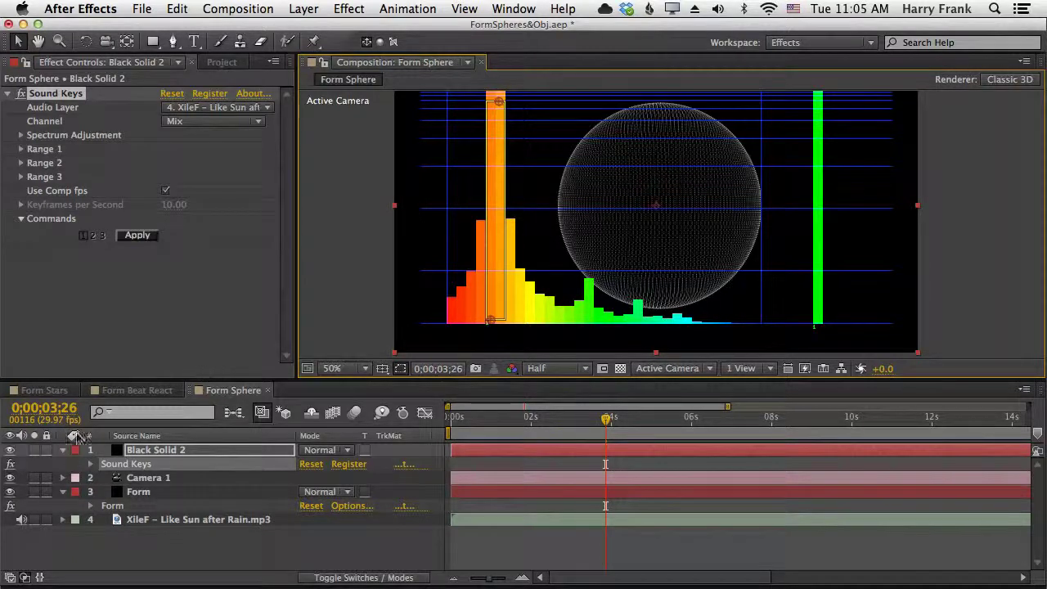
pyautogui.click(9, 450)
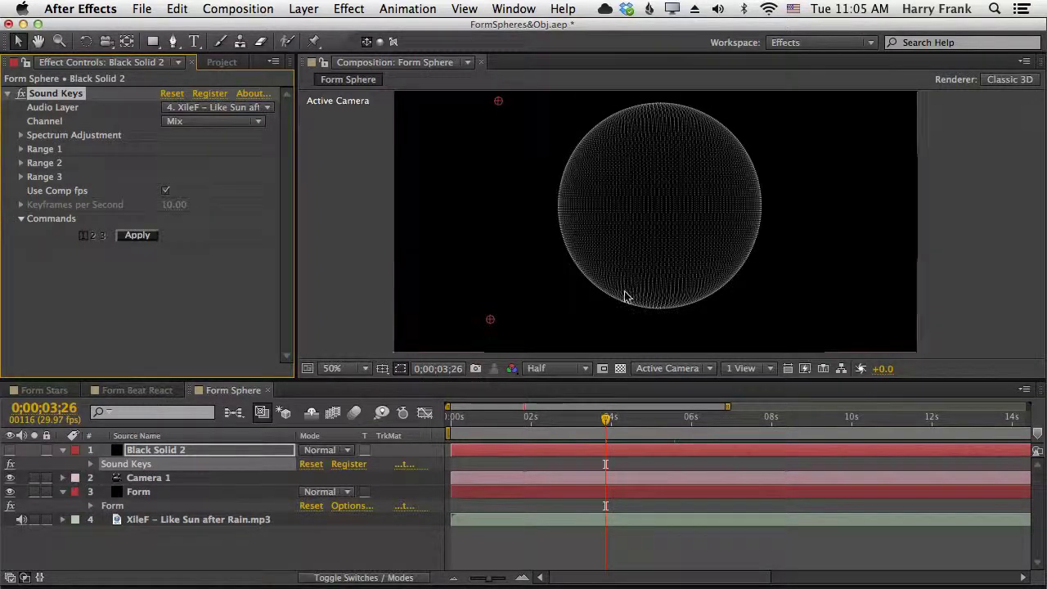
# Step: Set the Form effect's Audio React audio layer to XileF – Like Sun after Rain.mp3 and expand the Reactor 1 settings
pyautogui.click(114, 506)
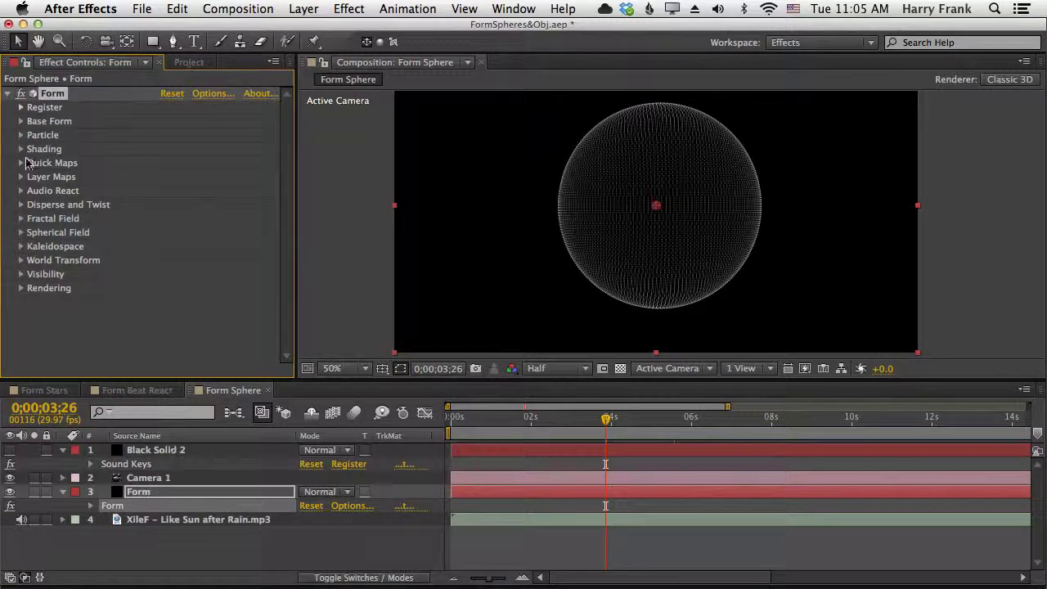
pyautogui.click(24, 194)
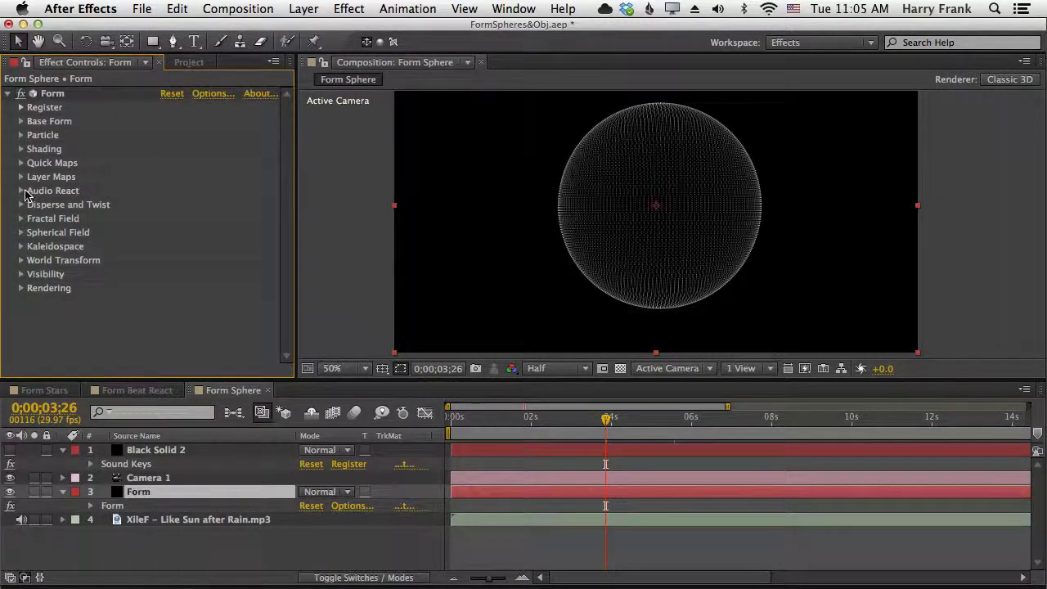
pyautogui.click(21, 191)
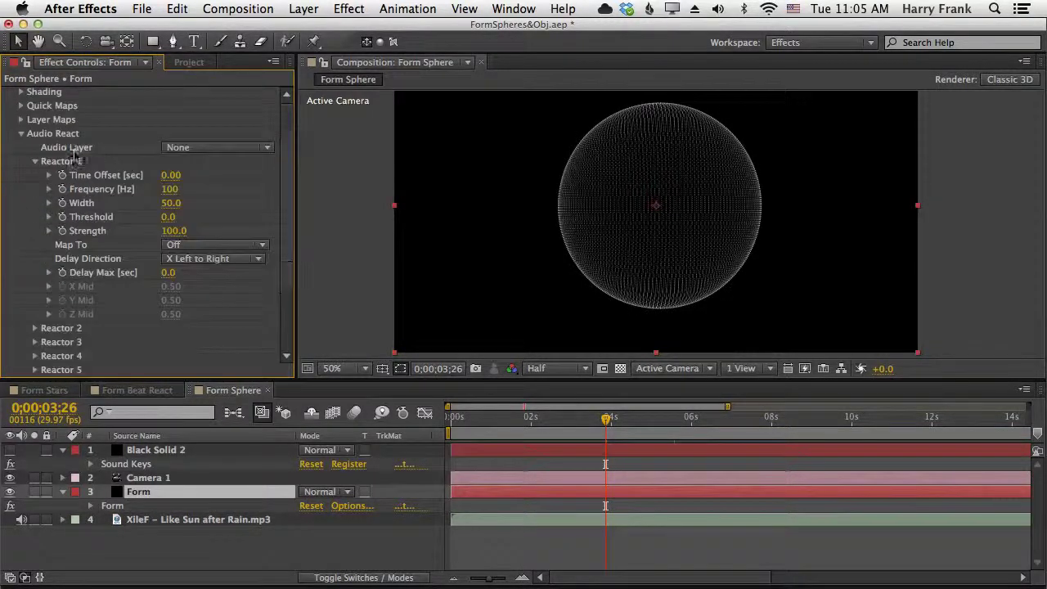
pyautogui.click(177, 149)
pyautogui.click(204, 221)
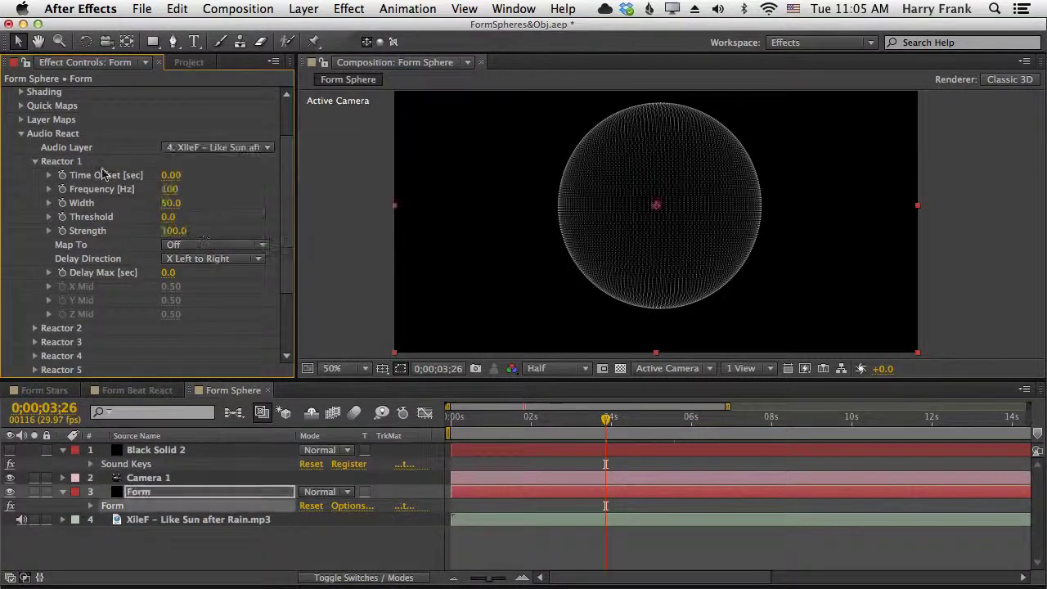
pyautogui.click(35, 162)
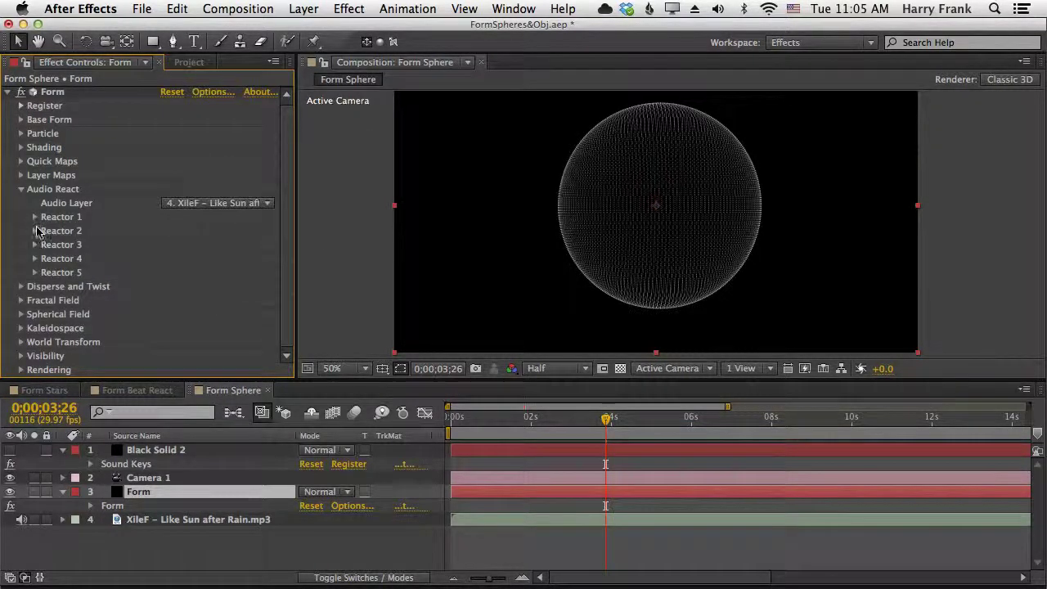
pyautogui.click(36, 217)
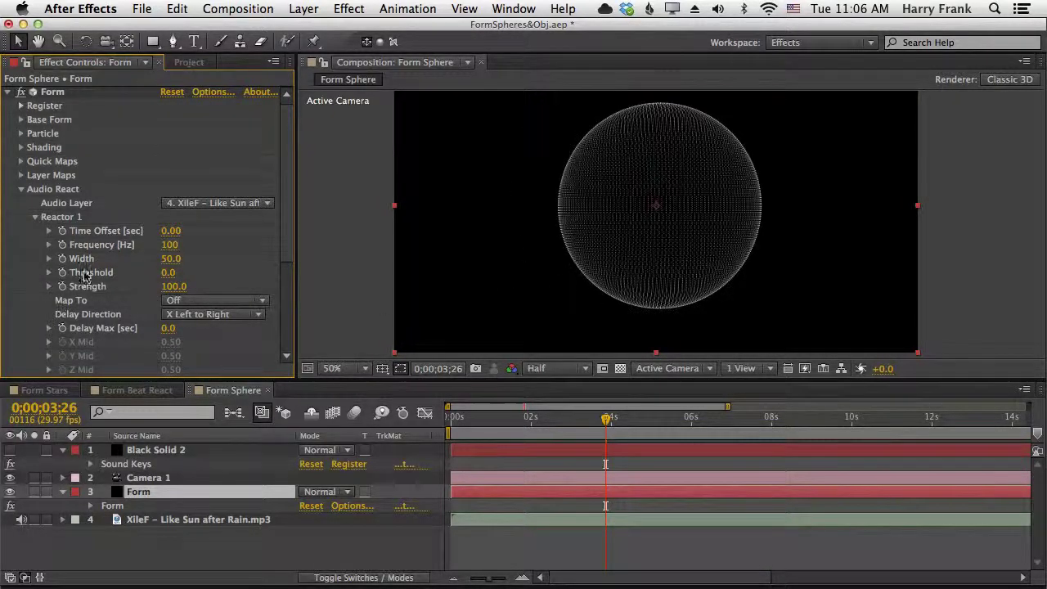
# Step: Map Form's Reactor 1 to TW Scale, preview the sphere's reaction, and move the current time to 0;00;02;23
pyautogui.click(200, 303)
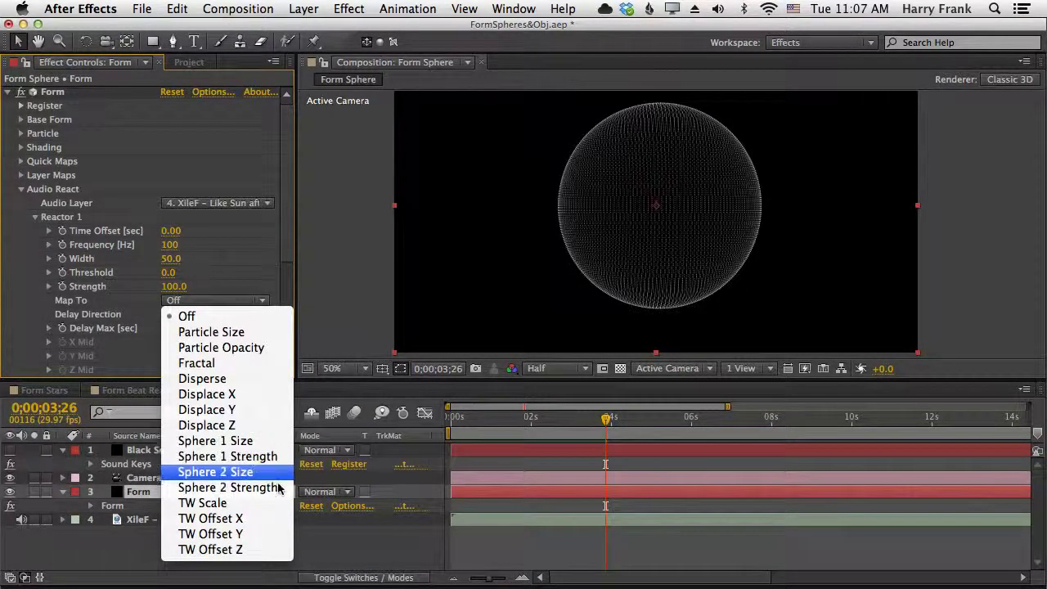
pyautogui.click(228, 507)
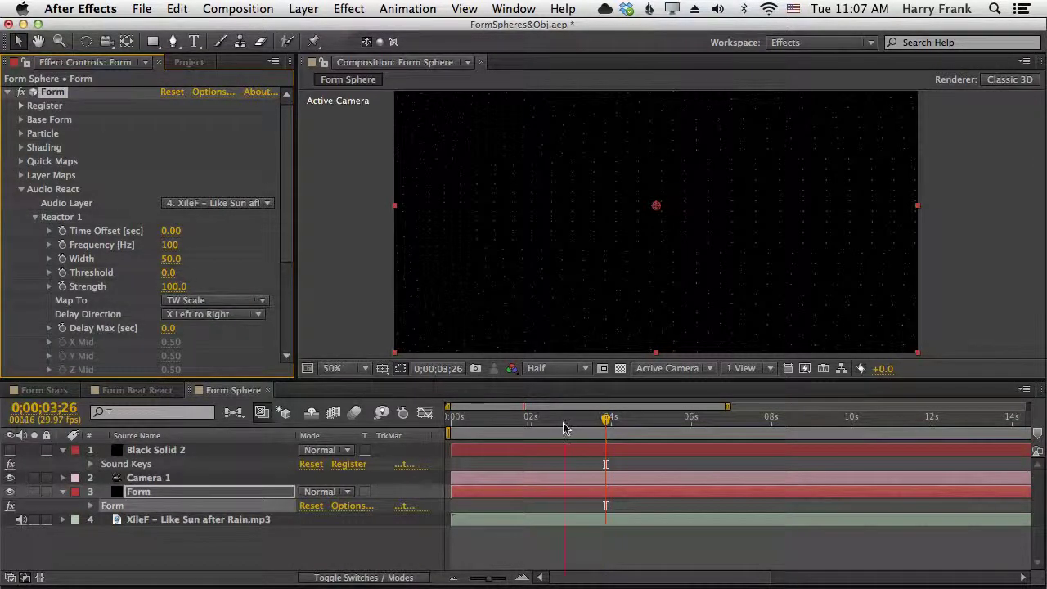
pyautogui.moveTo(573, 425)
pyautogui.mouseDown()
pyautogui.moveTo(624, 421)
pyautogui.moveTo(563, 424)
pyautogui.moveTo(594, 424)
pyautogui.moveTo(574, 423)
pyautogui.mouseUp()
pyautogui.press('space')
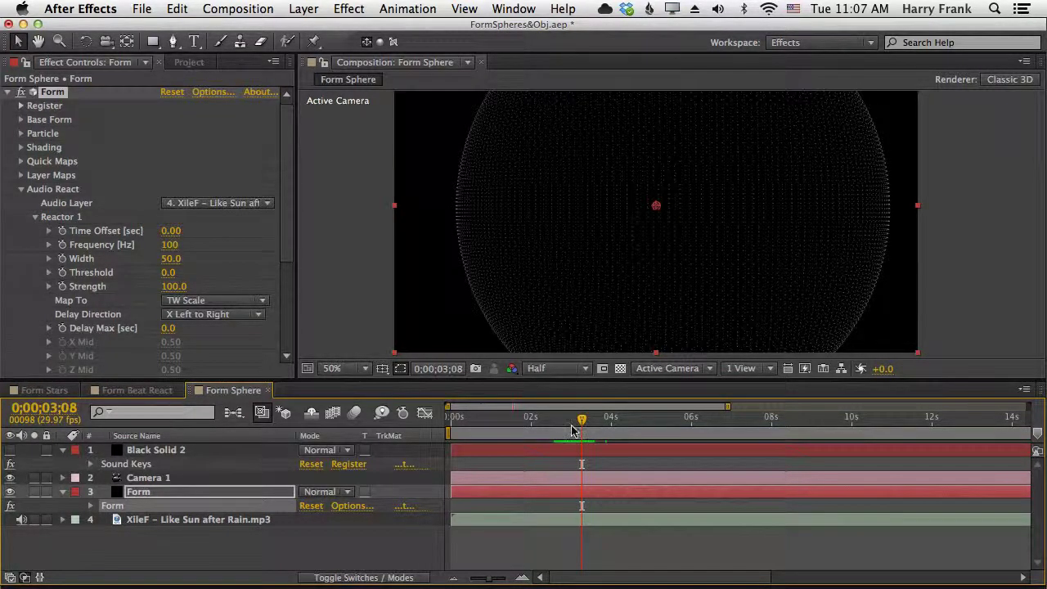
pyautogui.moveTo(581, 421); pyautogui.dragTo(557, 428)
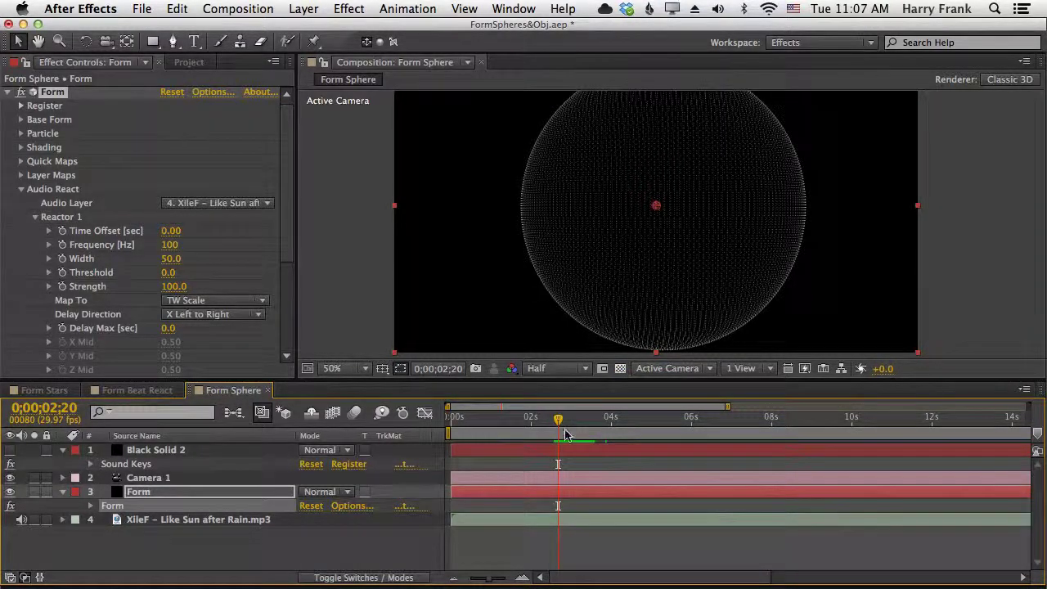
pyautogui.moveTo(561, 420)
pyautogui.mouseDown()
pyautogui.moveTo(577, 426)
pyautogui.moveTo(562, 420)
pyautogui.mouseUp()
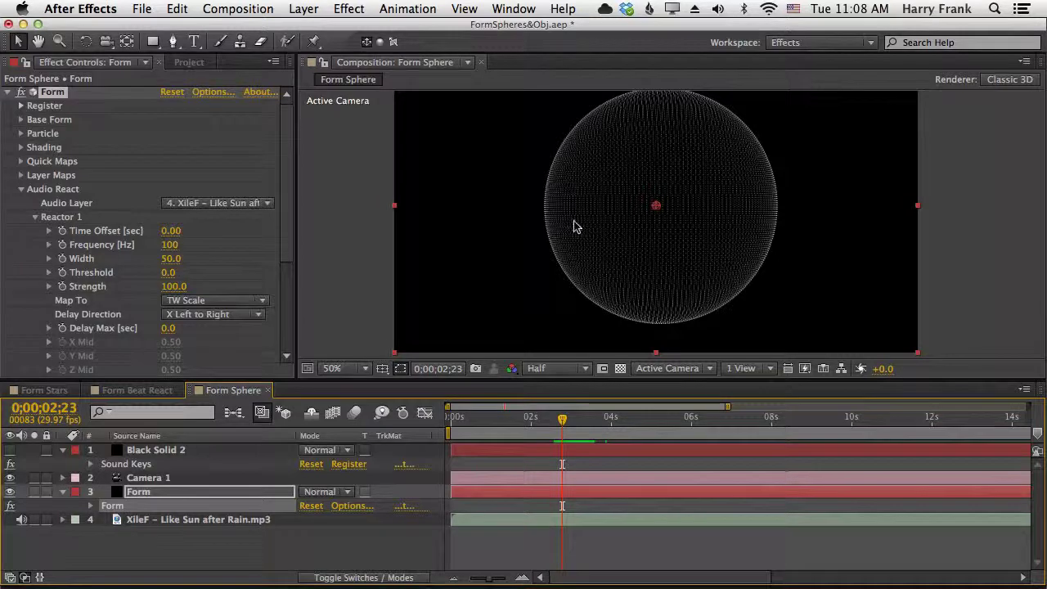
# Step: Set Reactor 1's Frequency to 60 Hz and its Threshold to 20
pyautogui.click(170, 245)
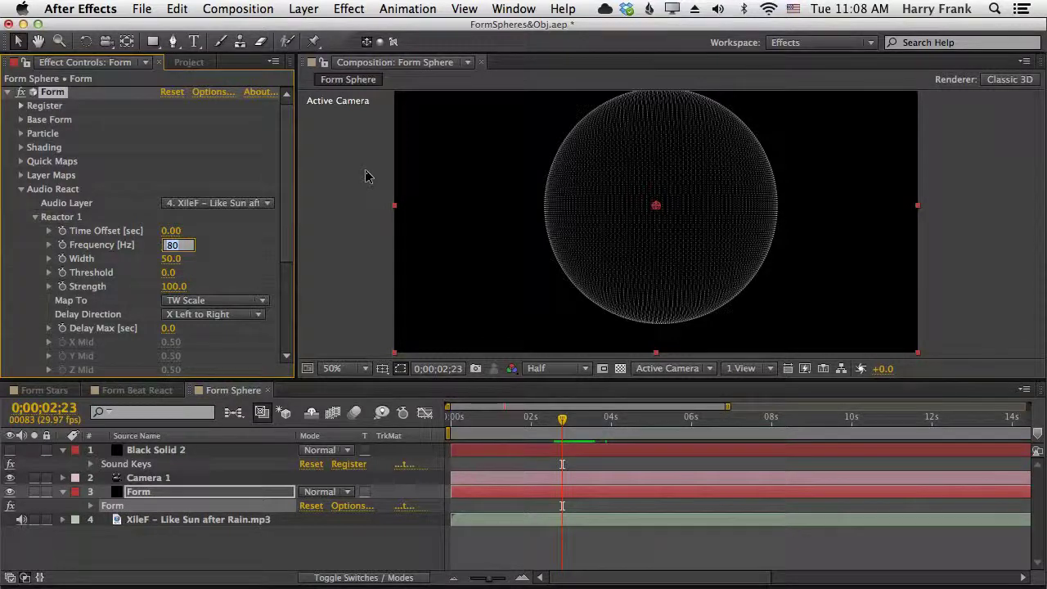
pyautogui.write('70')
pyautogui.hotkey('shift', 'Down')
pyautogui.press('Return')
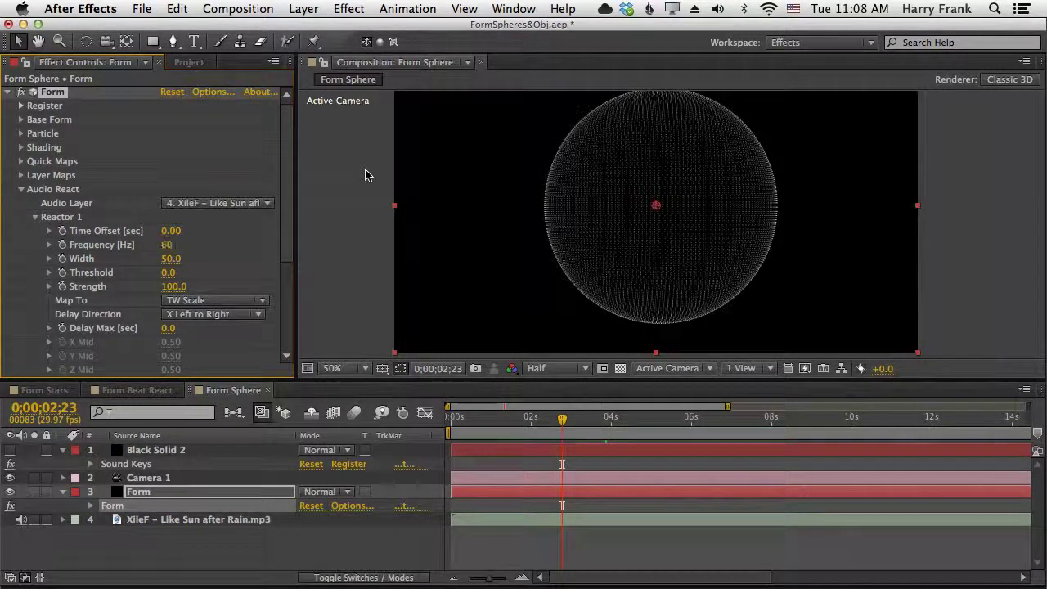
pyautogui.moveTo(174, 277); pyautogui.dragTo(187, 277)
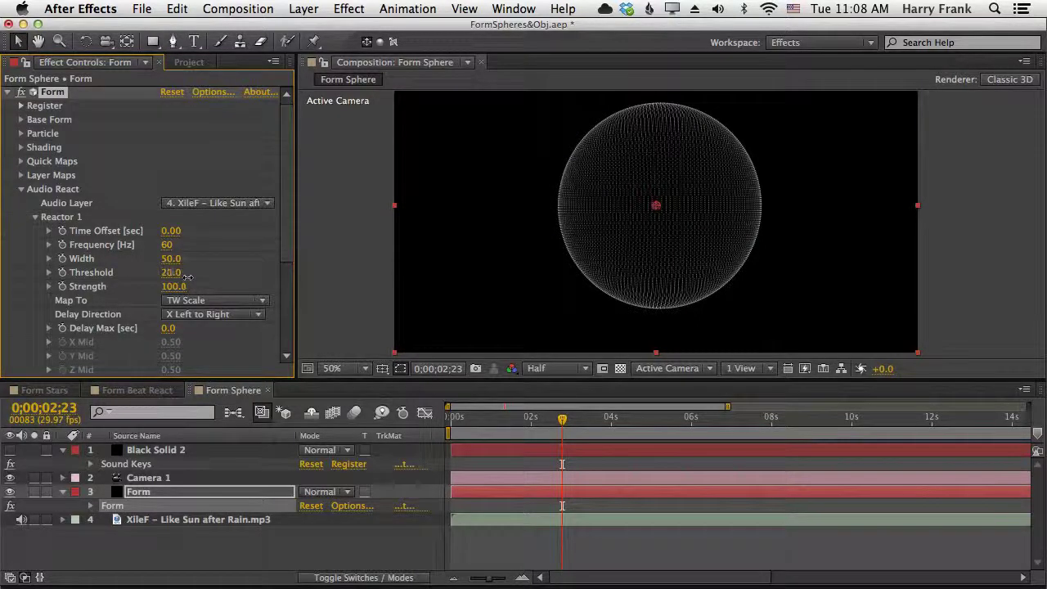
pyautogui.click(174, 275)
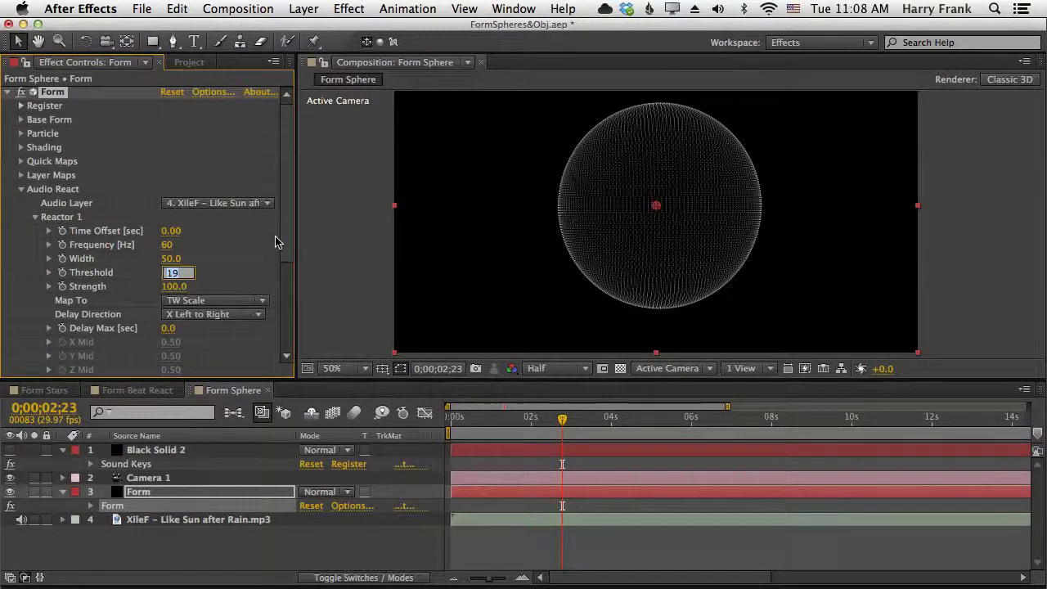
pyautogui.write('20')
pyautogui.press('Return')
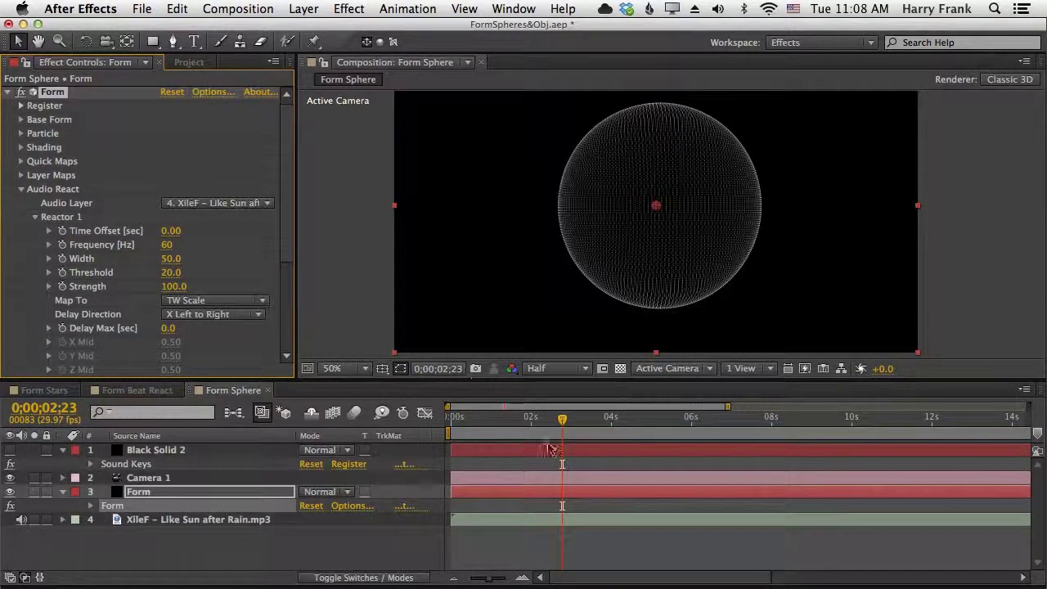
# Step: Preview the animation from 0;00;01;18, and set Reactor 1's Strength to 50 at 0;00;01;22
pyautogui.click(515, 416)
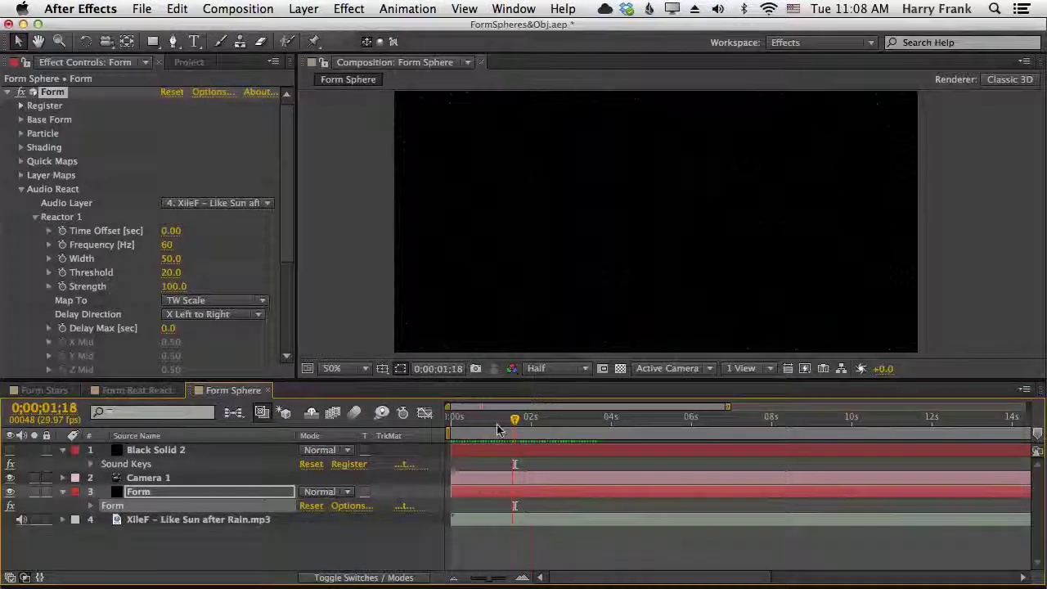
pyautogui.press('space')
pyautogui.click(520, 420)
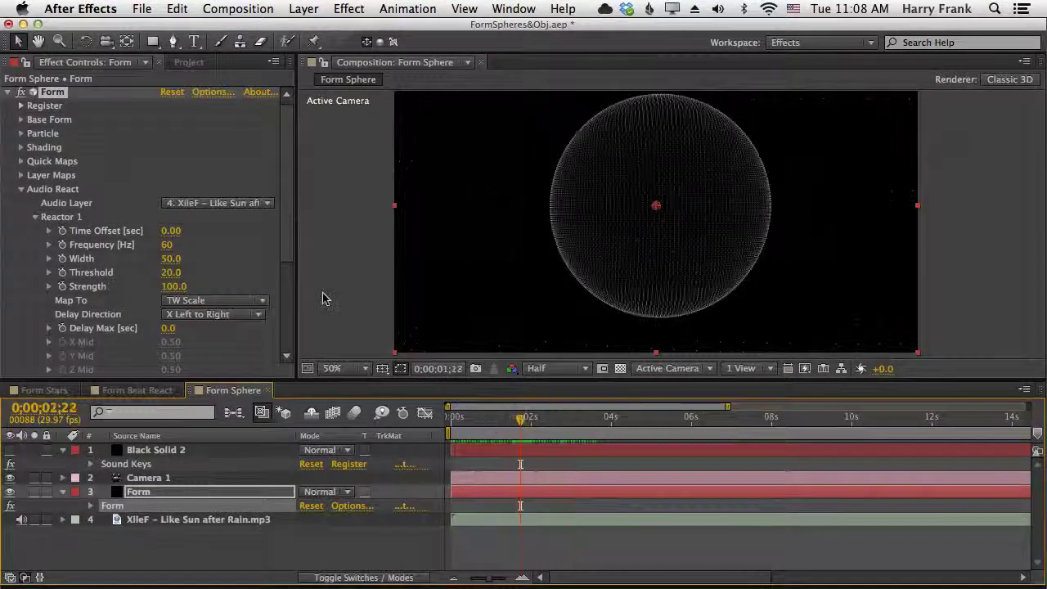
pyautogui.click(175, 287)
pyautogui.press('Return')
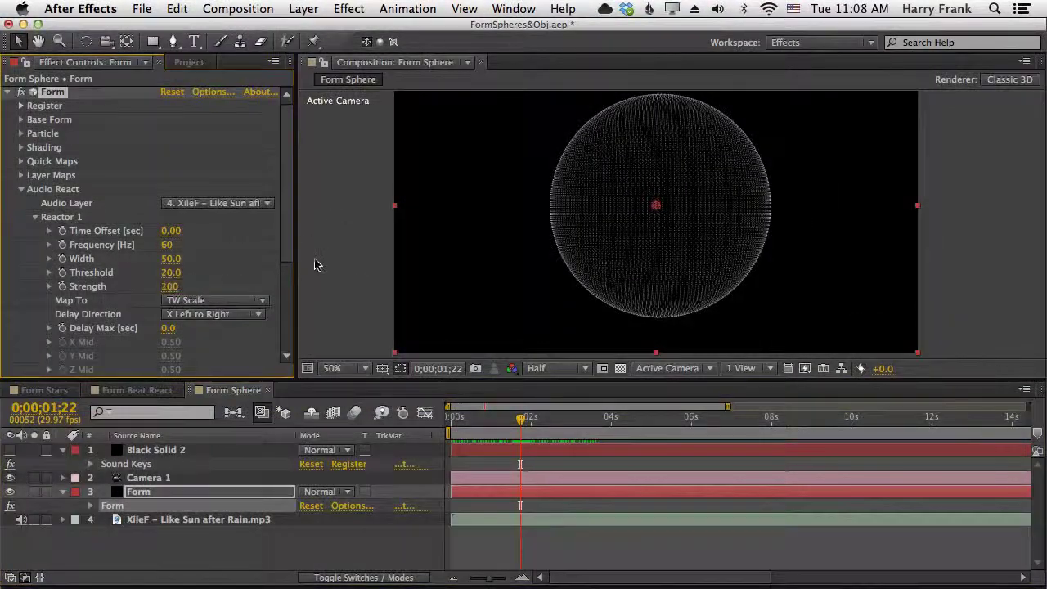
pyautogui.click(168, 287)
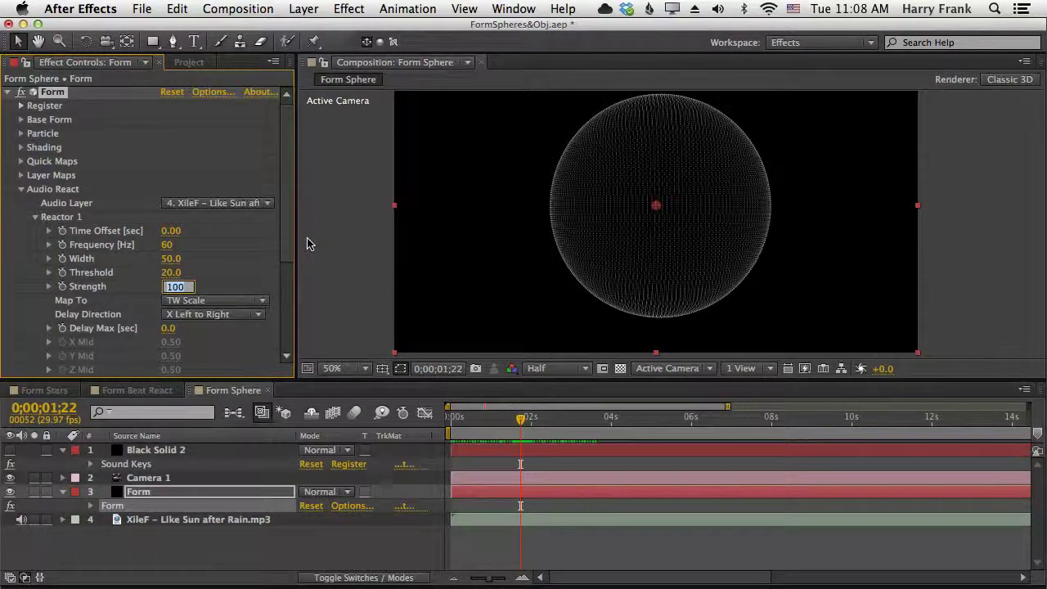
pyautogui.write('50')
pyautogui.press('Return')
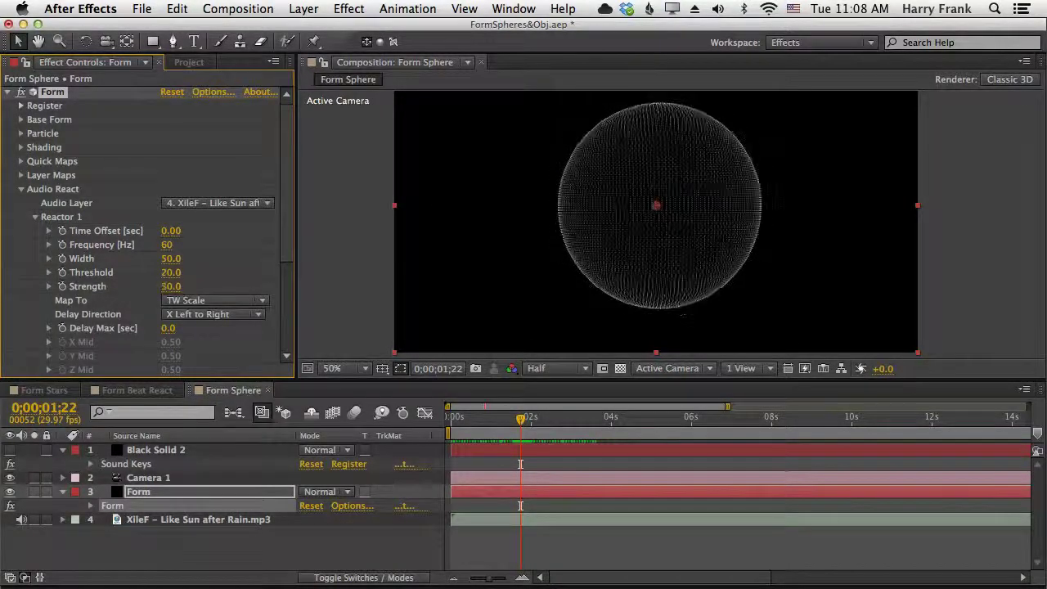
# Step: Set Reactor 1's Width to 20 and its Threshold to 30
pyautogui.scroll(-1, 115, 229)
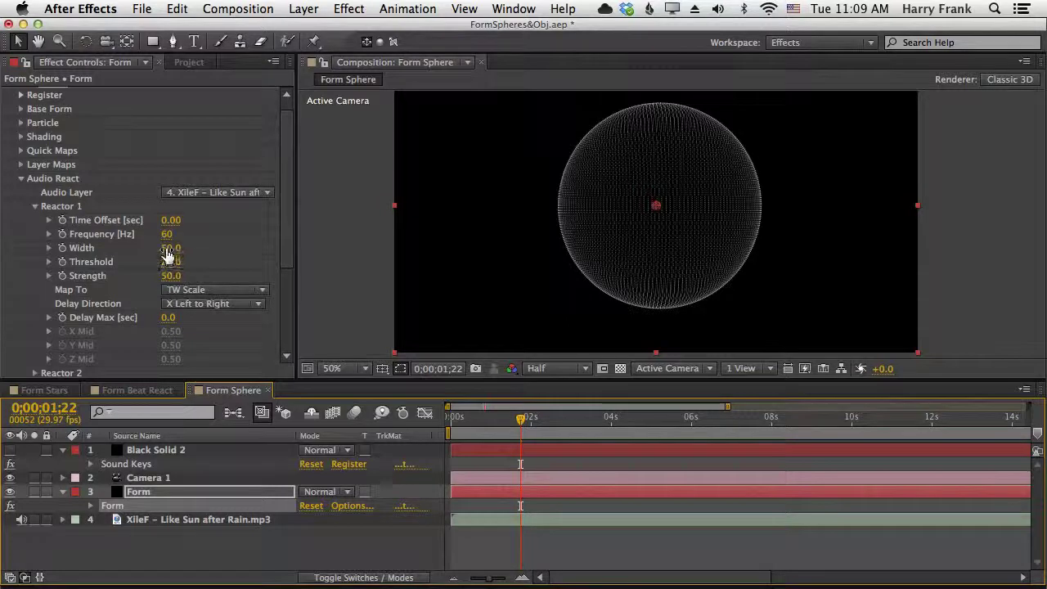
pyautogui.click(200, 253)
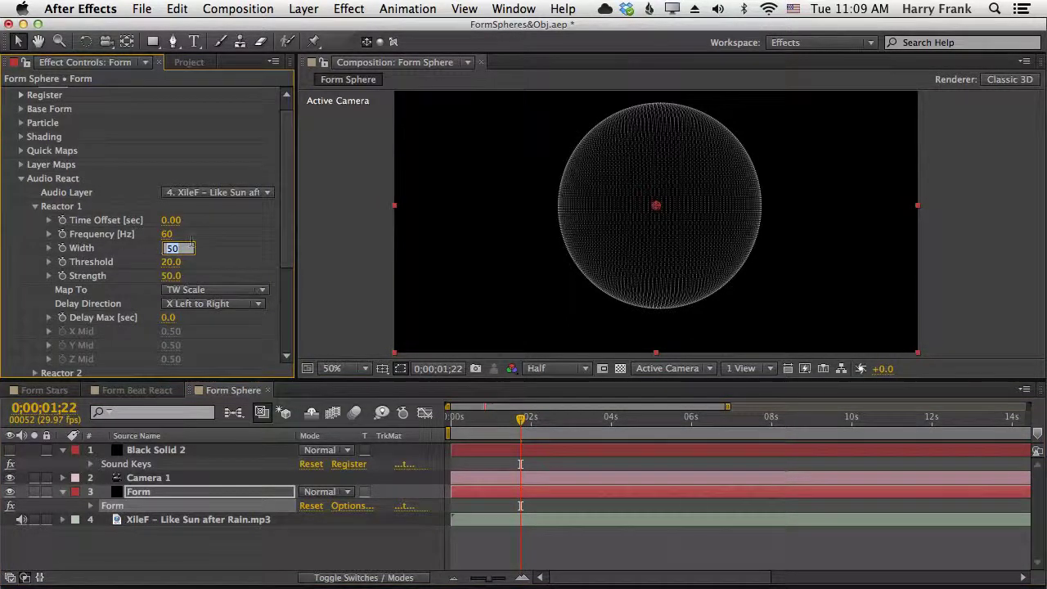
pyautogui.press('Down')
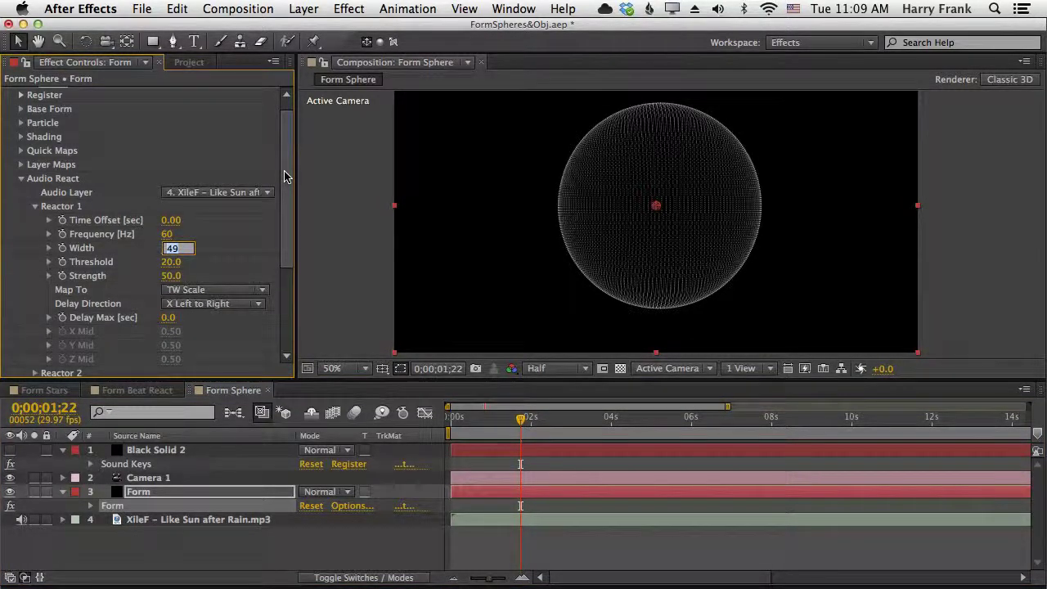
pyautogui.press('Up')
pyautogui.press('Return')
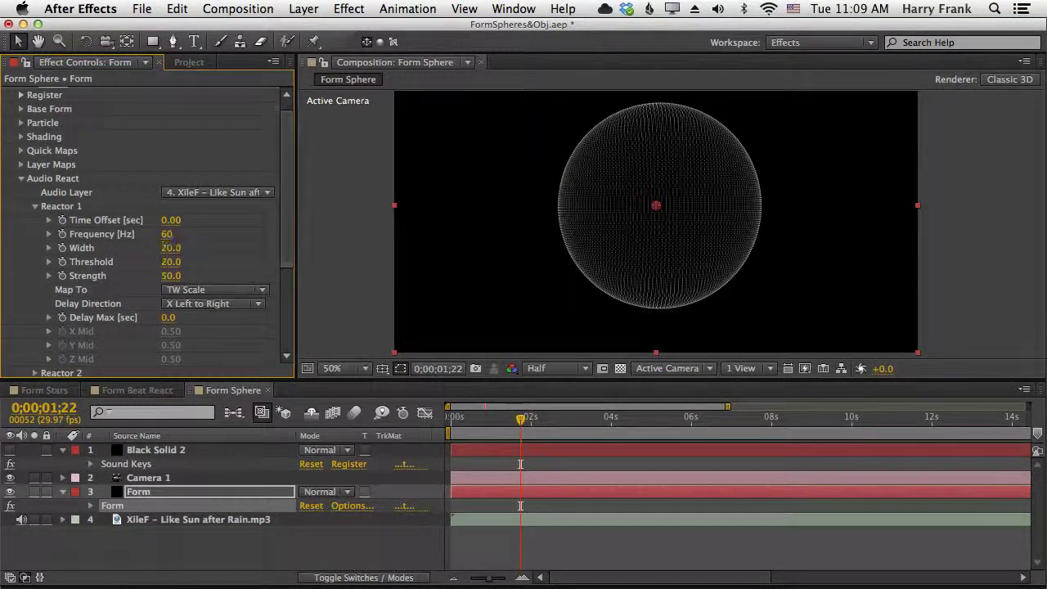
pyautogui.click(170, 263)
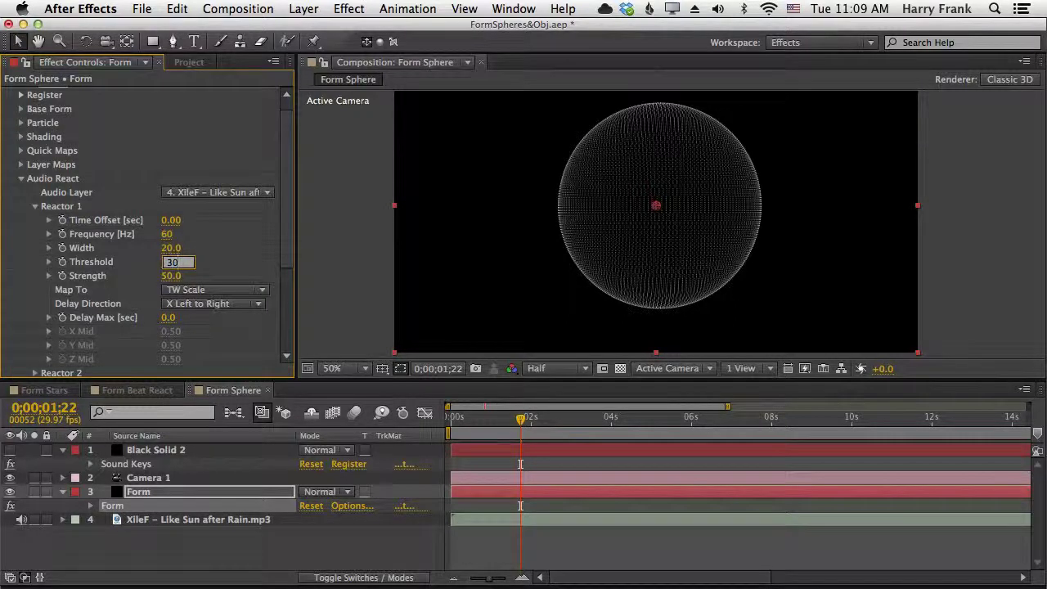
pyautogui.write('30')
pyautogui.press('Return')
# Step: Show Black Solid 2 and, at 0;00;02;01, reshape the Sound Keys Range 1 box around the upper part of the two tallest orange bars
pyautogui.click(10, 450)
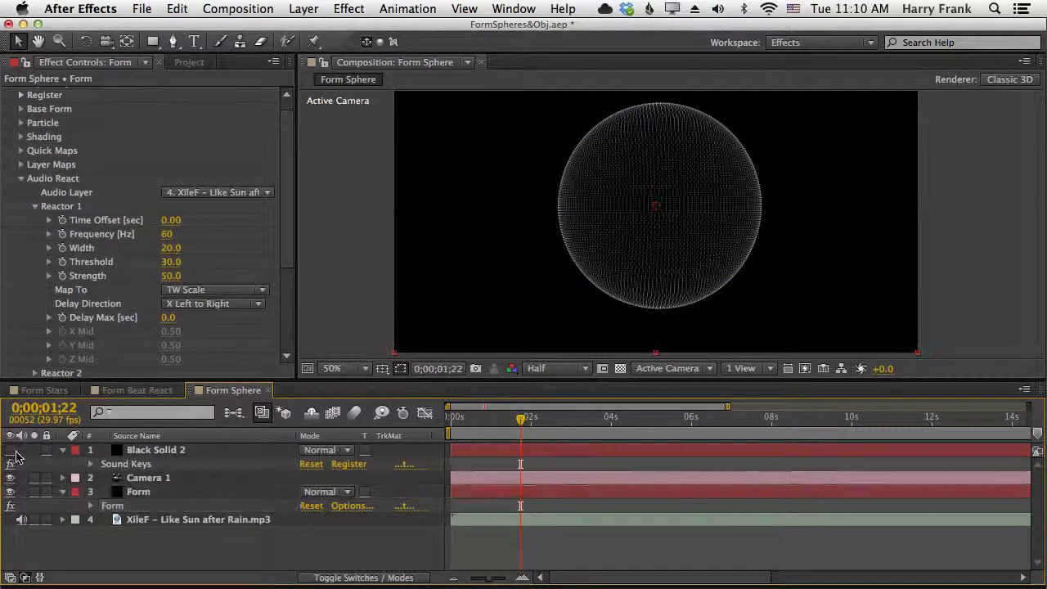
pyautogui.click(127, 464)
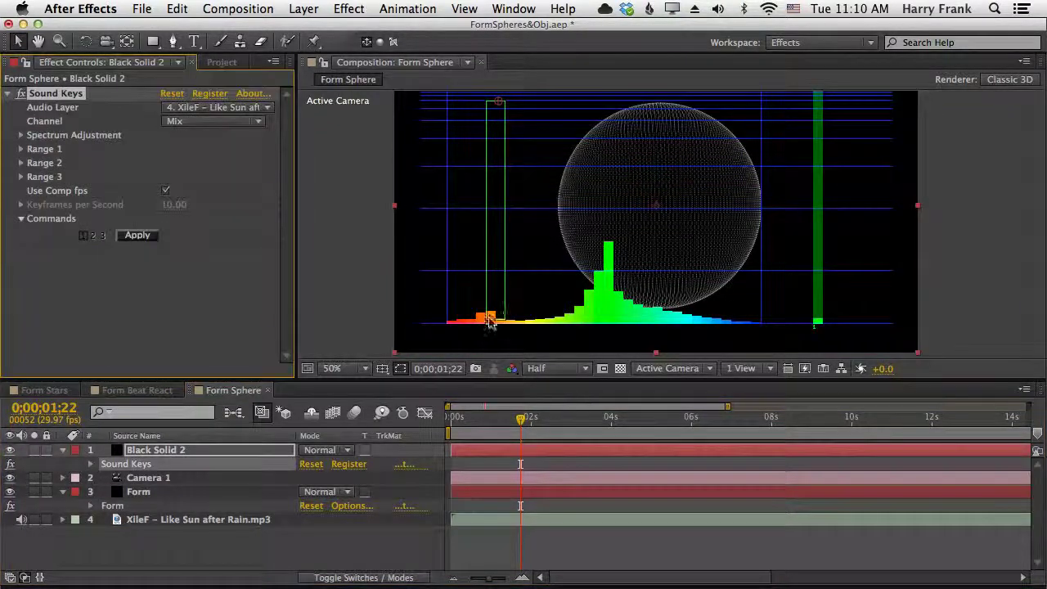
pyautogui.moveTo(491, 290); pyautogui.dragTo(491, 247)
pyautogui.moveTo(531, 422); pyautogui.dragTo(532, 423)
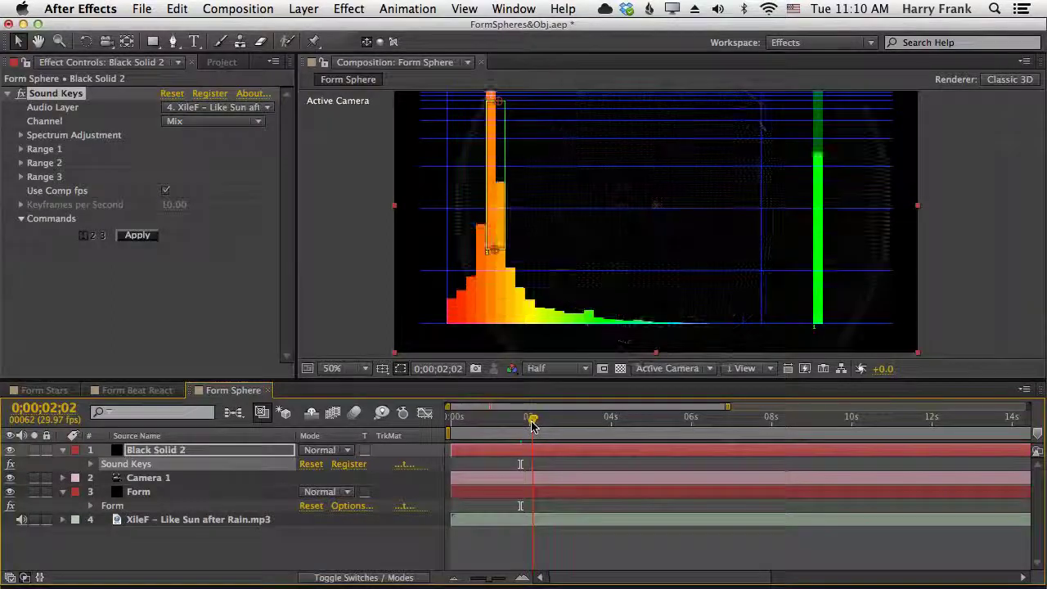
pyautogui.moveTo(499, 104); pyautogui.dragTo(493, 106)
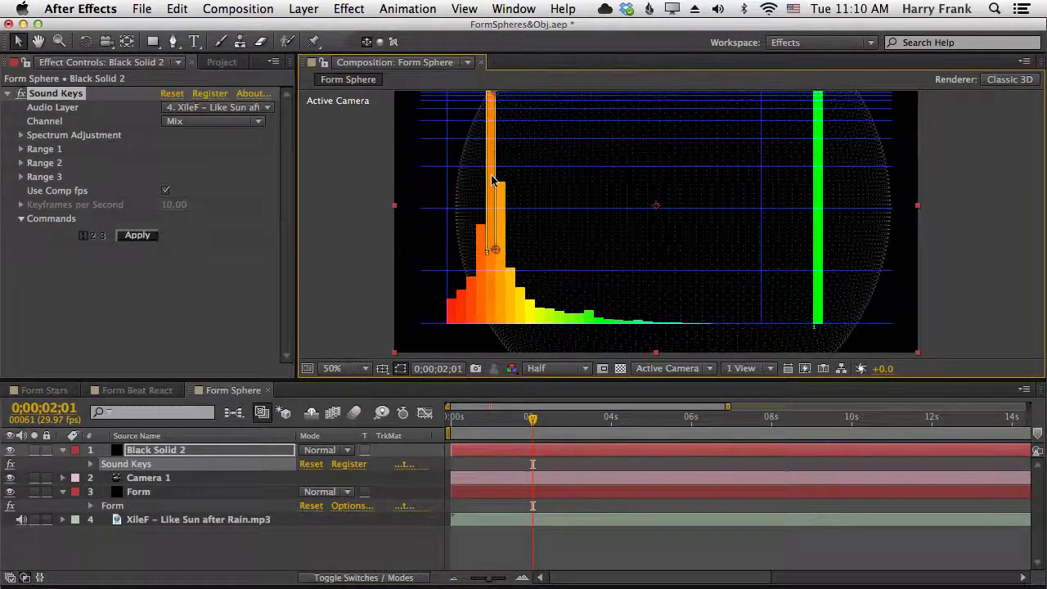
pyautogui.moveTo(493, 253)
pyautogui.mouseDown()
pyautogui.moveTo(603, 250)
pyautogui.moveTo(488, 236)
pyautogui.moveTo(502, 243)
pyautogui.mouseUp()
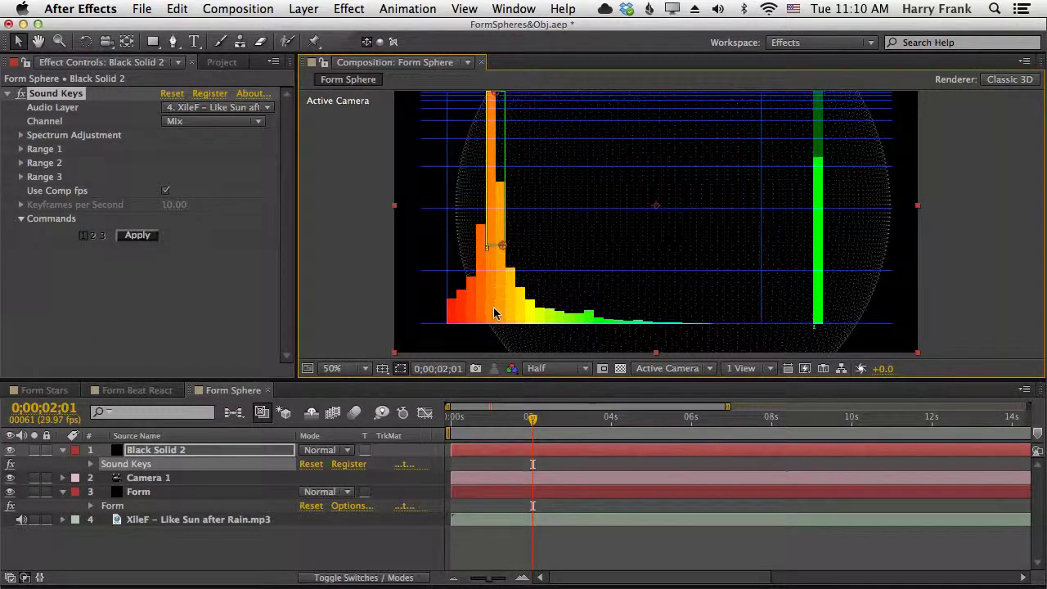
# Step: Raise the Range 1 box's lower edge to the top of the shorter orange bar, shift the box over that bar, and hide Black Solid 2
pyautogui.moveTo(505, 254); pyautogui.dragTo(507, 186)
pyautogui.moveTo(497, 95); pyautogui.dragTo(504, 96)
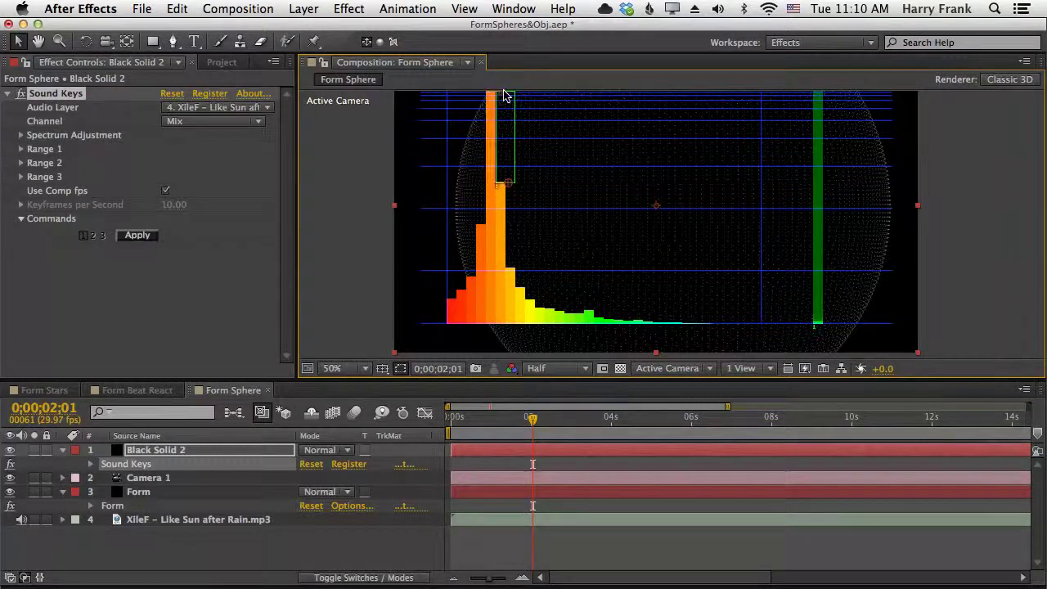
pyautogui.moveTo(512, 185); pyautogui.dragTo(503, 186)
pyautogui.moveTo(507, 190)
pyautogui.mouseDown()
pyautogui.moveTo(507, 217)
pyautogui.moveTo(500, 183)
pyautogui.moveTo(502, 250)
pyautogui.moveTo(501, 180)
pyautogui.mouseUp()
pyautogui.click(10, 450)
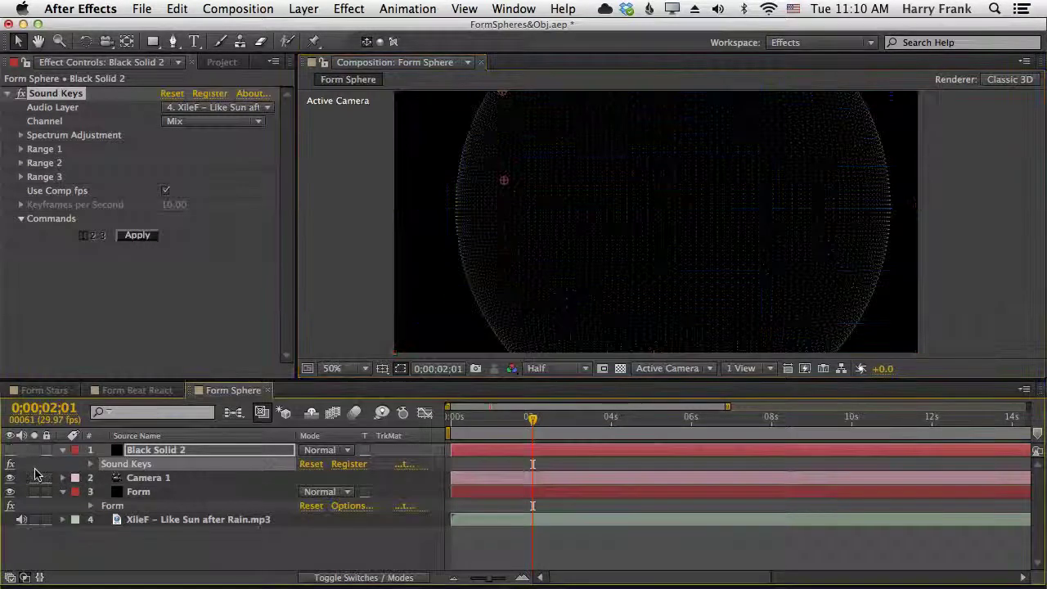
# Step: Set the Form effect's Reactor 1 Strength to 20 and preview the sphere's reaction to the music
pyautogui.click(139, 491)
pyautogui.moveTo(532, 418); pyautogui.dragTo(502, 437)
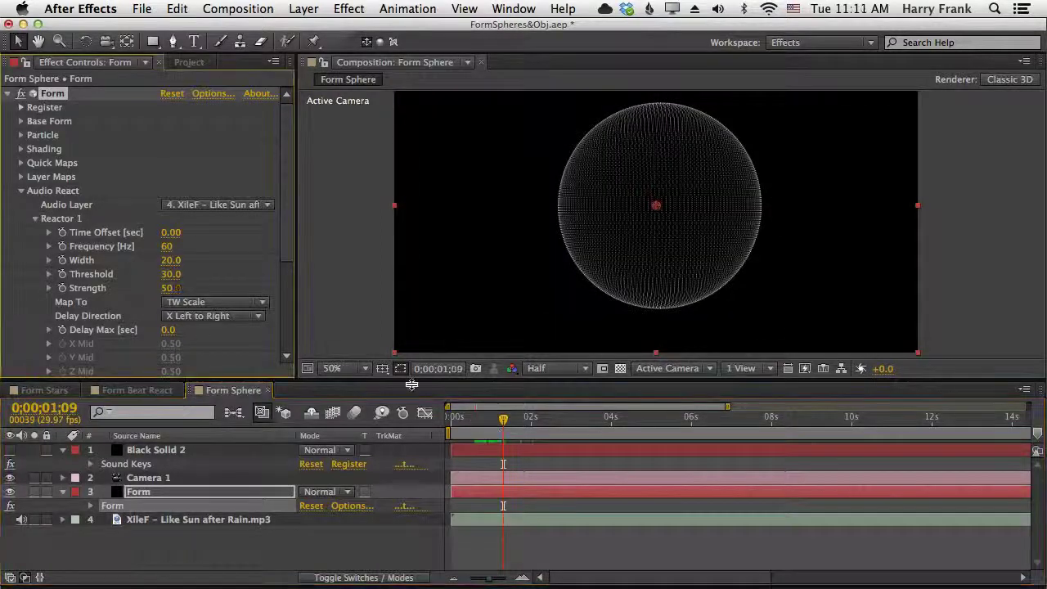
pyautogui.click(171, 287)
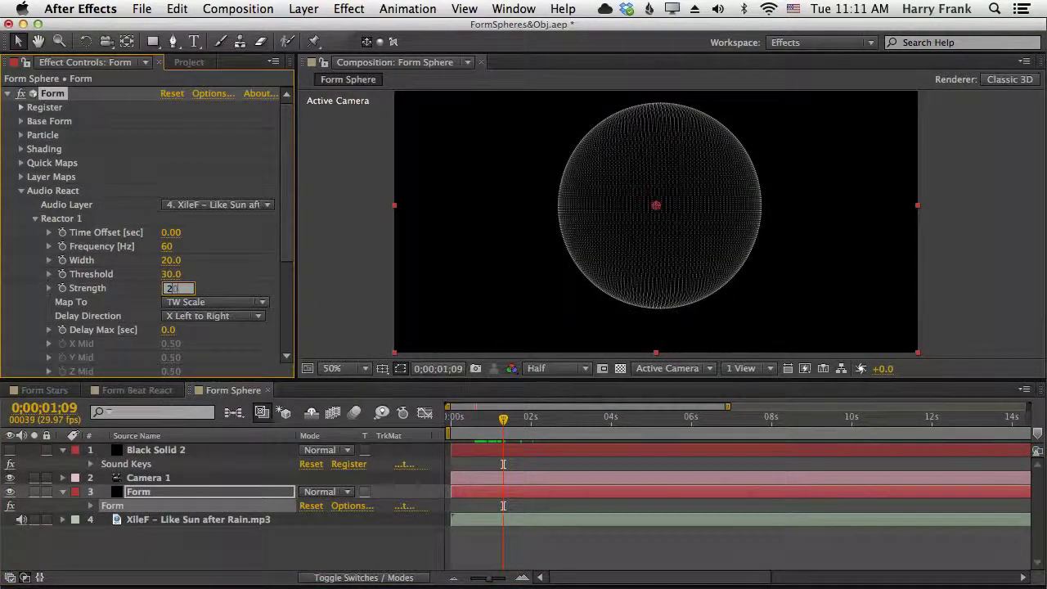
pyautogui.press('Return')
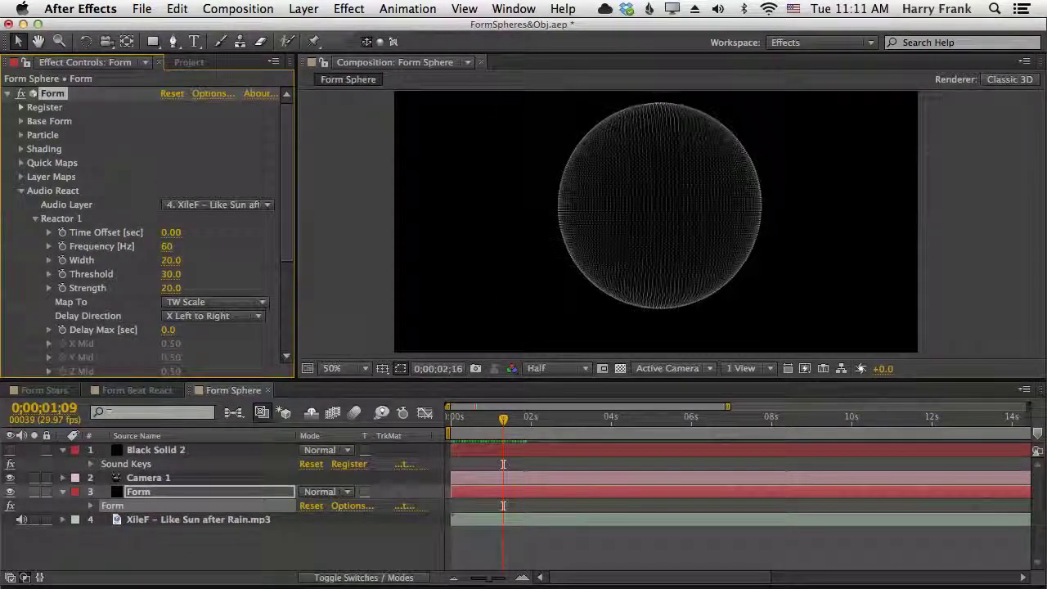
pyautogui.press('space')
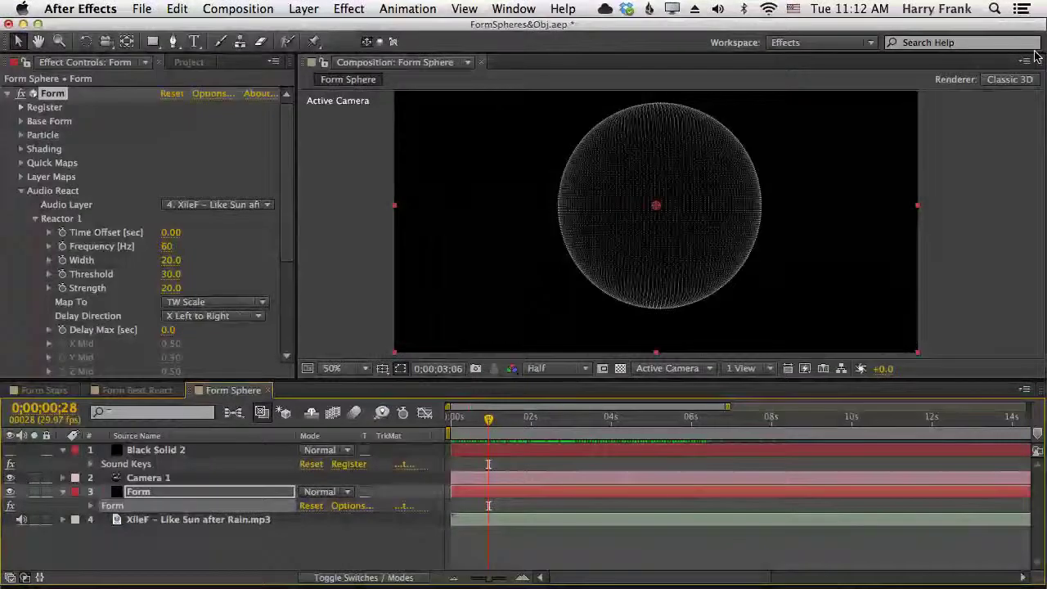
pyautogui.press('space')
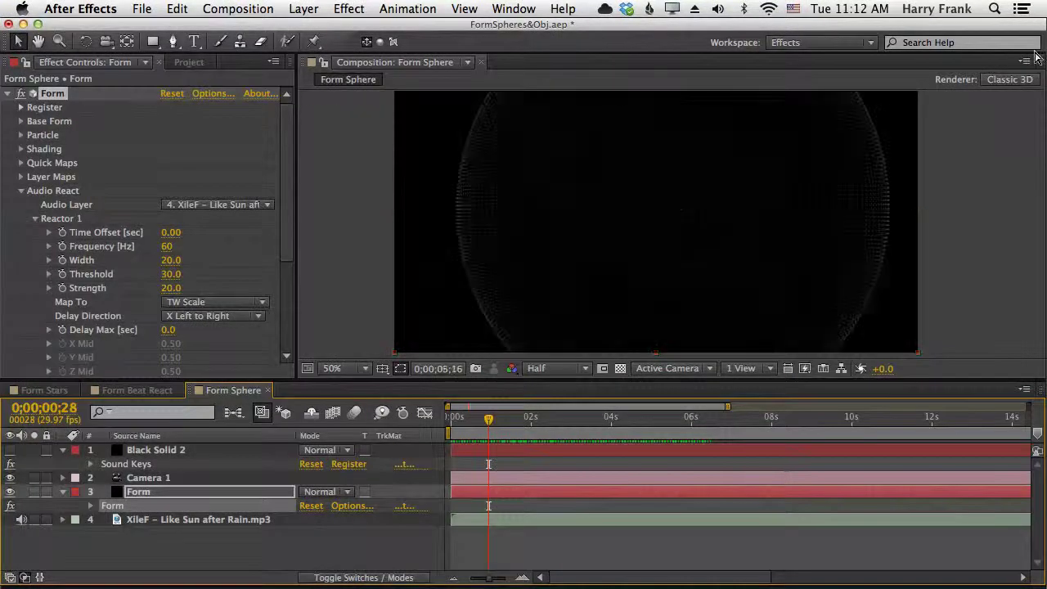
pyautogui.press('space')
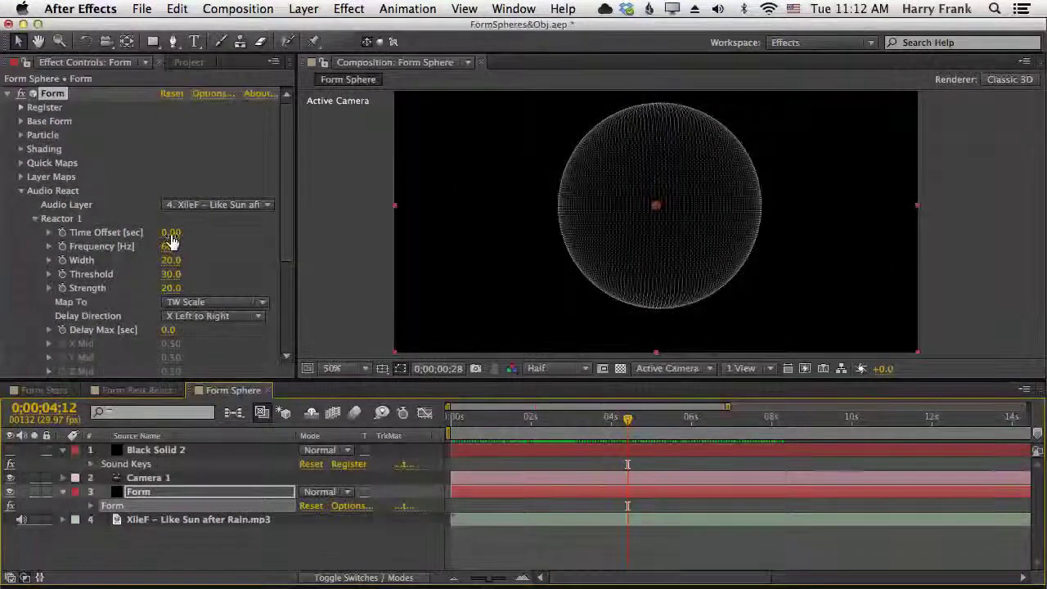
# Step: Set Reactor 1's Time Offset to -0.03 seconds, preview the pulse, and refine the offset to -0.042 seconds
pyautogui.click(170, 234)
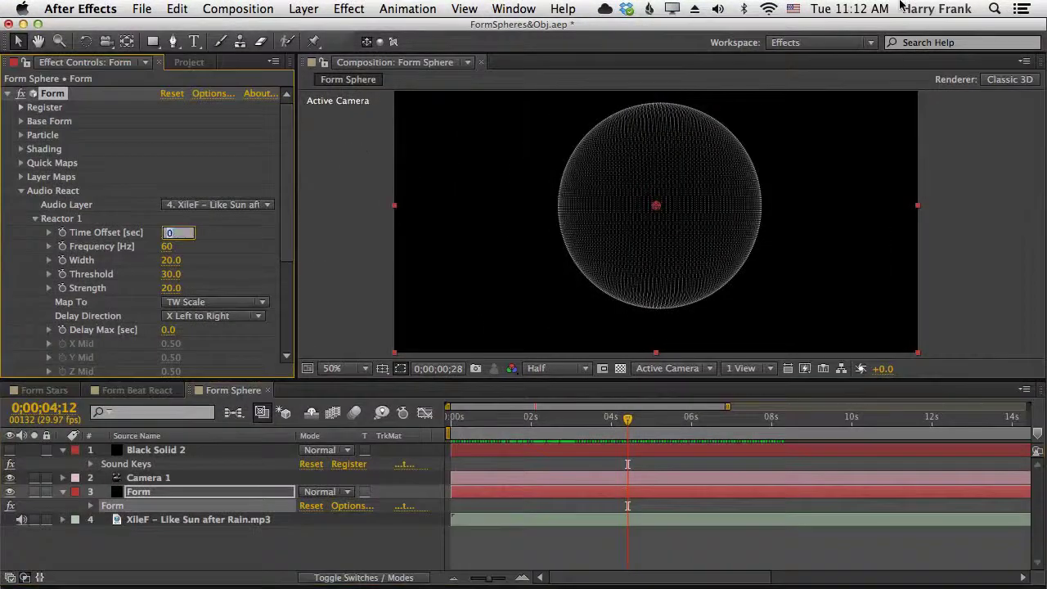
pyautogui.write('-')
pyautogui.press('Return')
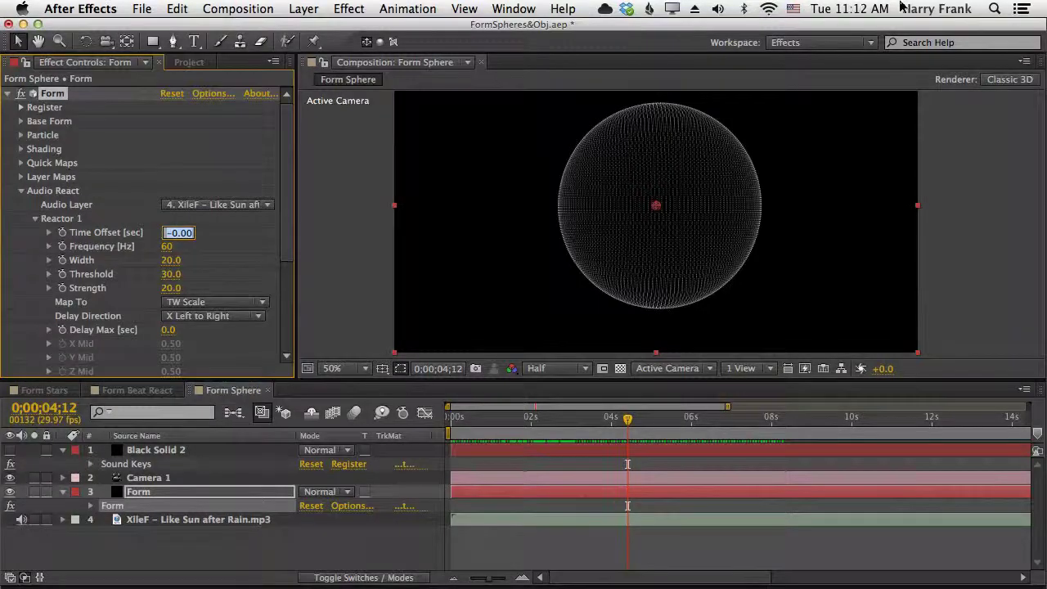
pyautogui.write('-.01')
pyautogui.press('Return')
pyautogui.click(502, 550)
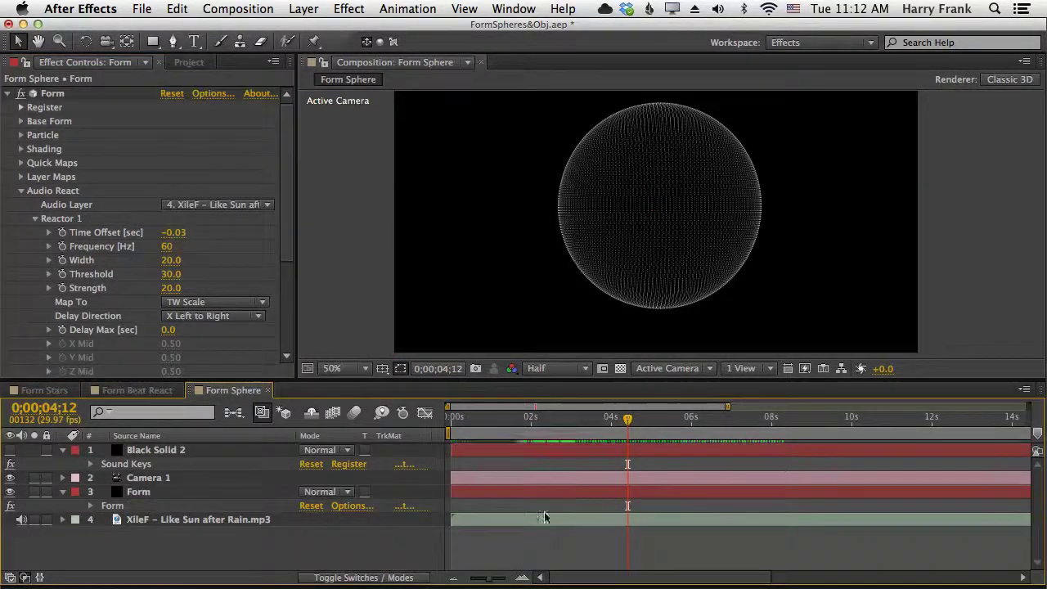
pyautogui.click(600, 369)
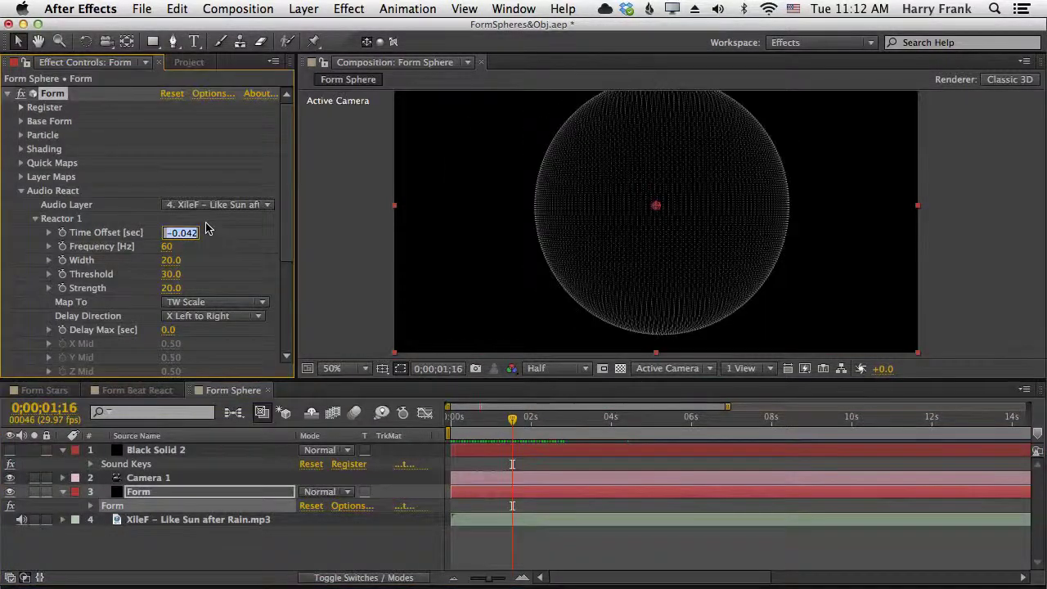
pyautogui.click(193, 233)
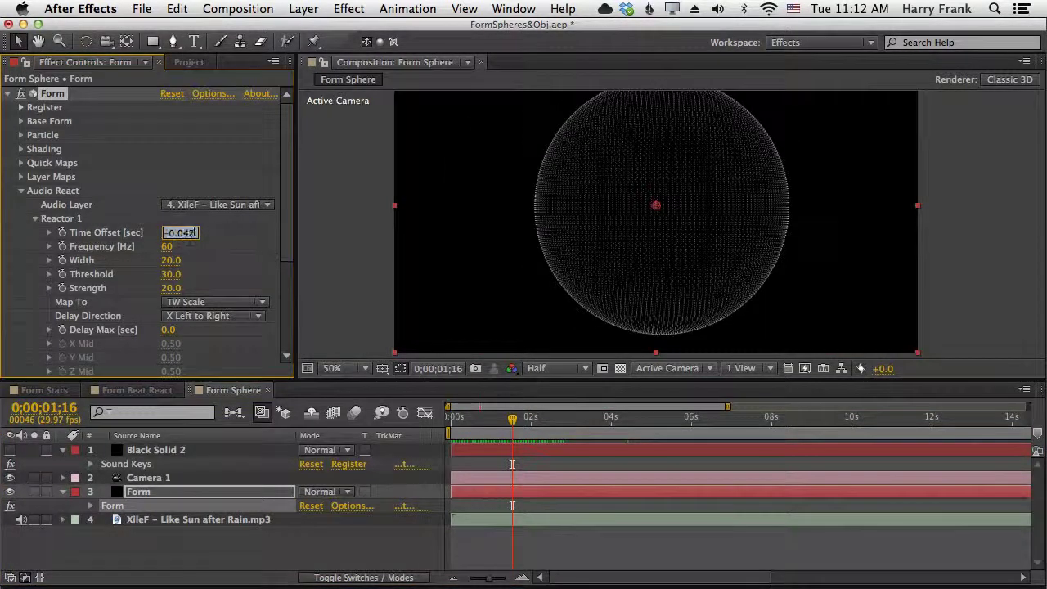
pyautogui.press('Return')
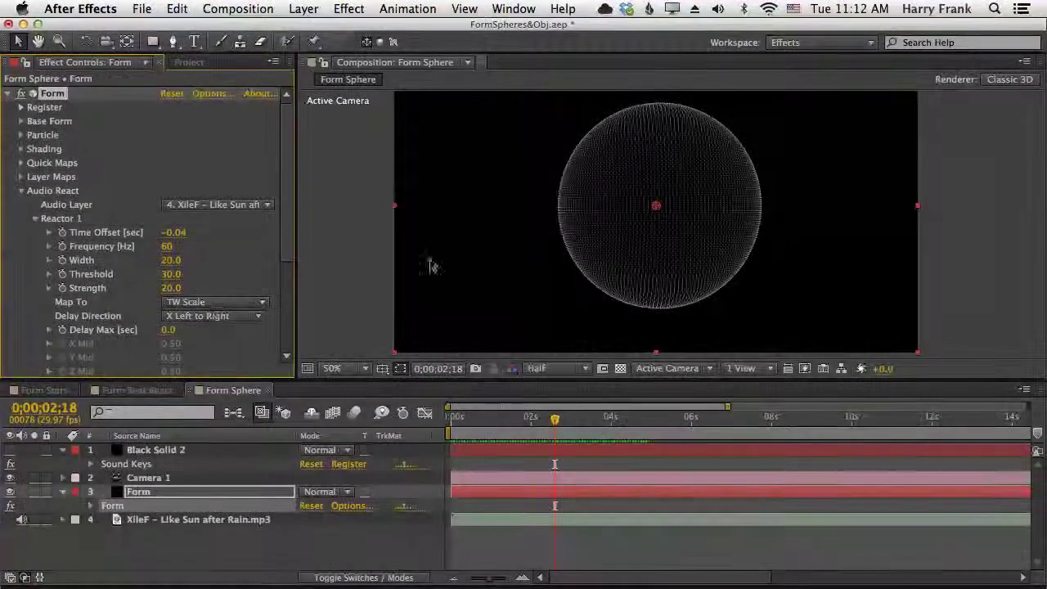
# Step: Try mapping Reactor 1 to Particle Size, scrub to see the effect, and map it back to TW Scale
pyautogui.click(208, 302)
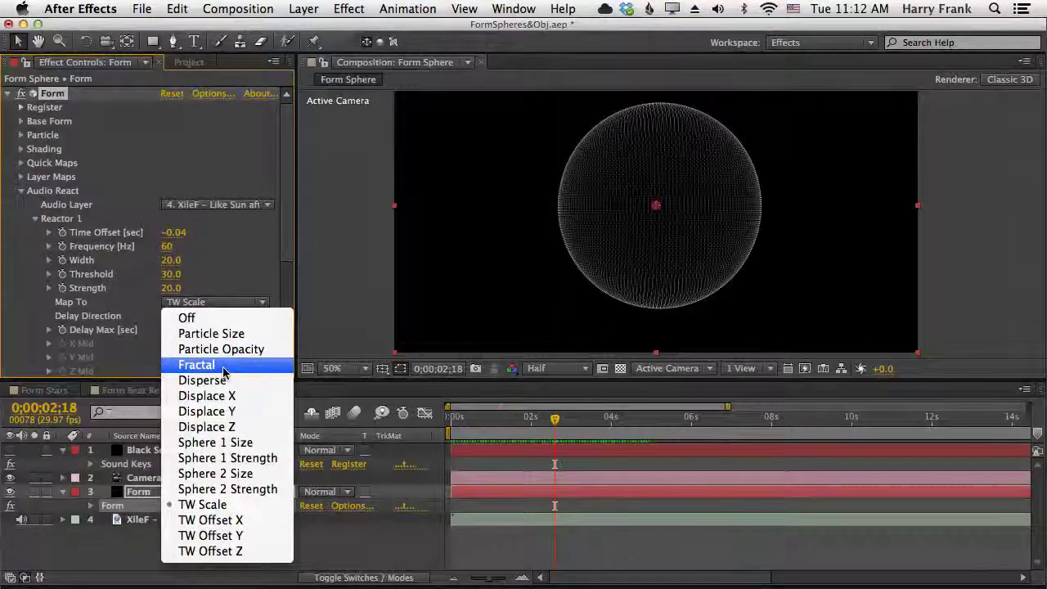
pyautogui.click(211, 333)
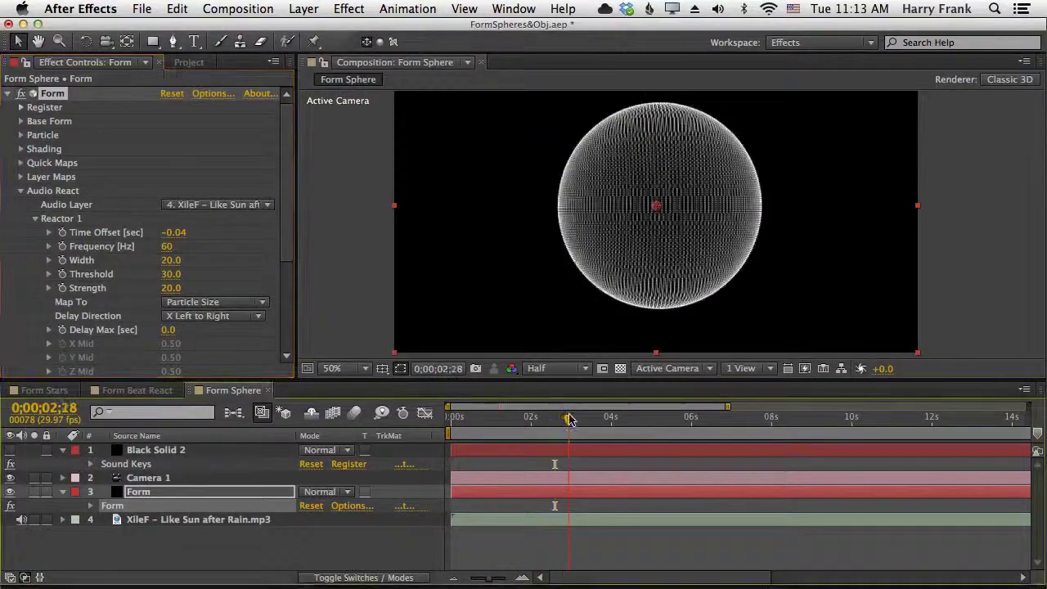
pyautogui.moveTo(556, 417); pyautogui.dragTo(565, 419)
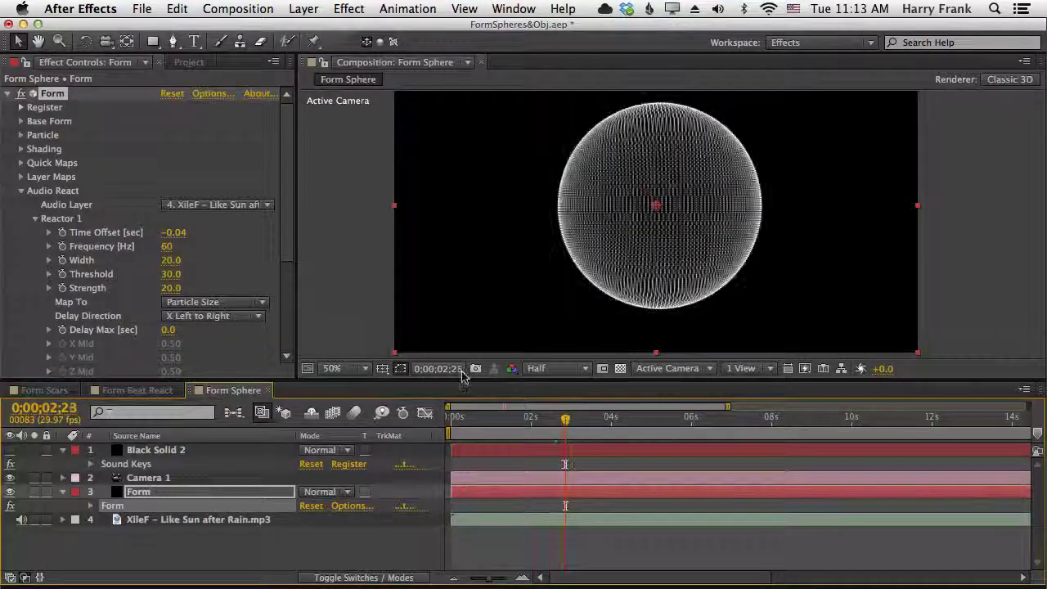
pyautogui.scroll(-5, 106, 233)
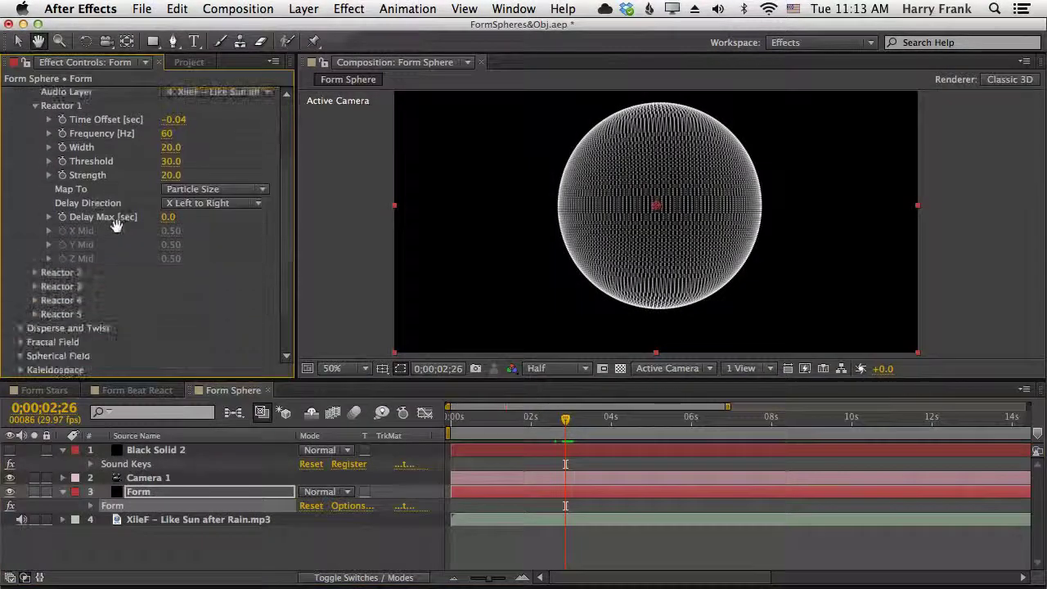
pyautogui.click(212, 207)
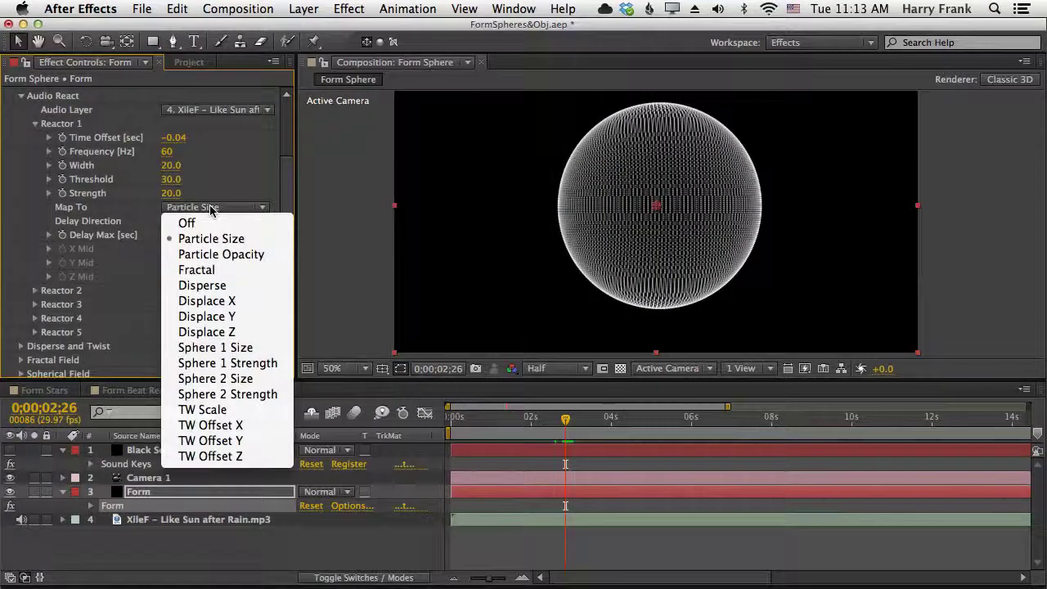
pyautogui.click(203, 409)
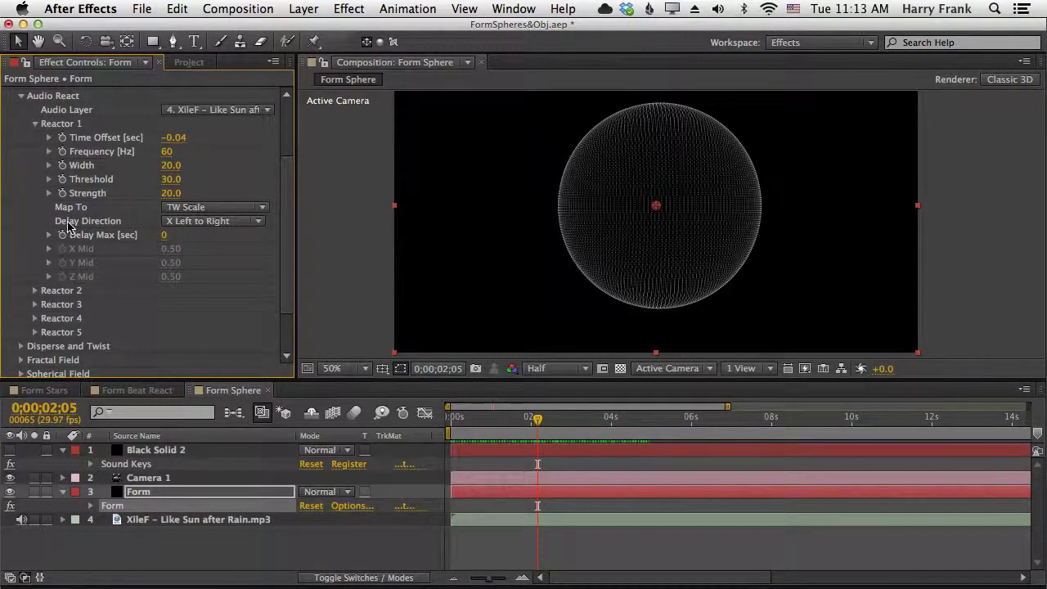
# Step: Try a Delay Max of 0.1 seconds on Reactor 1 with Delay Direction X Left to Right, and preview the sphere
pyautogui.click(197, 223)
pyautogui.click(197, 236)
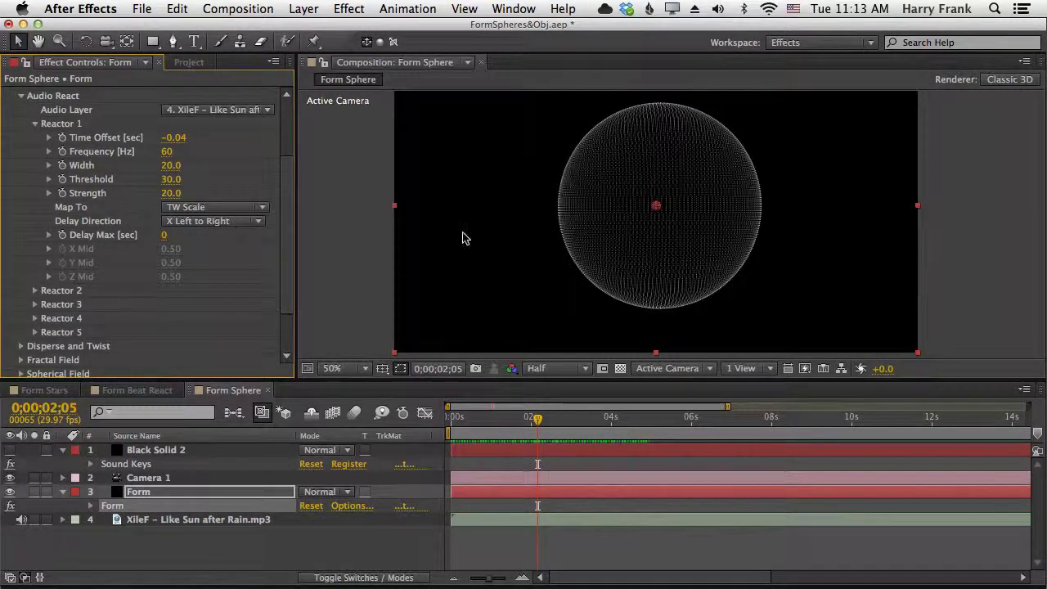
pyautogui.press('Return')
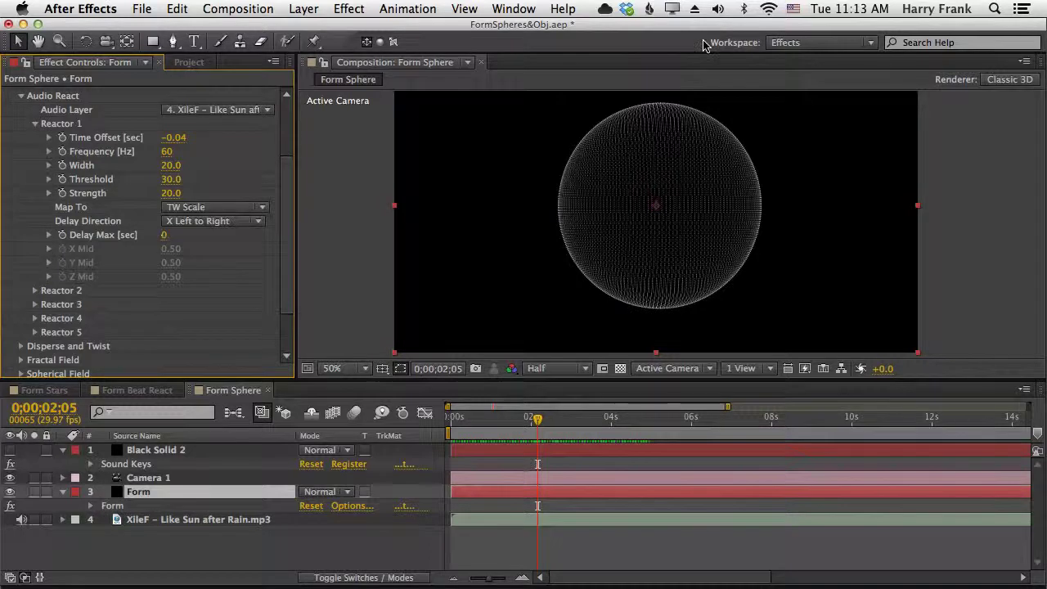
pyautogui.click(163, 235)
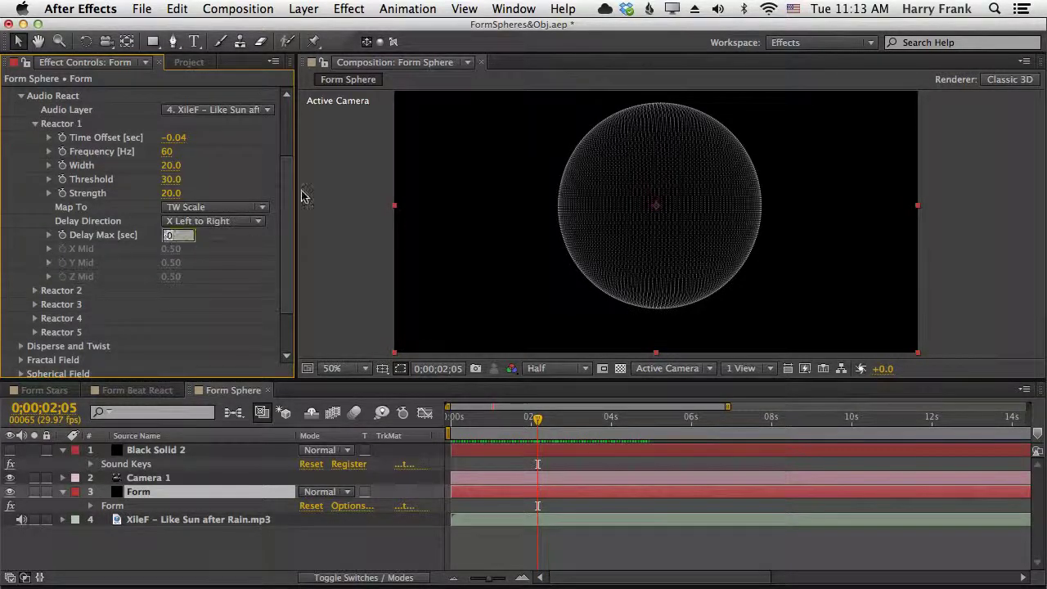
pyautogui.write('1')
pyautogui.press('Return')
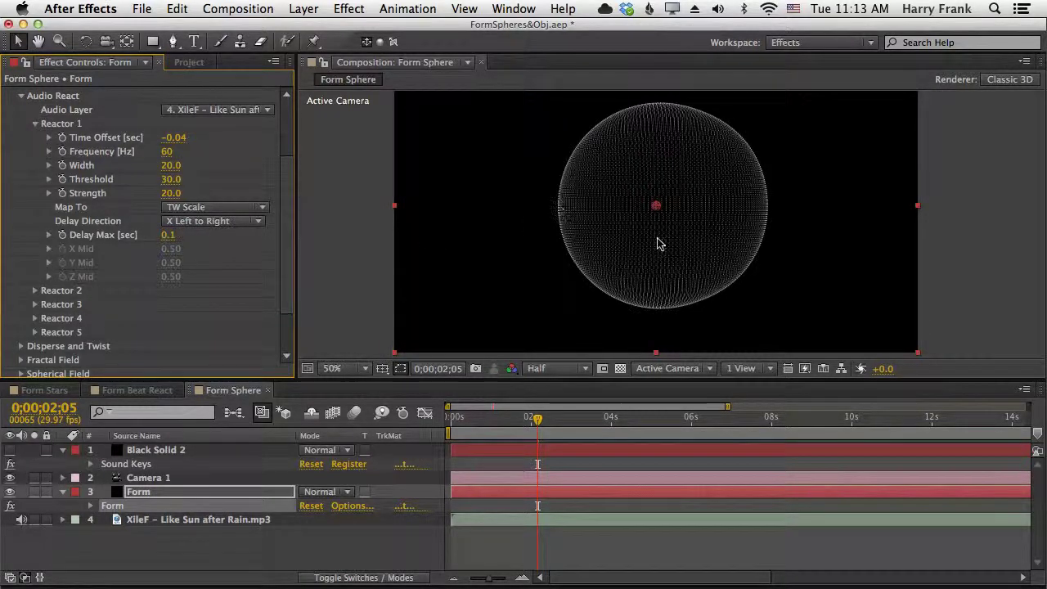
pyautogui.click(527, 439)
pyautogui.moveTo(528, 439); pyautogui.dragTo(552, 441)
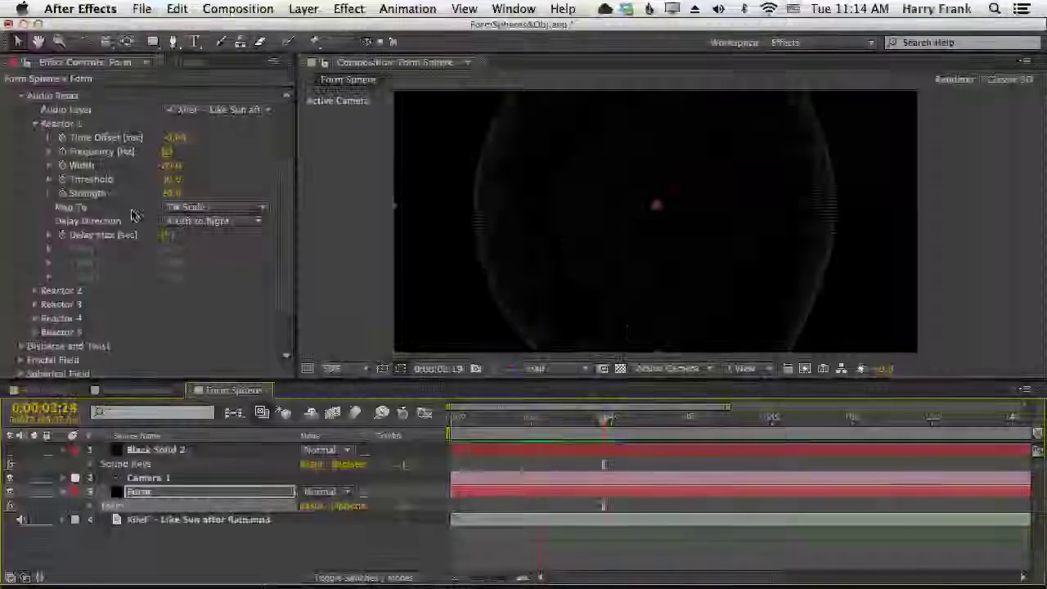
# Step: Reset Reactor 1's Delay Max to 0 and scrub to 0;00;02;16
pyautogui.click(167, 237)
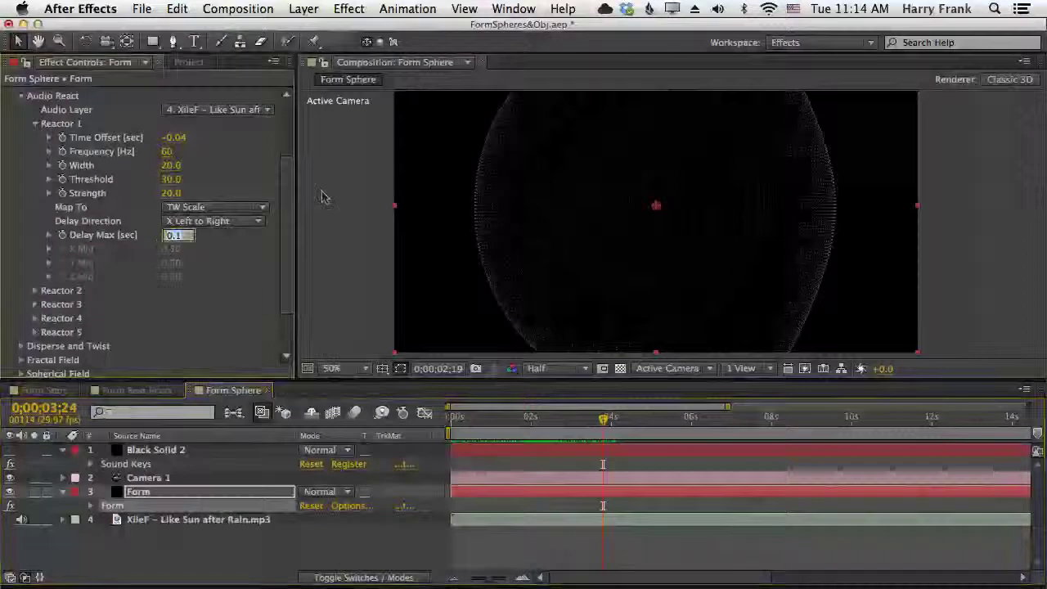
pyautogui.write('0')
pyautogui.press('Return')
pyautogui.moveTo(513, 439); pyautogui.dragTo(552, 421)
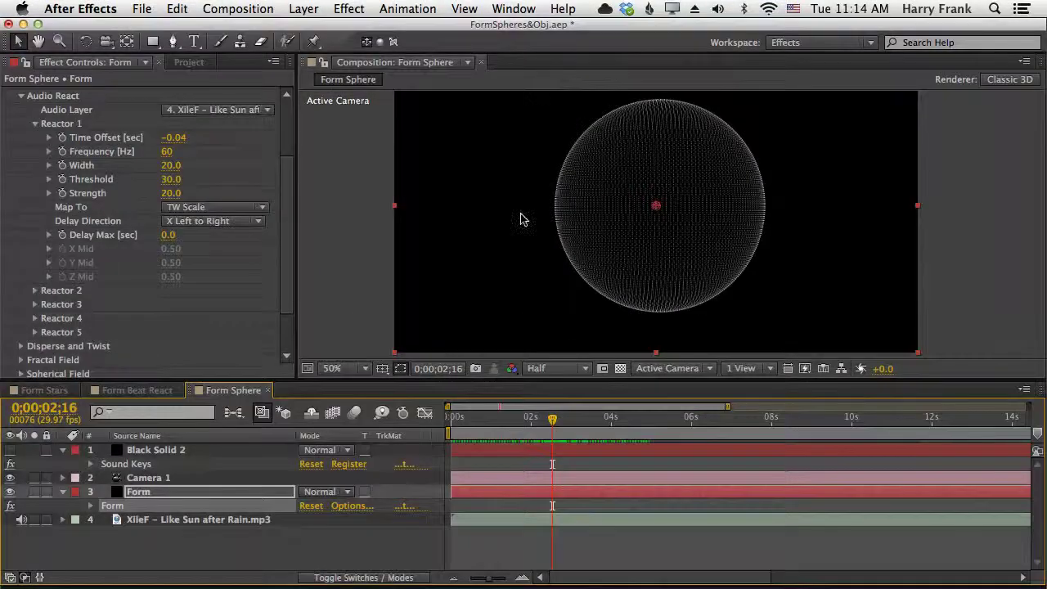
# Step: Move the sphere's Base Form Center XY to the left half of the frame, at about 358, 360, and scrub to 0;00;03;15
pyautogui.scroll(5, 286, 173)
pyautogui.click(21, 121)
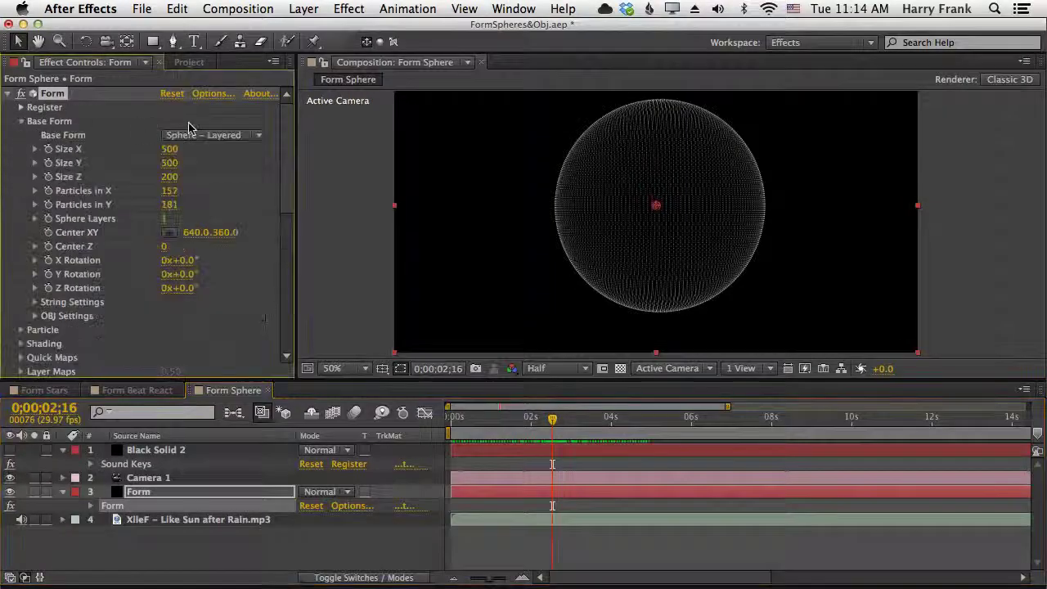
pyautogui.click(169, 232)
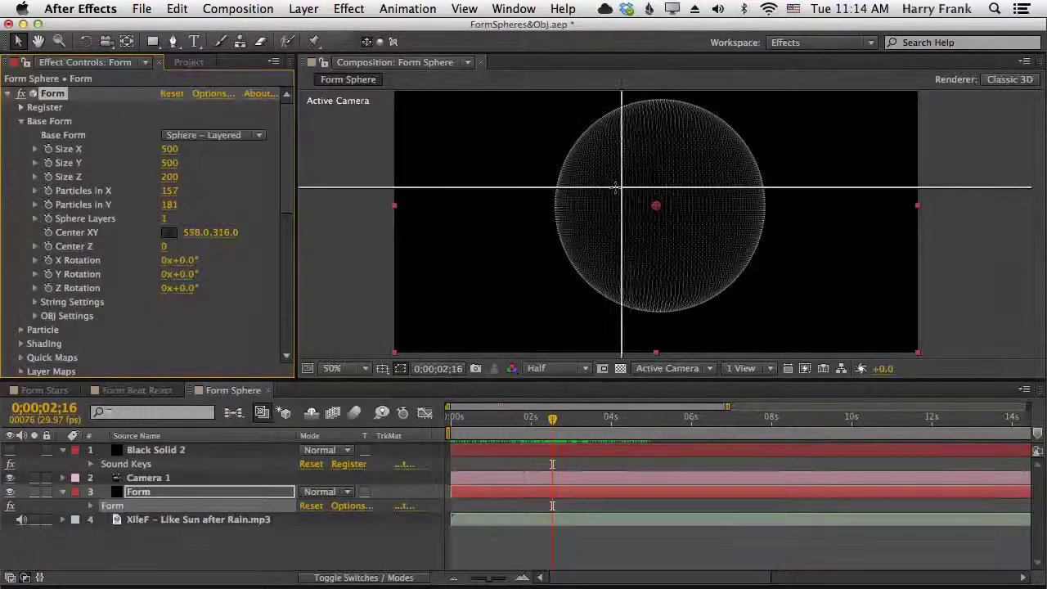
pyautogui.click(542, 205)
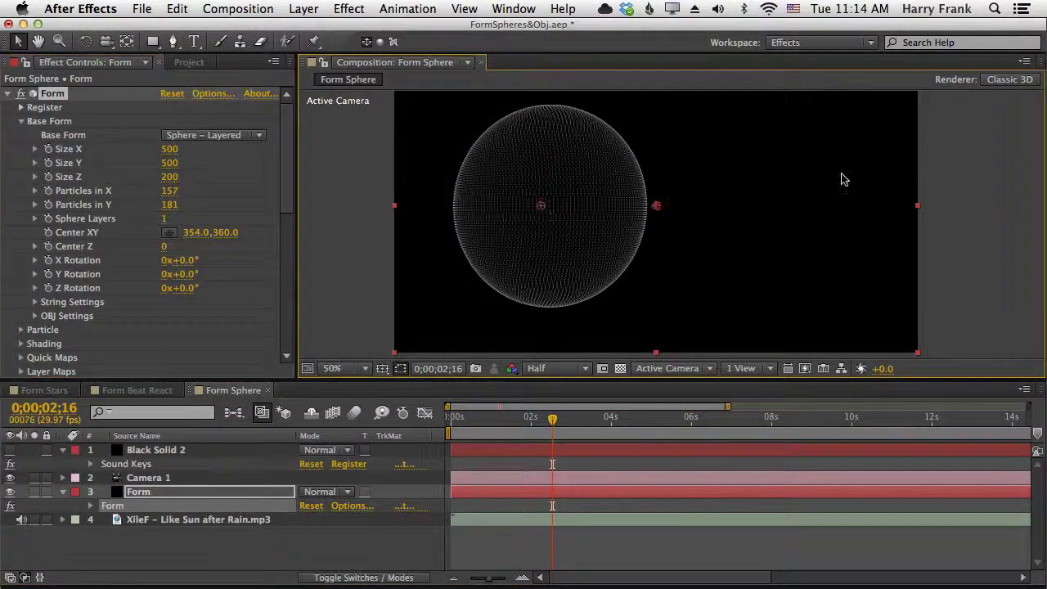
pyautogui.moveTo(540, 419); pyautogui.dragTo(591, 419)
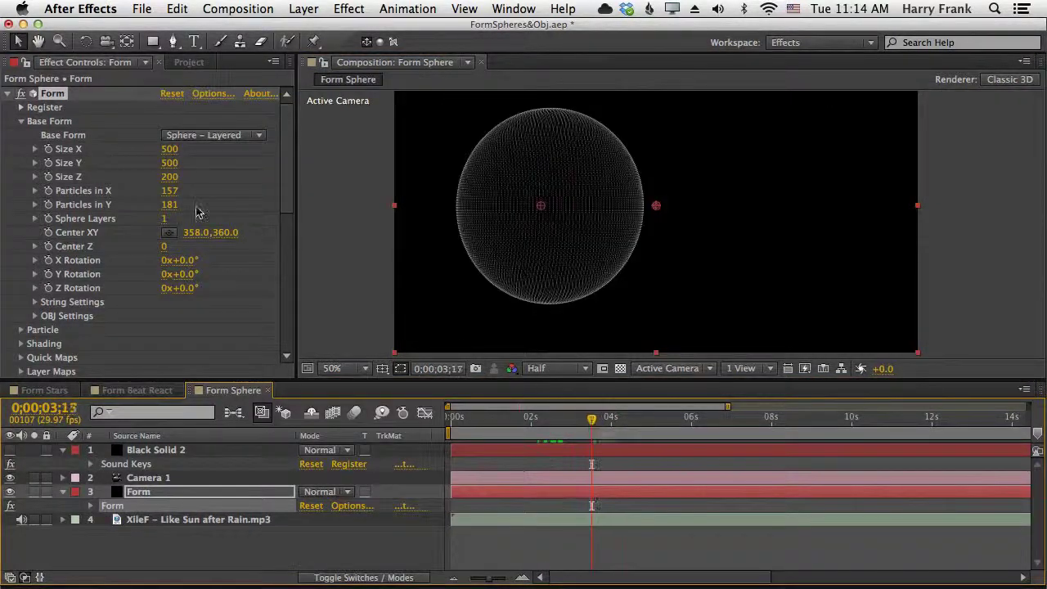
pyautogui.scroll(-3, 300, 189)
pyautogui.scroll(3, 306, 221)
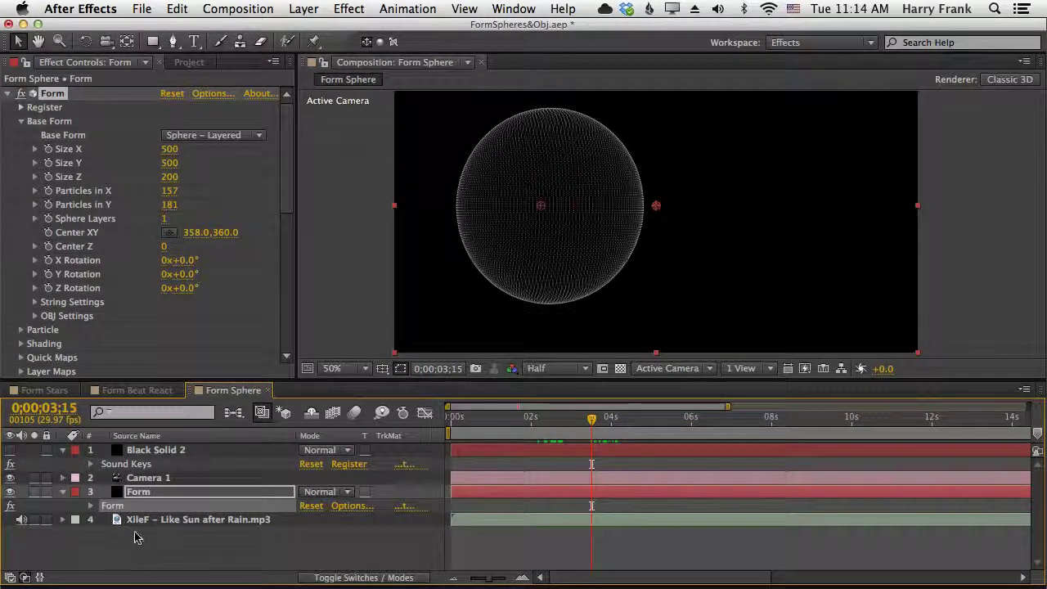
# Step: Rename the Form solid as Form Sphere in its Solid Settings
pyautogui.write('Form')
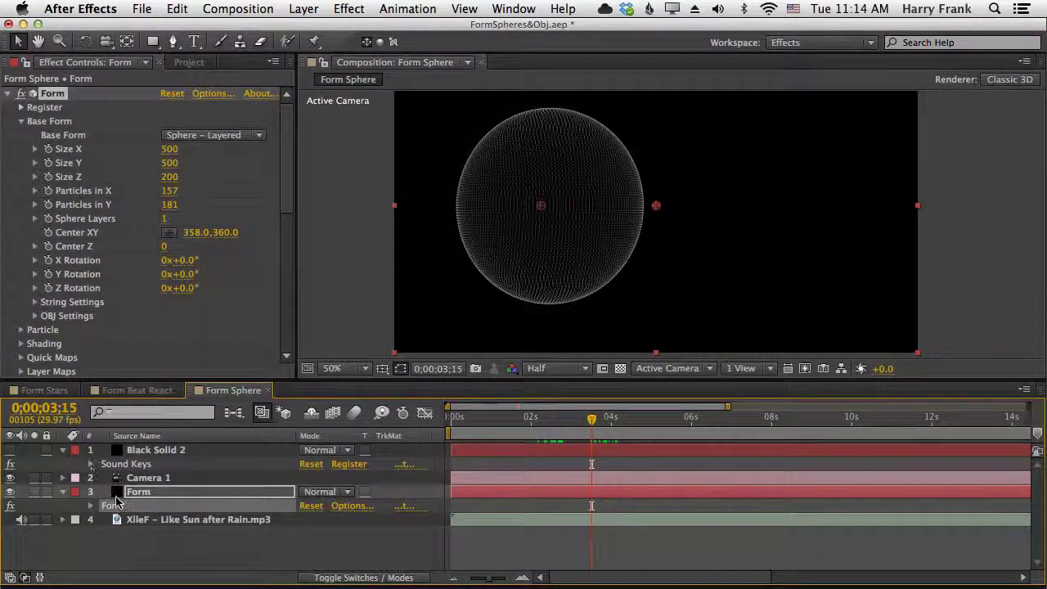
pyautogui.press('Return')
pyautogui.press('super+shift+y')
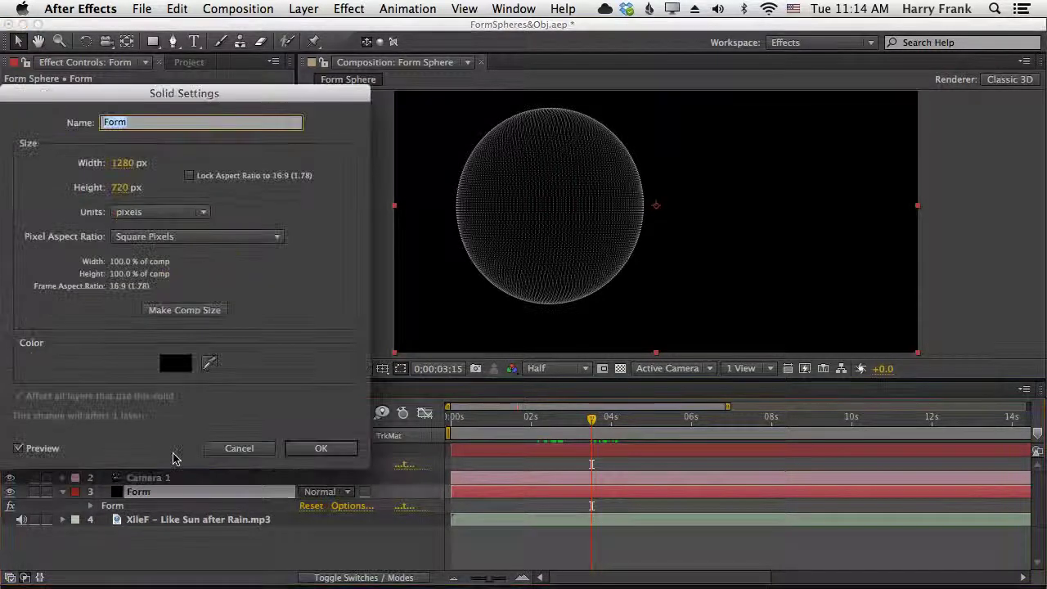
pyautogui.write('Form Sphe')
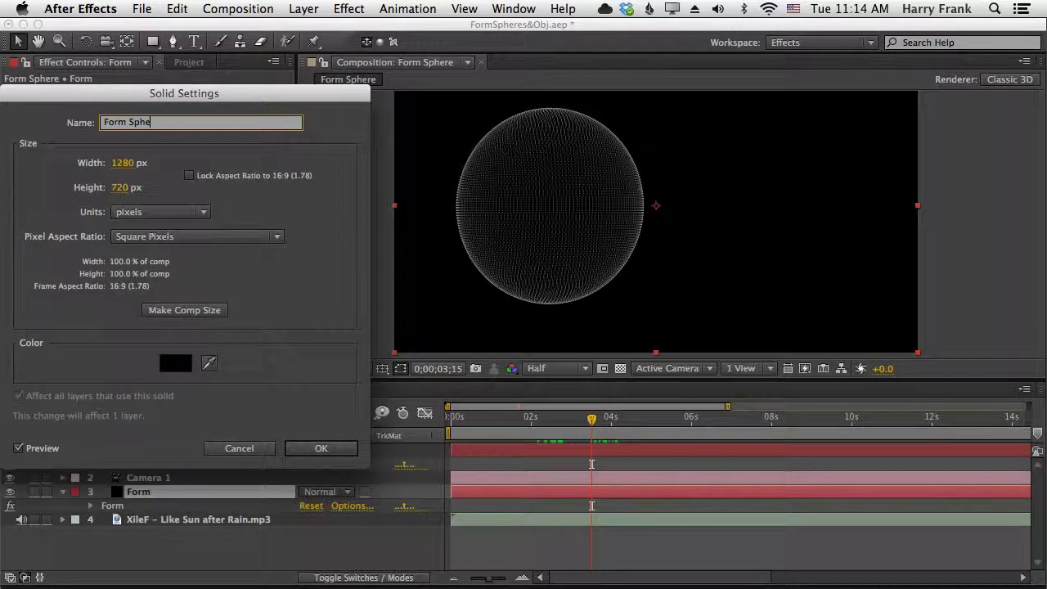
pyautogui.write('re')
pyautogui.press('Return')
# Step: Duplicate the Form Sphere layer and name the copy's new solid Form Cube
pyautogui.press('super+d')
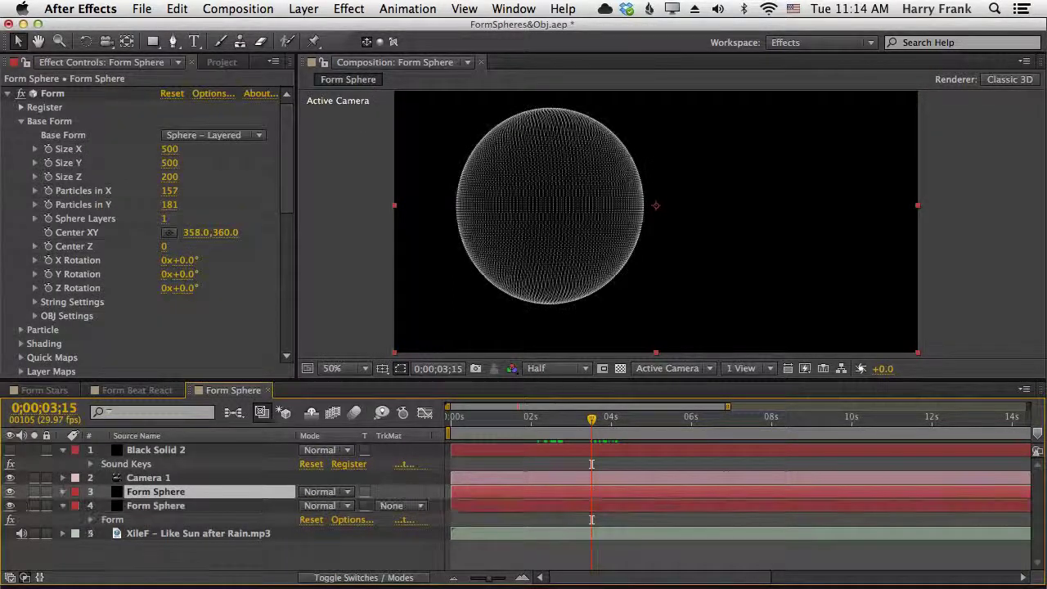
pyautogui.press('w')
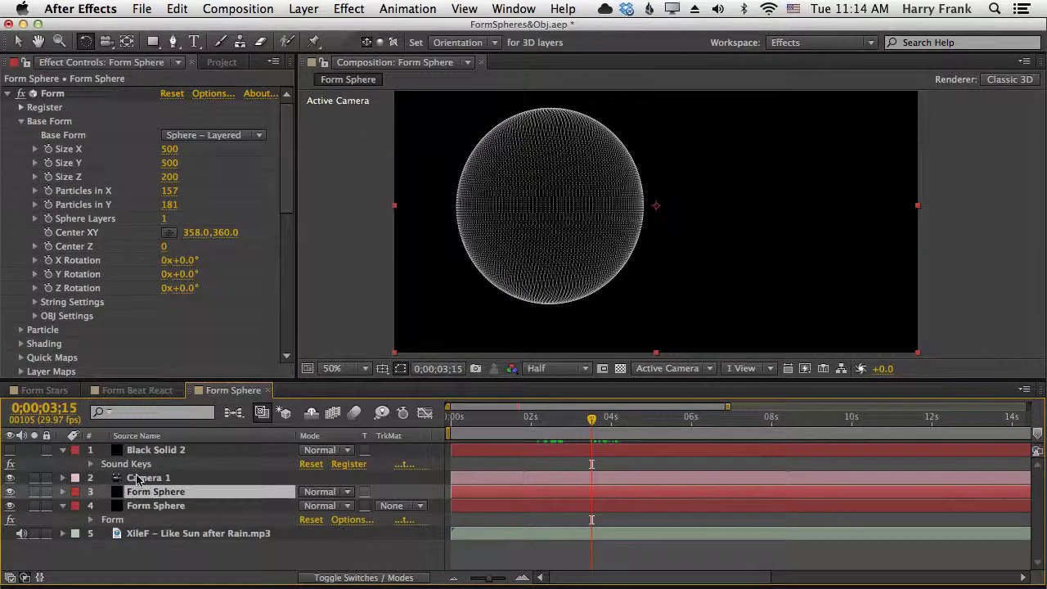
pyautogui.press('super+shift+y')
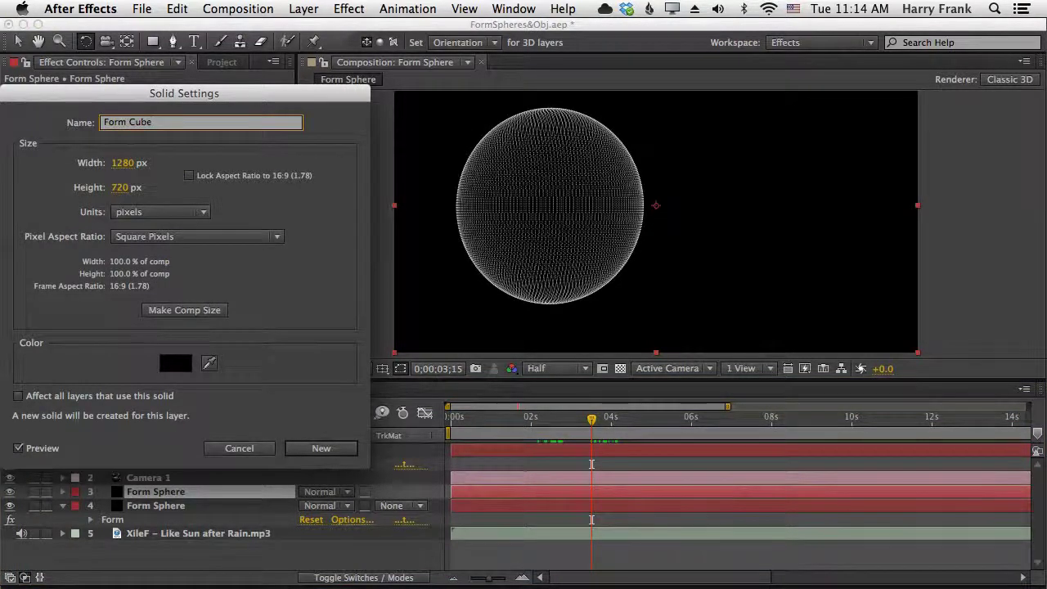
pyautogui.press('Return')
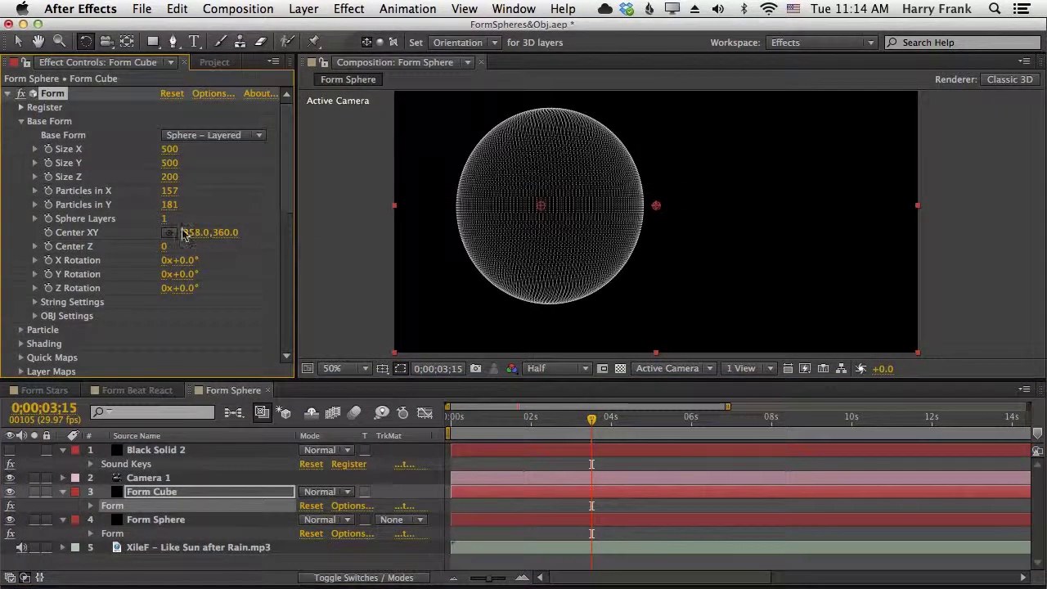
# Step: Move Form Cube's Center XY to the right half of the frame, at about 910, 360
pyautogui.click(169, 233)
pyautogui.click(801, 209)
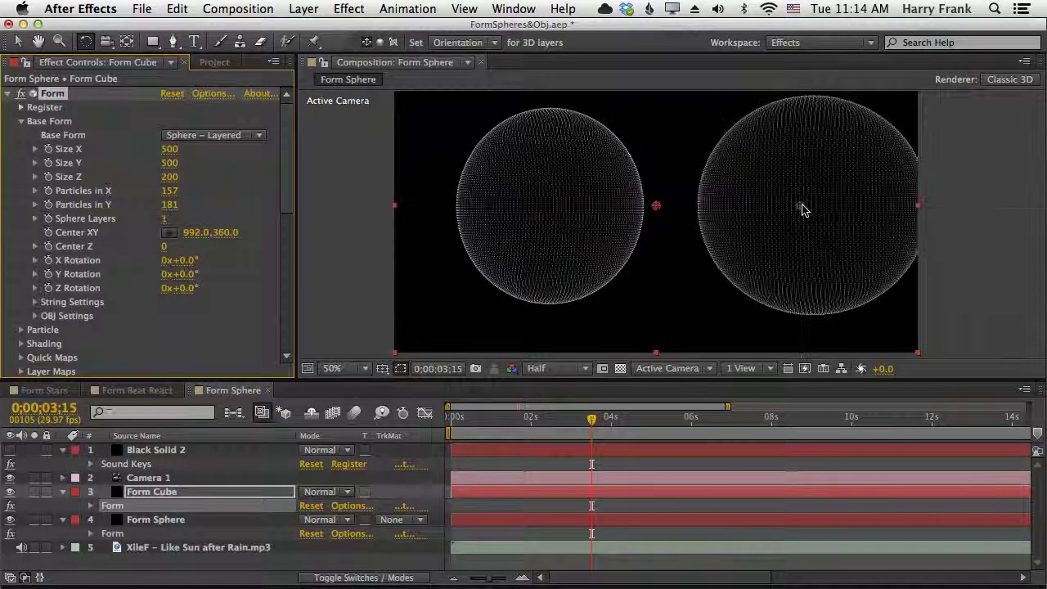
pyautogui.moveTo(801, 209); pyautogui.dragTo(766, 210)
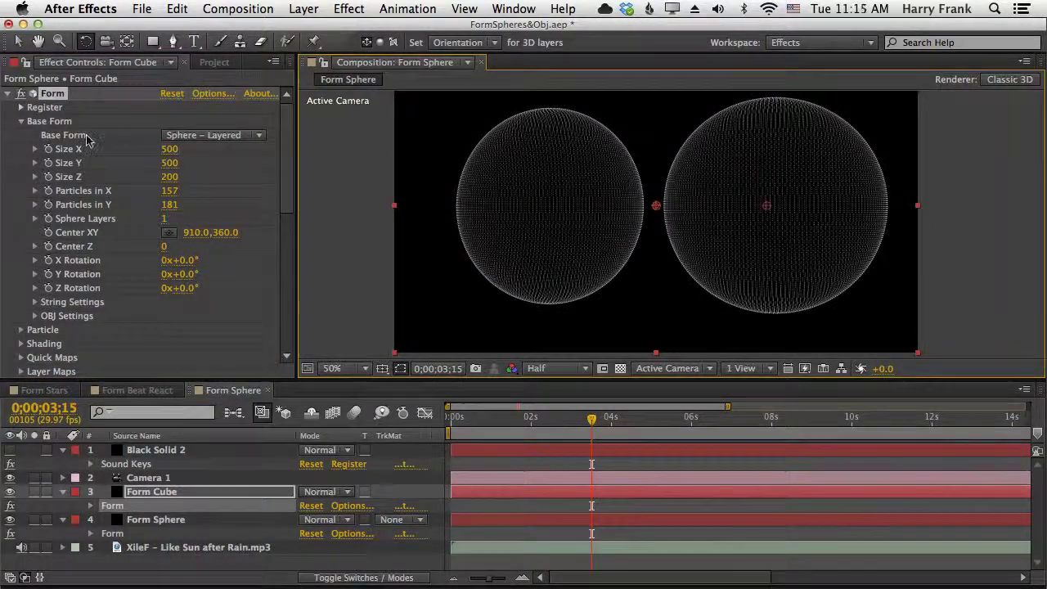
# Step: Switch Form Cube's Base Form to OBJ Model and activate the Selection tool
pyautogui.click(219, 137)
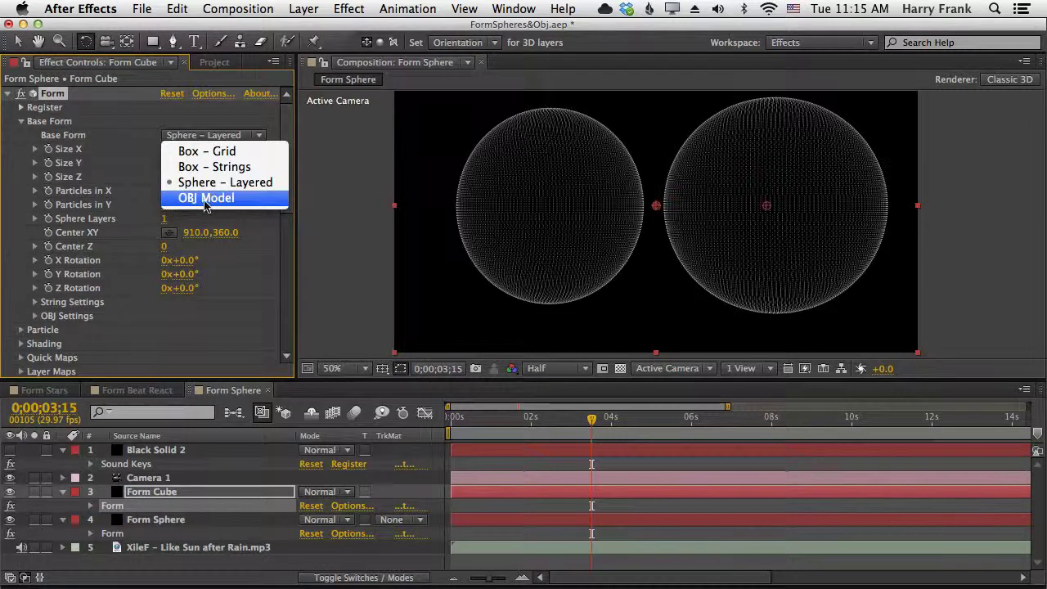
pyautogui.click(260, 176)
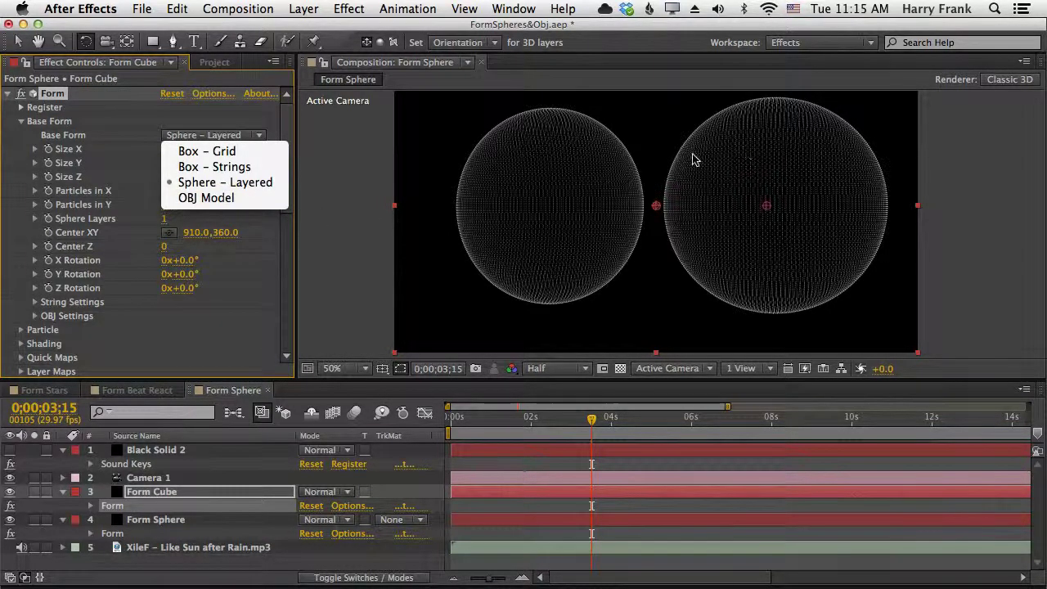
pyautogui.click(237, 199)
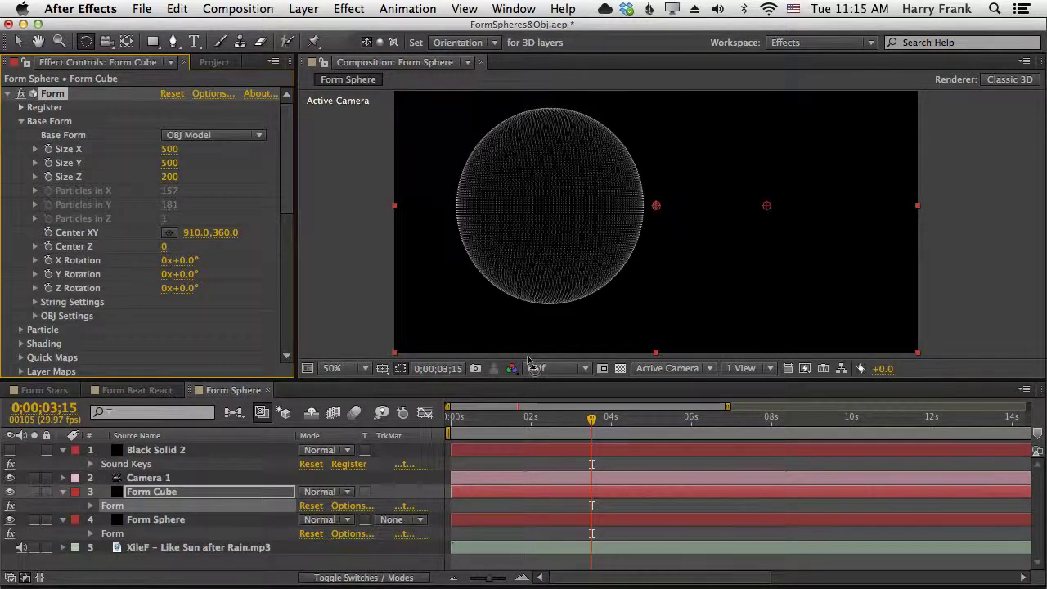
pyautogui.press('v')
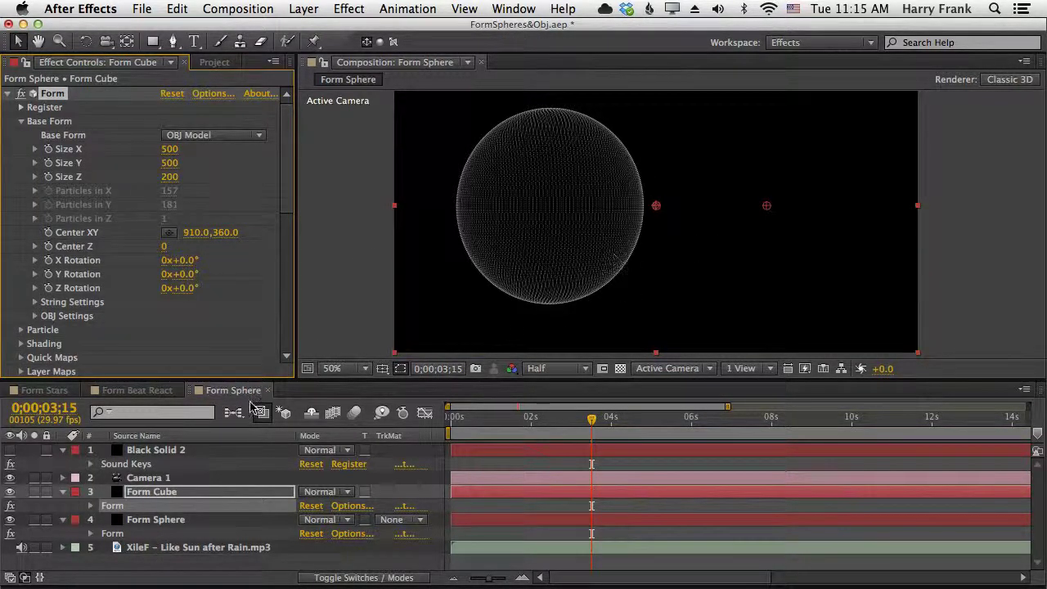
pyautogui.click(554, 280)
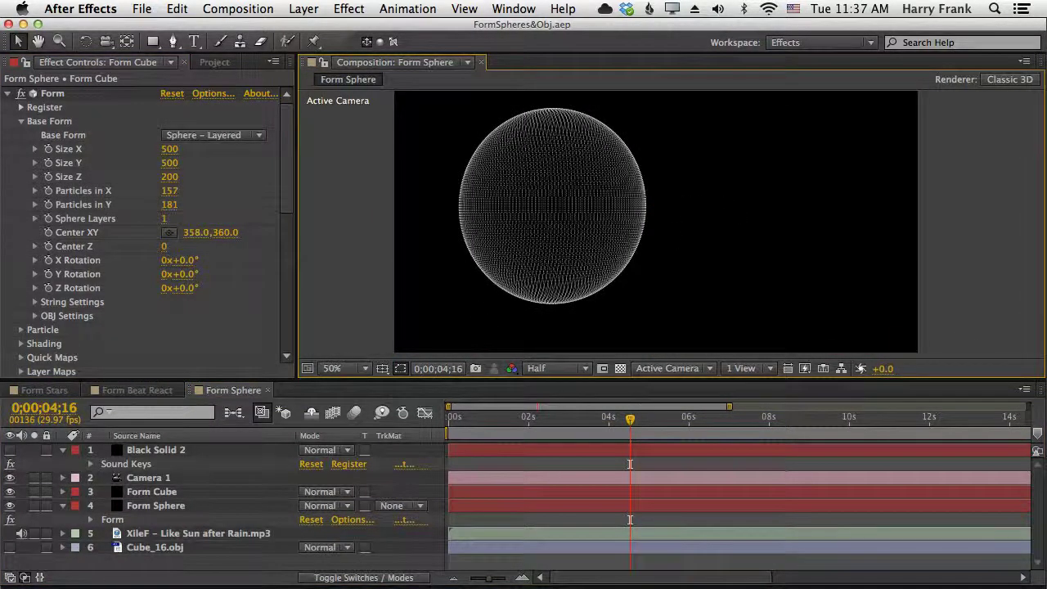
# Step: Switch to Chrome to view the Trapcode Suite downloads, close that page and bring up the TCSuite_Mac_Full folder in Finder
pyautogui.press('super+Tab')
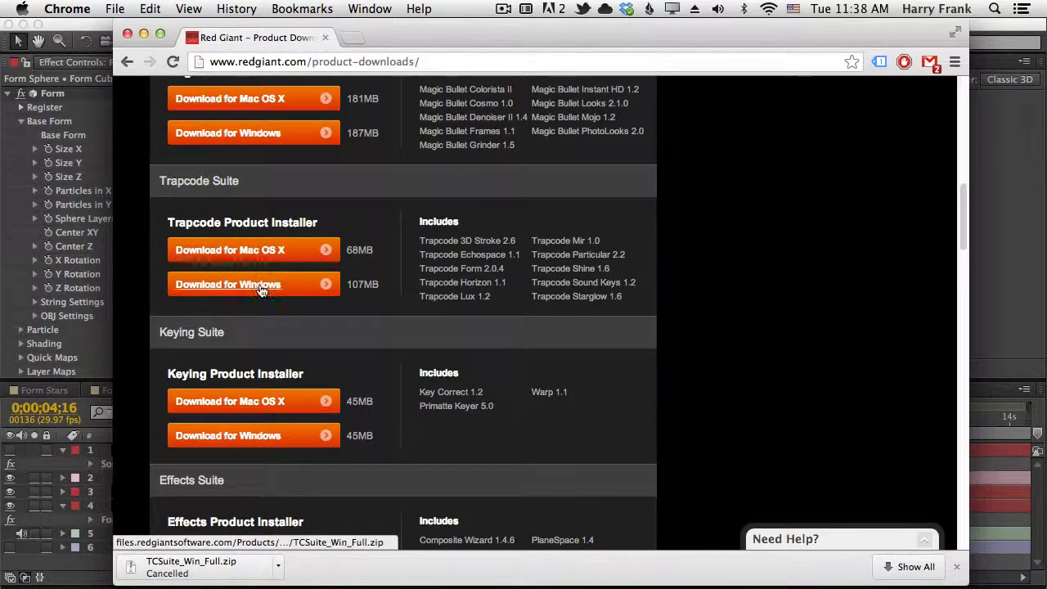
pyautogui.press('super+w')
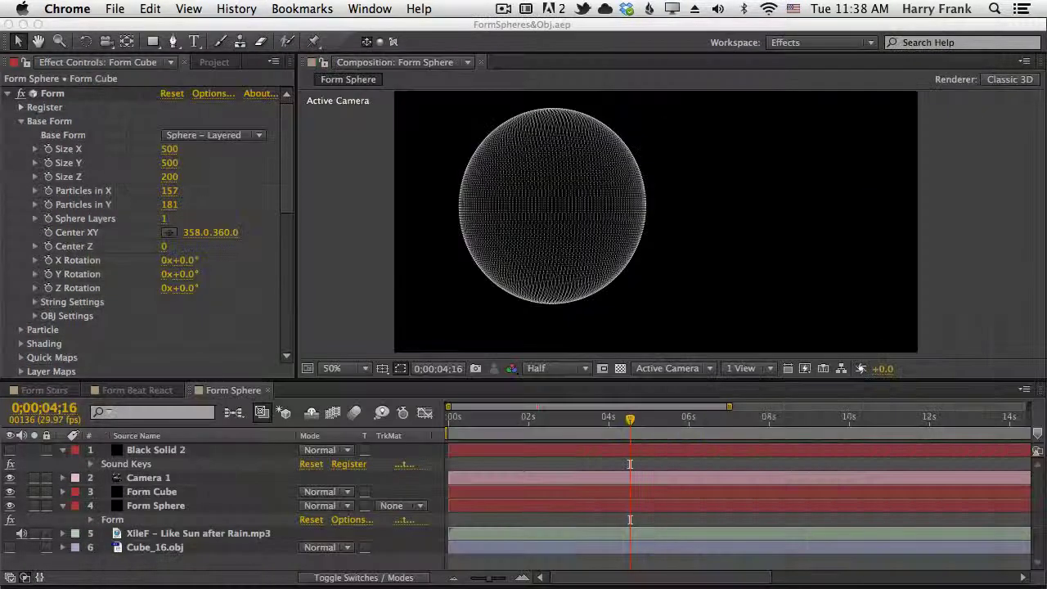
pyautogui.moveTo(1046, 299); pyautogui.dragTo(448, 27)
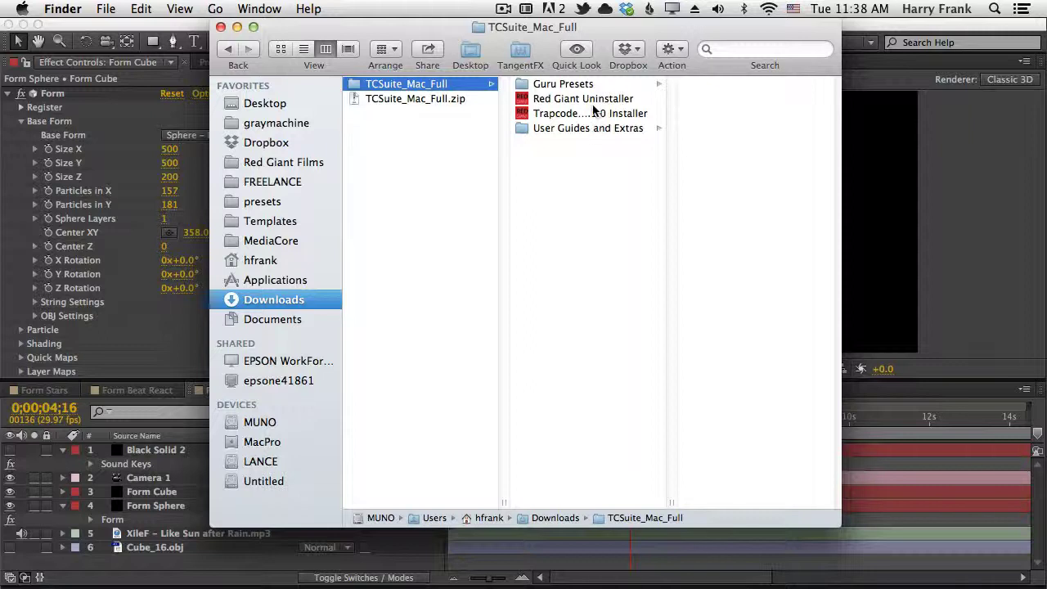
# Step: Open the OBJ Files folder inside User Guides and Extras, Product Presets, and look through the supplied models
pyautogui.click(592, 131)
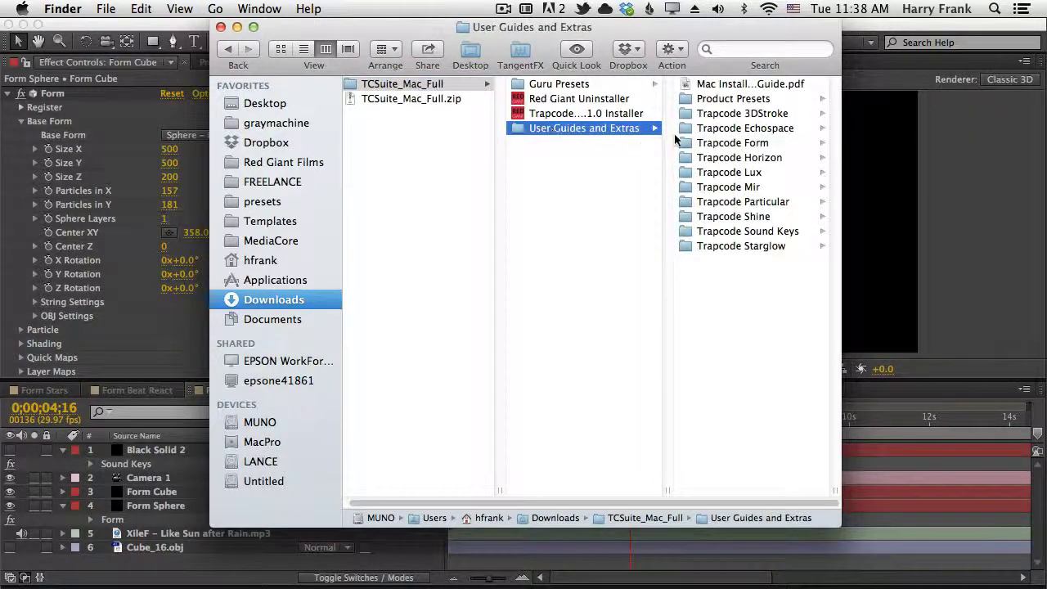
pyautogui.click(729, 99)
pyautogui.click(715, 83)
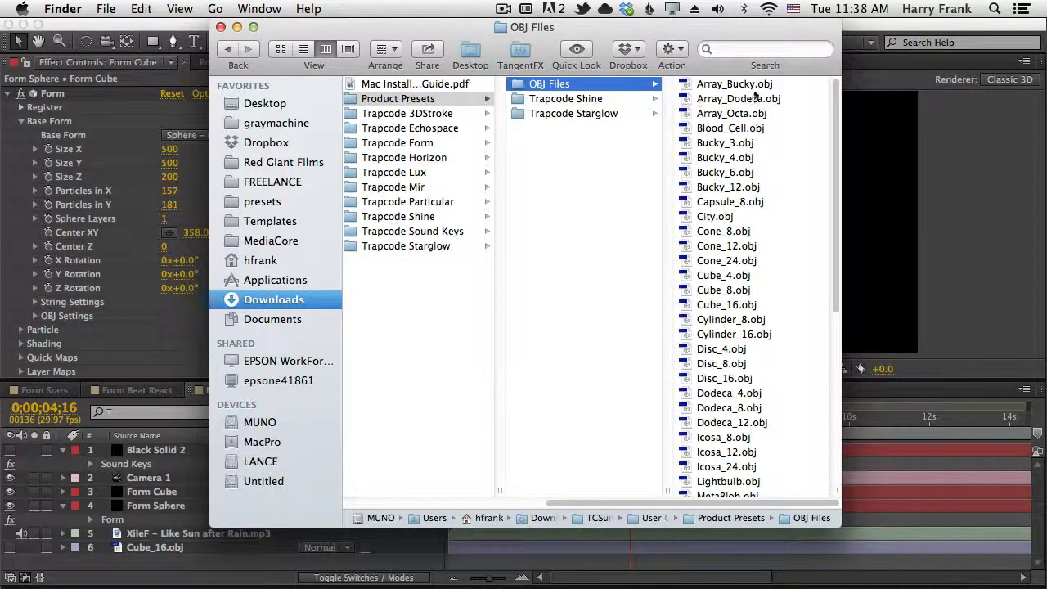
pyautogui.scroll(-7, 769, 213)
pyautogui.scroll(5, 822, 158)
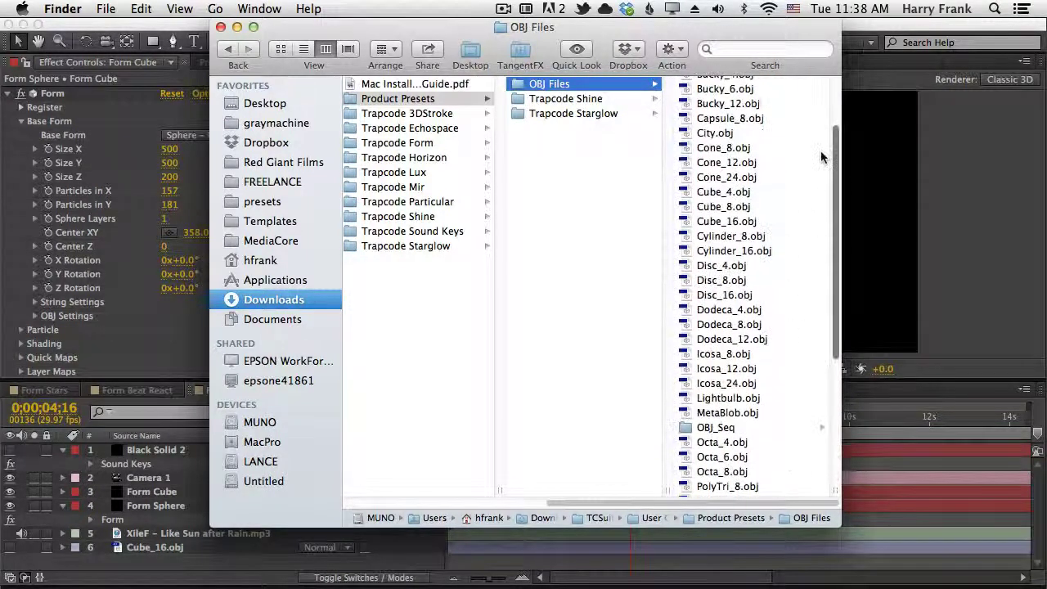
pyautogui.scroll(-4, 779, 248)
pyautogui.scroll(-2, 810, 295)
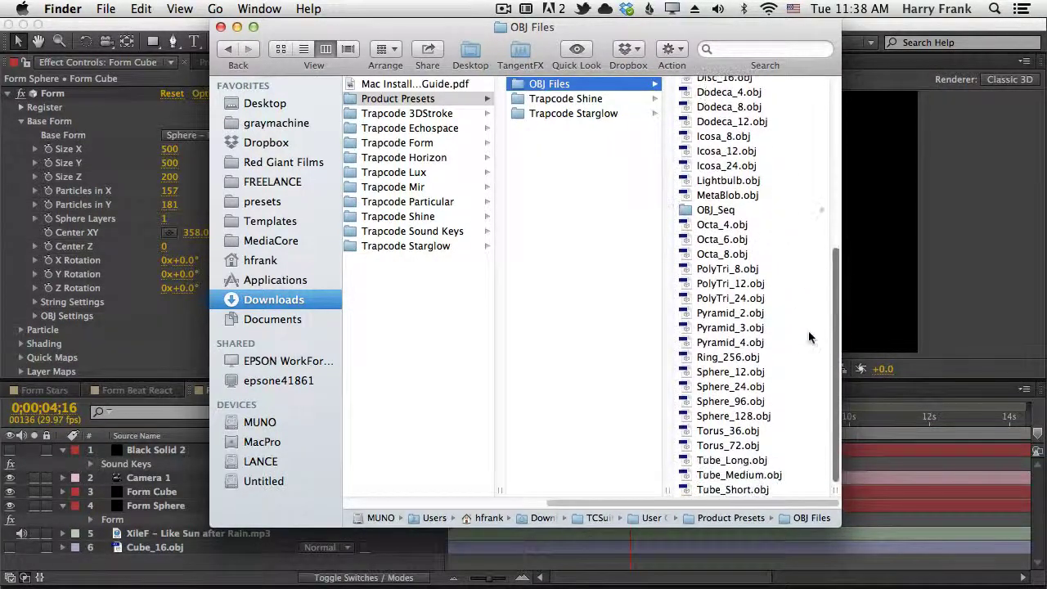
# Step: Look inside the OBJ_Seq folder and its PyramidScheme sequence, and return to OBJ_Seq
pyautogui.click(729, 327)
pyautogui.click(546, 210)
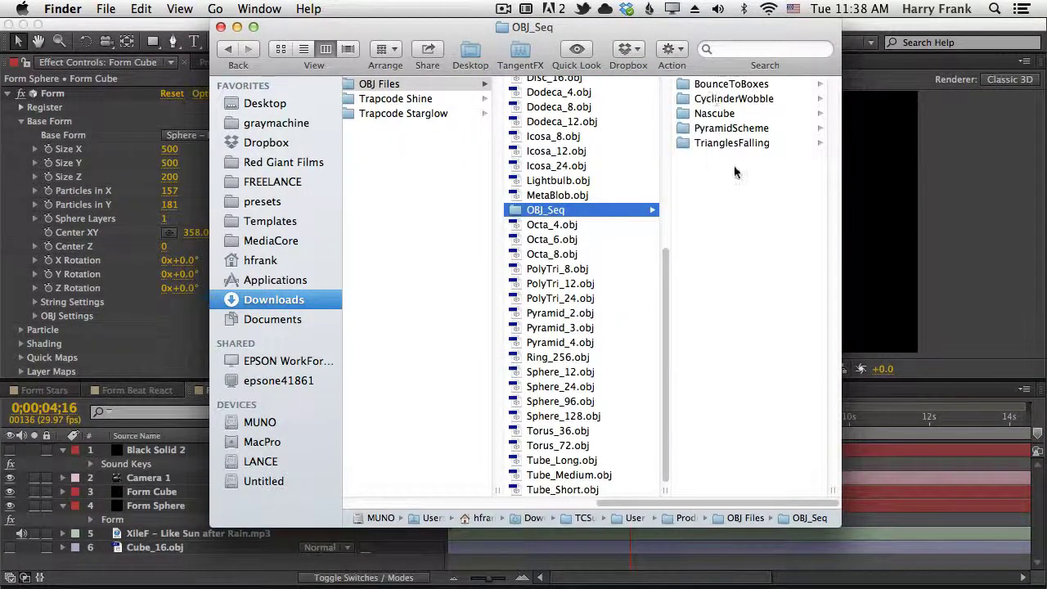
pyautogui.click(740, 128)
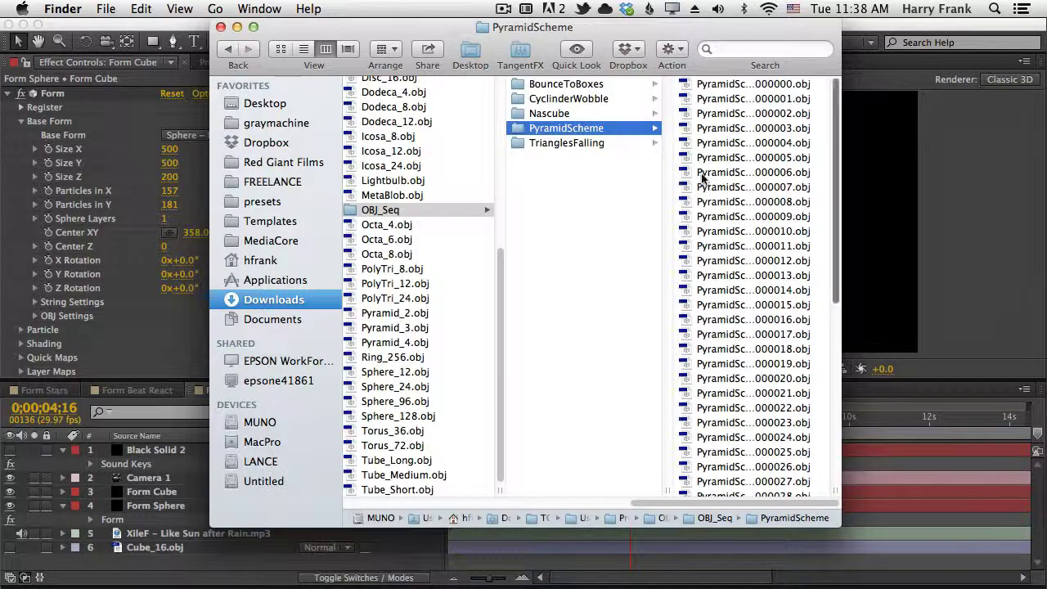
pyautogui.click(552, 242)
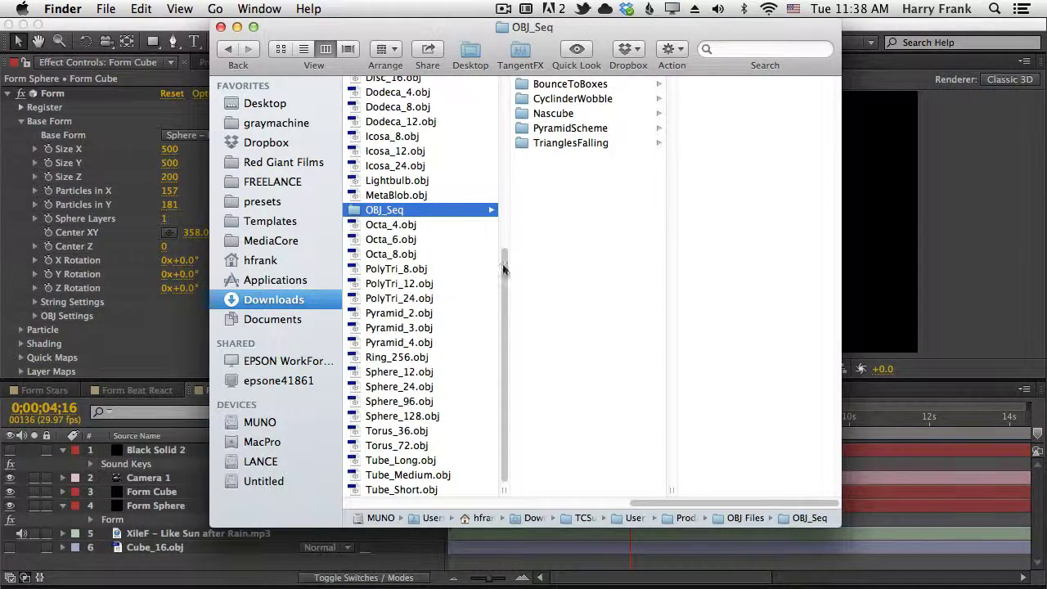
# Step: Select Cube_4.obj, Cube_8.obj and Cube_16.obj in the OBJ Files folder and import them into the After Effects project
pyautogui.moveTo(504, 269); pyautogui.dragTo(508, 134)
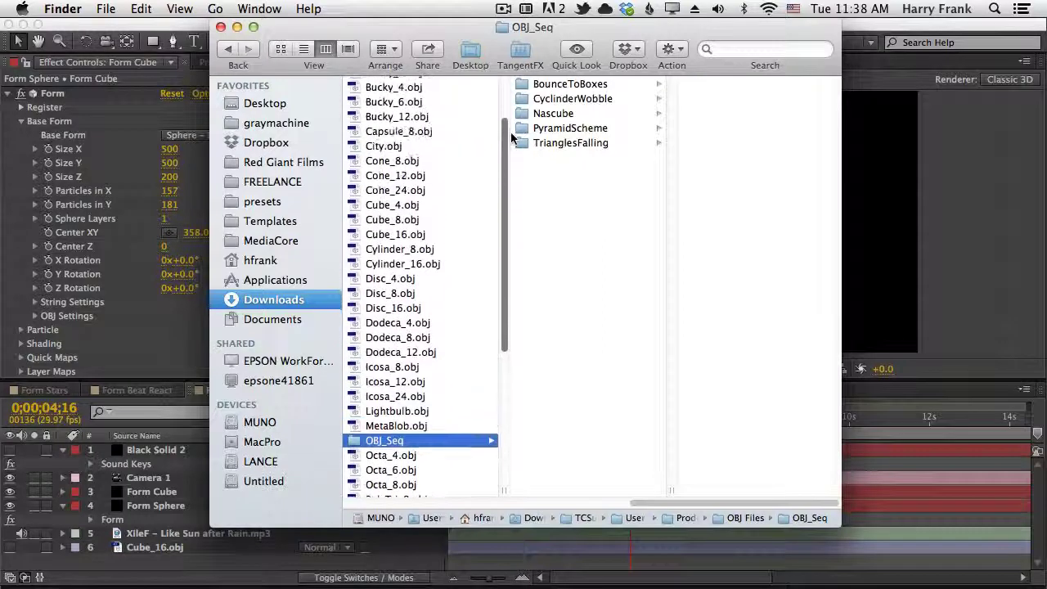
pyautogui.click(395, 194)
pyautogui.click(393, 209)
pyautogui.keyDown('shift'); pyautogui.click(400, 238); pyautogui.keyUp('shift')
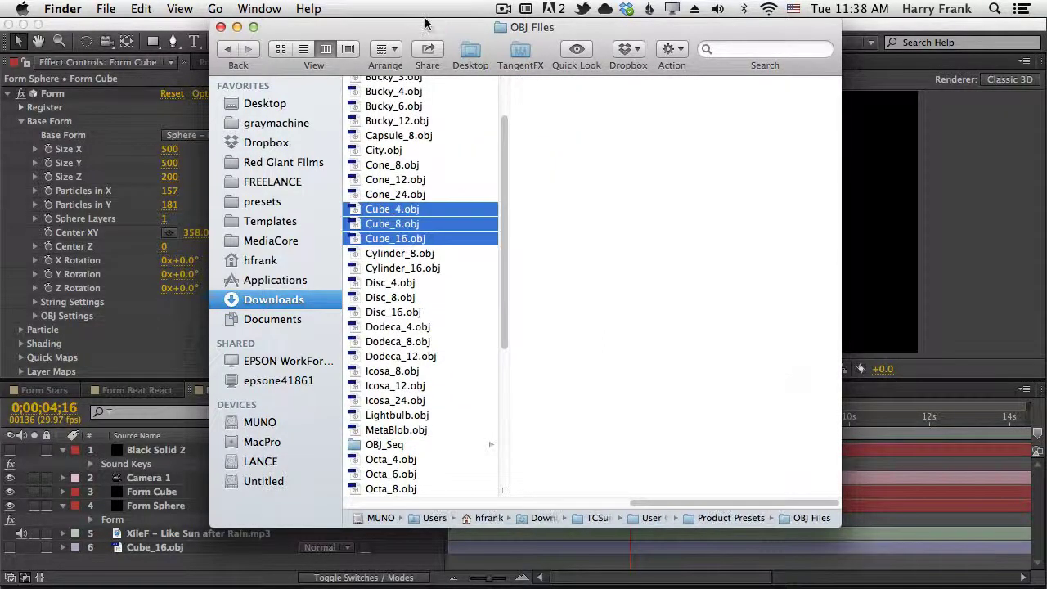
pyautogui.moveTo(424, 23); pyautogui.dragTo(524, 23)
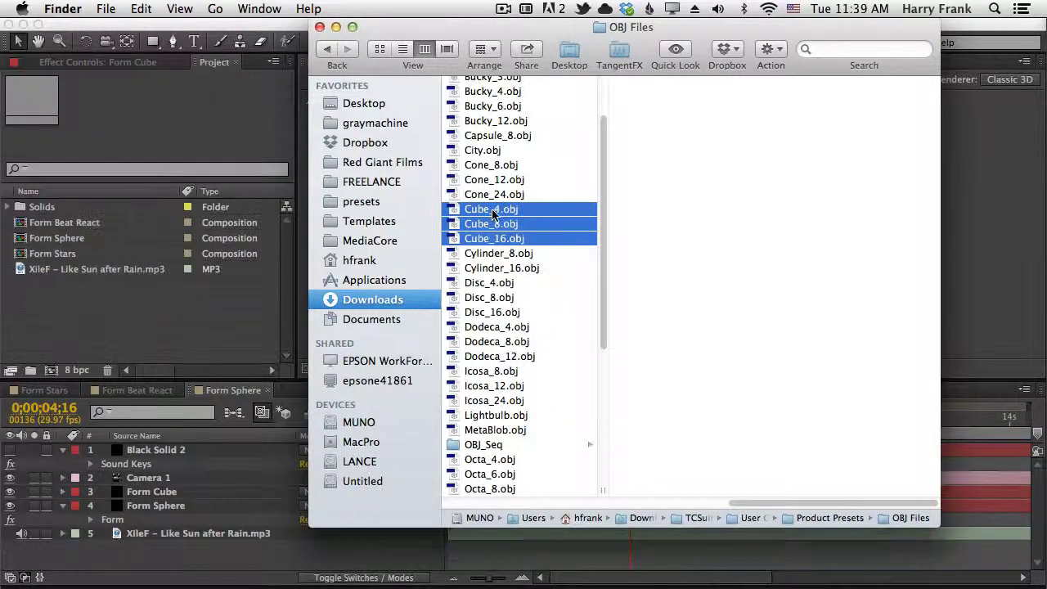
pyautogui.moveTo(492, 214); pyautogui.dragTo(254, 343)
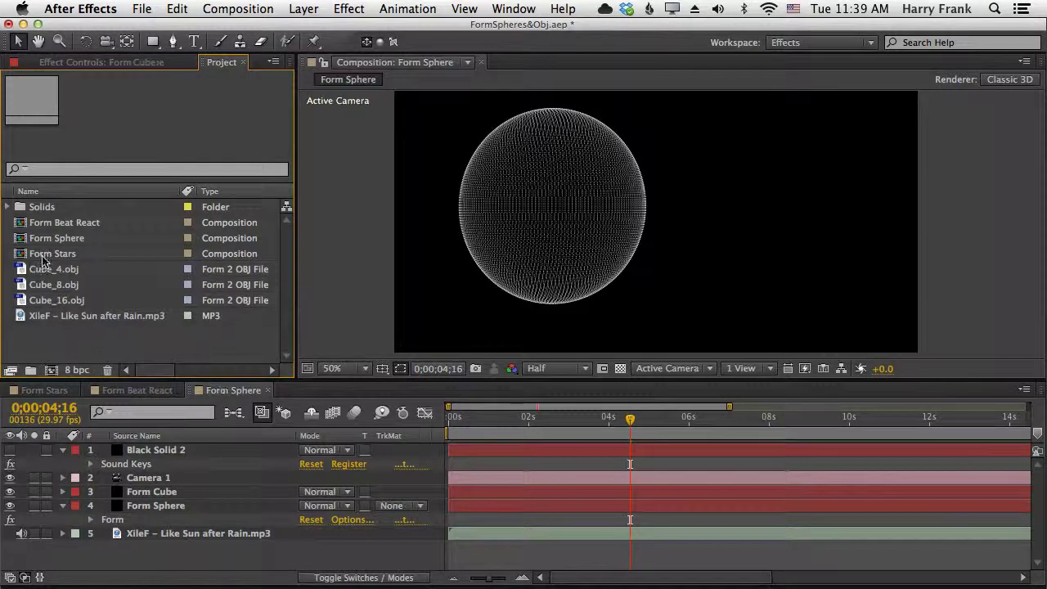
# Step: Add Cube_4.obj as the lowest layer of the Form Sphere composition and hide it
pyautogui.moveTo(51, 269); pyautogui.dragTo(11, 554)
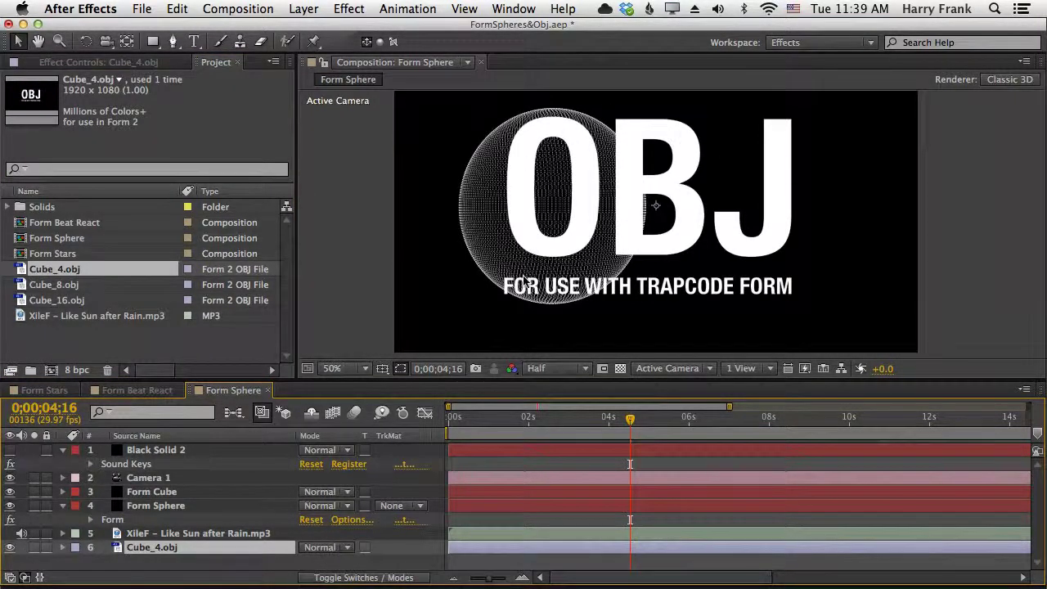
pyautogui.click(10, 547)
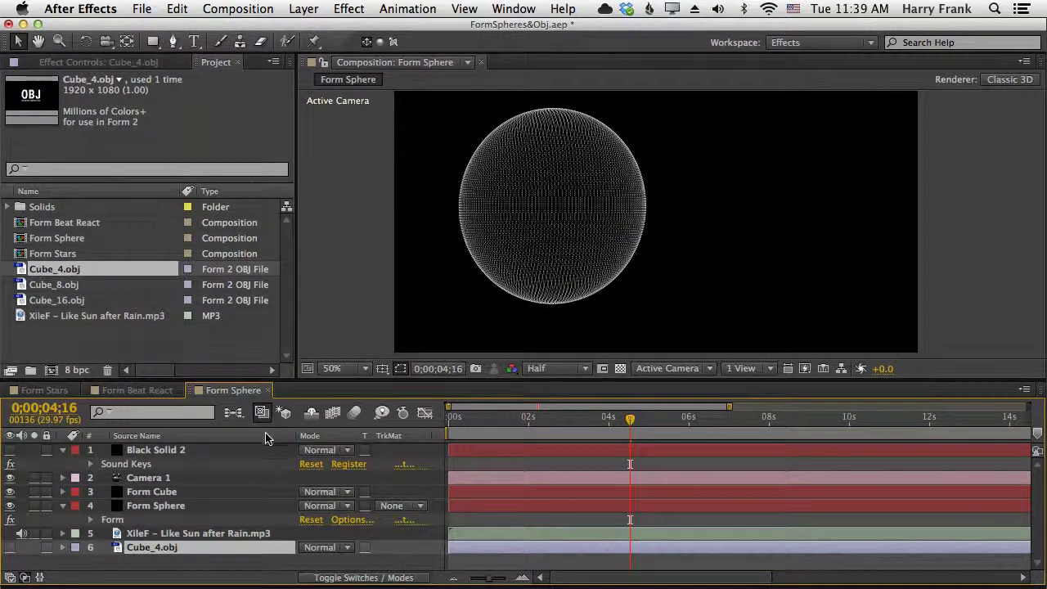
pyautogui.click(187, 356)
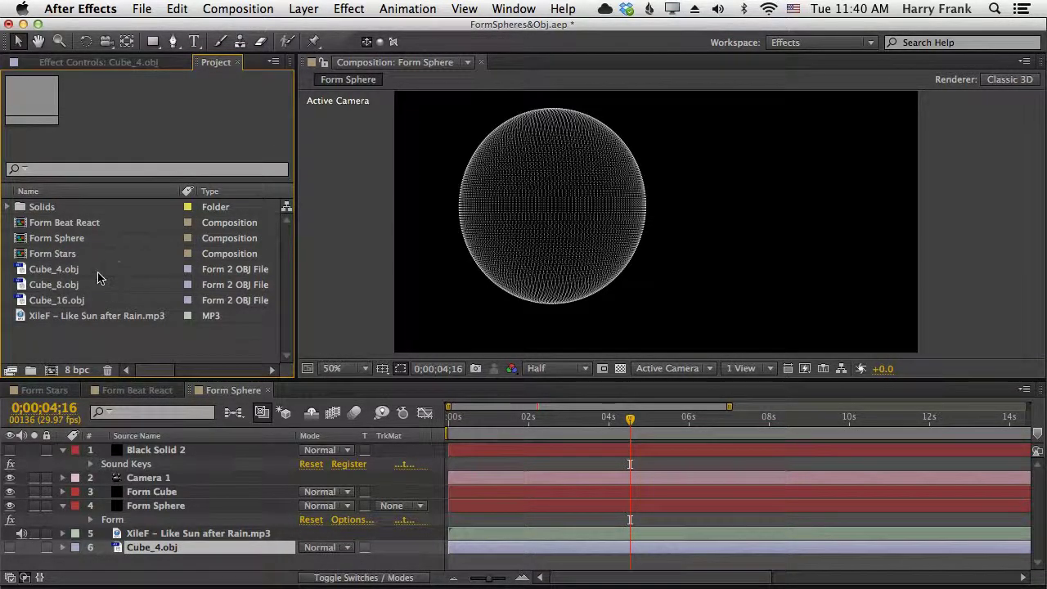
# Step: Reveal Form Cube's Form effect and move its Center XY to the right half of the frame, at about 933, 360
pyautogui.click(162, 492)
pyautogui.press('e')
pyautogui.click(115, 506)
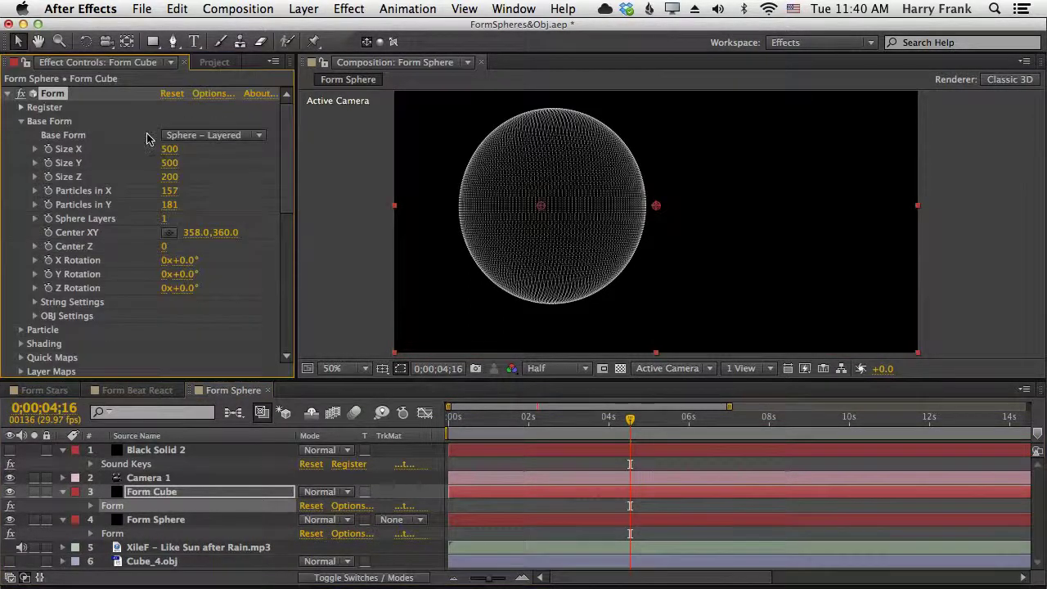
pyautogui.moveTo(190, 238); pyautogui.dragTo(625, 228)
pyautogui.moveTo(665, 228); pyautogui.dragTo(659, 229)
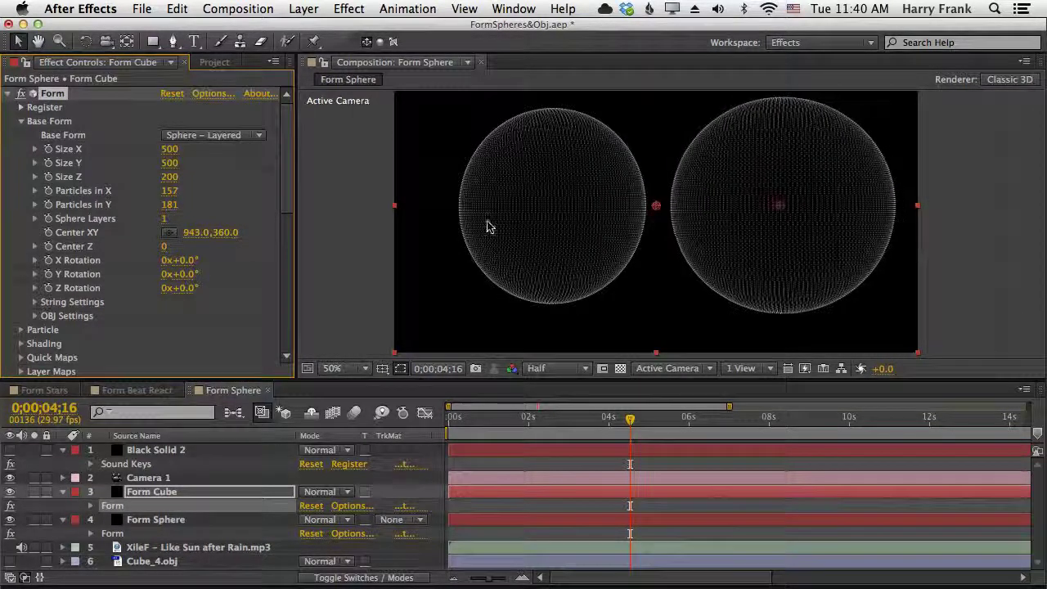
# Step: Set Form Cube's Base Form to OBJ Model and assign the Cube_4.obj layer as its 3D Model
pyautogui.click(200, 134)
pyautogui.click(200, 198)
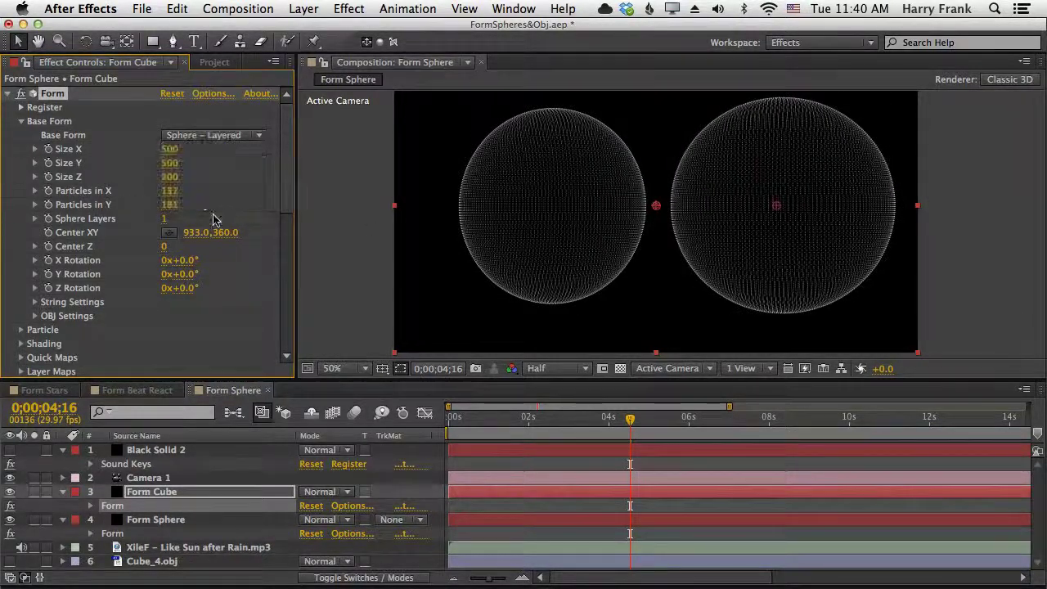
pyautogui.click(34, 315)
pyautogui.scroll(-3, 59, 304)
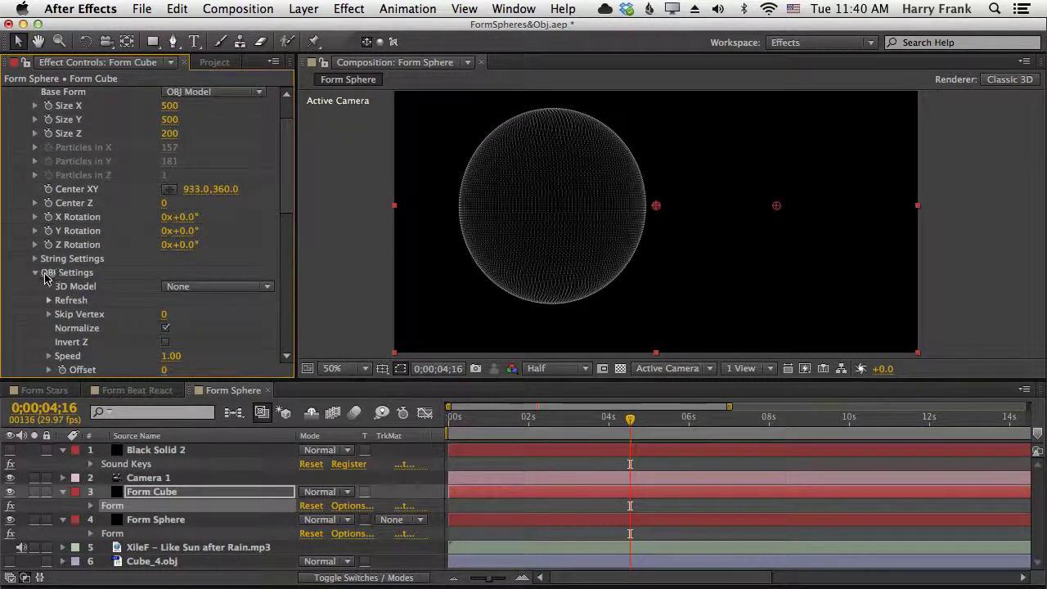
pyautogui.click(196, 288)
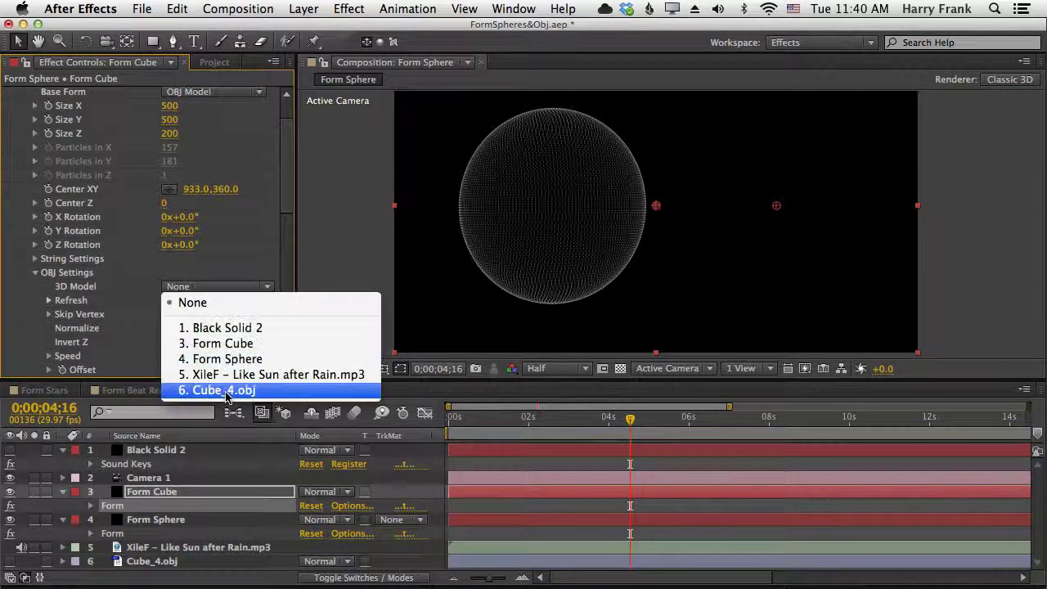
pyautogui.click(256, 391)
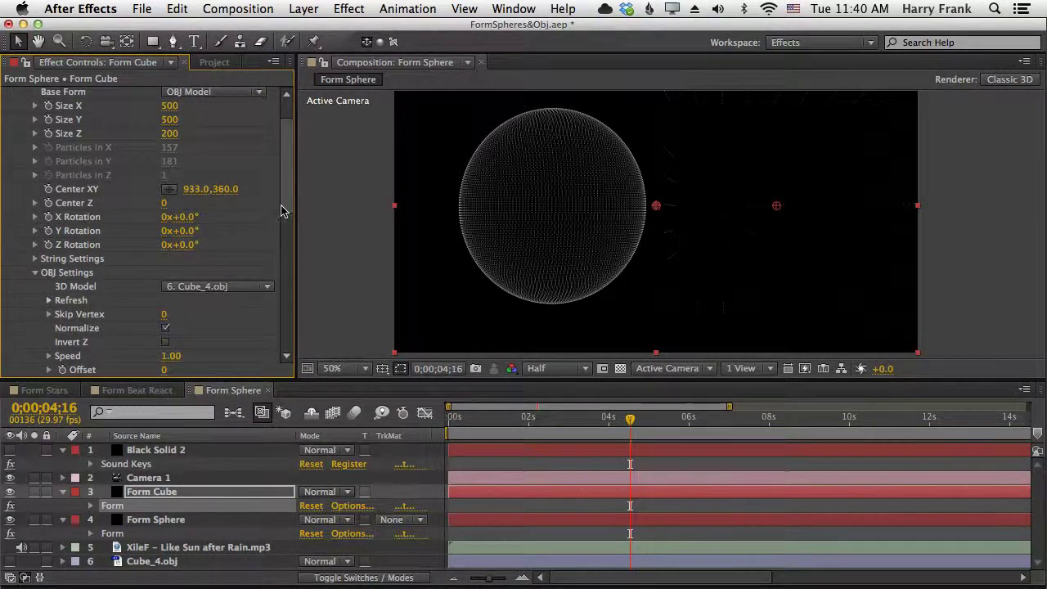
# Step: Increase Form Cube's particle Size to 8
pyautogui.scroll(-10, 278, 219)
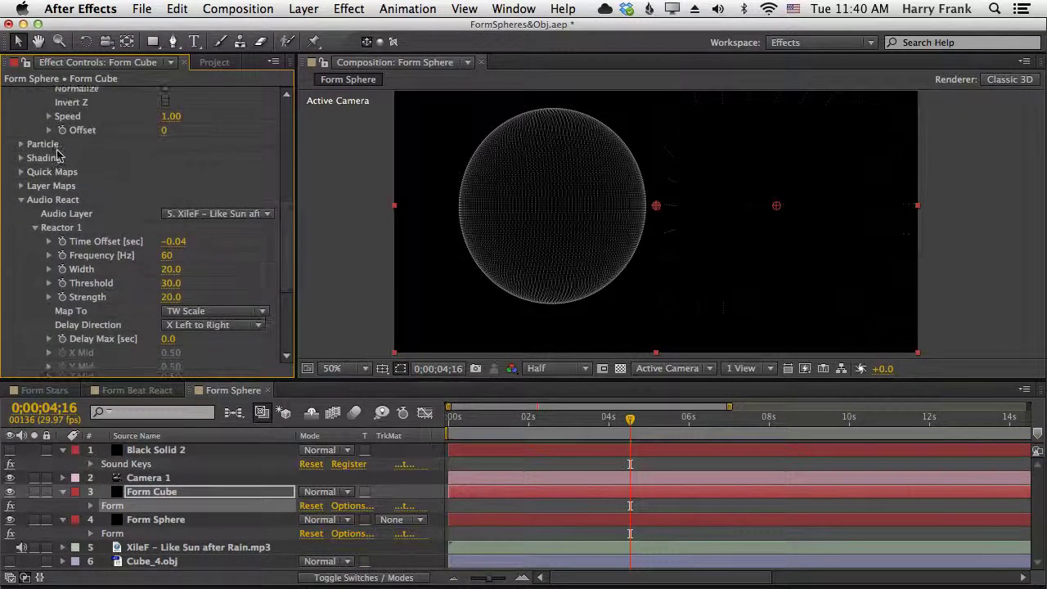
pyautogui.click(21, 140)
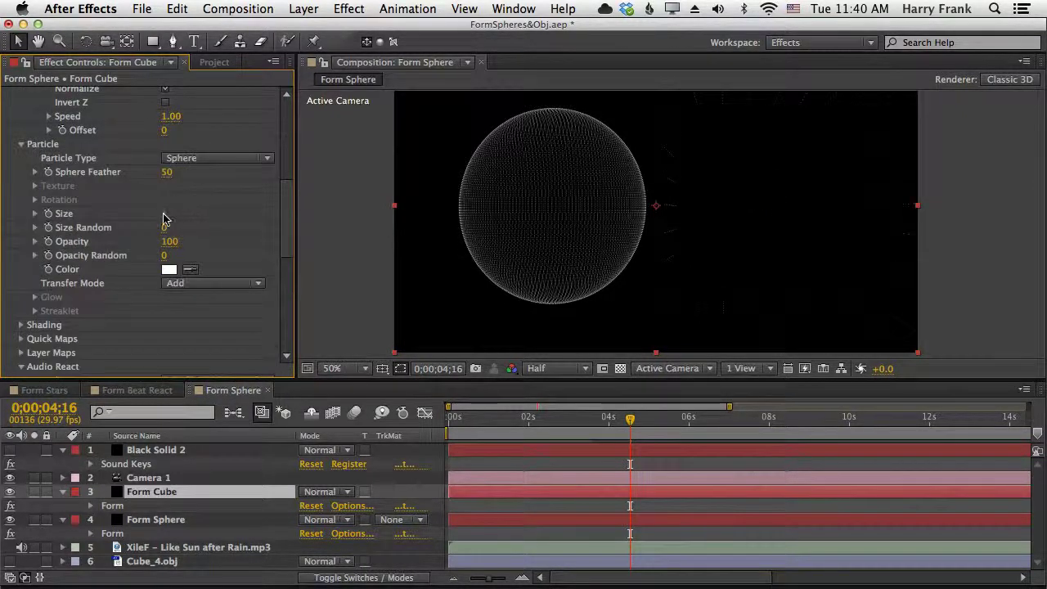
pyautogui.moveTo(164, 213); pyautogui.dragTo(216, 219)
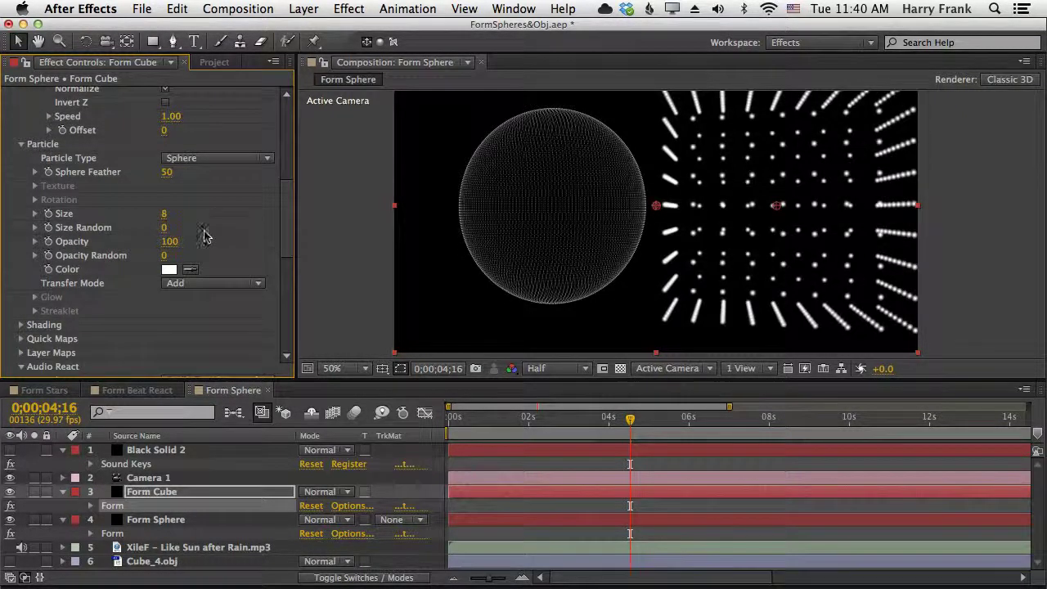
# Step: Rotate Form Cube's base form to an X Rotation of 60° and a Y Rotation of 51°
pyautogui.moveTo(287, 214); pyautogui.dragTo(286, 109)
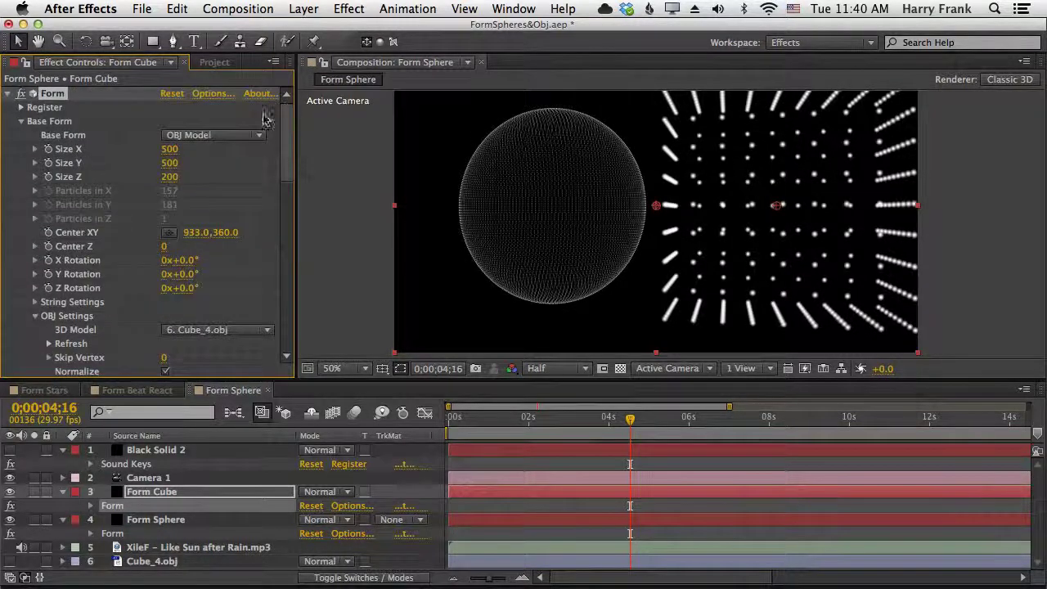
pyautogui.moveTo(208, 260); pyautogui.dragTo(234, 269)
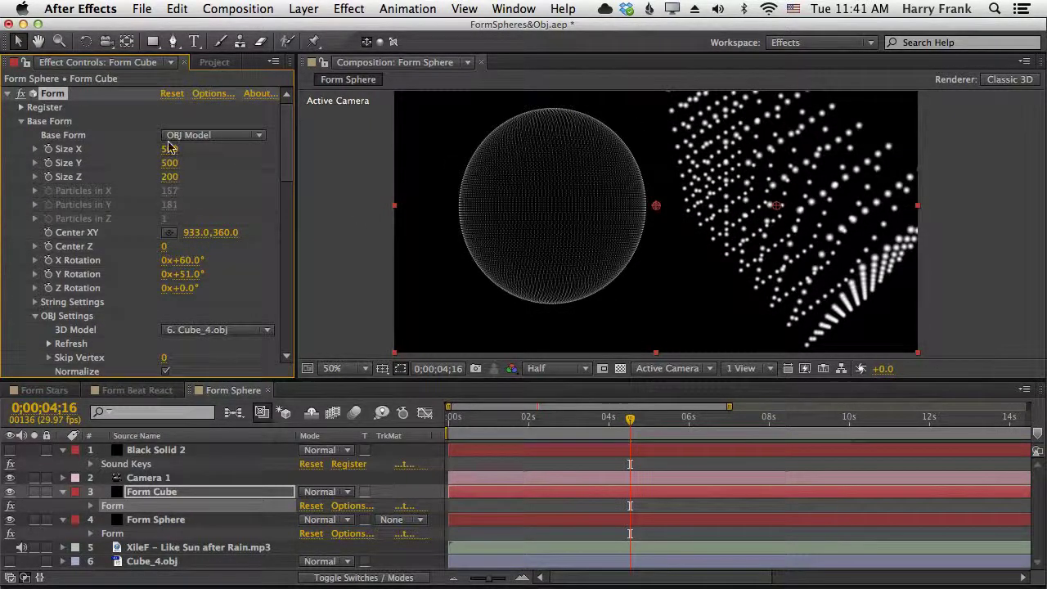
# Step: Set Form Cube's Size X, Size Y and Size Z to 300 and adjust the base form's X Rotation
pyautogui.click(171, 149)
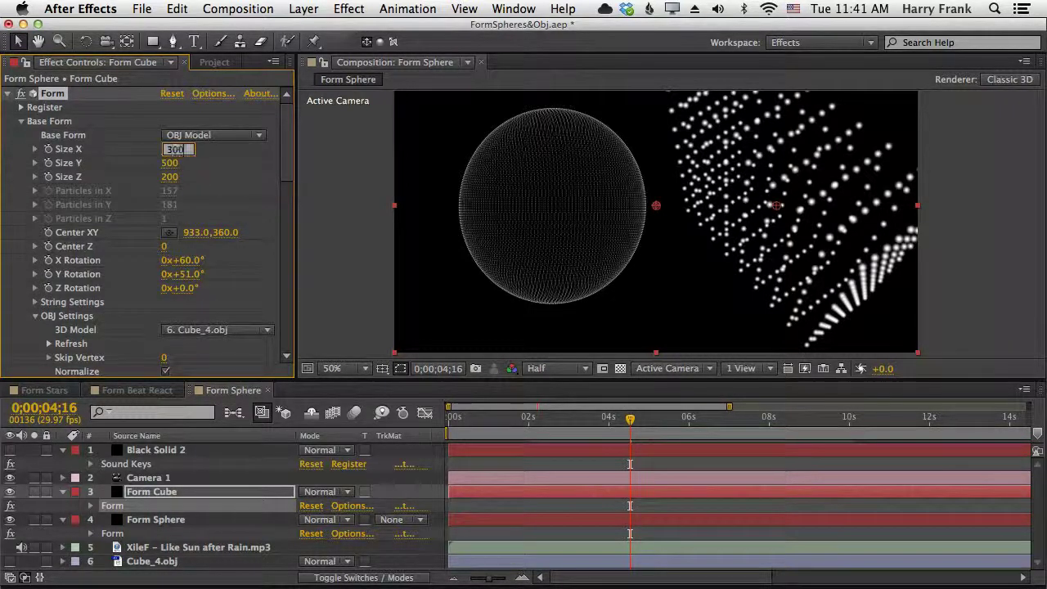
pyautogui.press('Tab')
pyautogui.write('3')
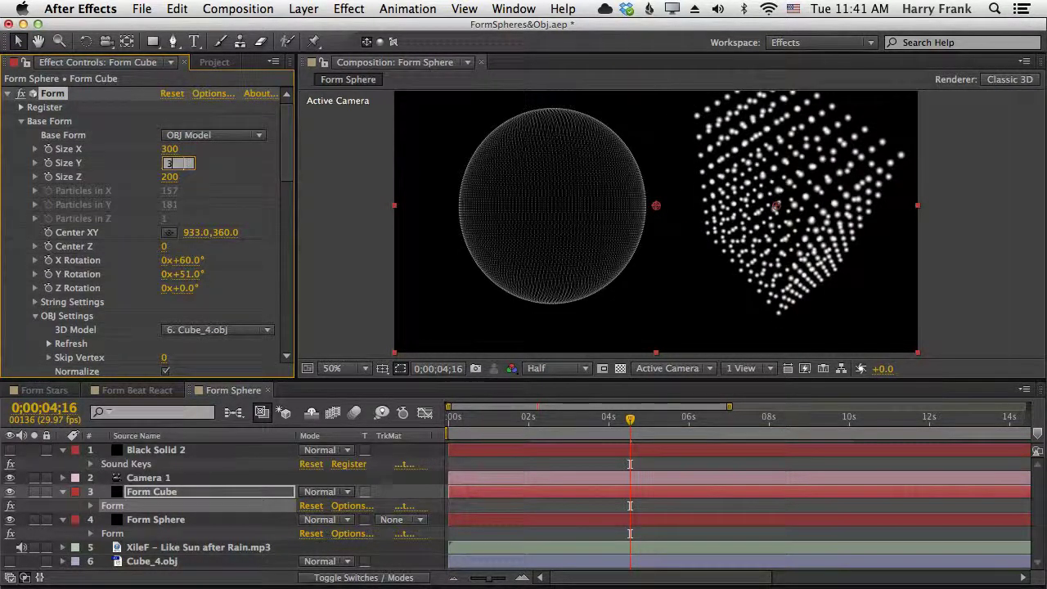
pyautogui.press('Tab')
pyautogui.write('300')
pyautogui.press('Return')
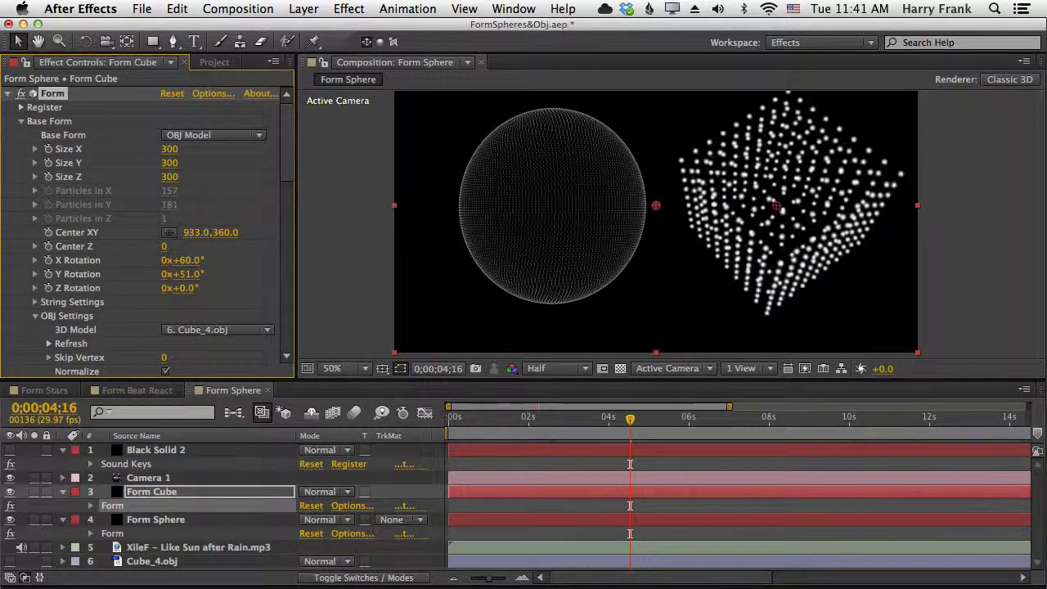
pyautogui.moveTo(193, 261); pyautogui.dragTo(239, 261)
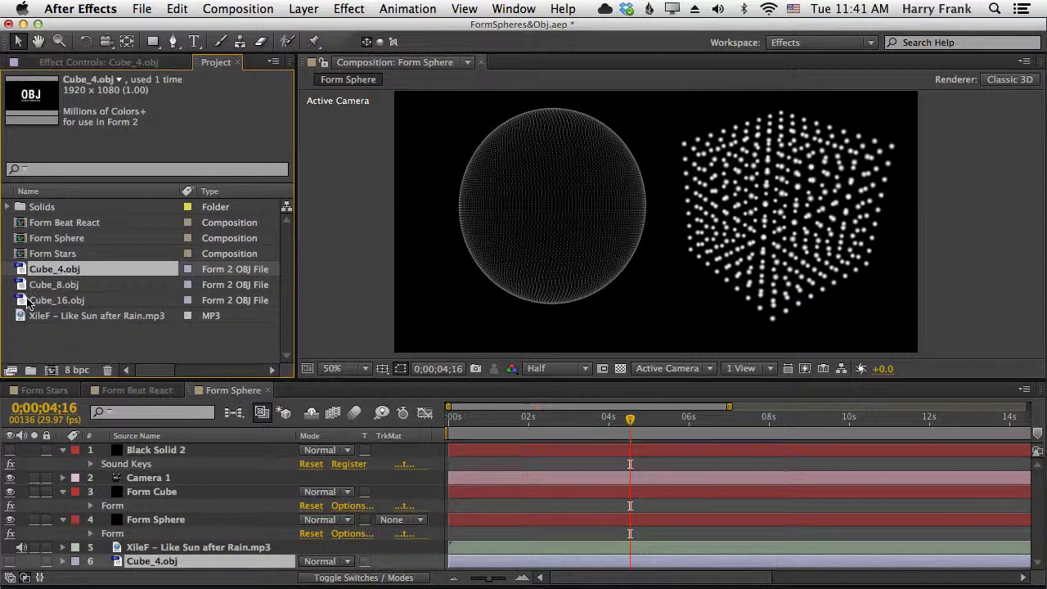
# Step: Replace the Cube_4.obj layer with Cube_16.obj and set Form Cube's base form X Rotation to 37°
pyautogui.click(31, 301)
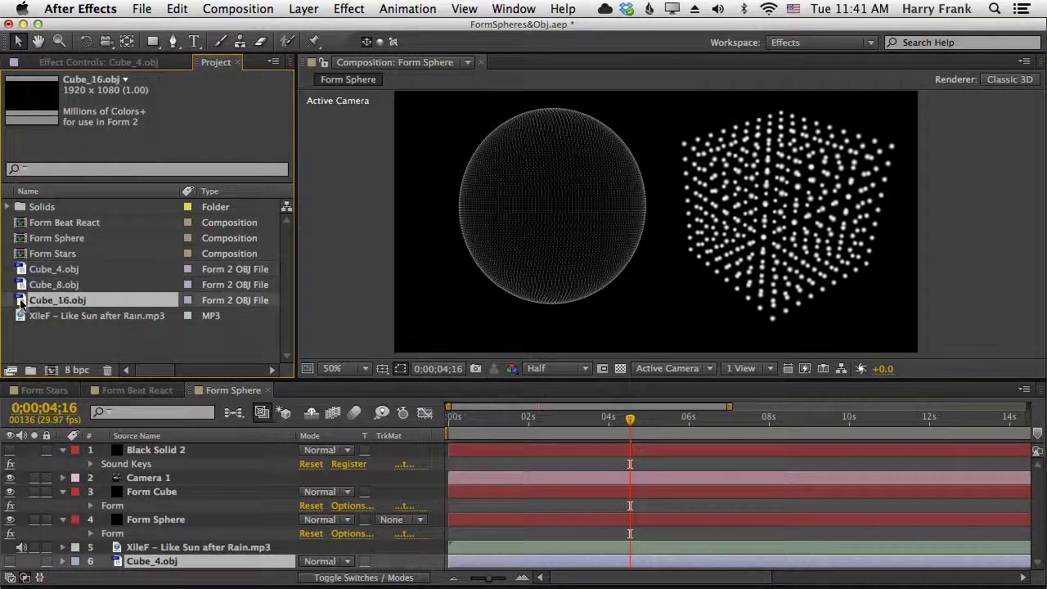
pyautogui.press('super+alt+slash')
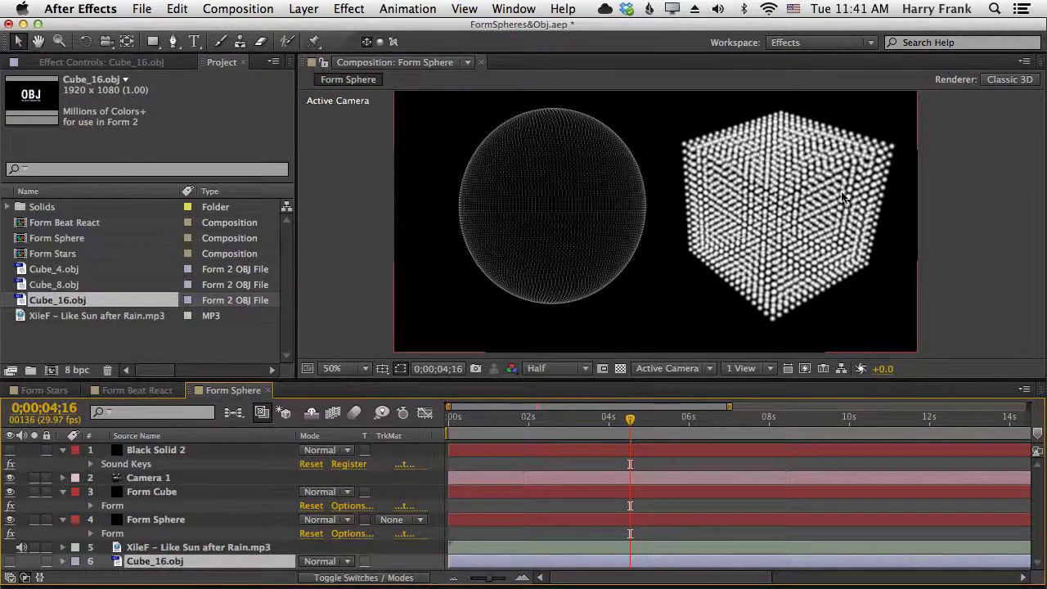
pyautogui.click(121, 507)
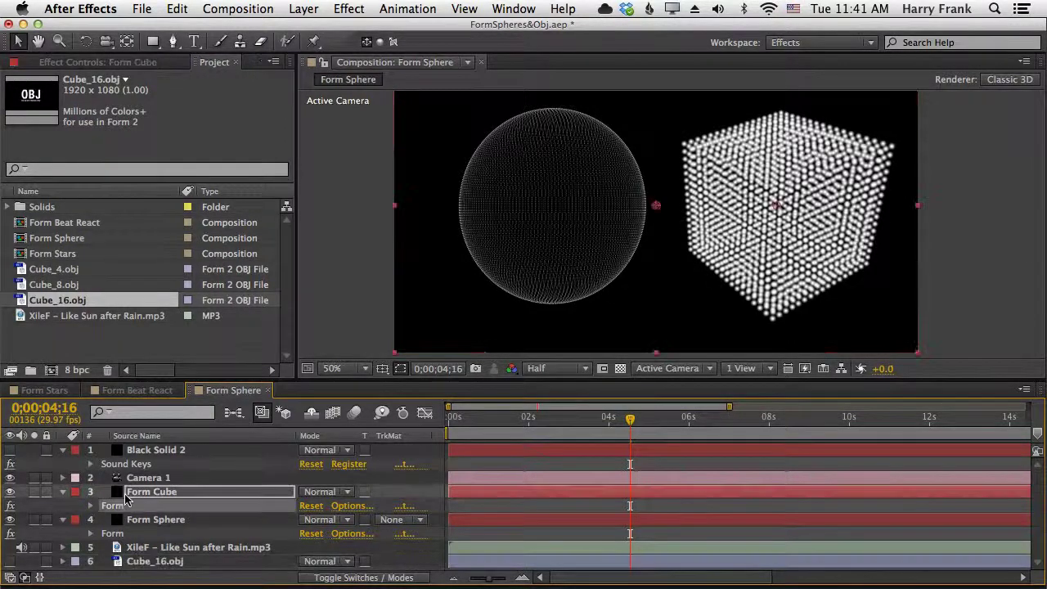
pyautogui.moveTo(186, 260)
pyautogui.mouseDown()
pyautogui.moveTo(160, 256)
pyautogui.moveTo(184, 259)
pyautogui.mouseUp()
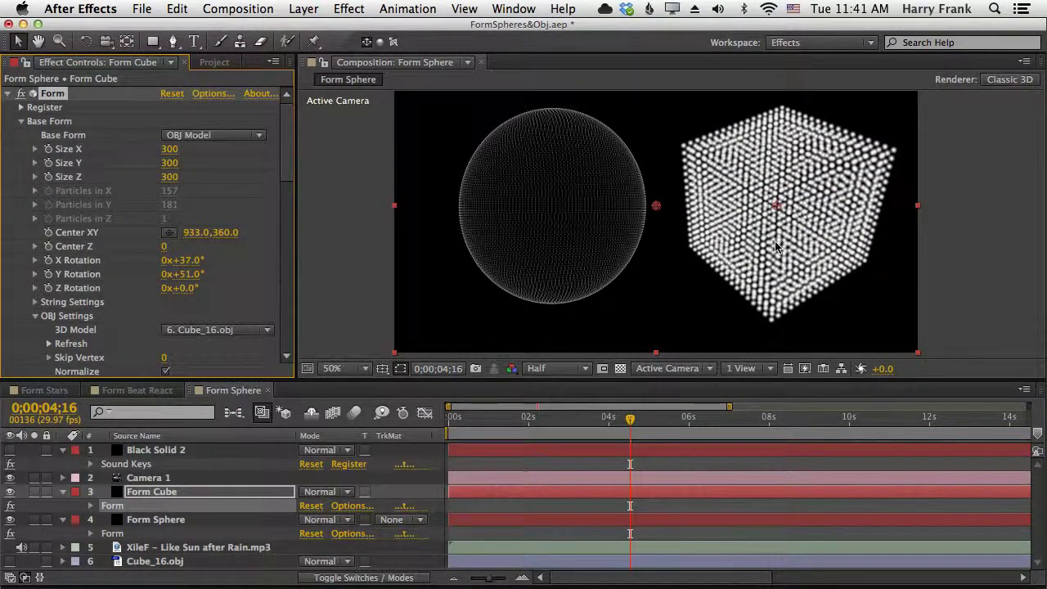
# Step: Set Form Cube's Visibility to a Far Start Fade of 800 and a Far Vanish of 900
pyautogui.moveTo(286, 160)
pyautogui.mouseDown()
pyautogui.moveTo(290, 252)
pyautogui.moveTo(287, 163)
pyautogui.mouseUp()
pyautogui.click(21, 121)
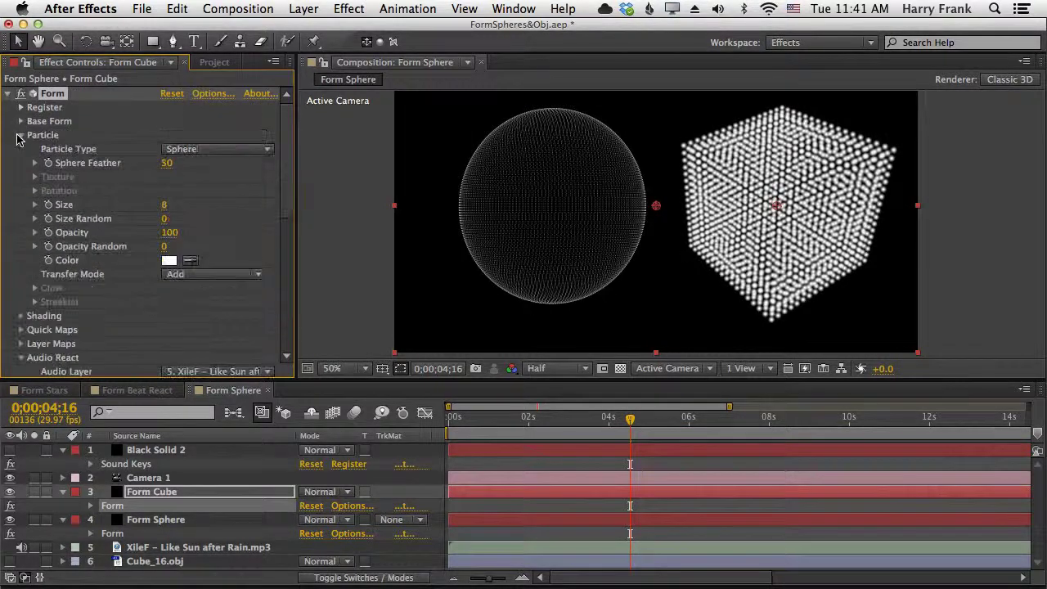
pyautogui.click(21, 135)
pyautogui.click(21, 190)
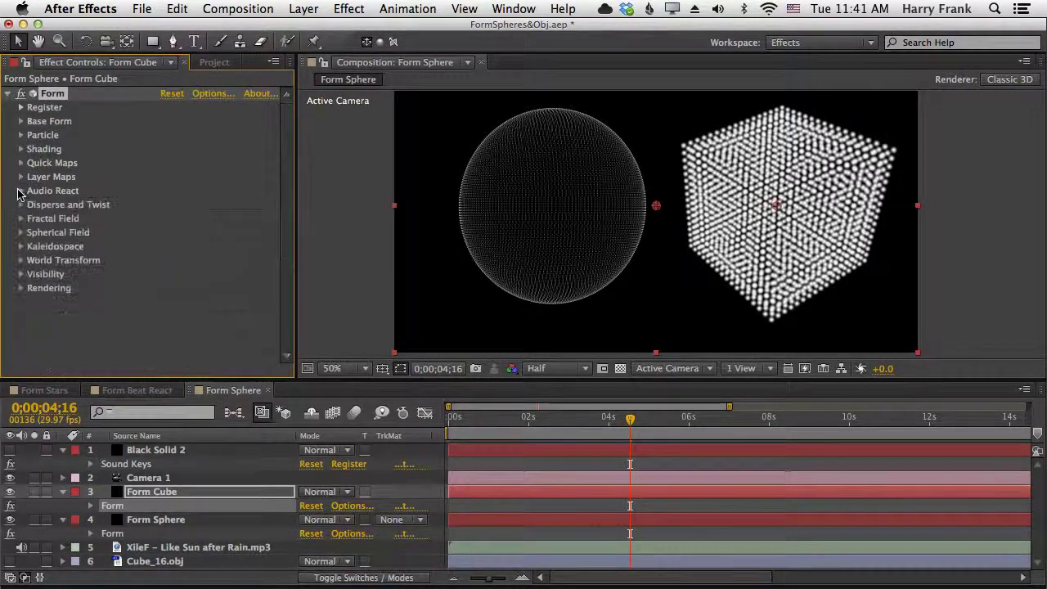
pyautogui.click(21, 275)
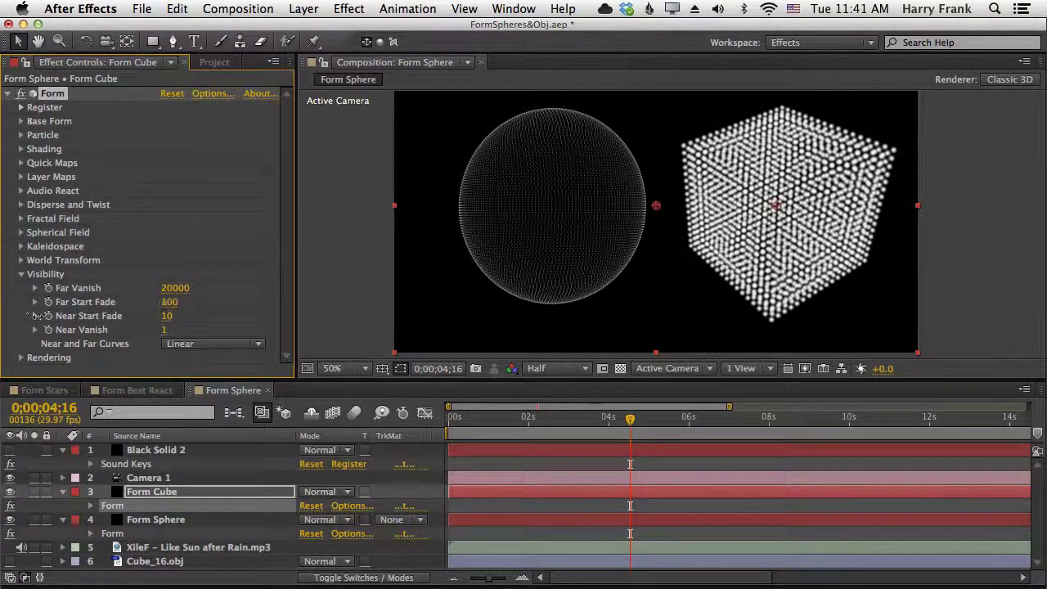
pyautogui.click(175, 288)
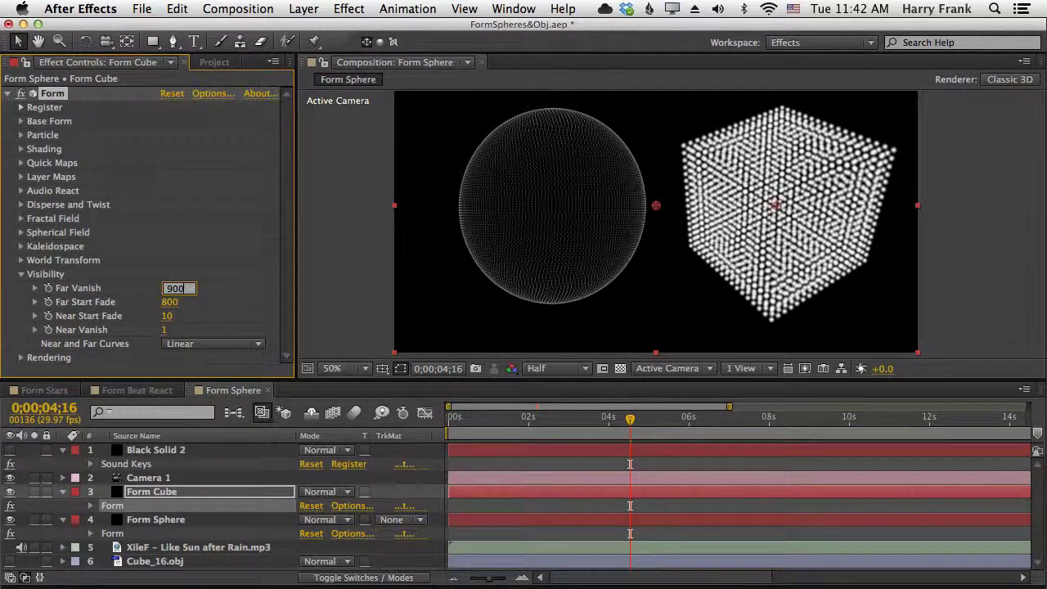
pyautogui.write('900')
pyautogui.press('Return')
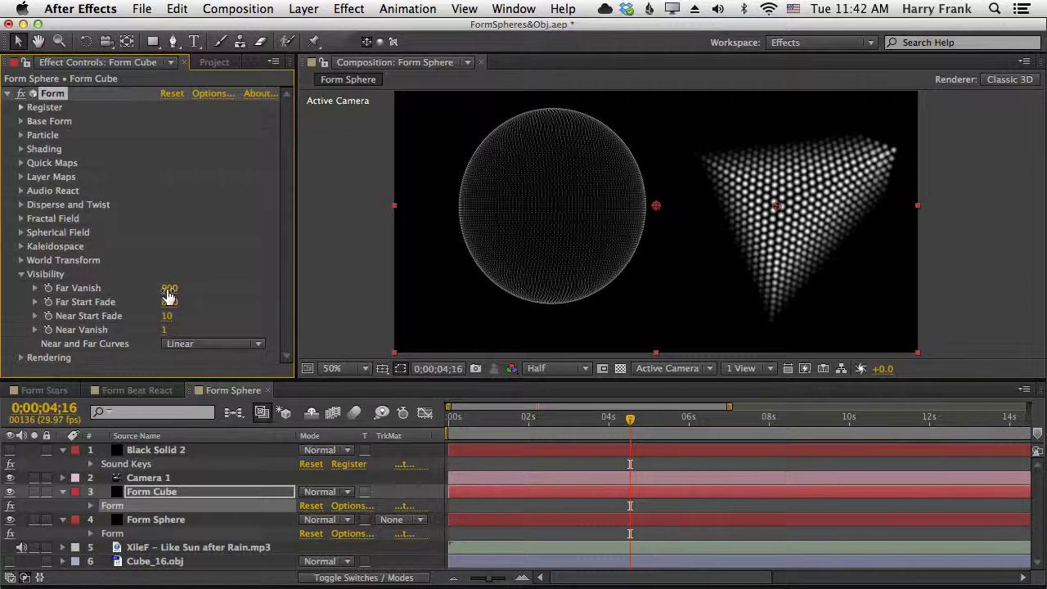
# Step: Raise Form Cube's Far Vanish to 1200 and set its Far Start Fade to 700
pyautogui.moveTo(168, 291); pyautogui.dragTo(196, 288)
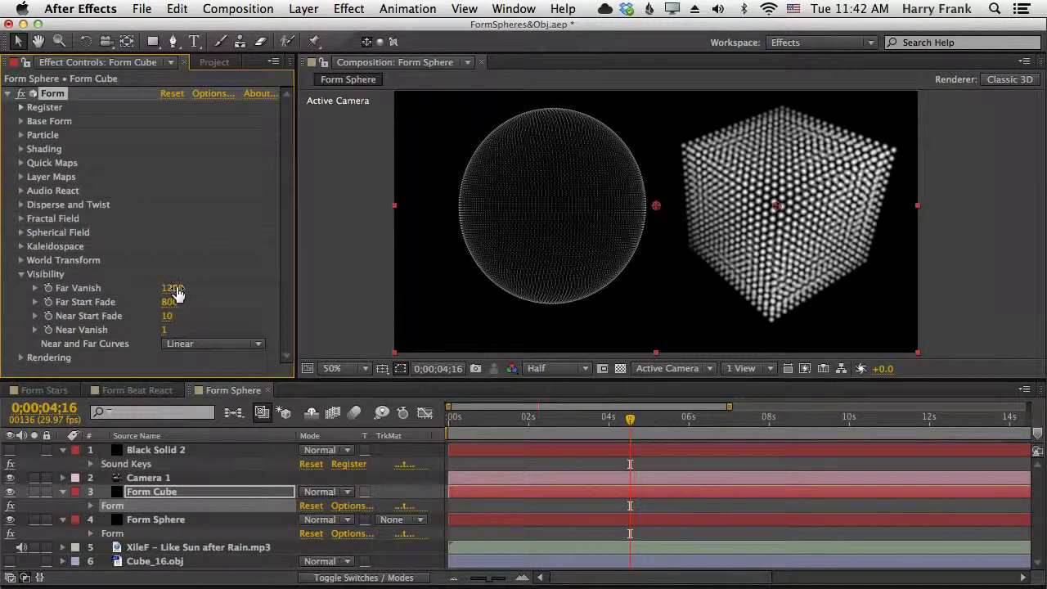
pyautogui.moveTo(163, 302); pyautogui.dragTo(174, 288)
pyautogui.write('700')
pyautogui.press('Return')
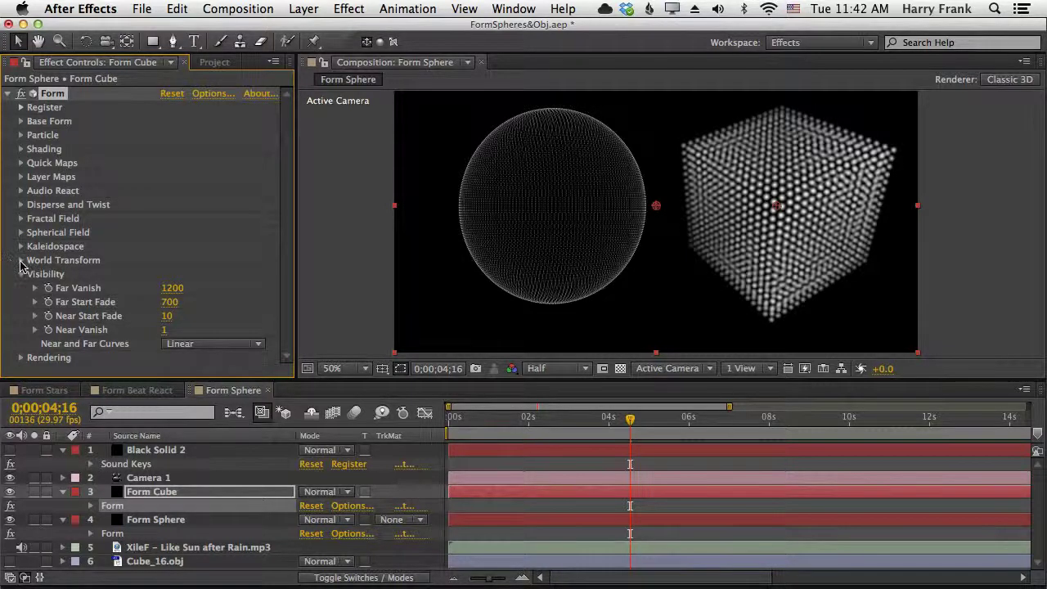
# Step: Set Form Cube's World Transform X Rotation to 188° and try orbiting the camera around the objects
pyautogui.click(22, 262)
pyautogui.moveTo(181, 274); pyautogui.dragTo(348, 258)
pyautogui.press('c')
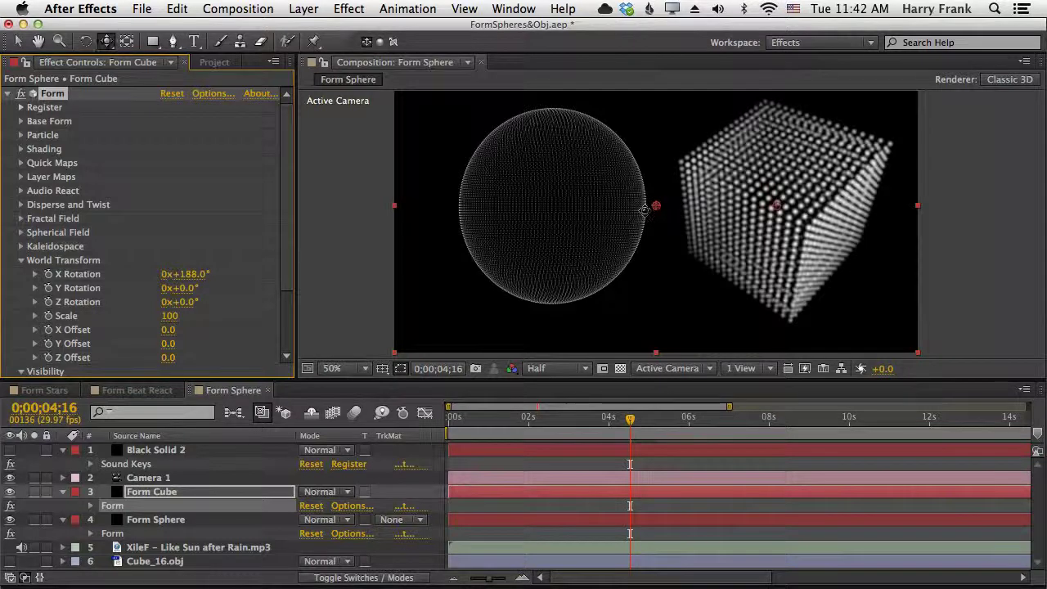
pyautogui.moveTo(645, 210); pyautogui.dragTo(692, 212)
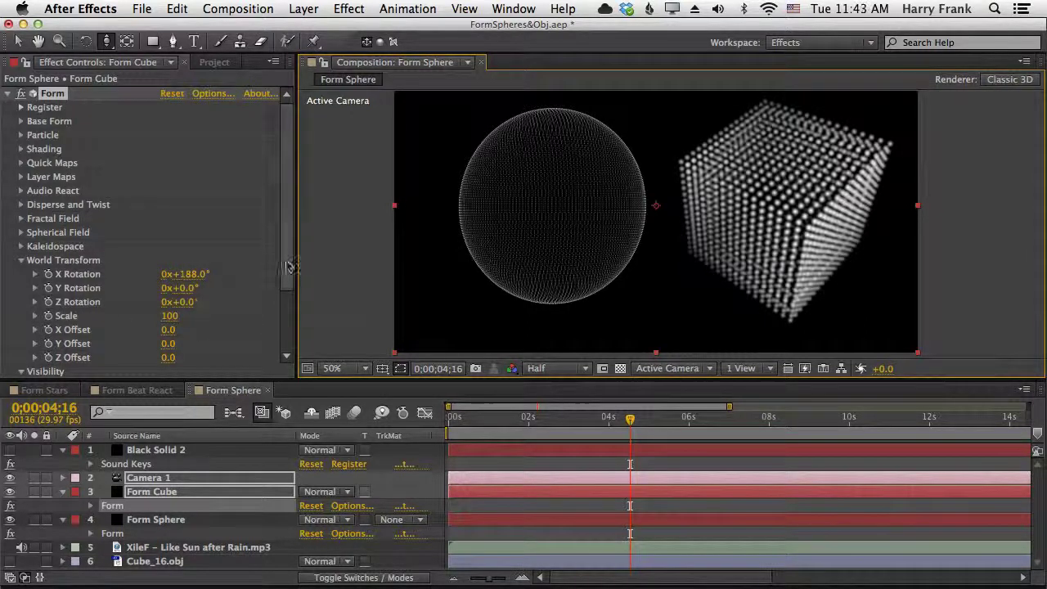
# Step: Scrub through the timeline between about 3 and 5 seconds to check how the sphere and cube react to the music
pyautogui.scroll(-3, 143, 317)
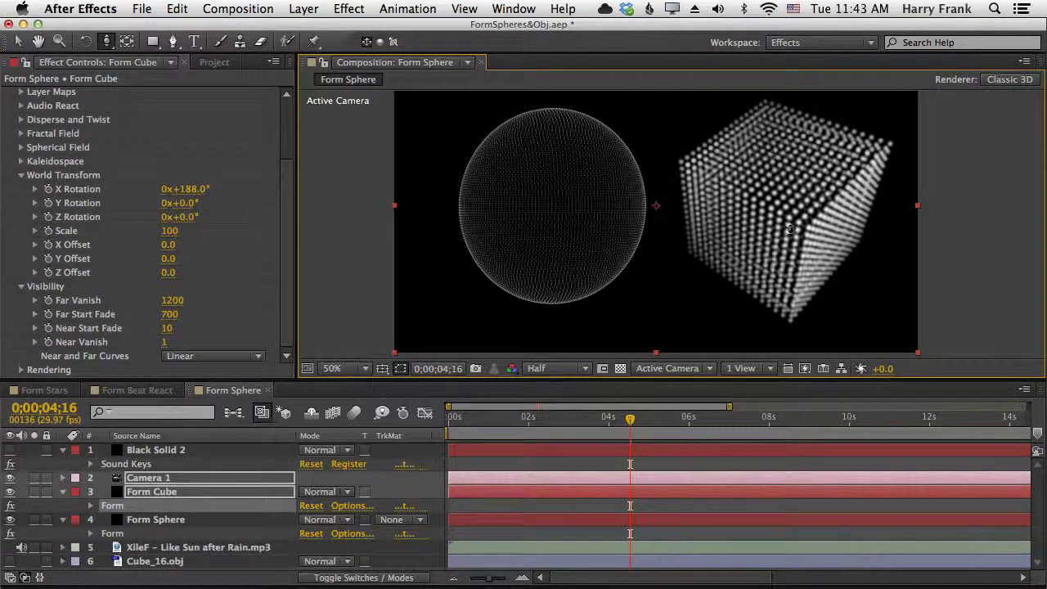
pyautogui.moveTo(628, 420); pyautogui.dragTo(647, 430)
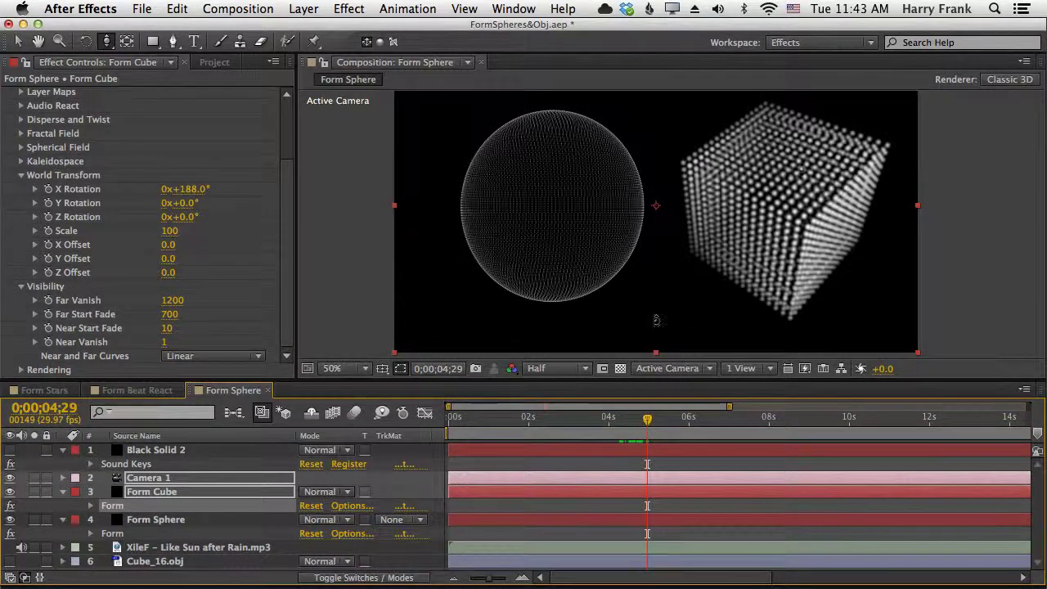
pyautogui.click(584, 427)
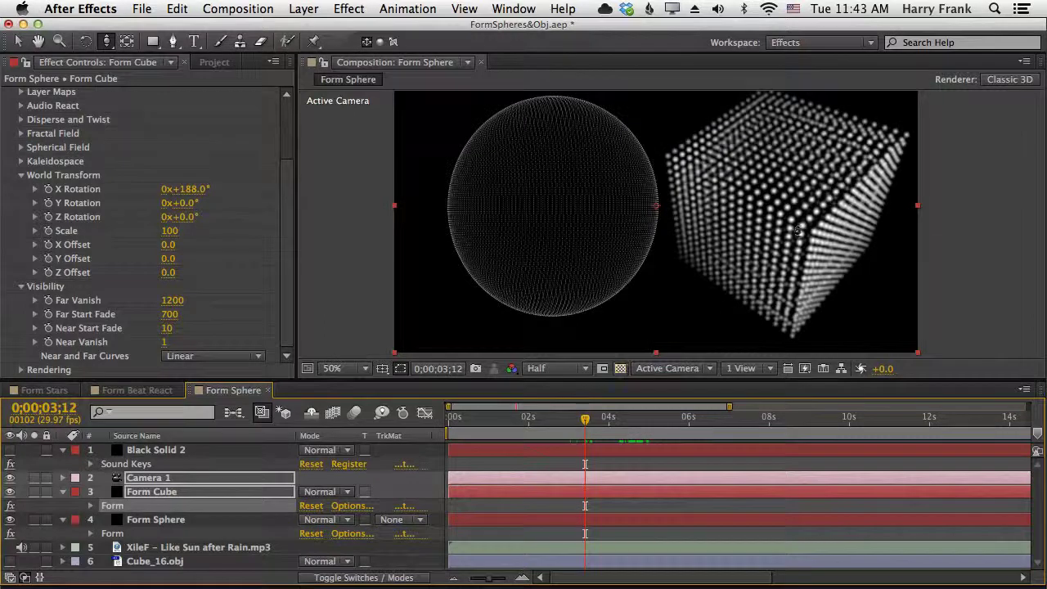
pyautogui.moveTo(606, 427); pyautogui.dragTo(646, 438)
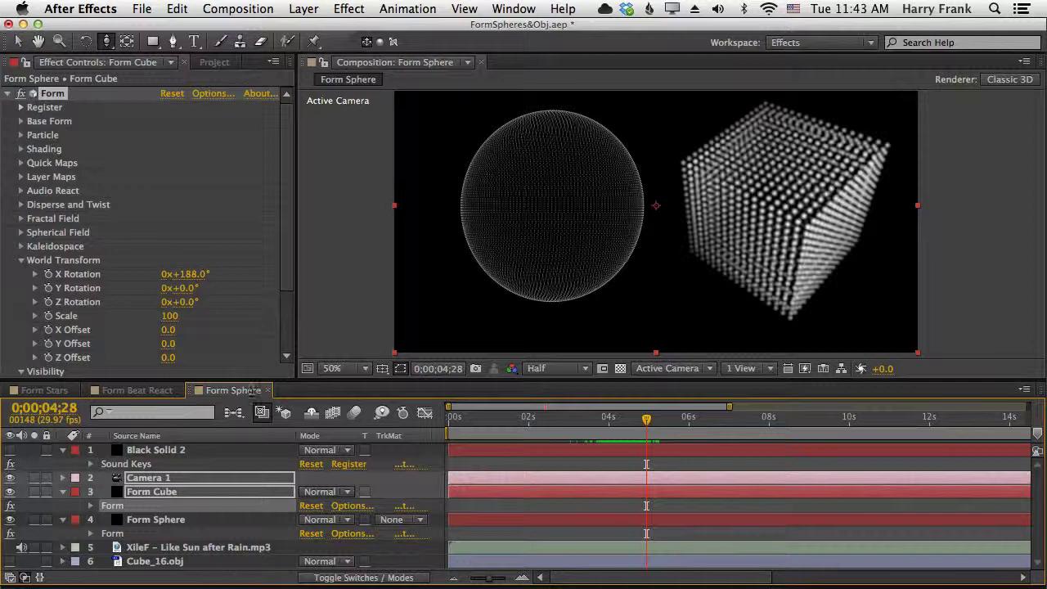
# Step: Set Form Sphere's Particles in X and Particles in Y to 80 and its particle Size to 4
pyautogui.click(112, 533)
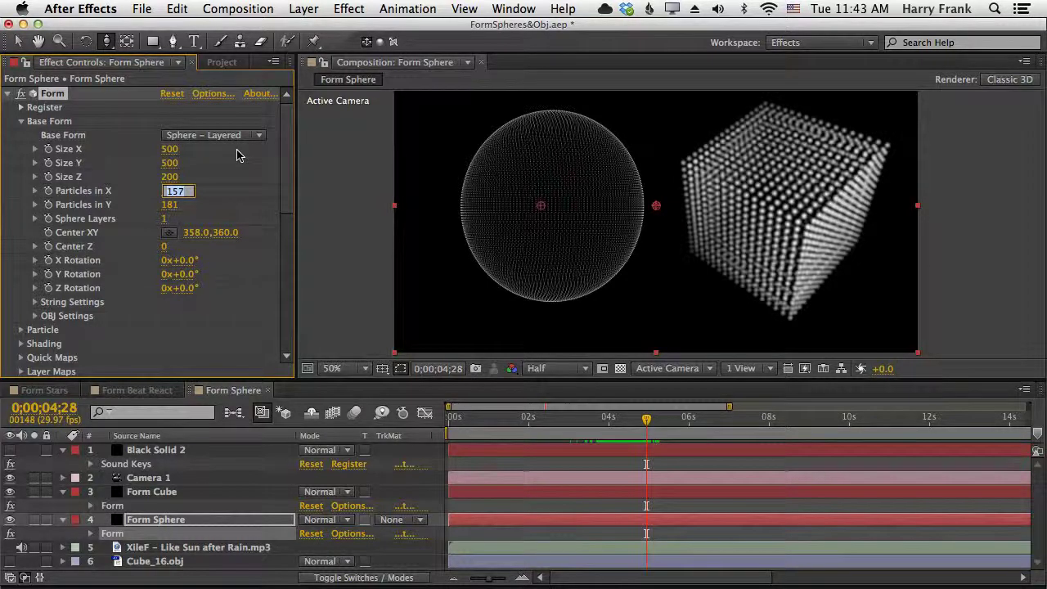
pyautogui.press('Tab')
pyautogui.write('80')
pyautogui.press('Return')
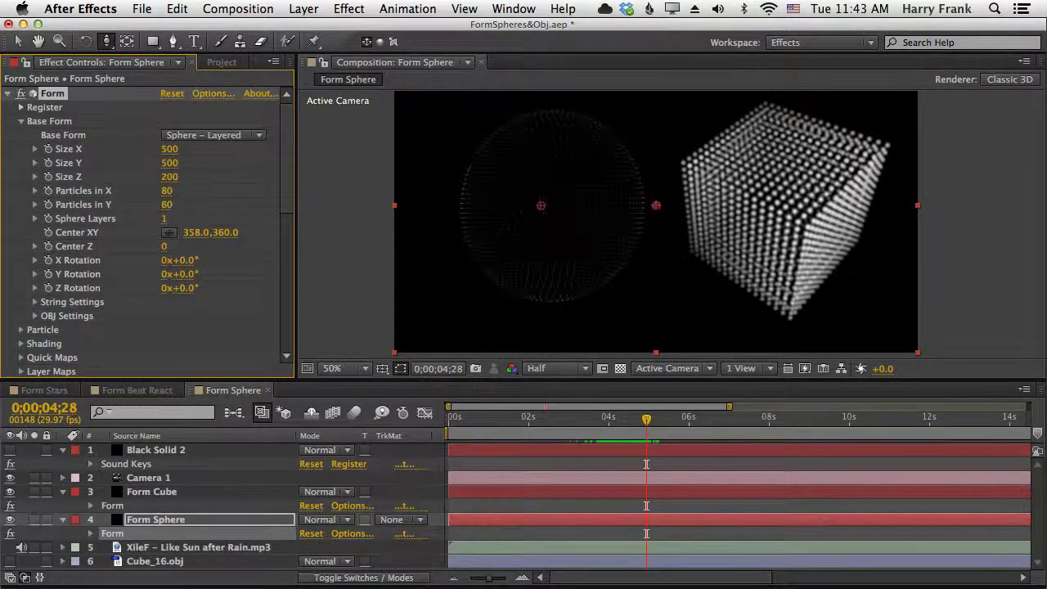
pyautogui.scroll(-3, 45, 345)
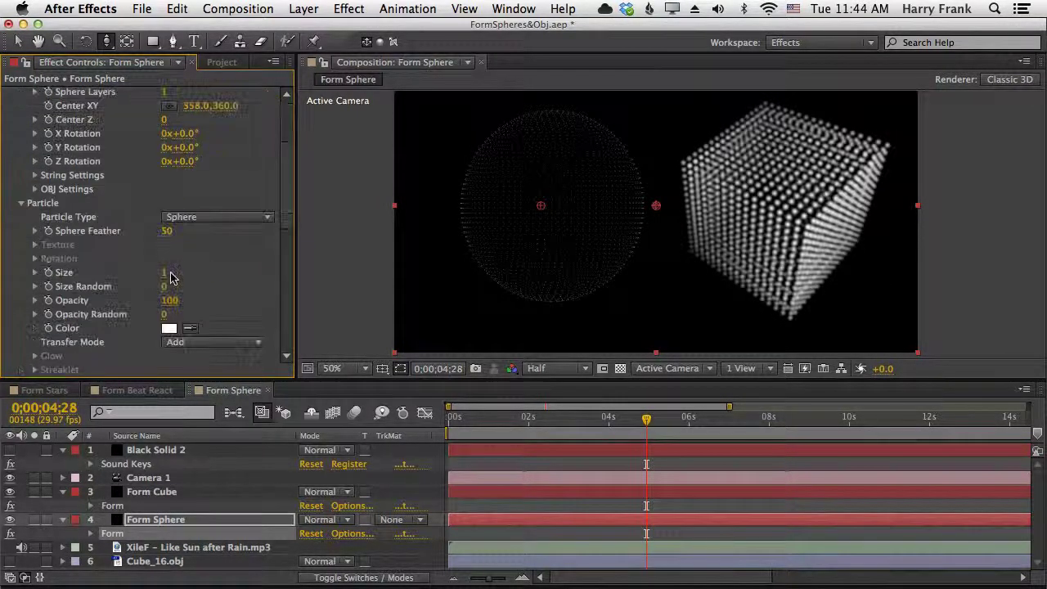
pyautogui.moveTo(164, 273); pyautogui.dragTo(187, 274)
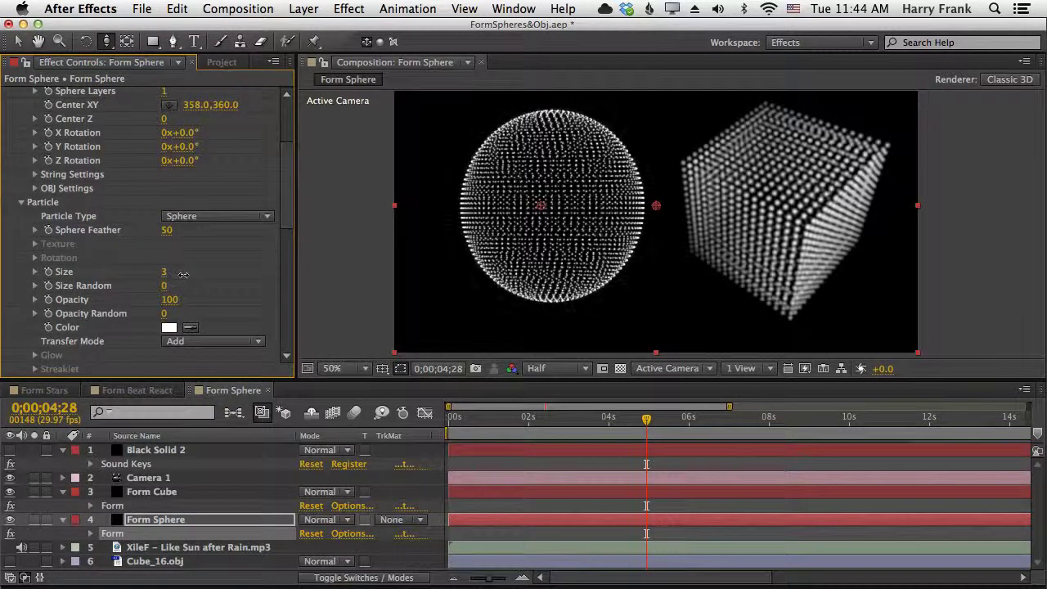
# Step: Set Form Sphere's Visibility to a Far Start Fade of 800 and a Far Vanish of 1200, and preview the animation
pyautogui.scroll(-10, 284, 205)
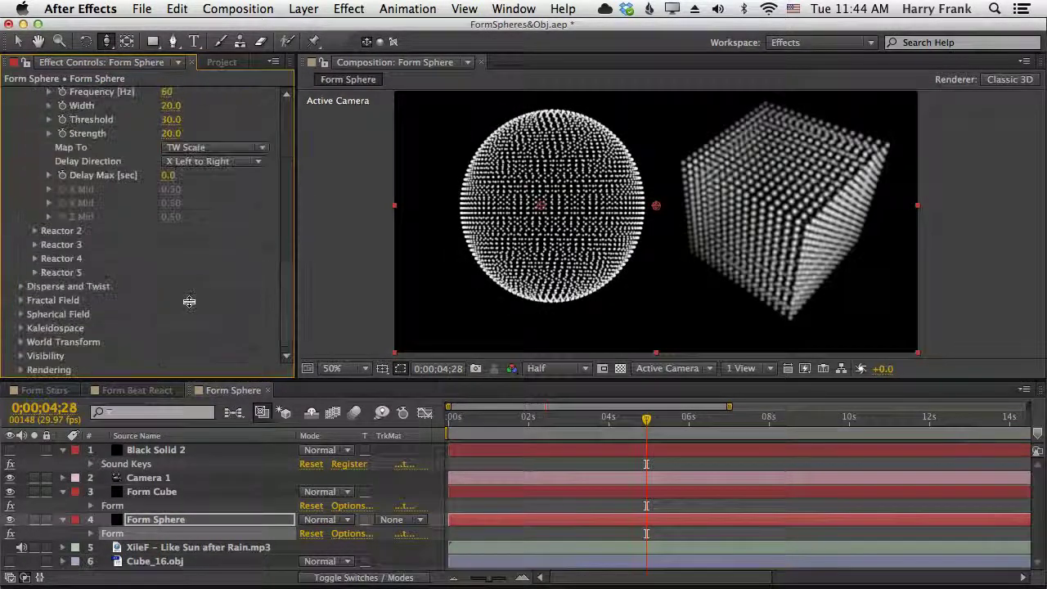
pyautogui.click(21, 356)
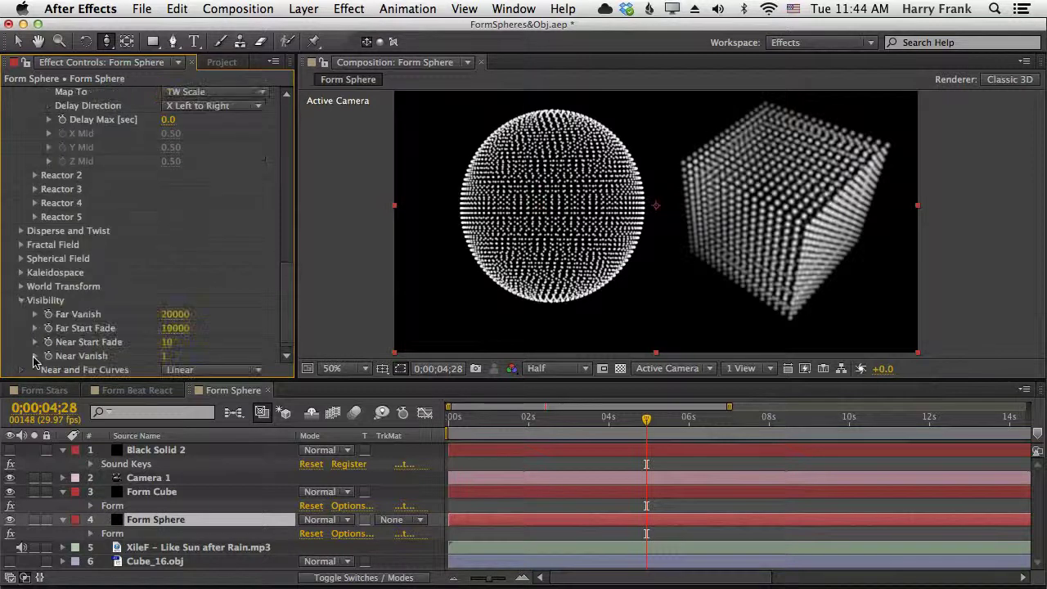
pyautogui.click(174, 328)
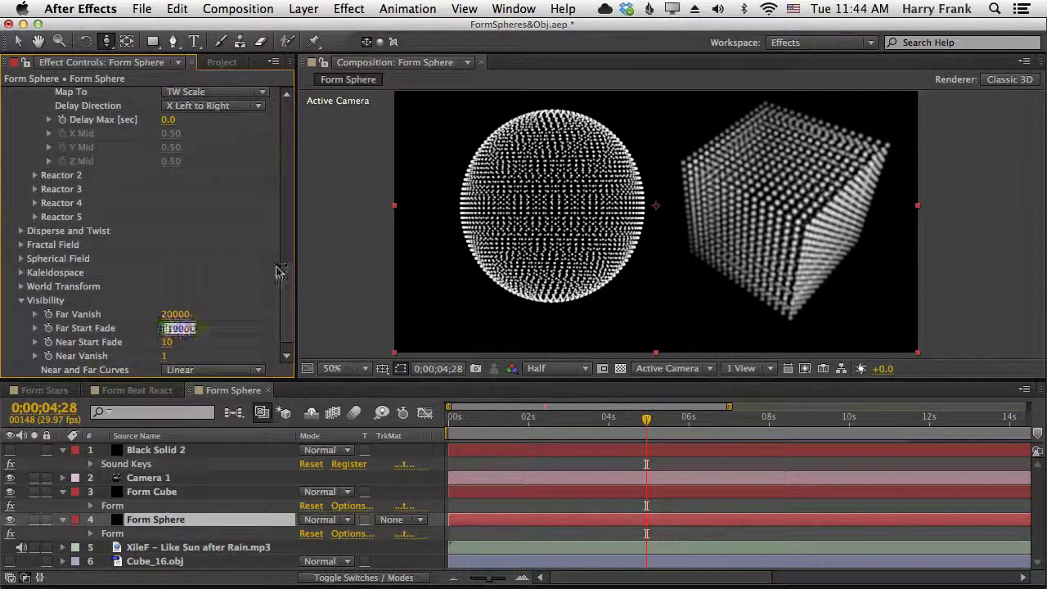
pyautogui.write('800')
pyautogui.press('Return')
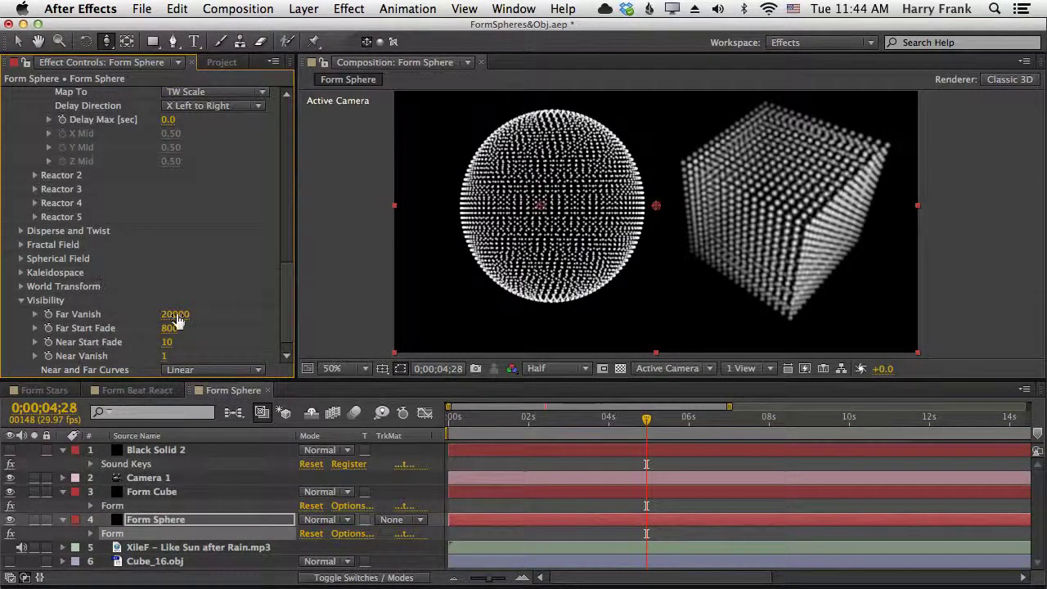
pyautogui.moveTo(51, 341); pyautogui.dragTo(77, 360)
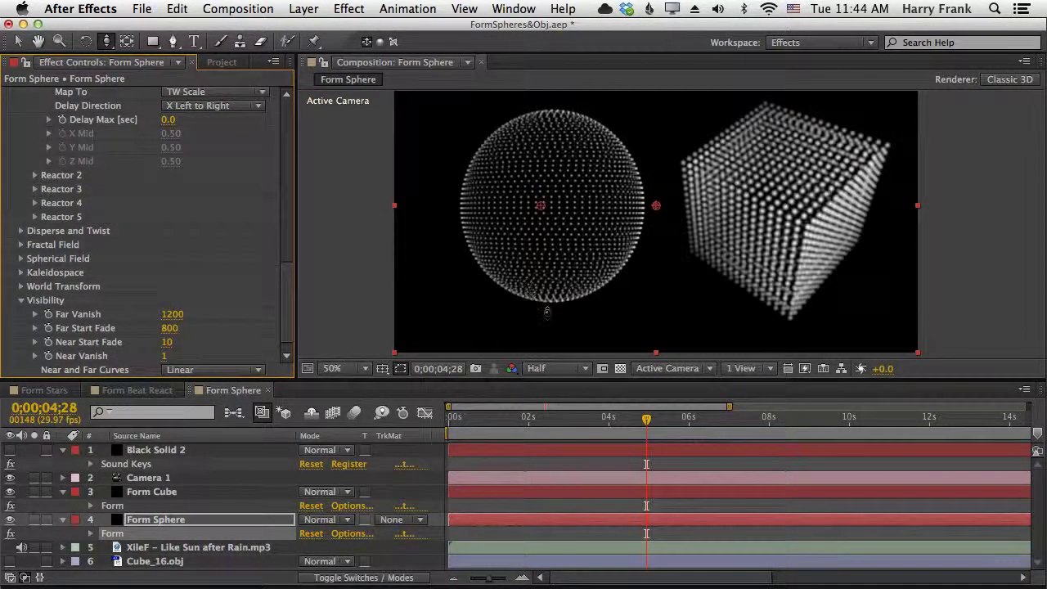
pyautogui.moveTo(537, 421); pyautogui.dragTo(610, 423)
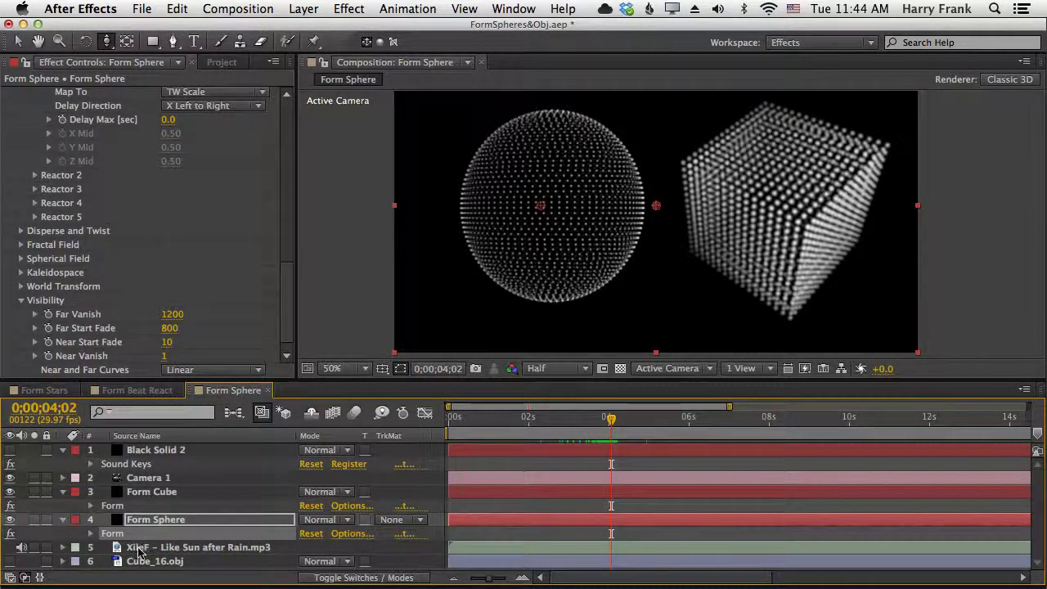
# Step: Change Form Cube's particle Color from white to a golden yellow
pyautogui.click(139, 491)
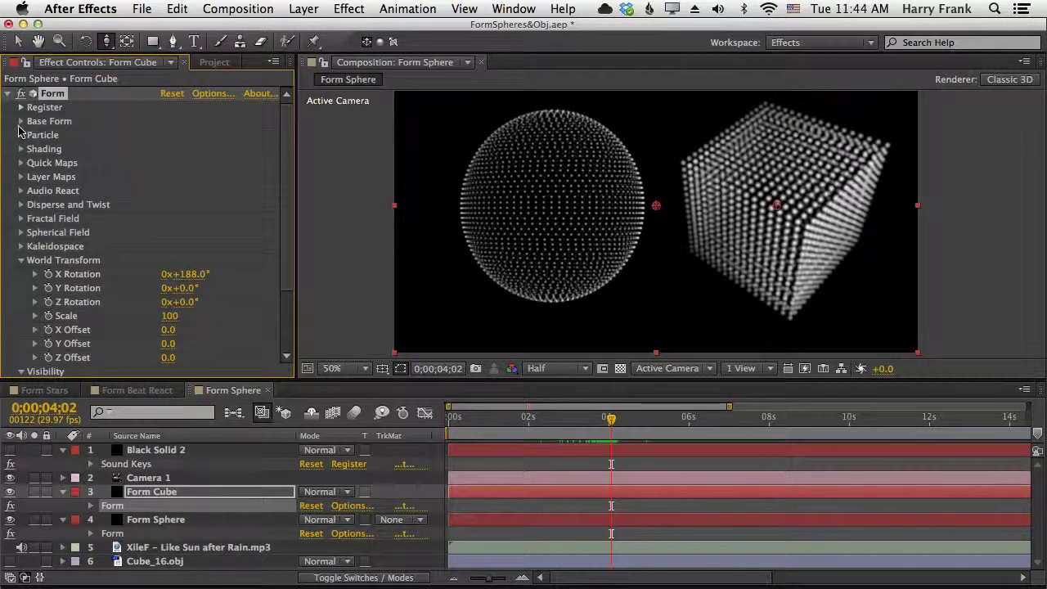
pyautogui.click(170, 260)
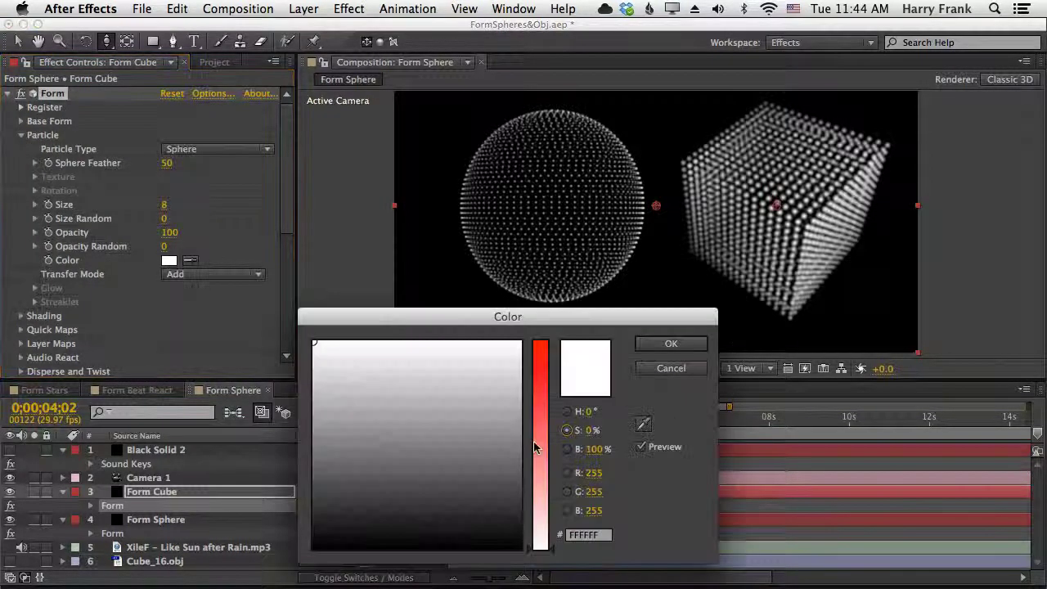
pyautogui.click(566, 430)
pyautogui.moveTo(425, 376); pyautogui.dragTo(337, 348)
pyautogui.click(671, 344)
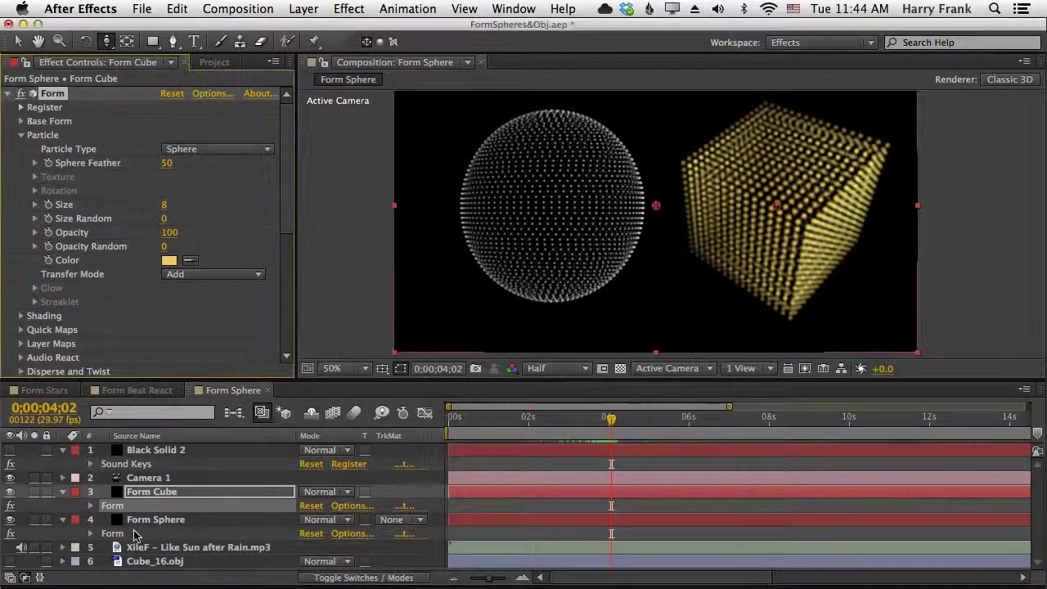
# Step: Change Form Sphere's particle Color from white to a bright green
pyautogui.click(112, 533)
pyautogui.scroll(-10, 186, 150)
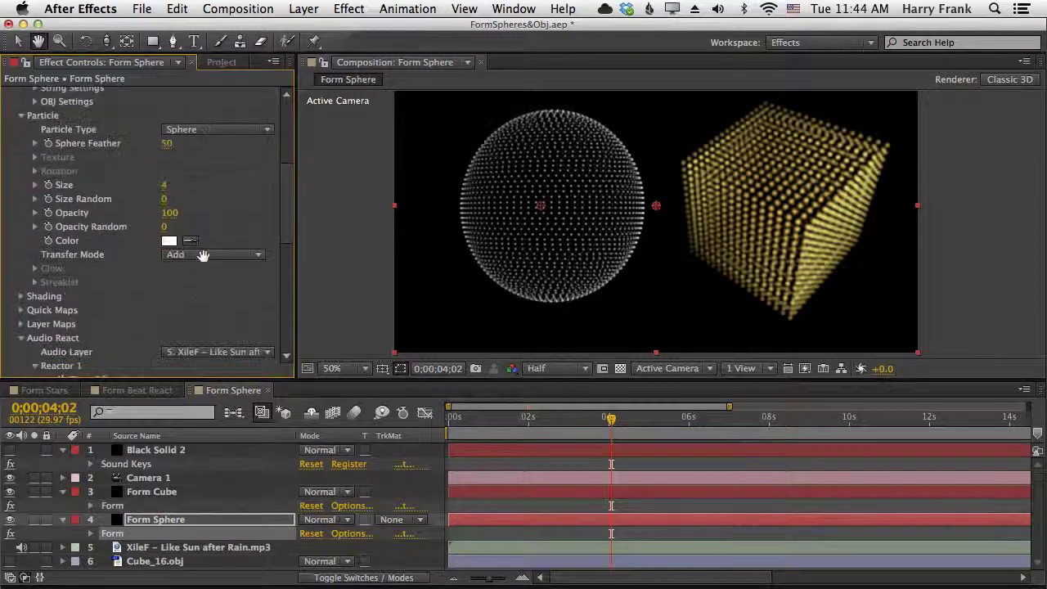
pyautogui.press('c')
pyautogui.click(168, 148)
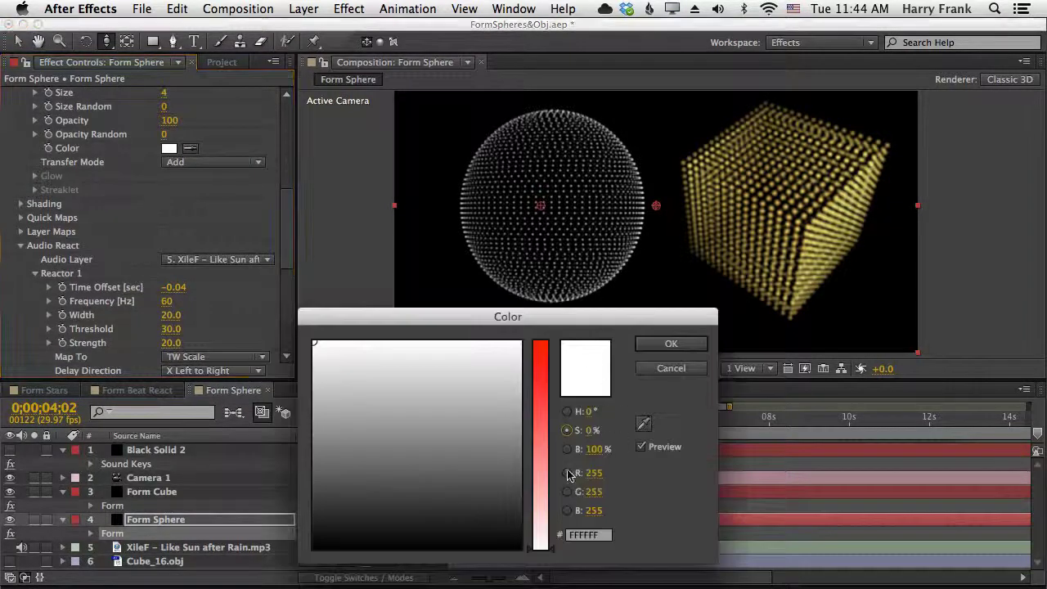
pyautogui.click(567, 431)
pyautogui.click(365, 353)
pyautogui.moveTo(365, 353); pyautogui.dragTo(379, 358)
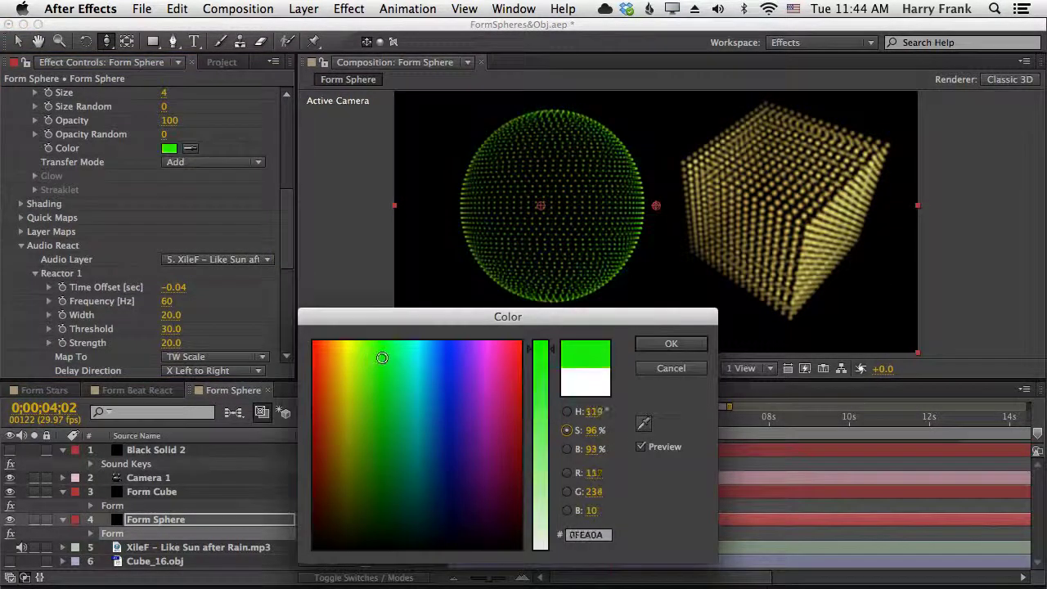
pyautogui.press('Return')
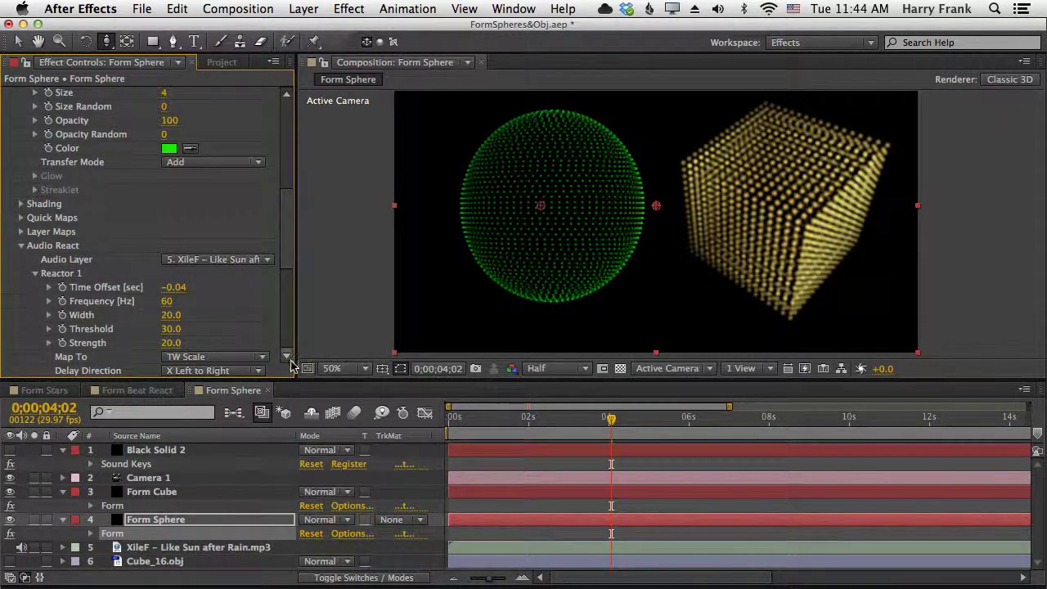
# Step: Set the Frequency of Reactor 1 in Form Cube's Audio React settings to 6000 Hz
pyautogui.press('super+Up')
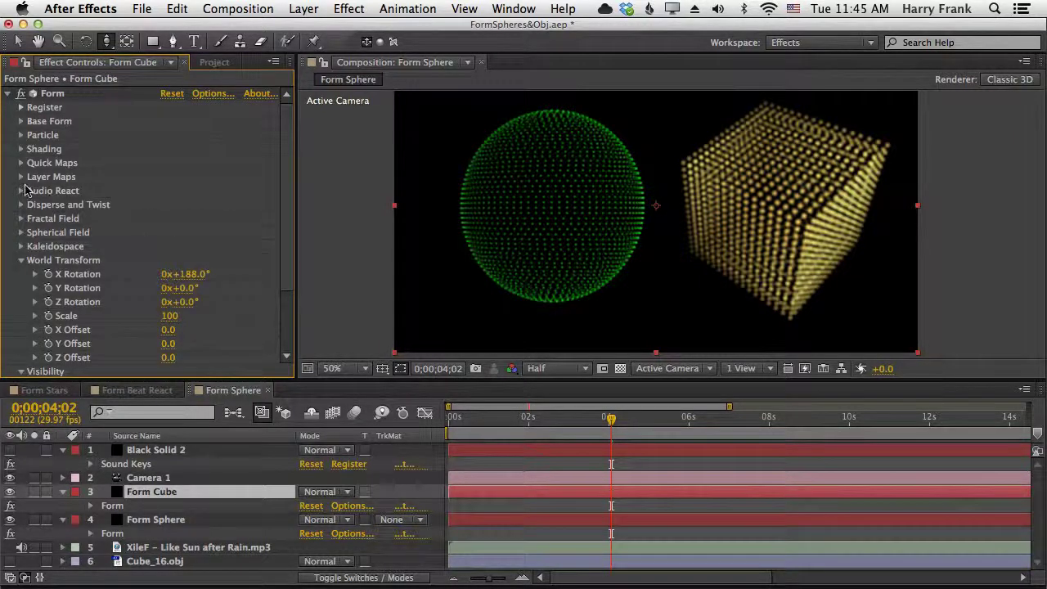
pyautogui.click(22, 193)
pyautogui.scroll(-2, 47, 204)
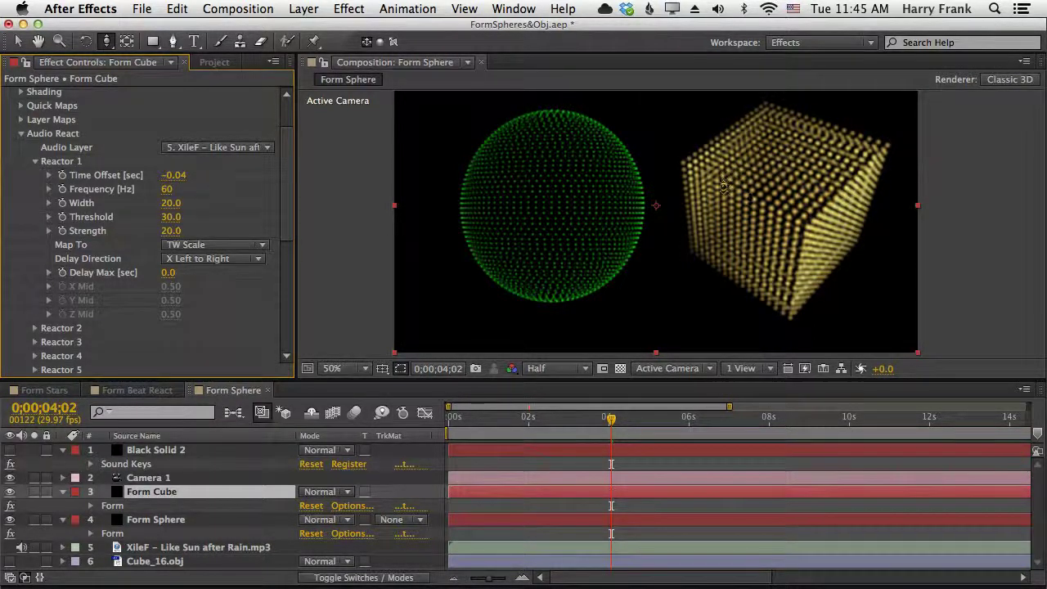
pyautogui.click(576, 419)
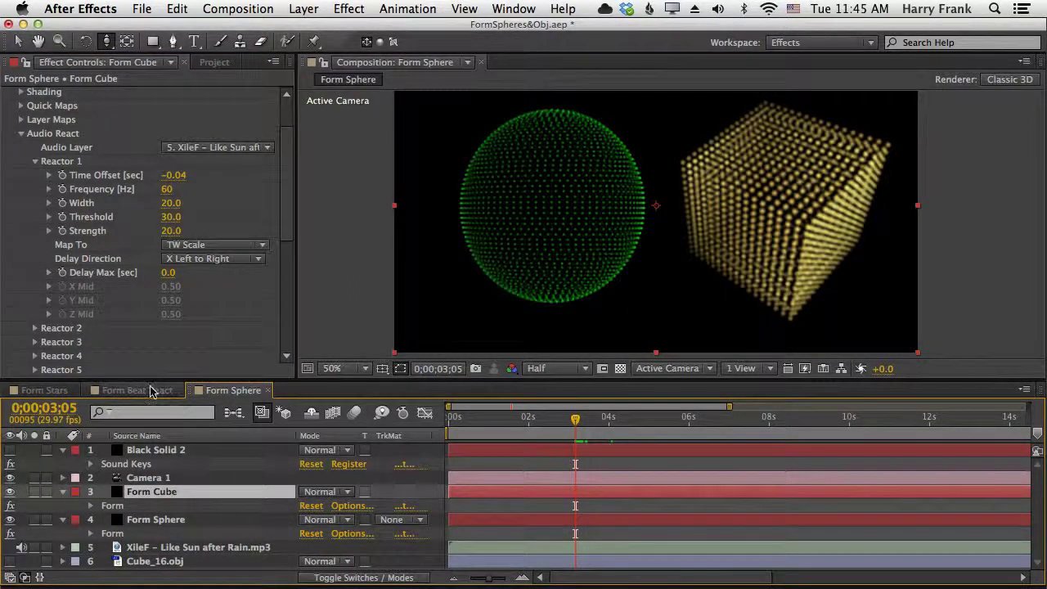
pyautogui.click(112, 506)
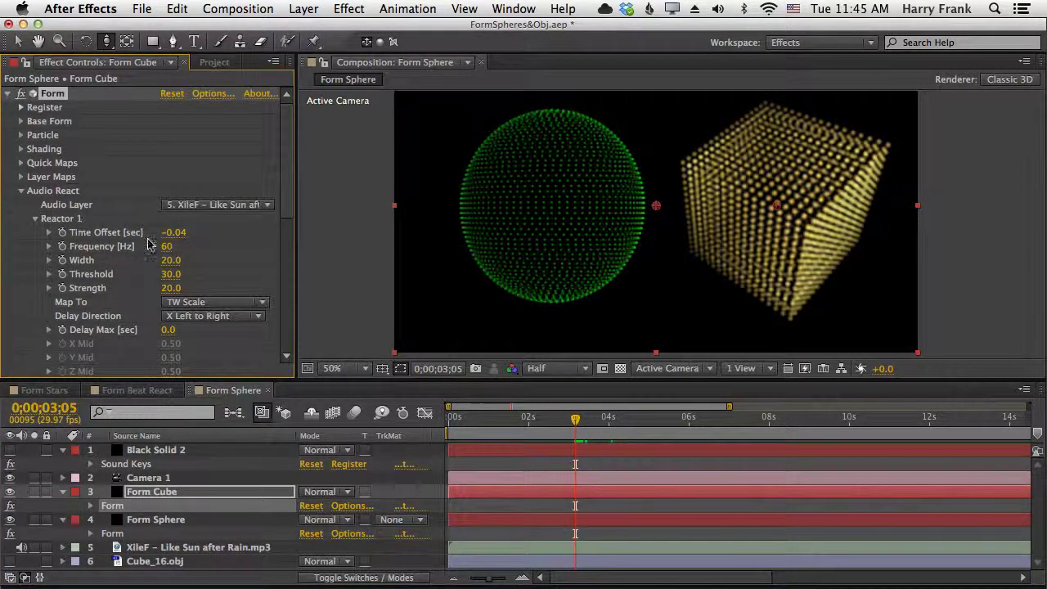
pyautogui.moveTo(166, 247); pyautogui.dragTo(96, 255)
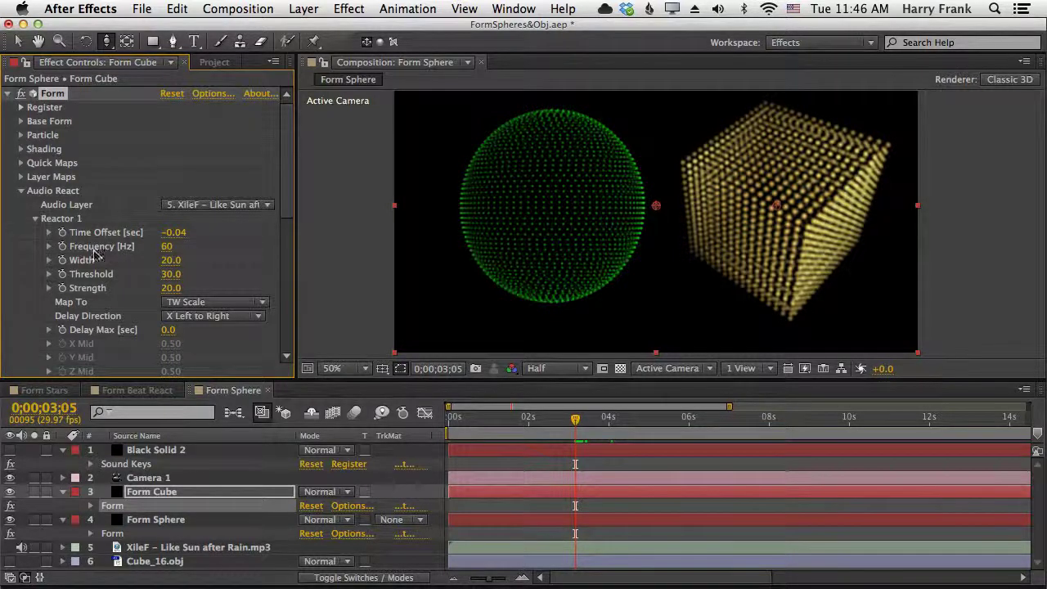
pyautogui.click(167, 246)
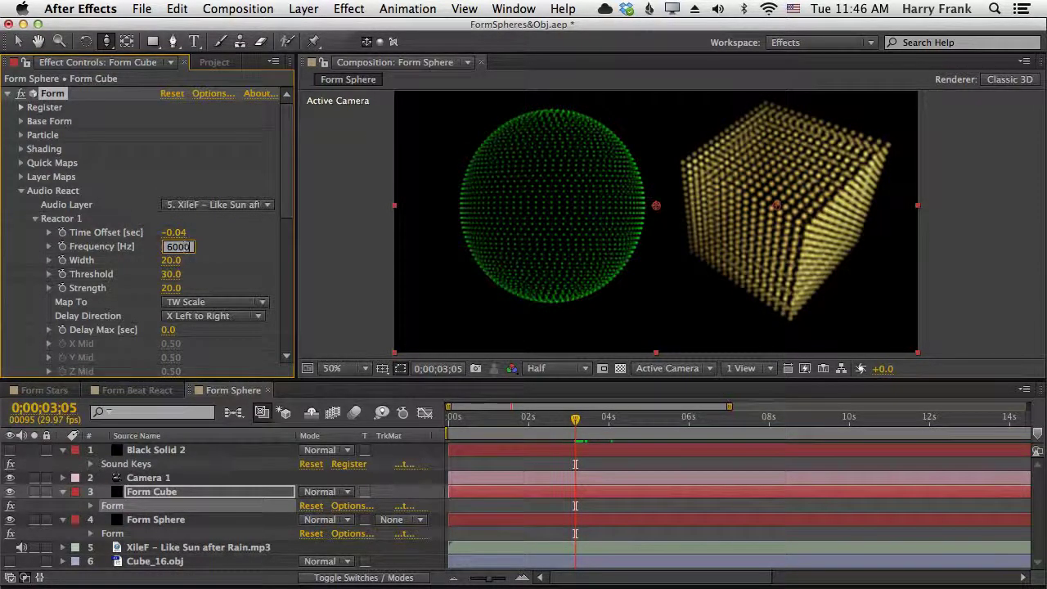
pyautogui.press('Return')
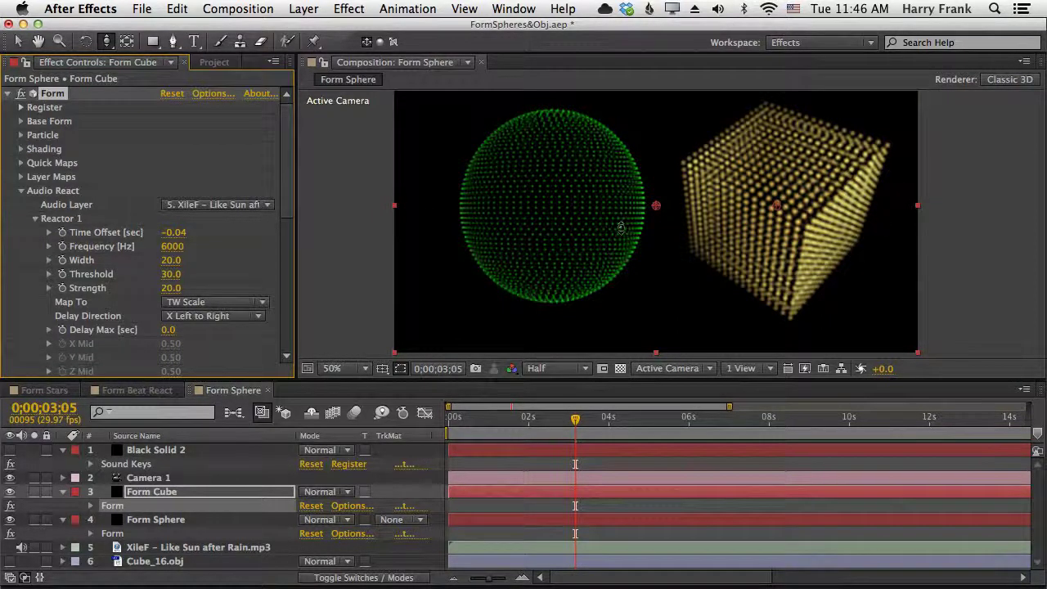
# Step: Raise Form Cube's Reactor 1 Strength to 290 and scrub between about 3 and 6 seconds to check the reaction
pyautogui.moveTo(577, 420); pyautogui.dragTo(613, 422)
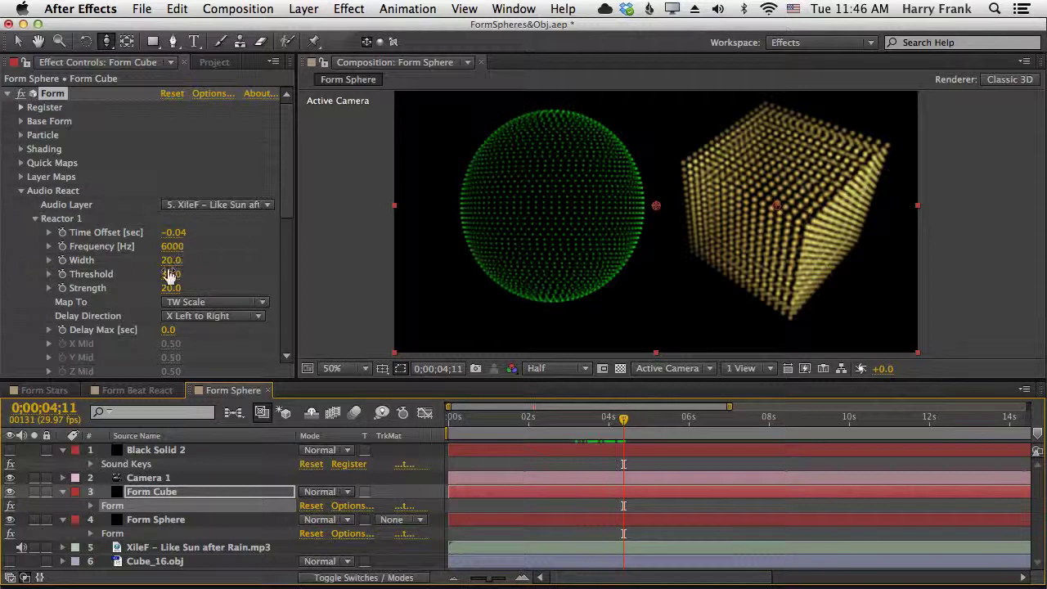
pyautogui.moveTo(170, 288)
pyautogui.mouseDown()
pyautogui.moveTo(213, 292)
pyautogui.moveTo(185, 287)
pyautogui.mouseUp()
pyautogui.click(627, 420)
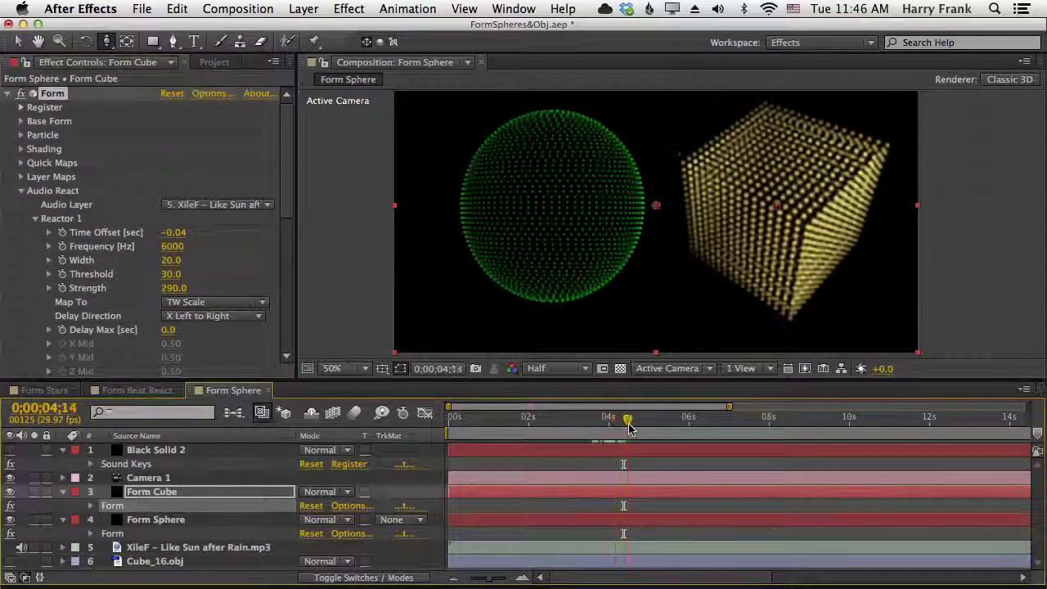
pyautogui.moveTo(629, 425); pyautogui.dragTo(701, 442)
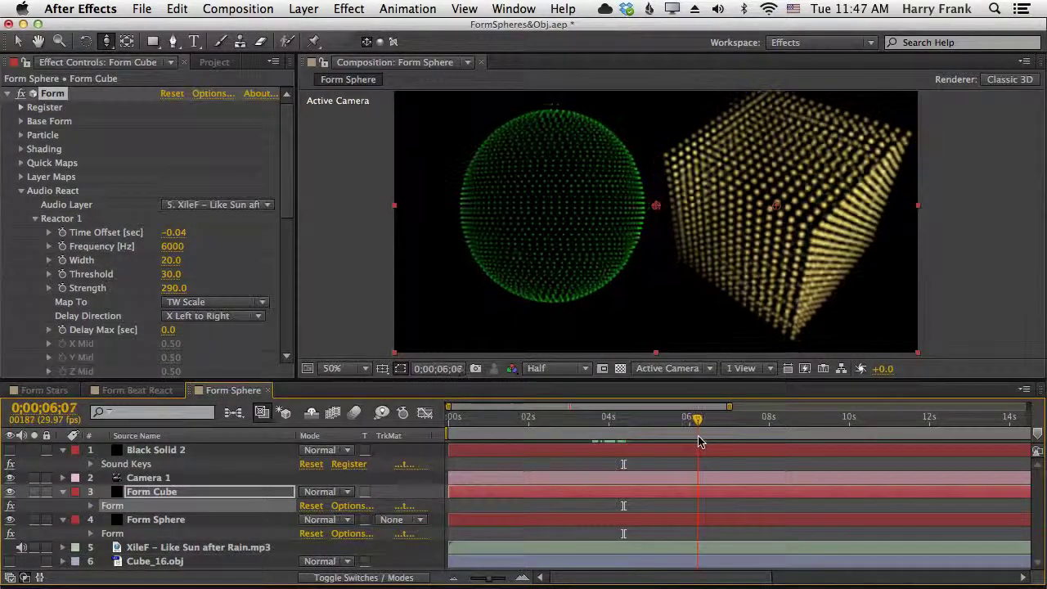
# Step: Set Form Cube's Reactor 1 Threshold to 56 and Width to 5, scrubbing the timeline to check the pulses
pyautogui.moveTo(175, 279); pyautogui.dragTo(200, 275)
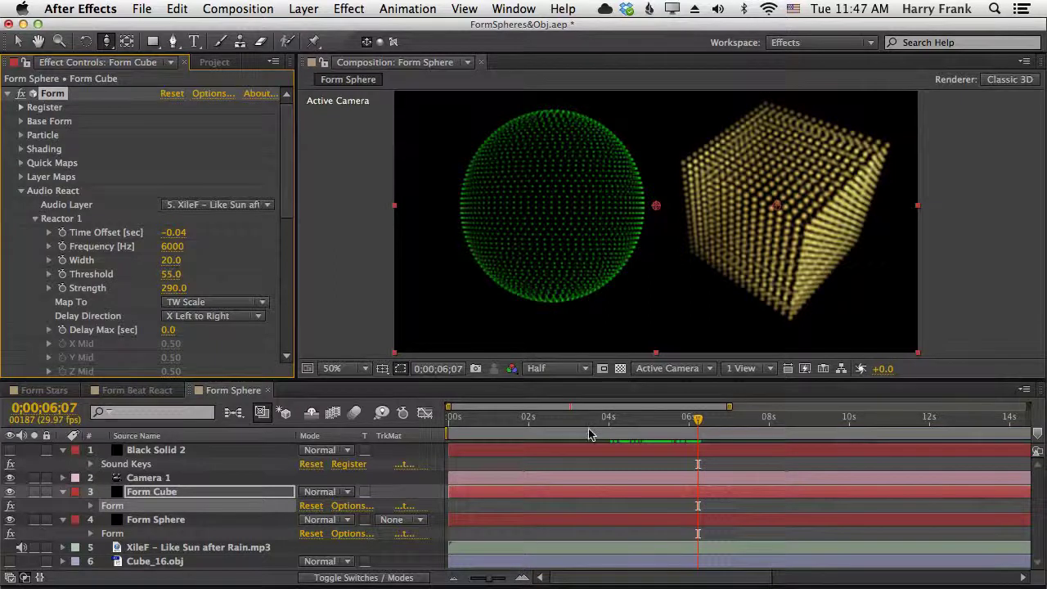
pyautogui.moveTo(591, 422); pyautogui.dragTo(661, 431)
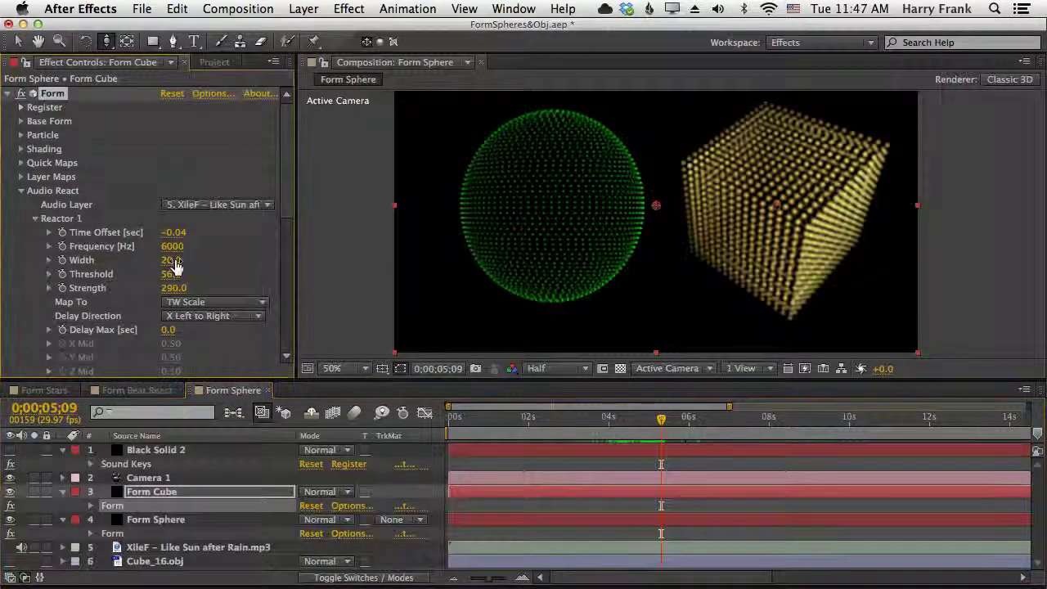
pyautogui.click(171, 260)
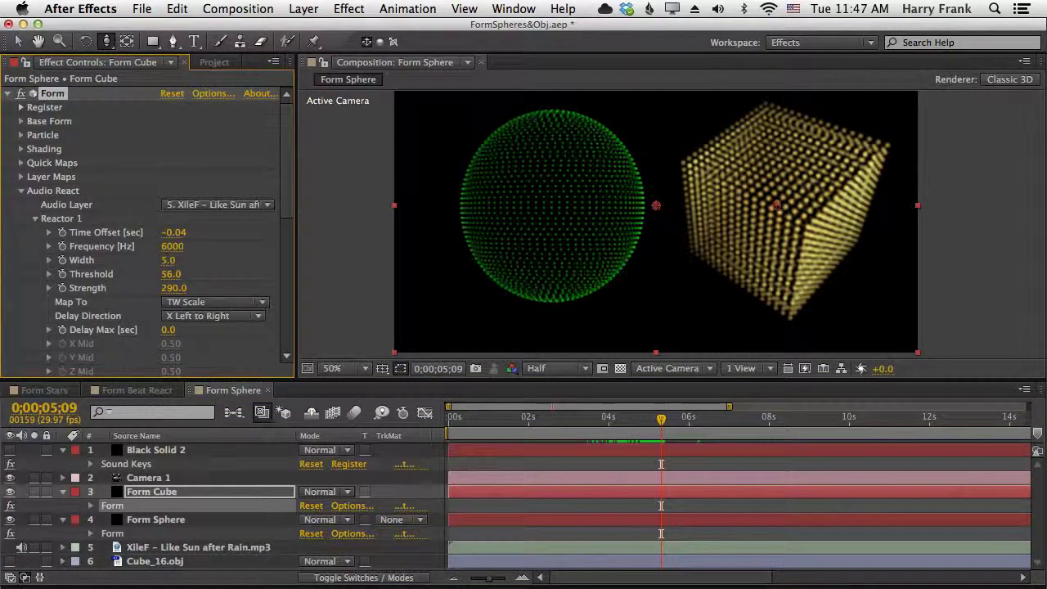
pyautogui.moveTo(571, 431); pyautogui.dragTo(714, 452)
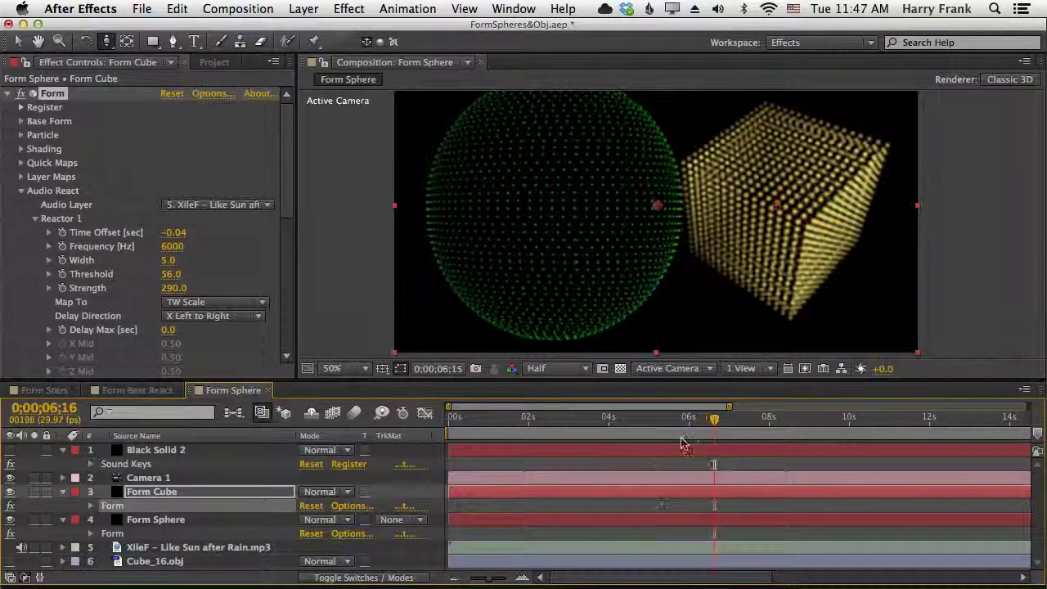
# Step: Set Form Cube's Reactor 1 Delay Max to 0.2 seconds, keep Delay Direction at X Left to Right, and preview the animation
pyautogui.click(167, 331)
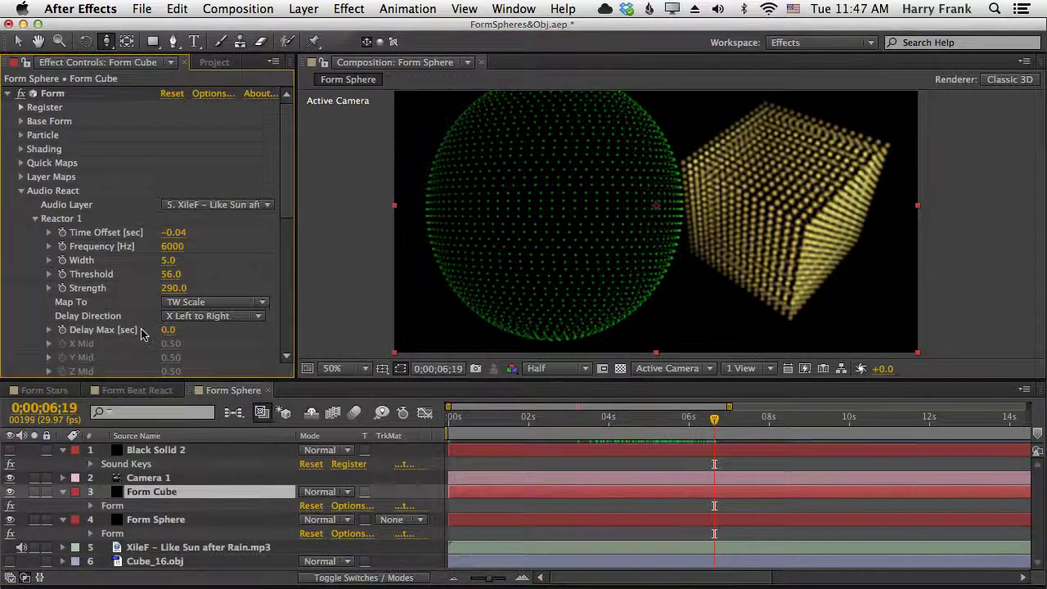
pyautogui.write('0')
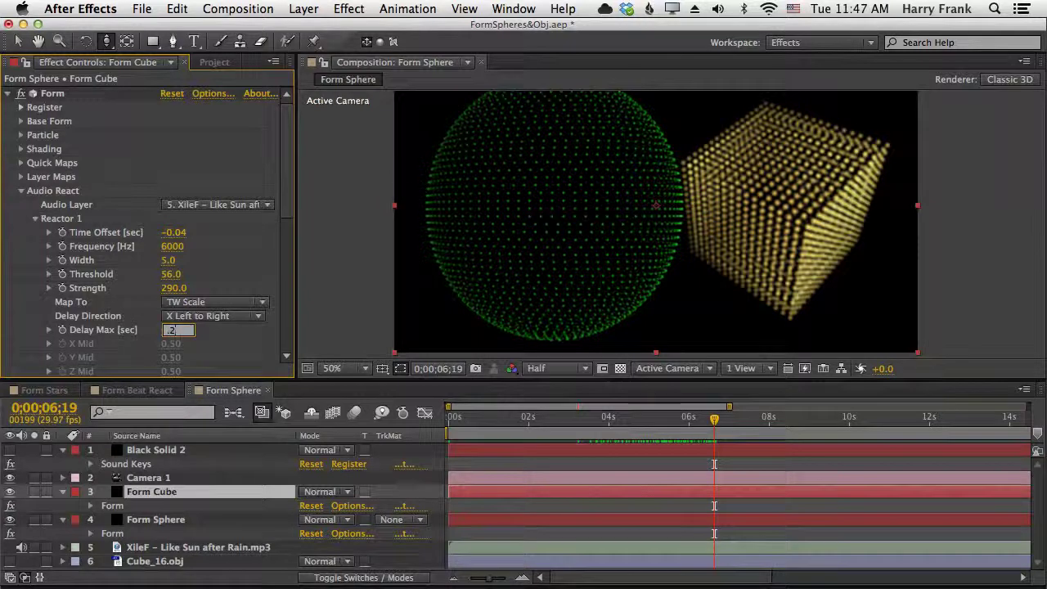
pyautogui.write('.2')
pyautogui.press('Return')
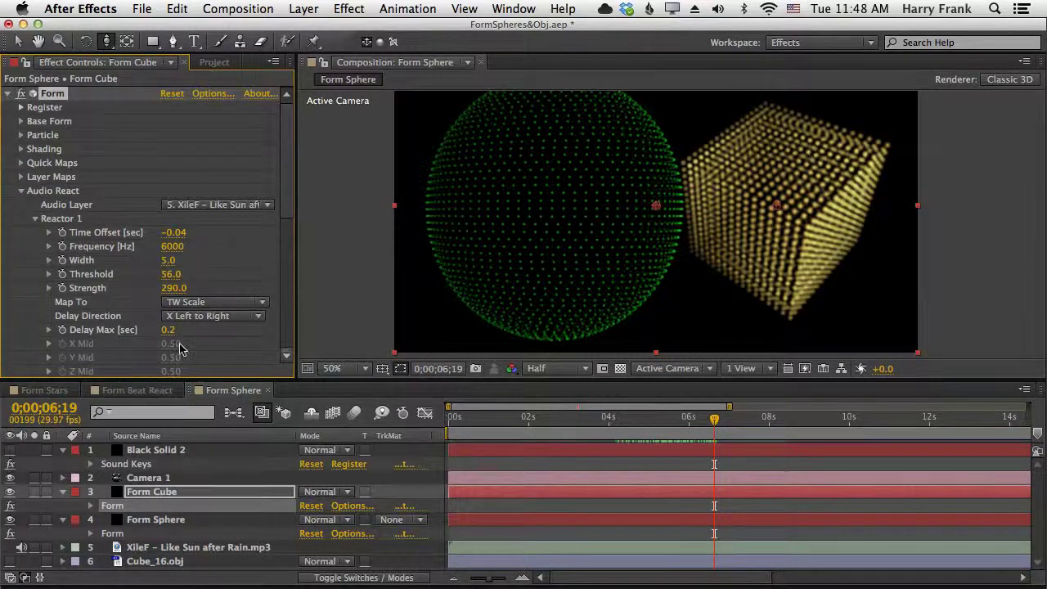
pyautogui.click(210, 315)
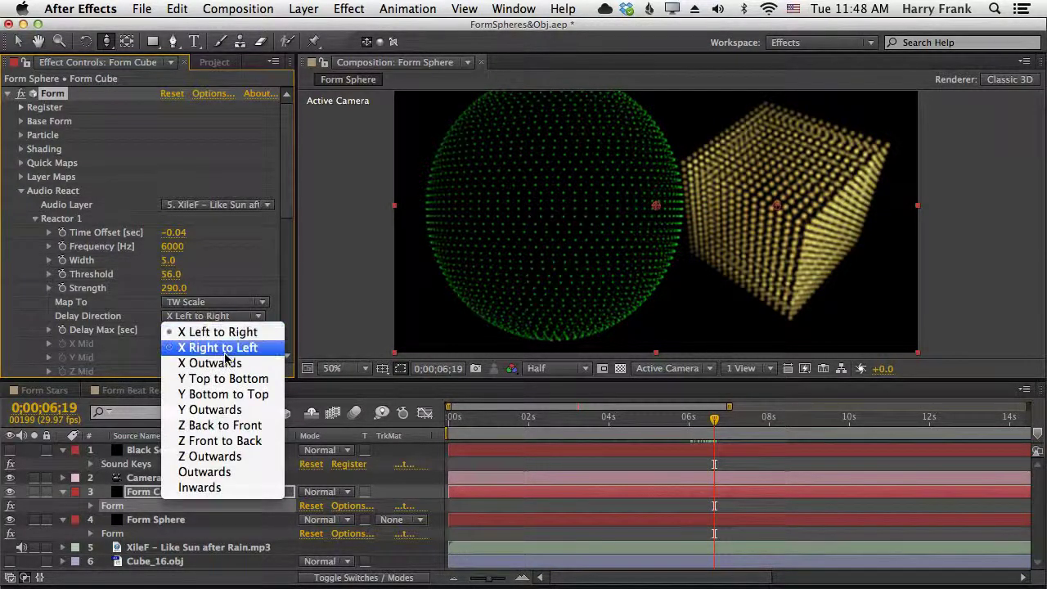
pyautogui.click(838, 217)
pyautogui.press('v')
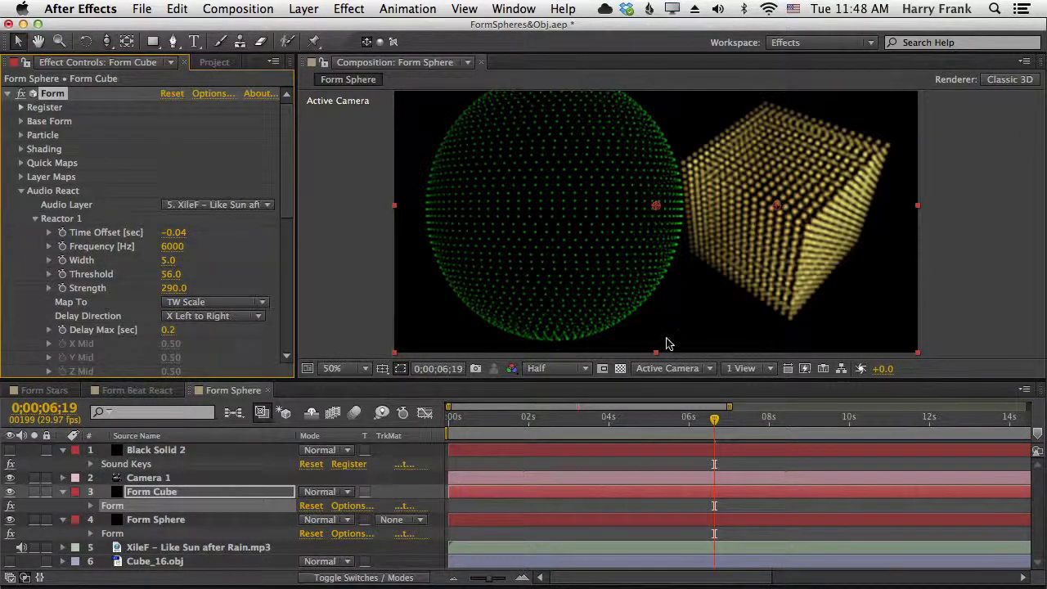
pyautogui.press('KP_0')
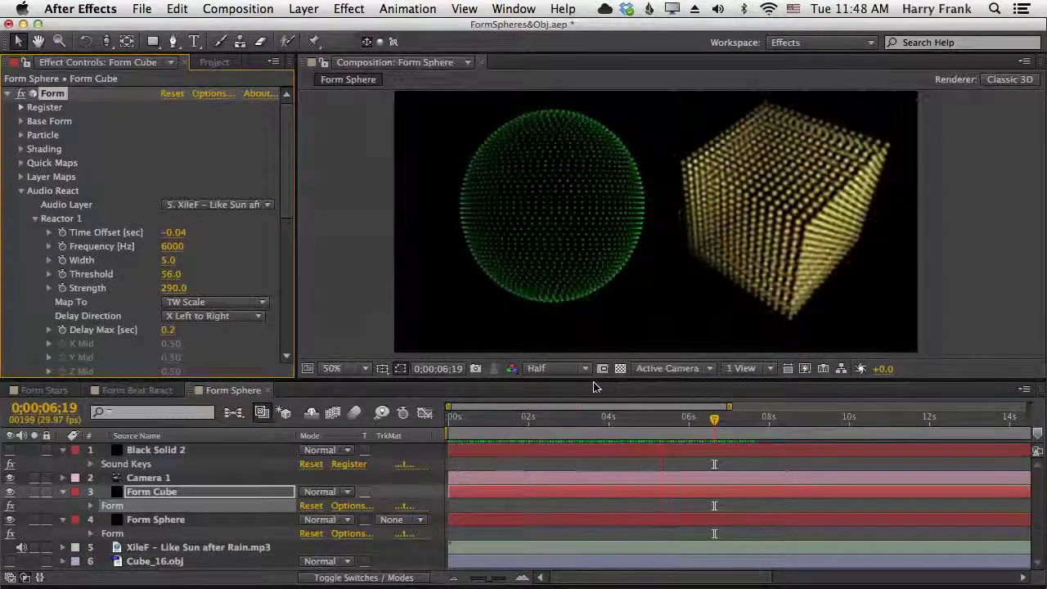
# Step: Set the Displace value in Form Cube's Fractal Field to 15
pyautogui.scroll(-10, 15, 137)
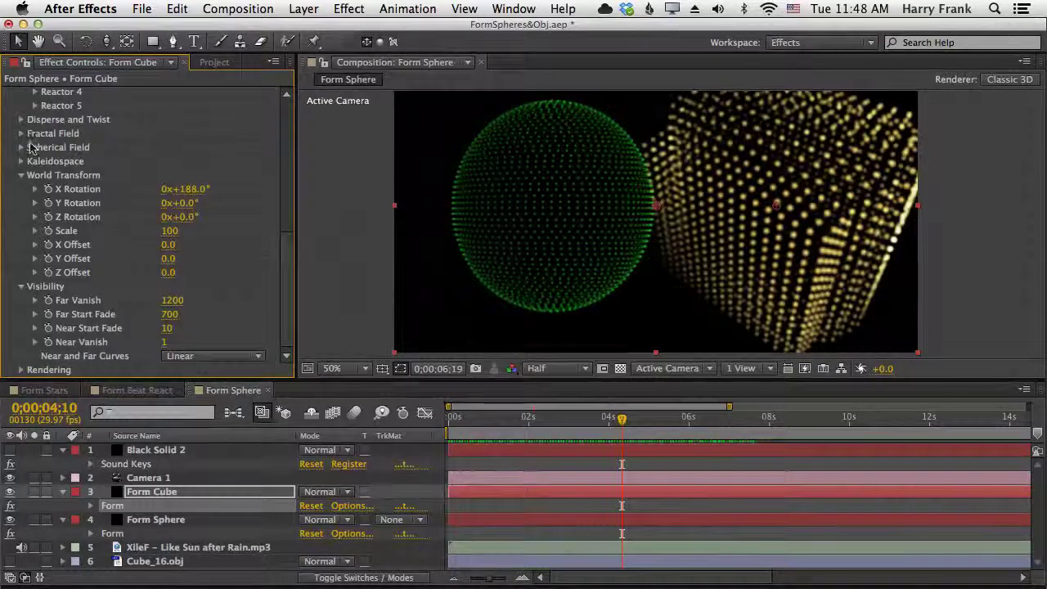
pyautogui.click(20, 133)
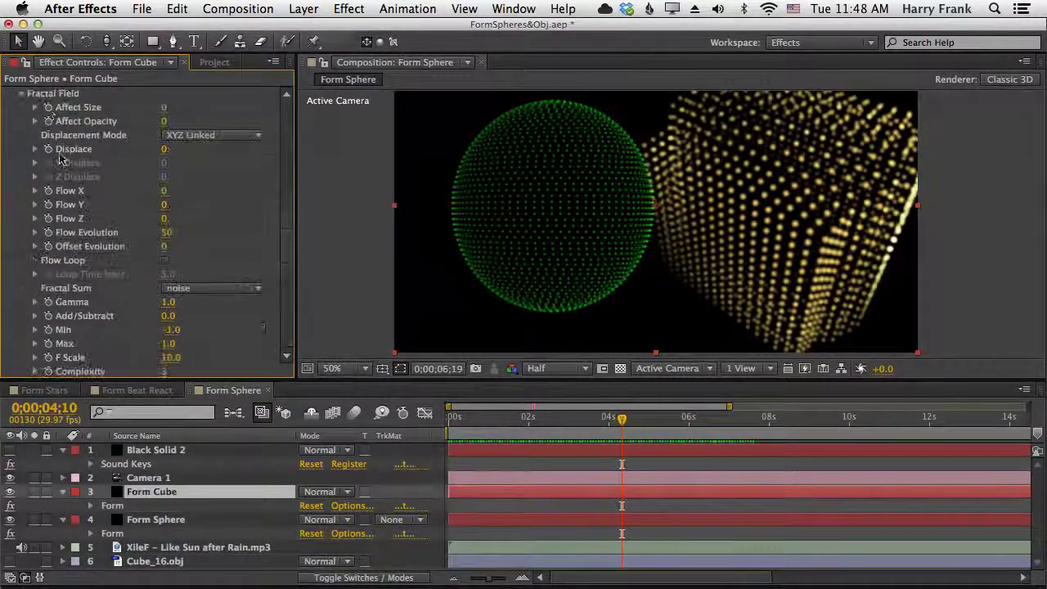
pyautogui.moveTo(163, 149); pyautogui.dragTo(175, 149)
pyautogui.click(164, 150)
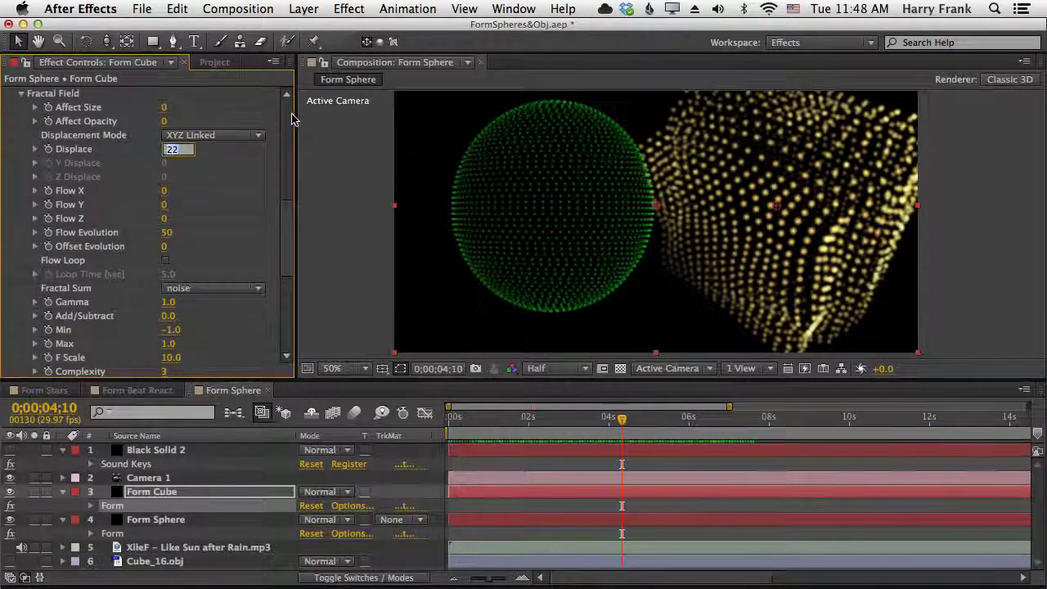
pyautogui.write('15')
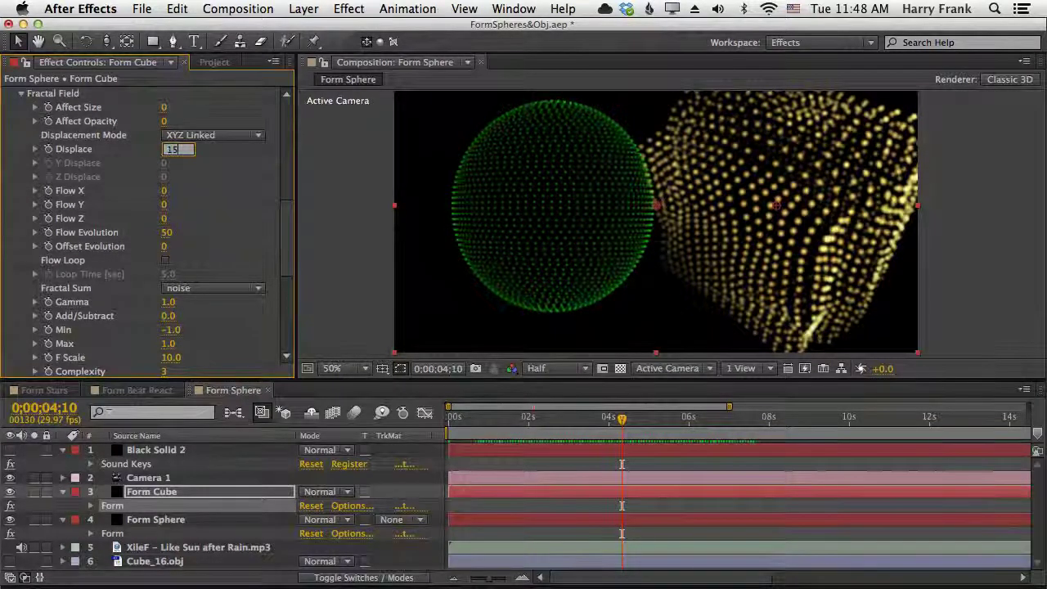
pyautogui.press('Return')
# Step: Set Form Cube's Reactor 2 Time Offset to -0.04 seconds, matching Reactor 1
pyautogui.moveTo(281, 239); pyautogui.dragTo(288, 140)
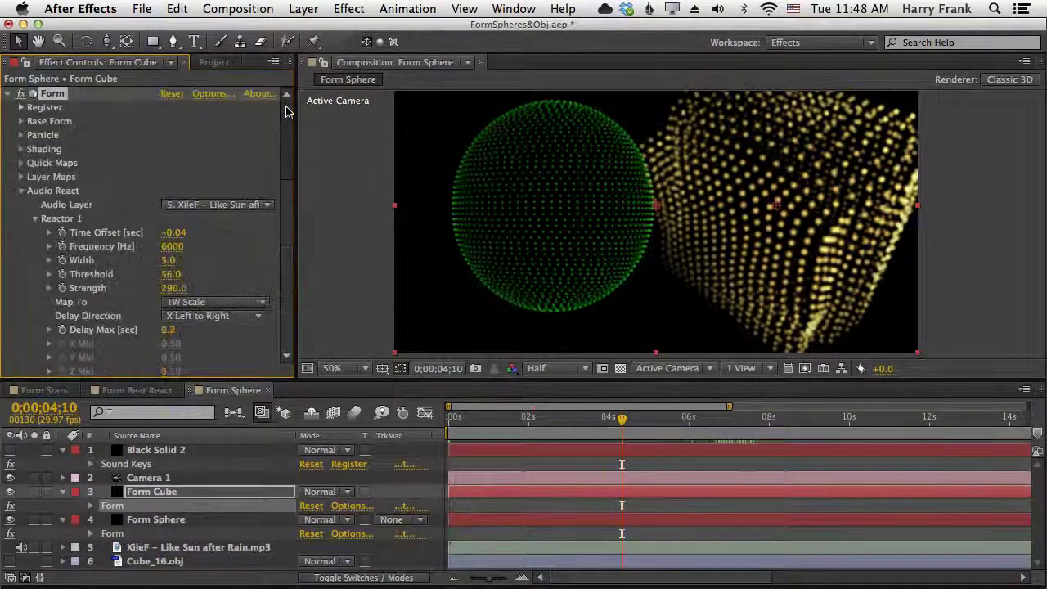
pyautogui.scroll(-4, 287, 141)
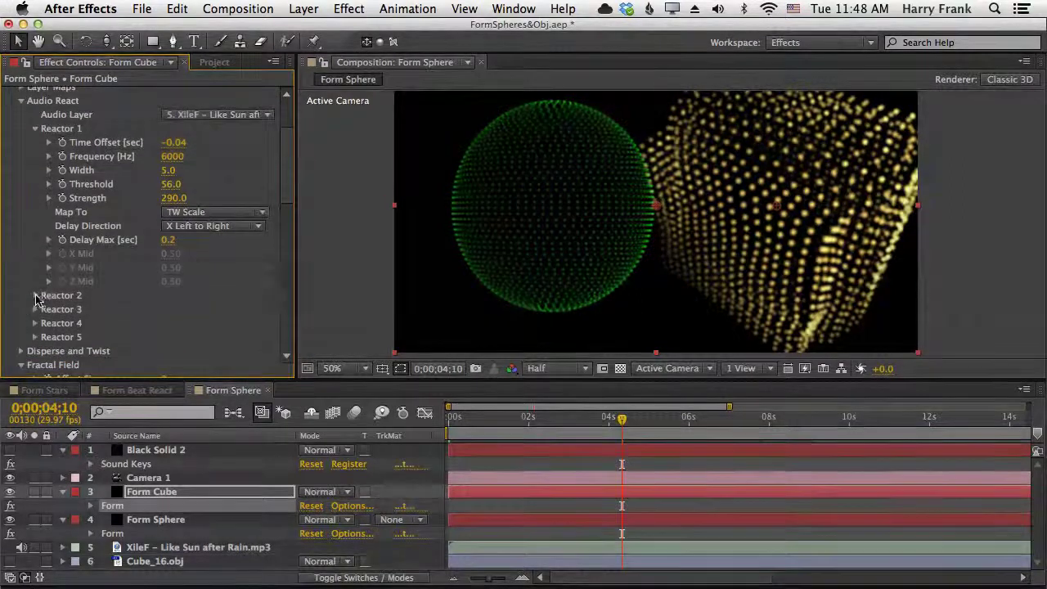
pyautogui.click(34, 295)
pyautogui.scroll(-3, 49, 294)
pyautogui.scroll(2, 181, 278)
pyautogui.scroll(1, 185, 301)
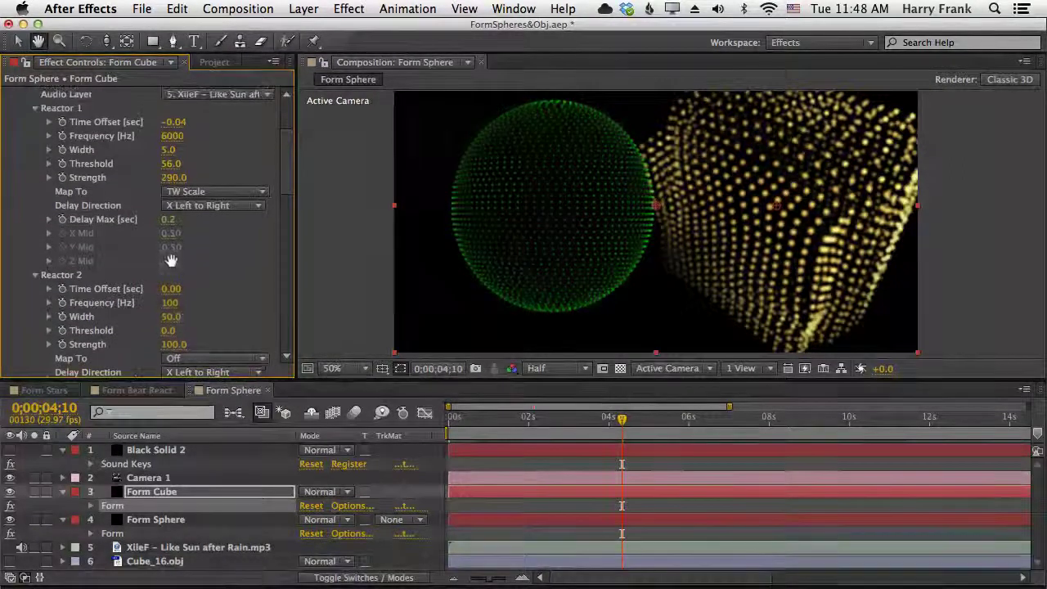
pyautogui.click(175, 122)
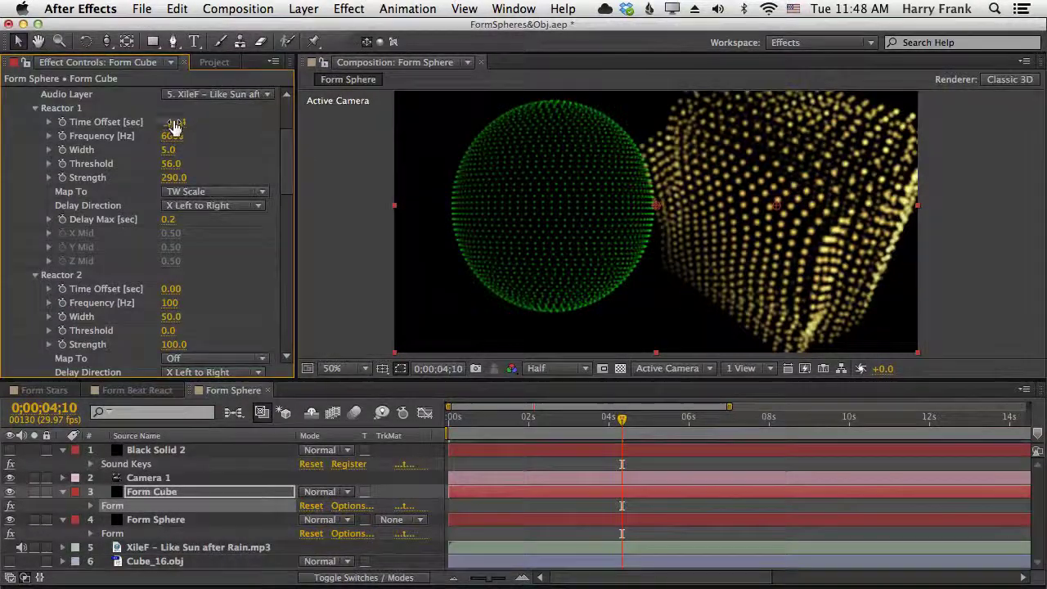
pyautogui.click(171, 288)
pyautogui.write('-0.04')
pyautogui.press('Return')
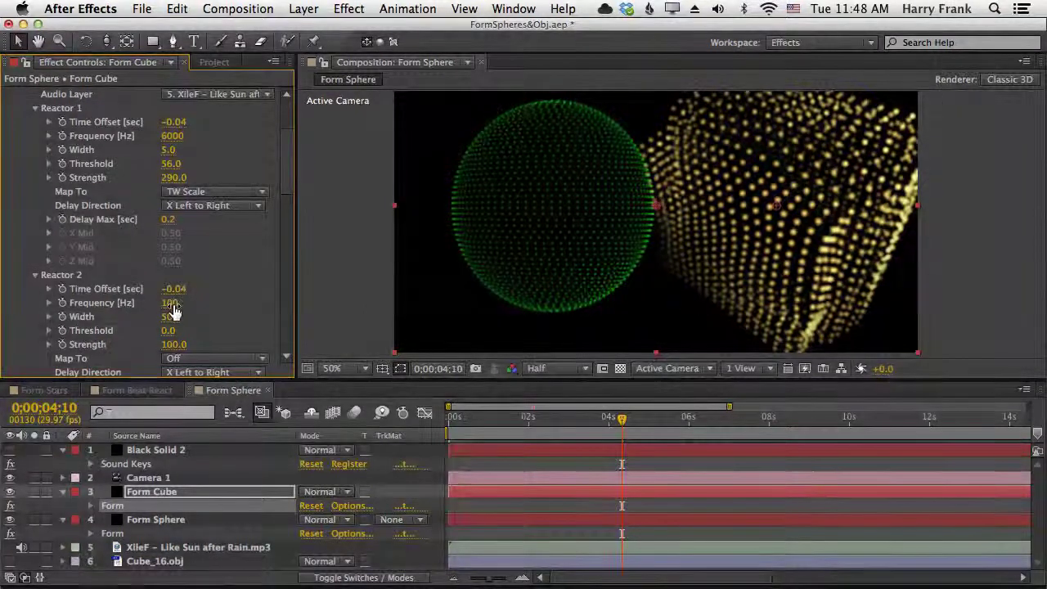
# Step: Set Form Cube's Reactor 2 Frequency to 6000 Hz, Width to 5 and Threshold to 56, matching Reactor 1
pyautogui.click(174, 302)
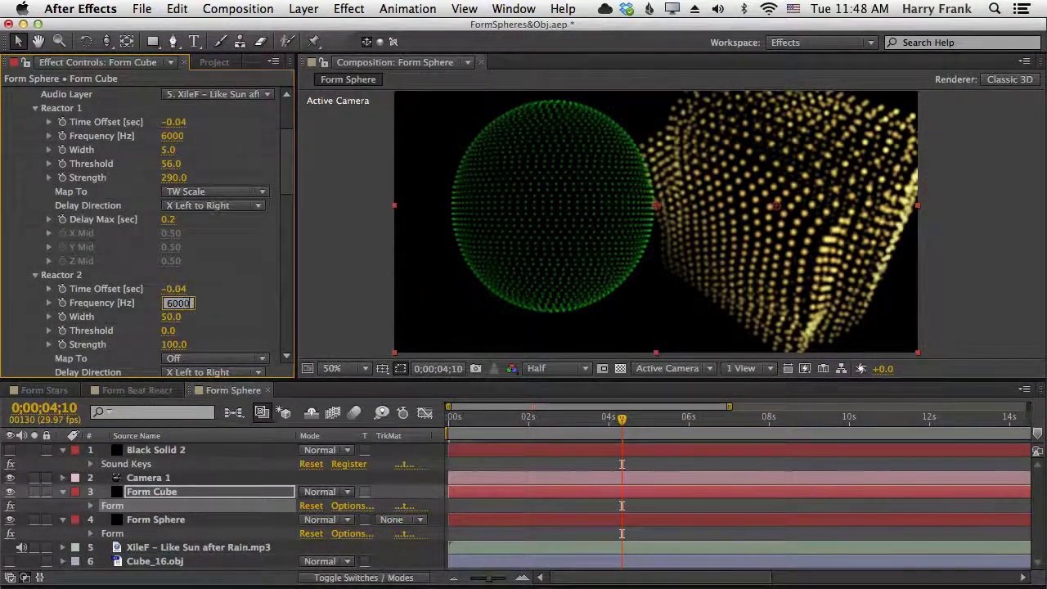
pyautogui.press('Tab')
pyautogui.write('5')
pyautogui.press('Tab')
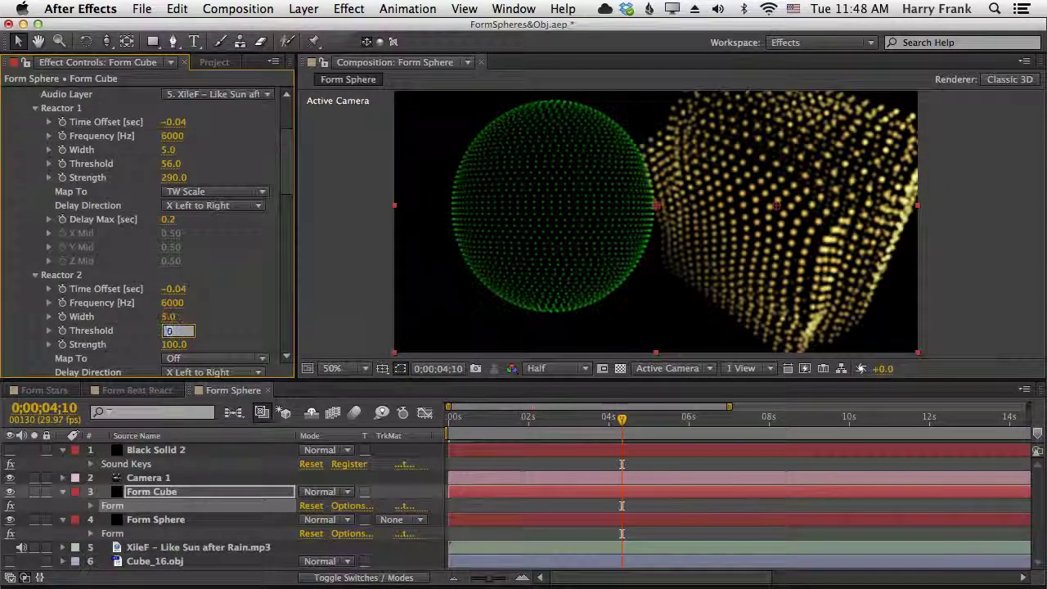
pyautogui.write('56')
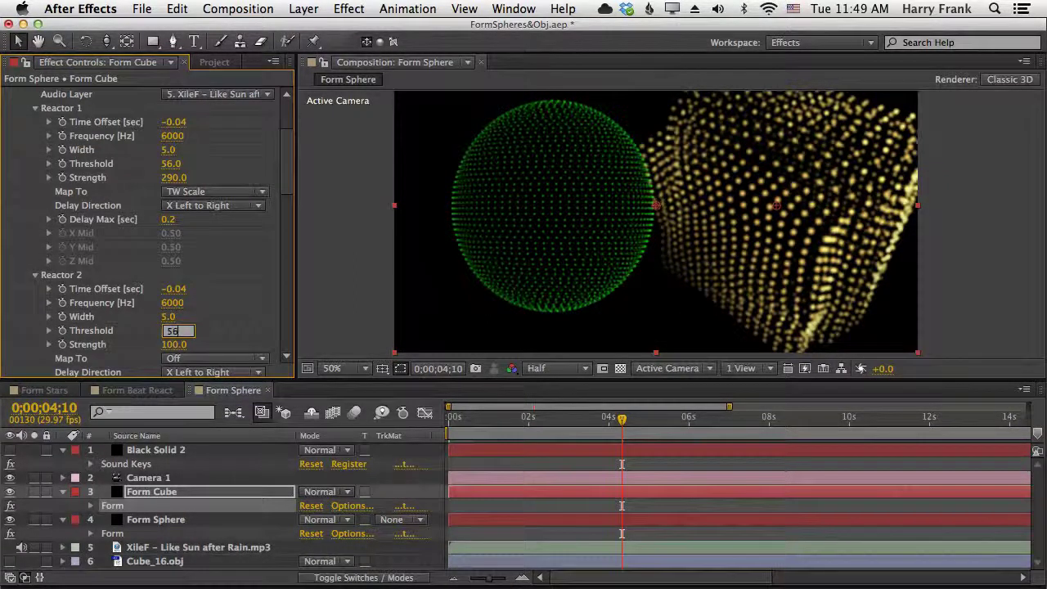
pyautogui.press('Tab')
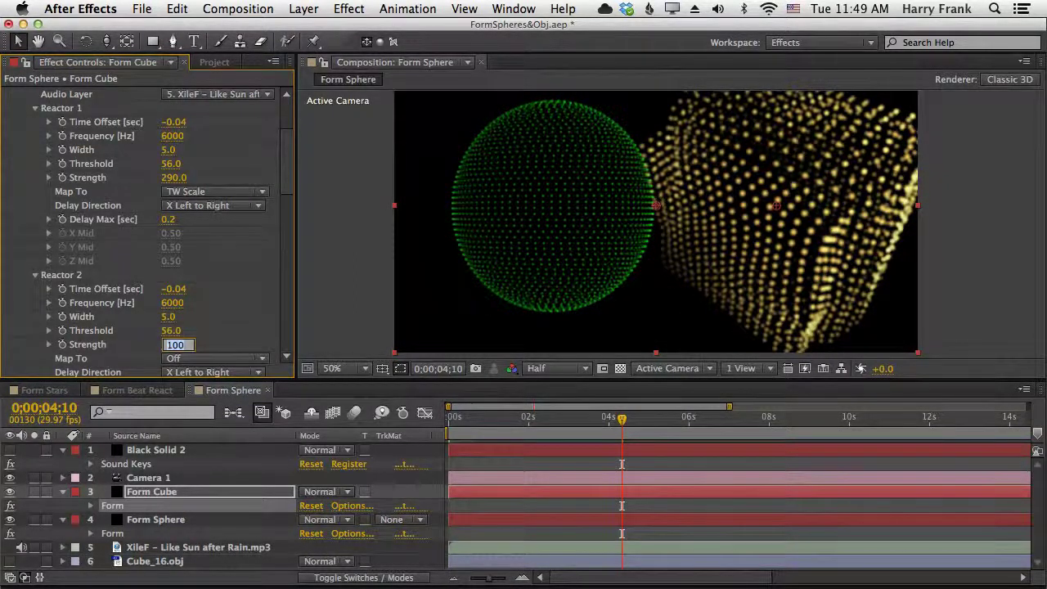
pyautogui.press('Return')
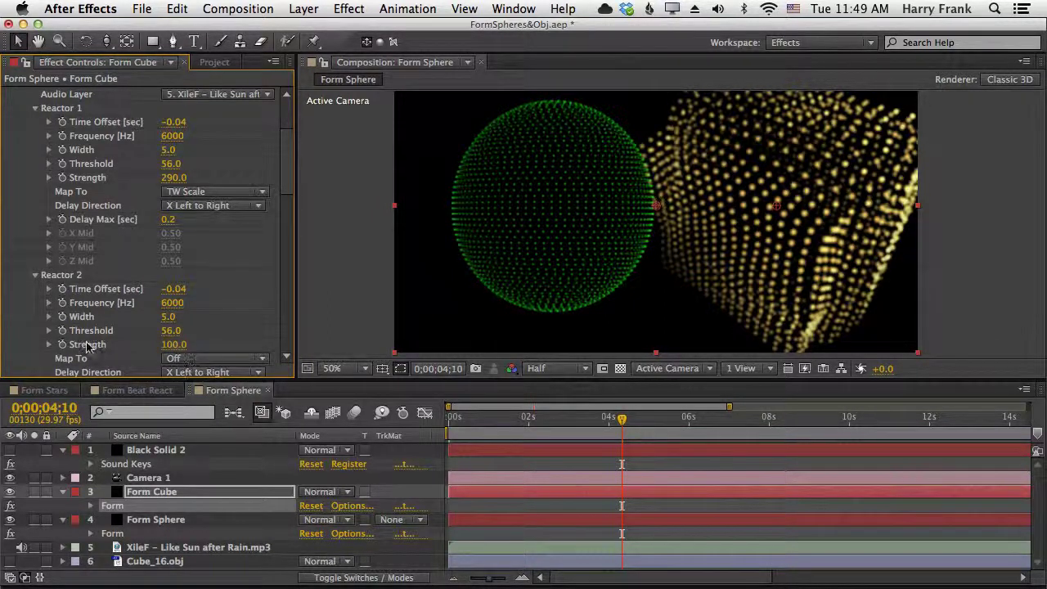
# Step: Map Form Cube's Reactor 2 to Fractal, raise its Strength to 770, and preview the animation
pyautogui.scroll(-5, 288, 215)
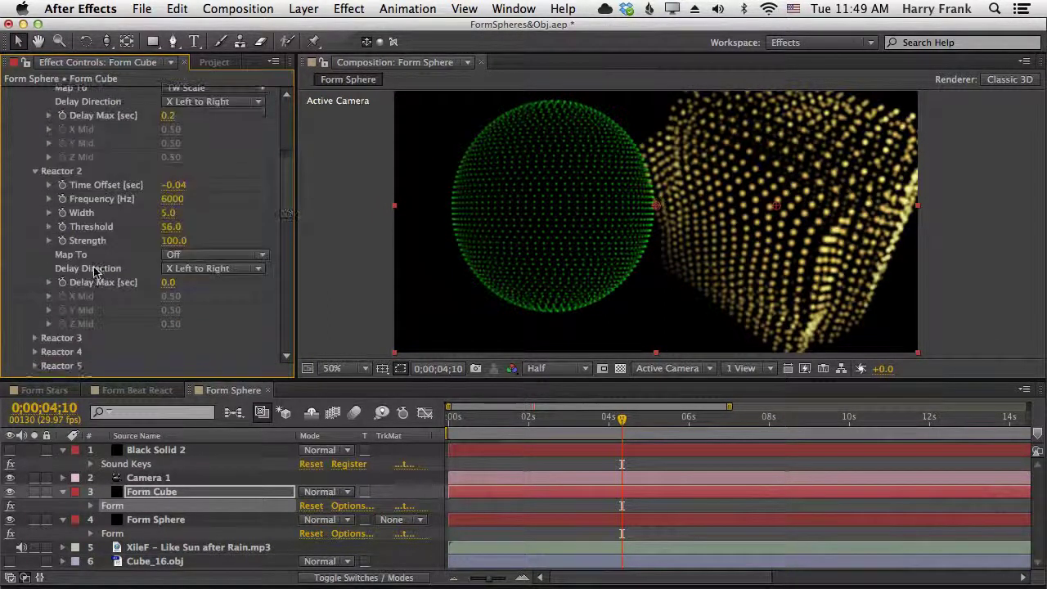
pyautogui.click(162, 259)
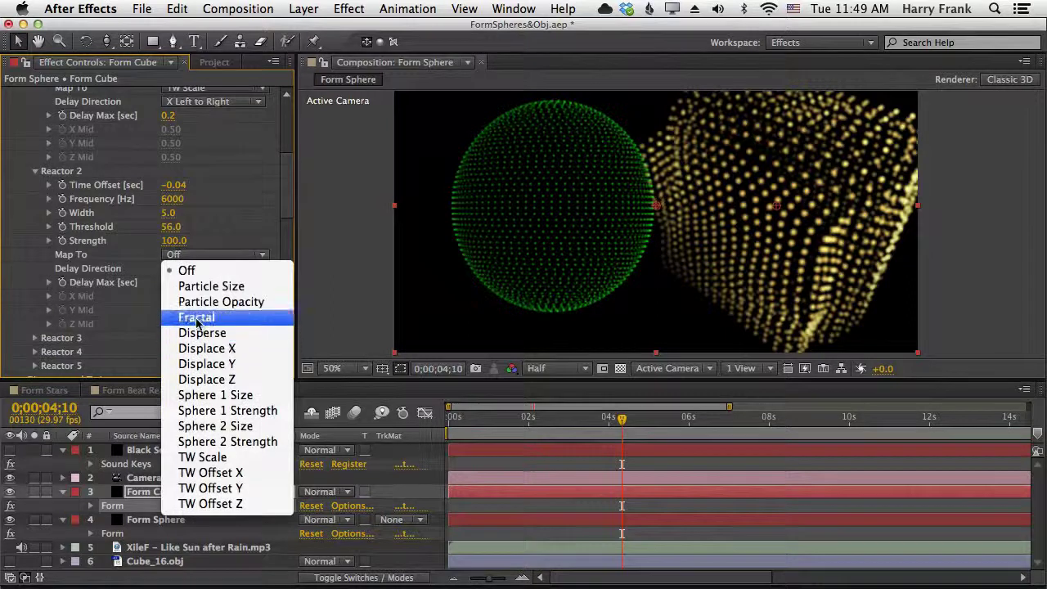
pyautogui.click(197, 266)
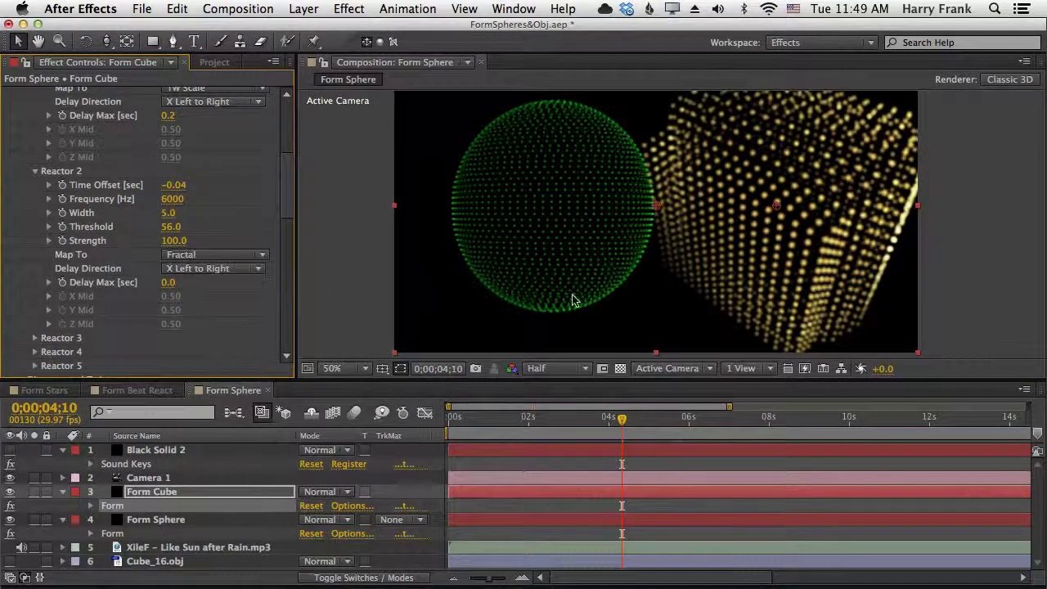
pyautogui.moveTo(580, 438)
pyautogui.mouseDown()
pyautogui.moveTo(561, 438)
pyautogui.moveTo(587, 438)
pyautogui.mouseUp()
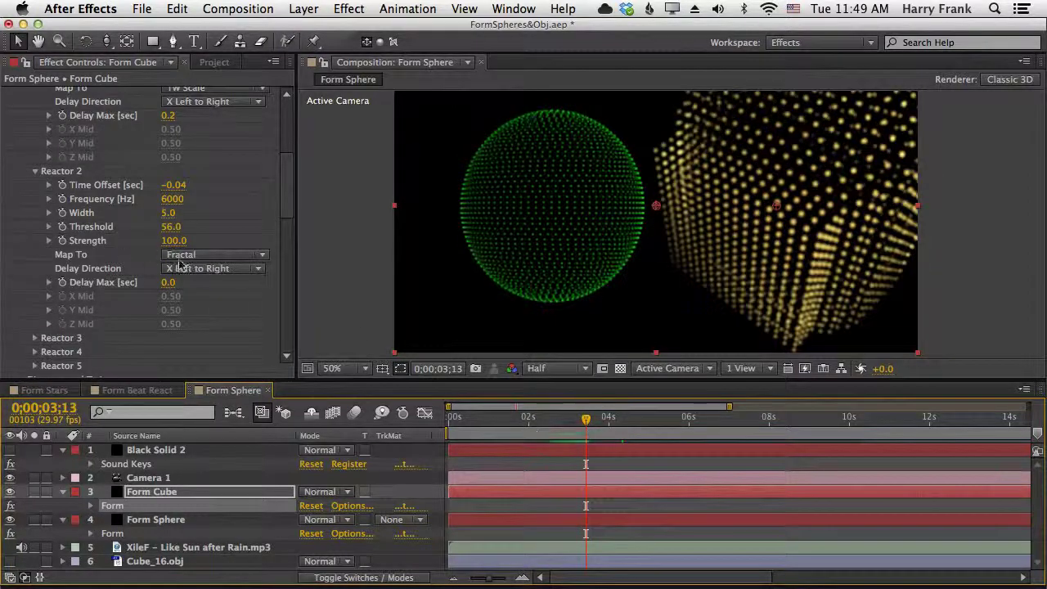
pyautogui.moveTo(172, 244); pyautogui.dragTo(219, 234)
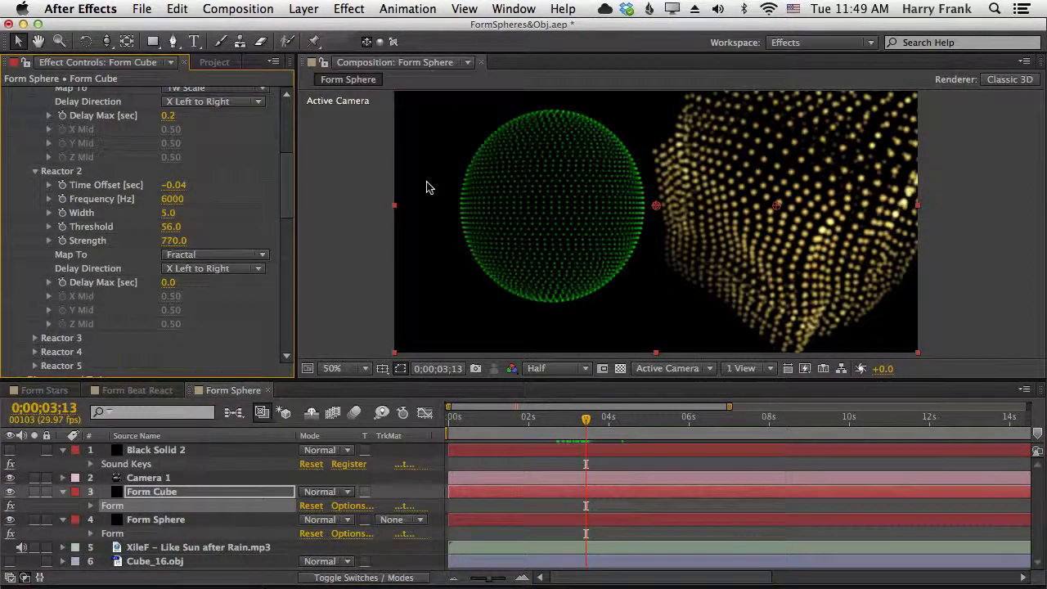
pyautogui.press('space')
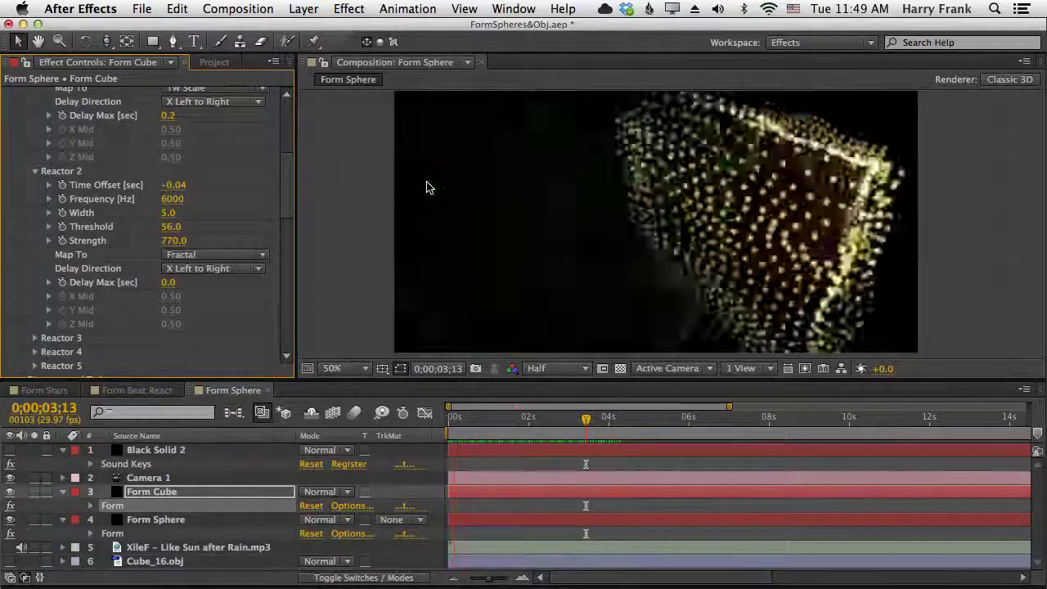
pyautogui.press('space')
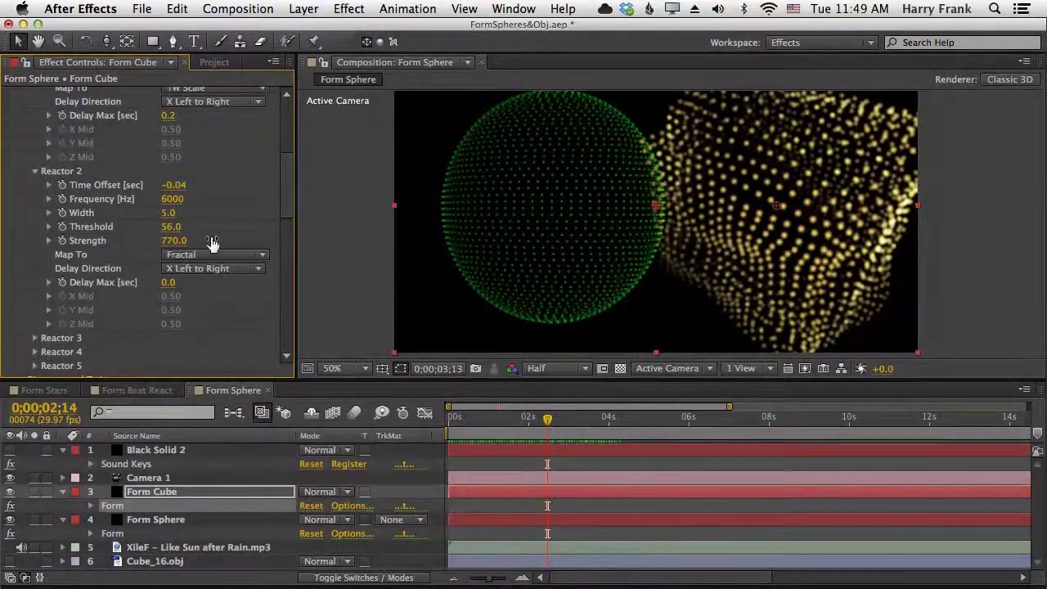
# Step: Set the Displace value in Form Sphere's Fractal Field to 50
pyautogui.click(119, 532)
pyautogui.scroll(-15, 173, 124)
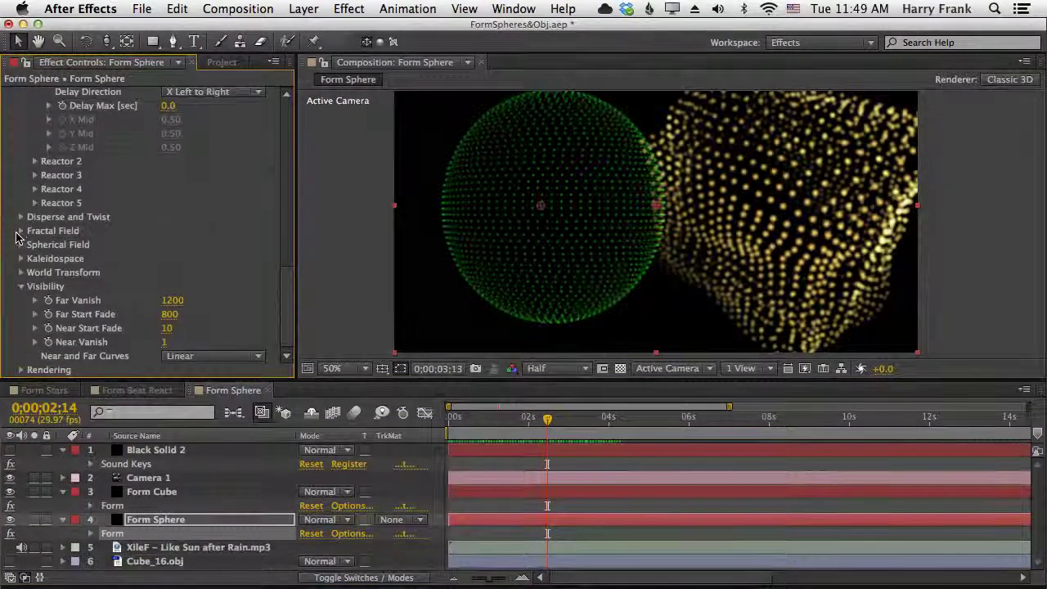
pyautogui.click(20, 231)
pyautogui.scroll(-5, 57, 238)
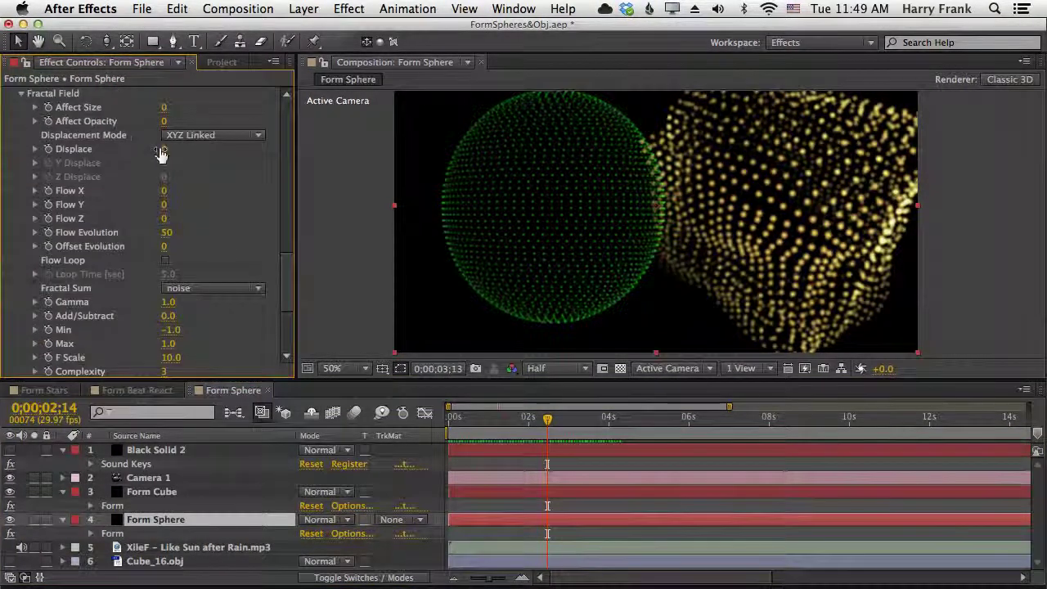
pyautogui.moveTo(164, 149); pyautogui.dragTo(222, 145)
pyautogui.scroll(5, 288, 290)
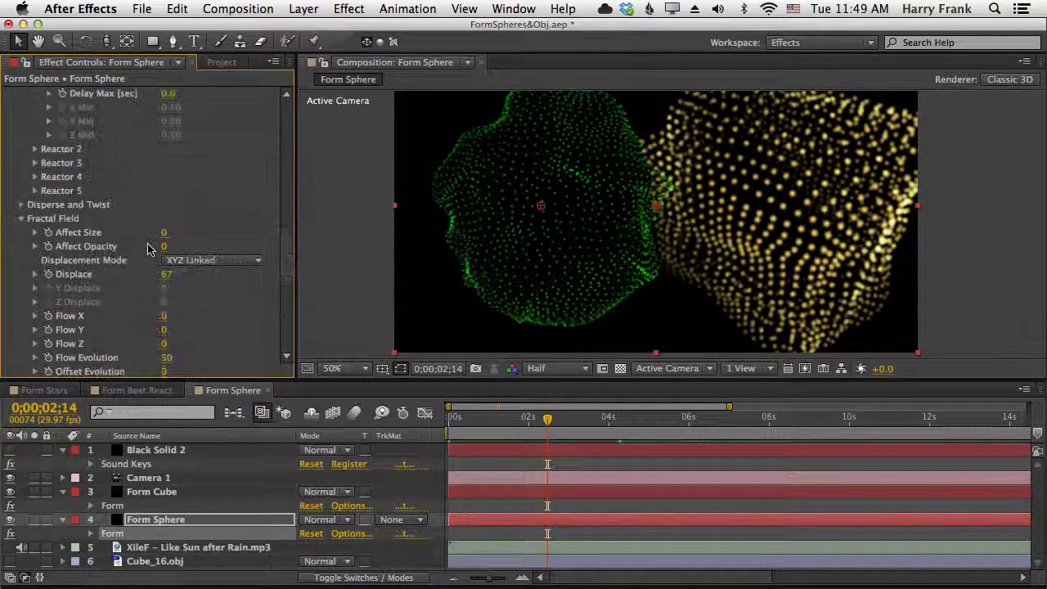
pyautogui.click(170, 274)
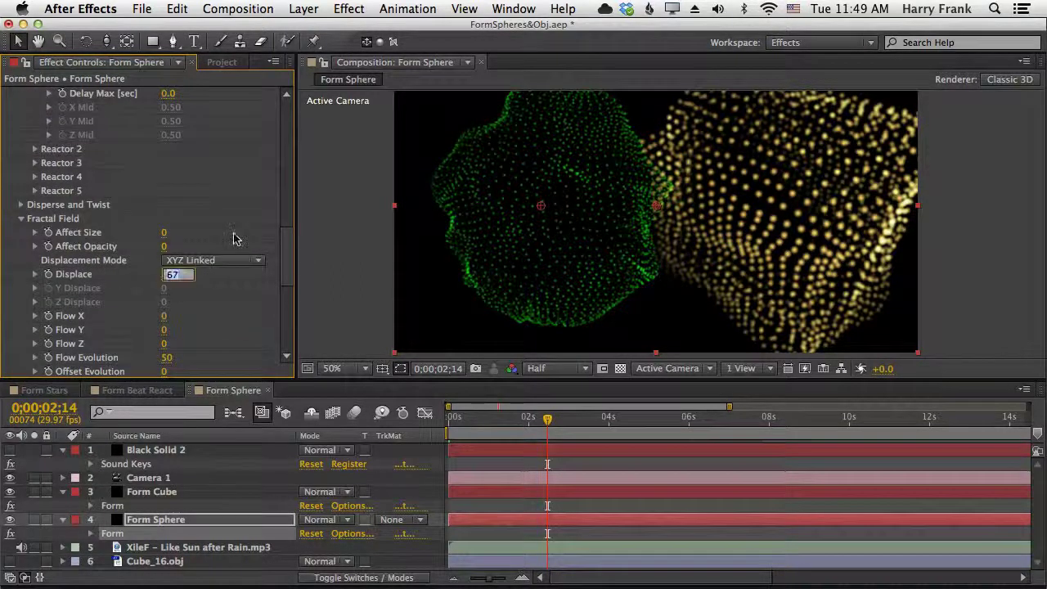
pyautogui.write('50')
pyautogui.press('Return')
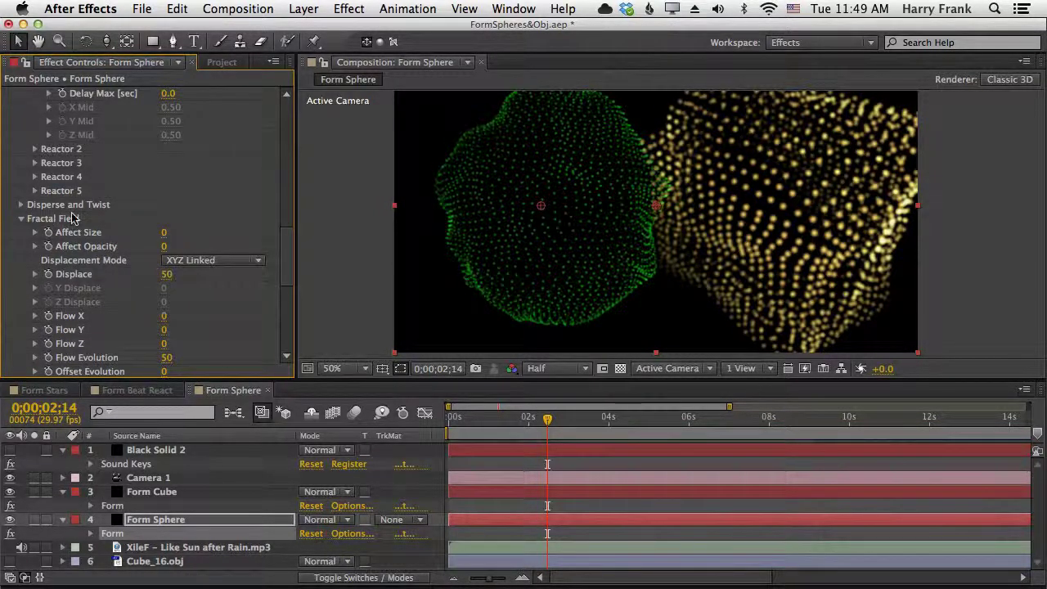
# Step: Match Form Sphere's Reactor 2 to Reactor 1: Time Offset -0.04, Frequency 60 Hz, Width 20, Threshold 30 and Strength 20
pyautogui.moveTo(289, 252); pyautogui.dragTo(266, 206)
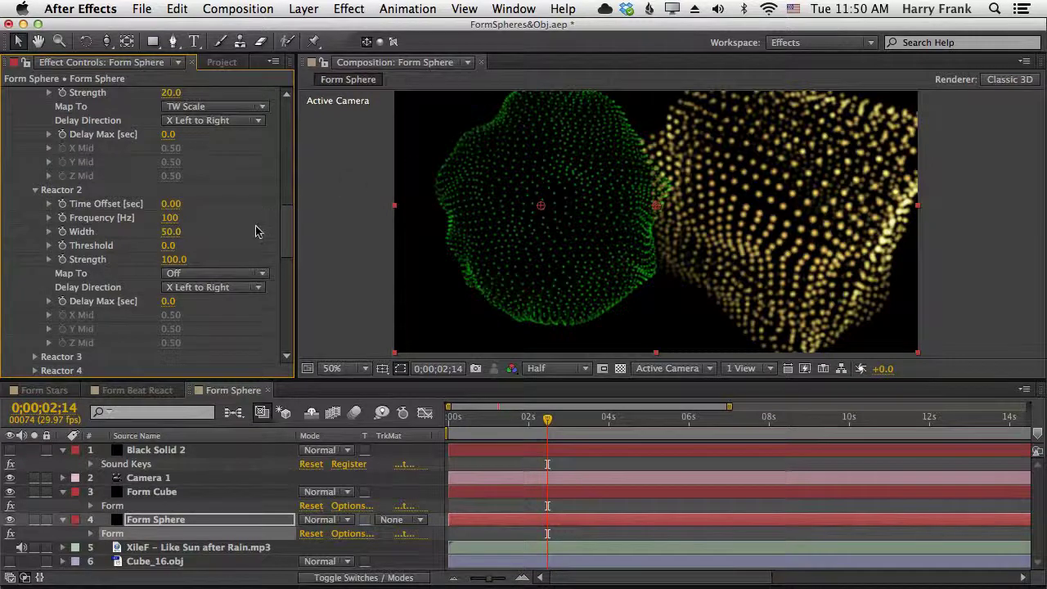
pyautogui.scroll(-10, 262, 253)
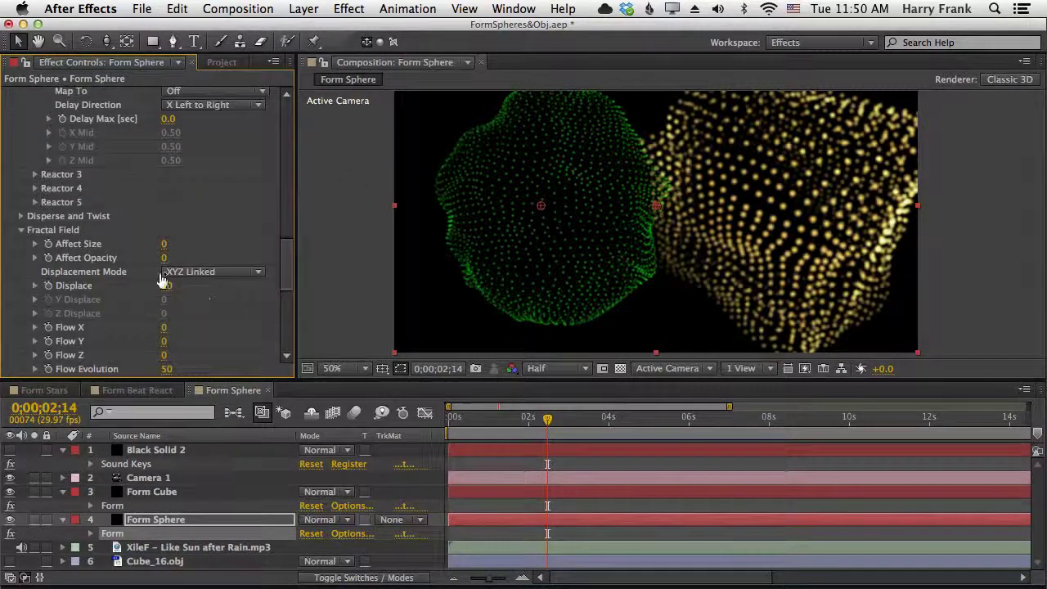
pyautogui.scroll(6, 237, 237)
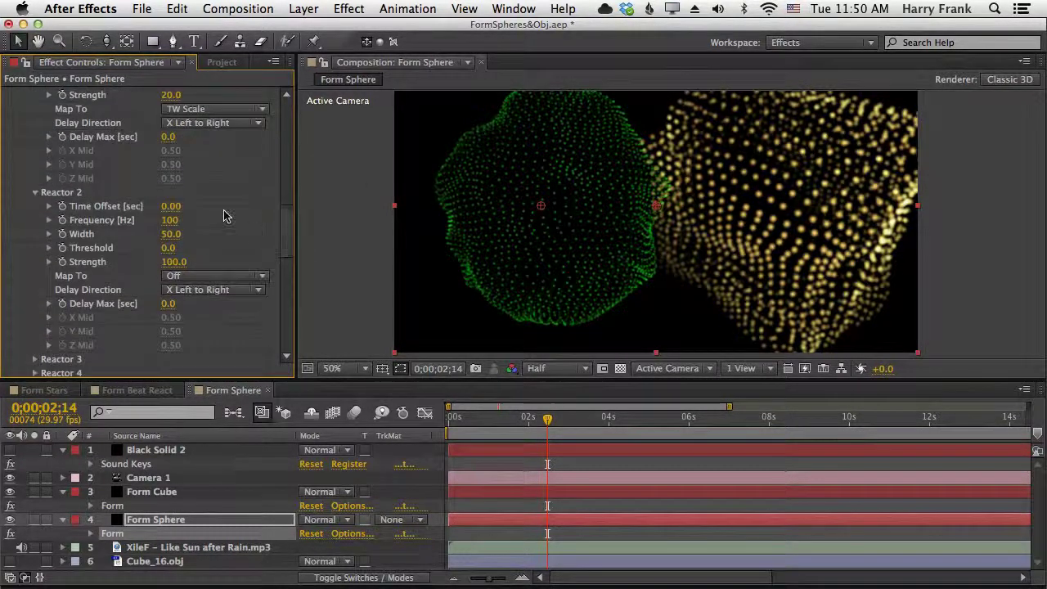
pyautogui.scroll(8, 288, 237)
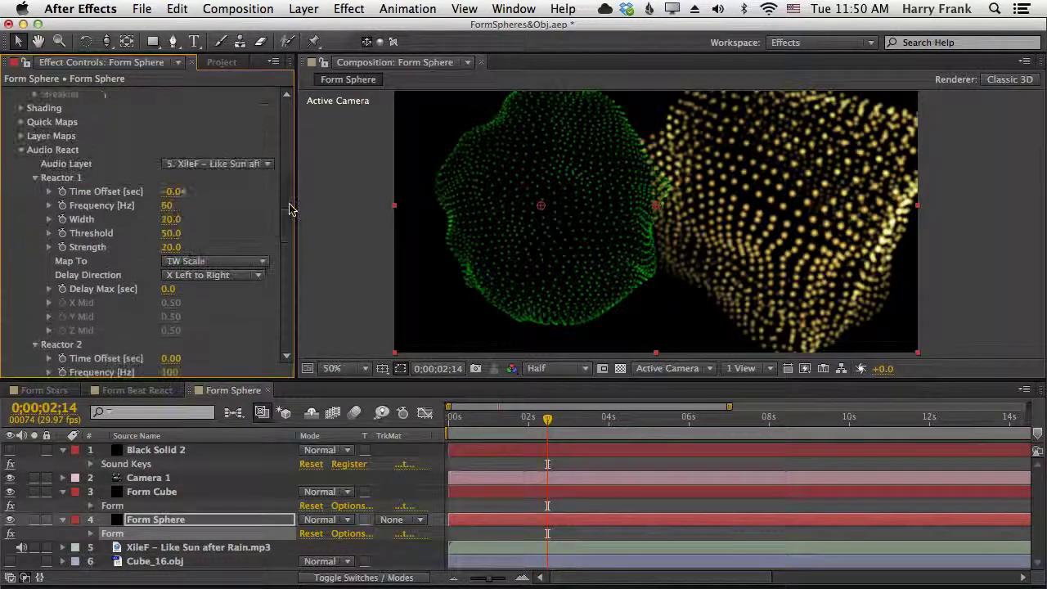
pyautogui.scroll(-3, 291, 205)
pyautogui.write('-0.04')
pyautogui.press('Tab')
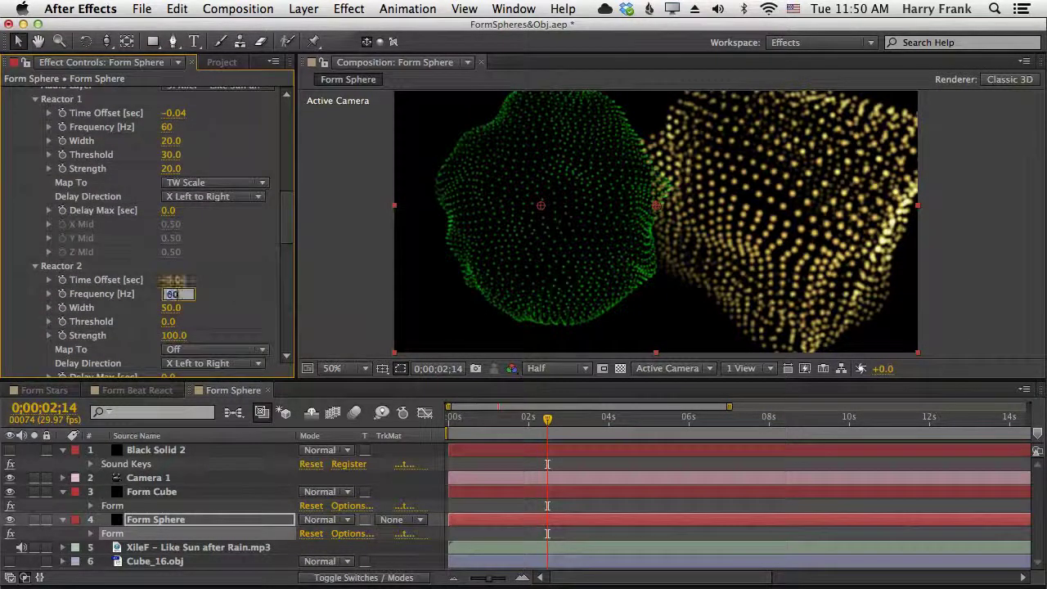
pyautogui.write('60')
pyautogui.press('Tab')
pyautogui.write('20')
pyautogui.press('Tab')
pyautogui.write('20')
pyautogui.press('Tab')
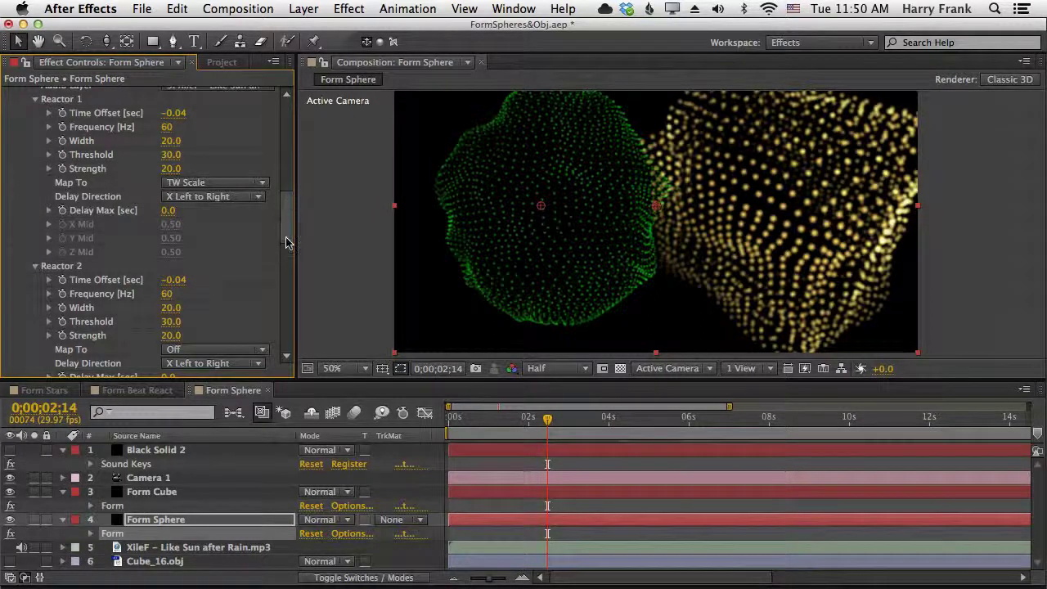
# Step: Map Form Sphere's Reactor 2 to Fractal and set its Delay Max to 0.1 seconds
pyautogui.scroll(-5, 288, 244)
pyautogui.scroll(2, 287, 242)
pyautogui.scroll(1, 286, 242)
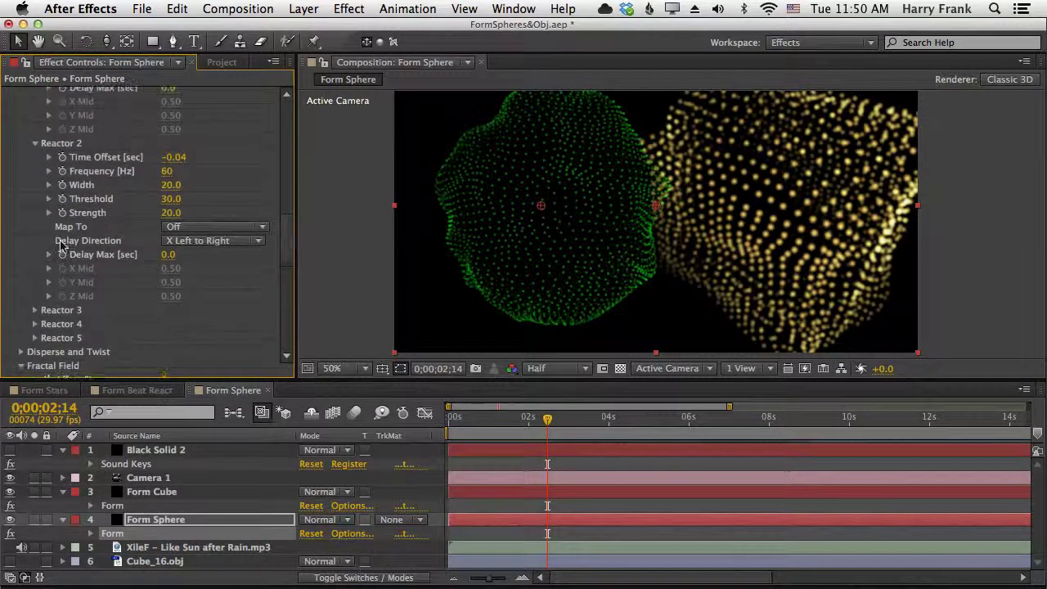
pyautogui.click(177, 235)
pyautogui.click(180, 290)
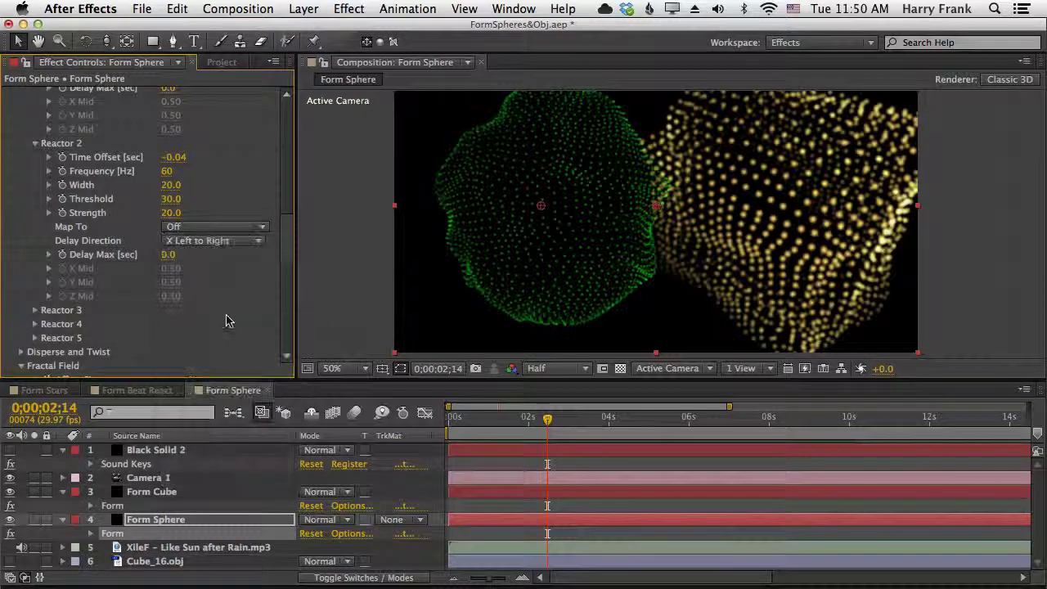
pyautogui.click(170, 255)
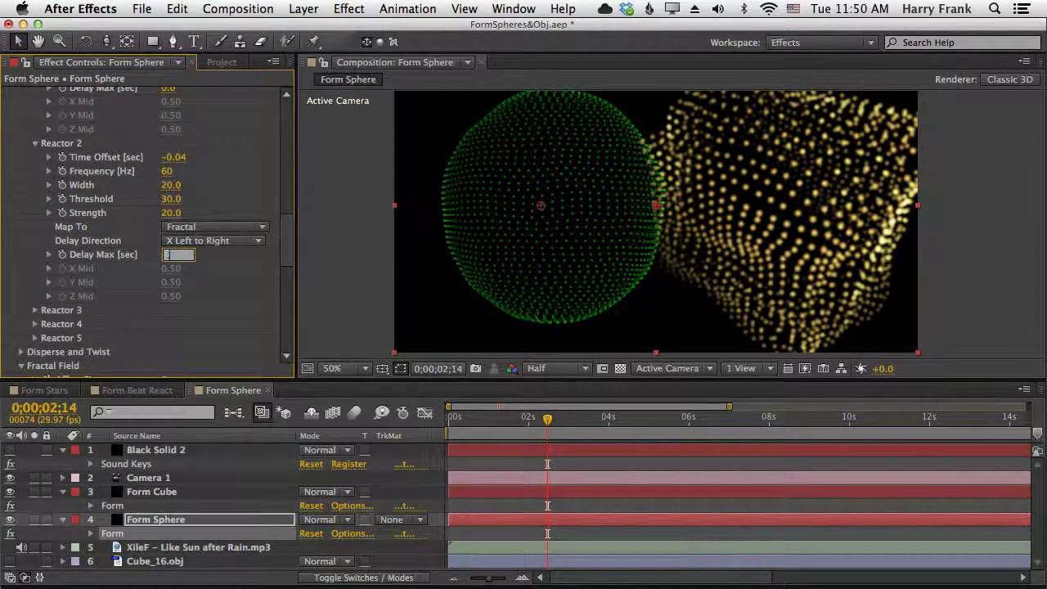
pyautogui.write('.1')
pyautogui.press('Return')
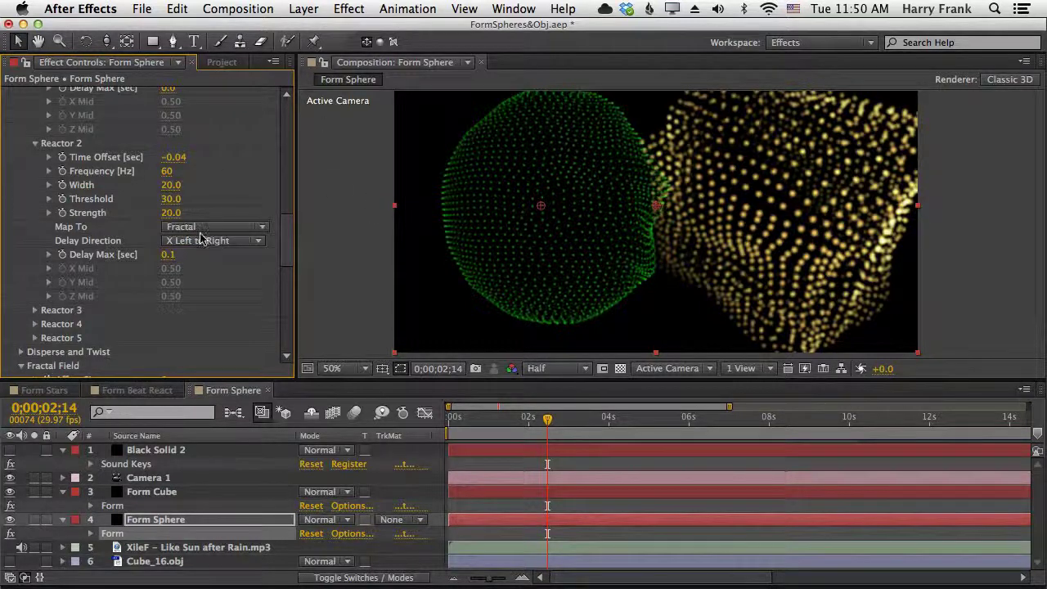
# Step: Set Form Sphere's Reactor 2 Delay Max to 0.2 seconds and preview the animation
pyautogui.scroll(15, 285, 221)
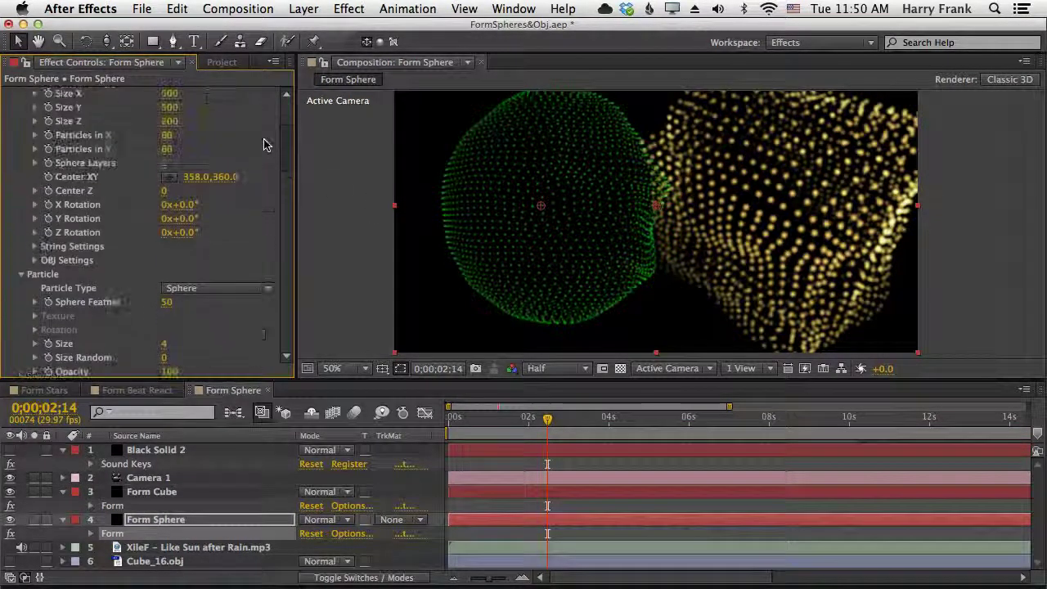
pyautogui.scroll(-10, 278, 217)
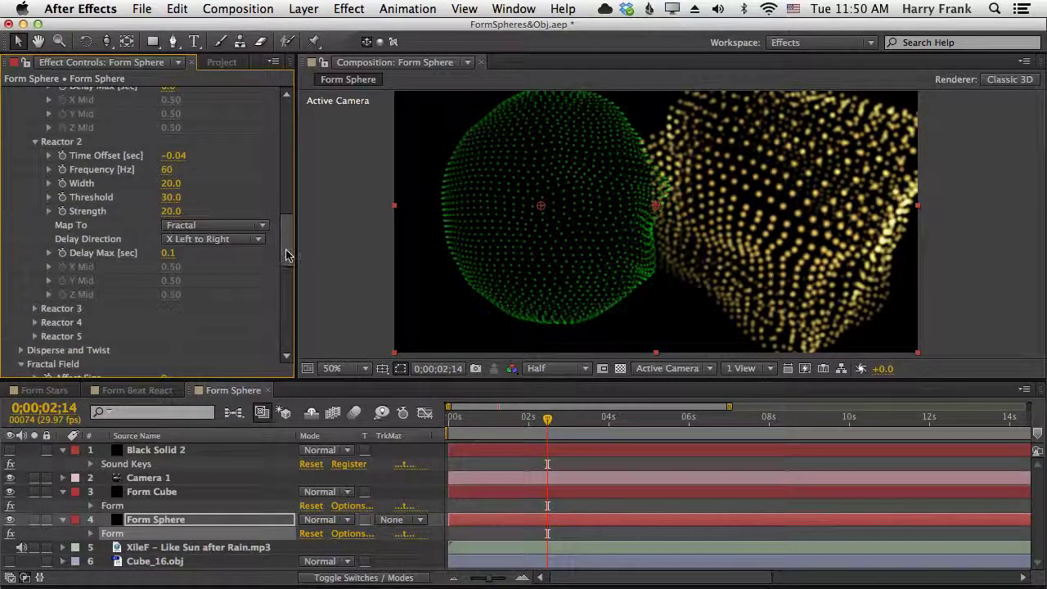
pyautogui.scroll(4, 279, 260)
pyautogui.scroll(-3, 237, 245)
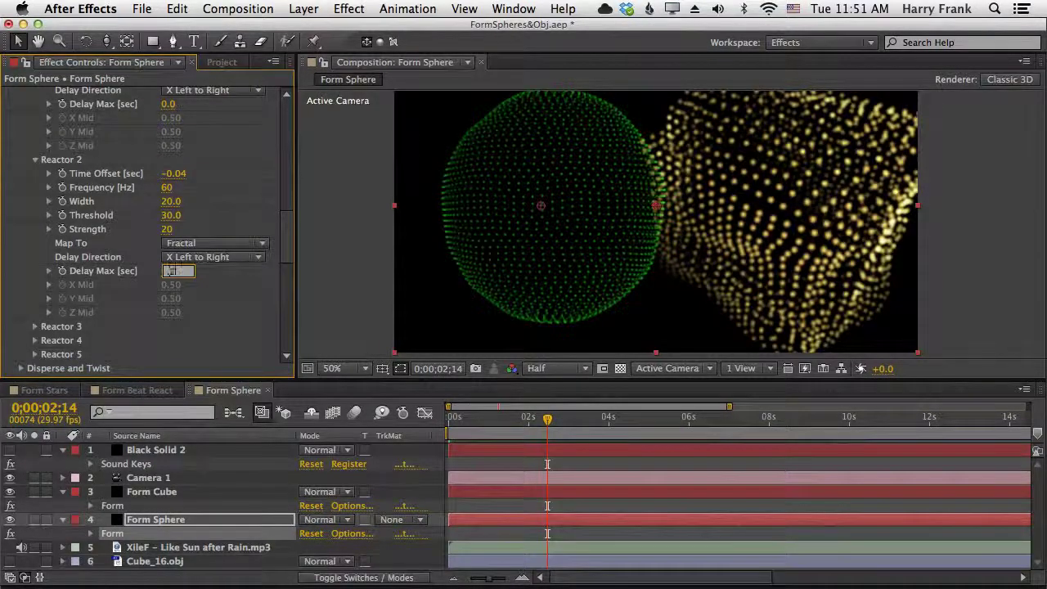
pyautogui.press('Return')
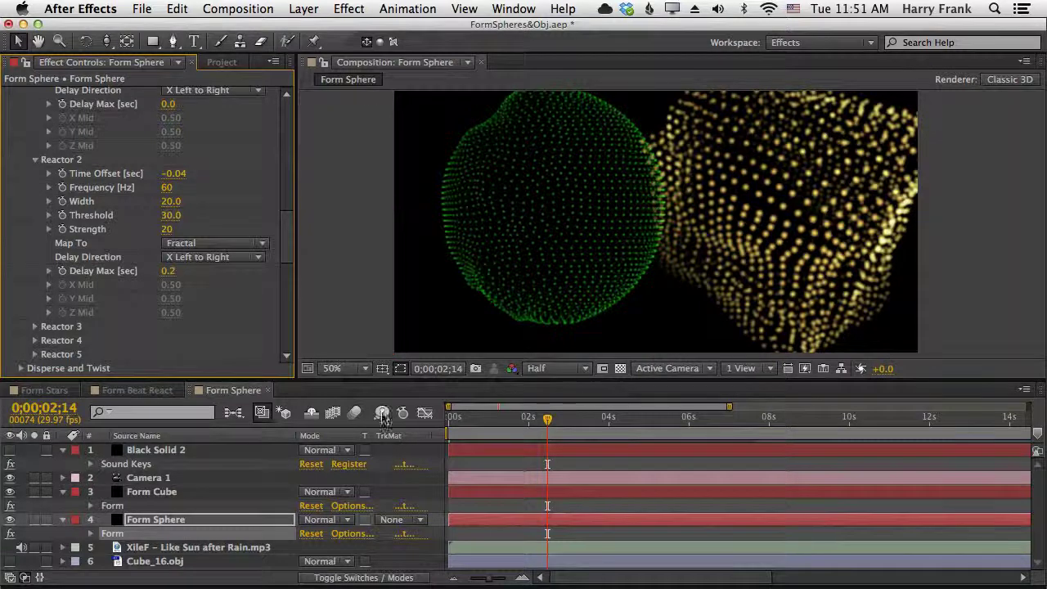
pyautogui.press('KP_0')
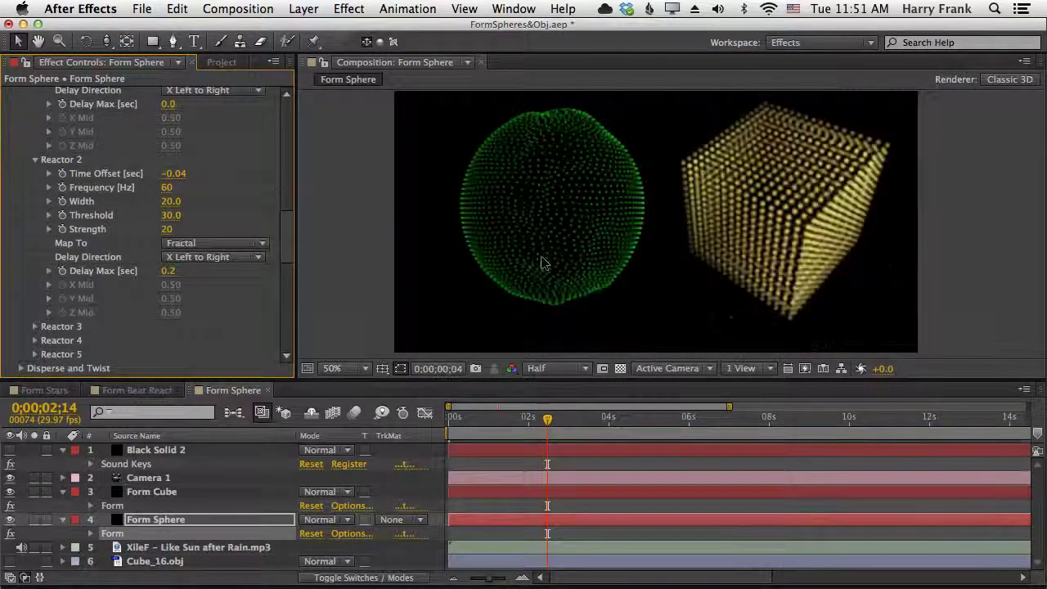
pyautogui.click(518, 259)
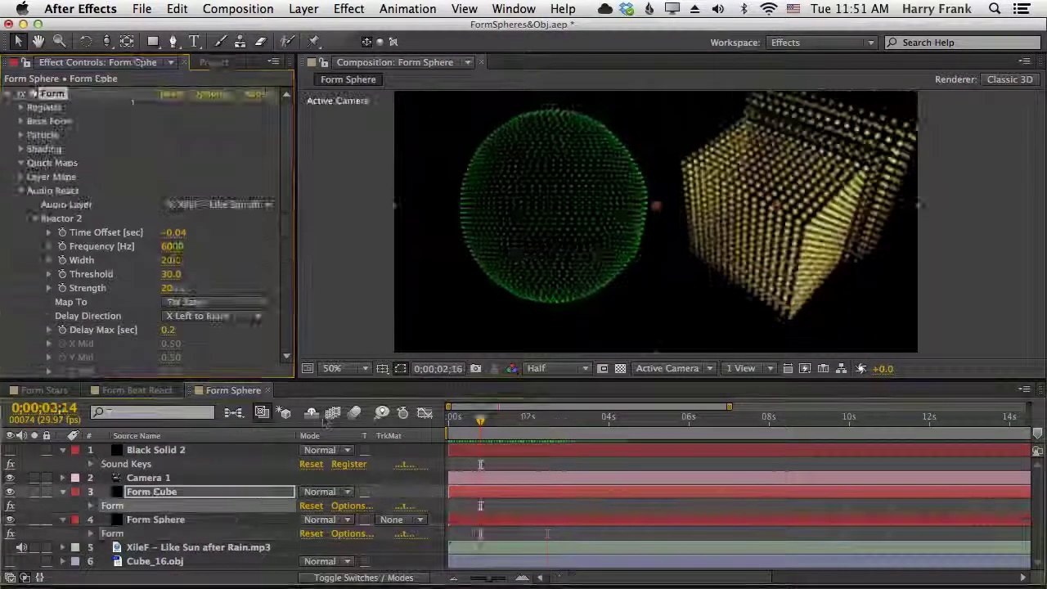
# Step: Enable expressions on Form Cube's World Transform X and Y Rotation, and give X Rotation the expression time * 30
pyautogui.scroll(-15, 284, 162)
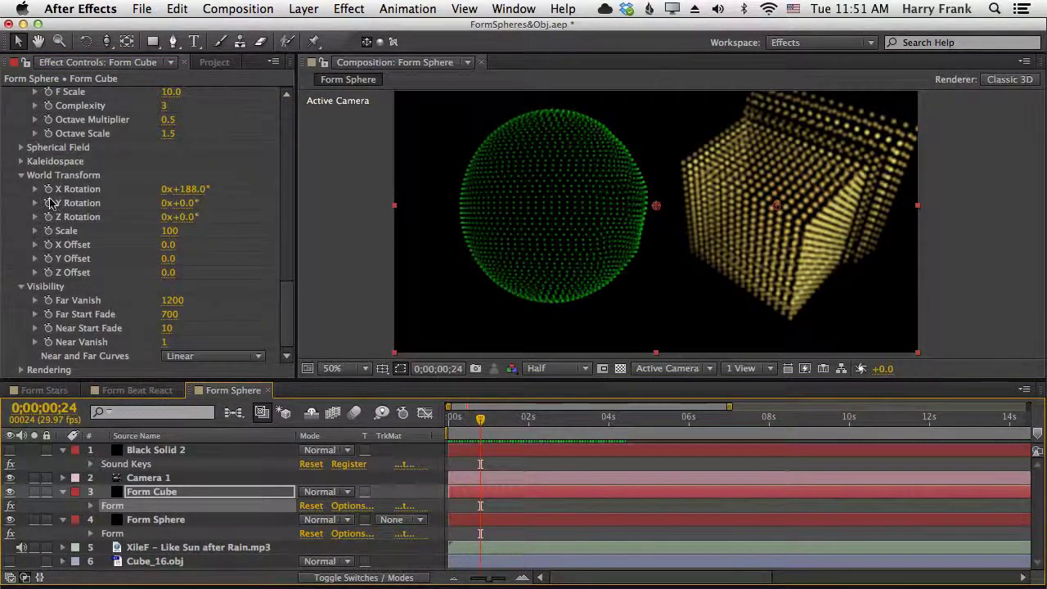
pyautogui.keyDown('alt'); pyautogui.click(48, 189); pyautogui.keyUp('alt')
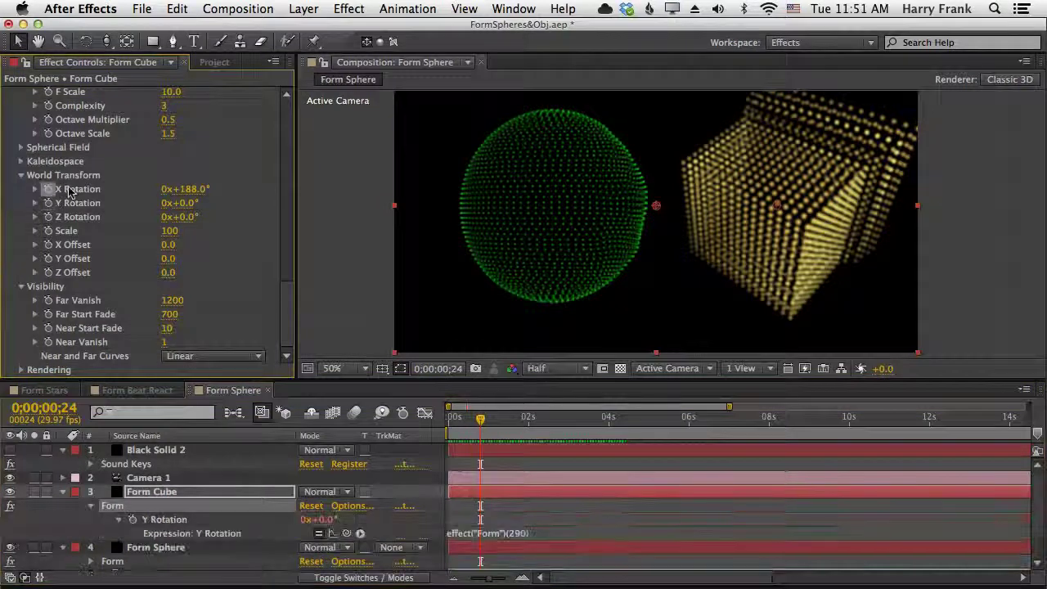
pyautogui.keyDown('alt'); pyautogui.click(48, 203); pyautogui.keyUp('alt')
pyautogui.write('tim')
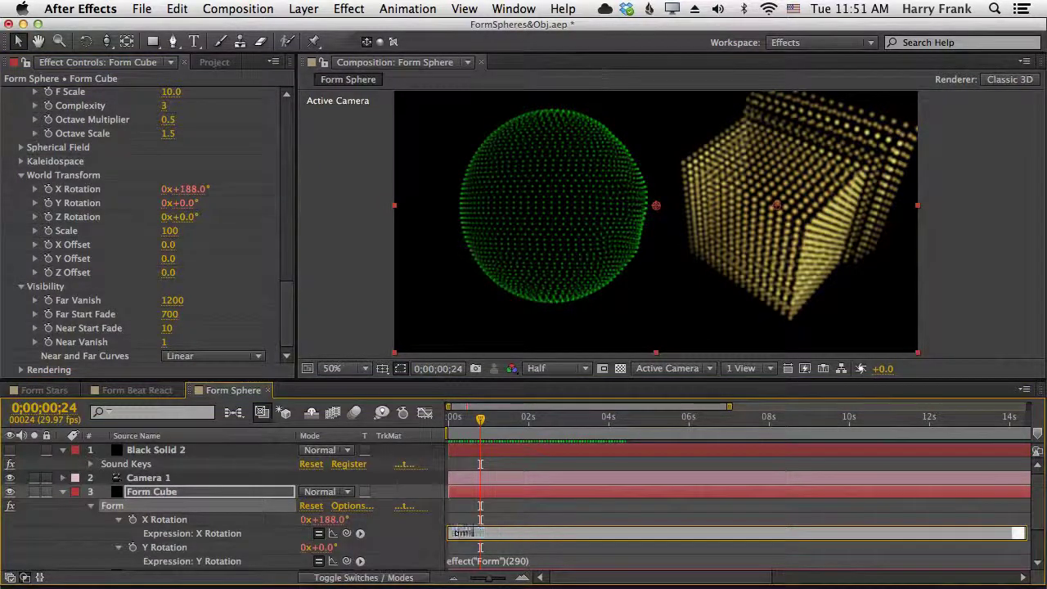
pyautogui.write('e * 30')
pyautogui.press('KP_Enter')
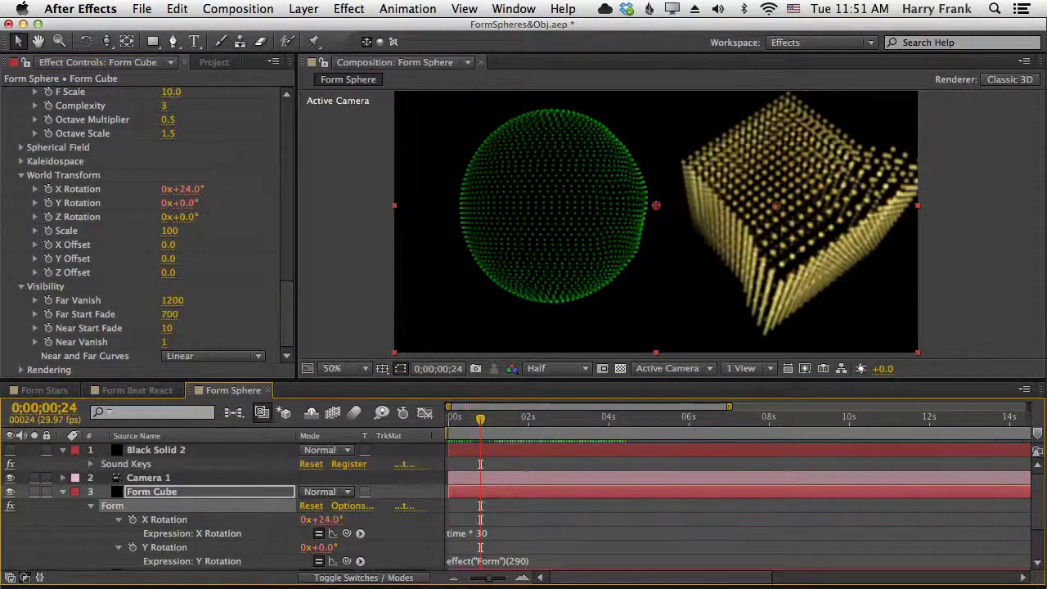
# Step: Copy Form Cube's X Rotation expression to Y Rotation as time * 36, check the rotation, and collapse the layer's expressions
pyautogui.click(461, 533)
pyautogui.press('super+c')
pyautogui.click(489, 561)
pyautogui.press('super+v')
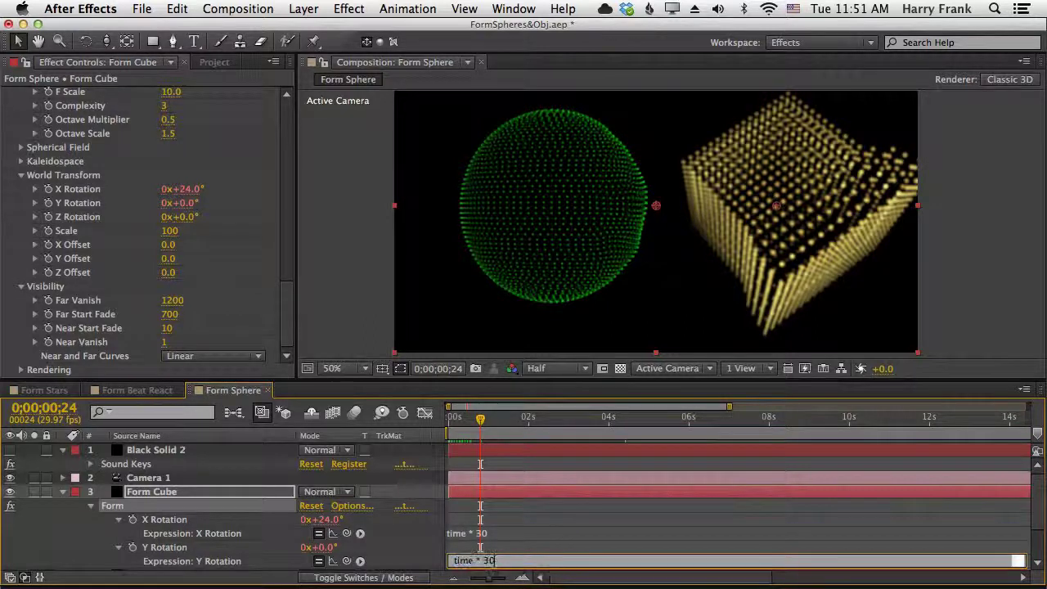
pyautogui.press('BackSpace')
pyautogui.write('6')
pyautogui.press('KP_Enter')
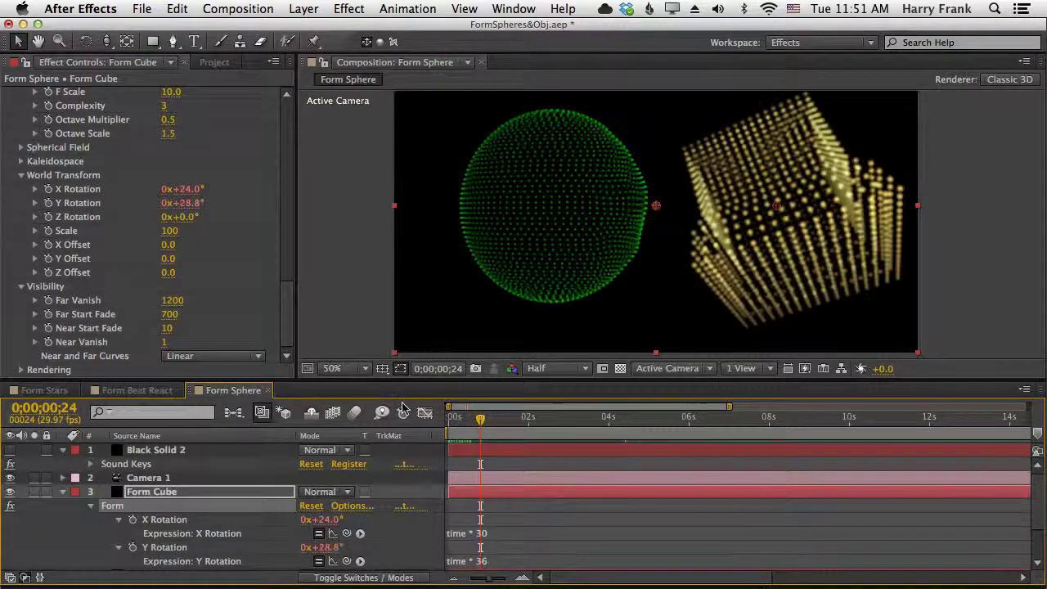
pyautogui.moveTo(517, 439); pyautogui.dragTo(608, 439)
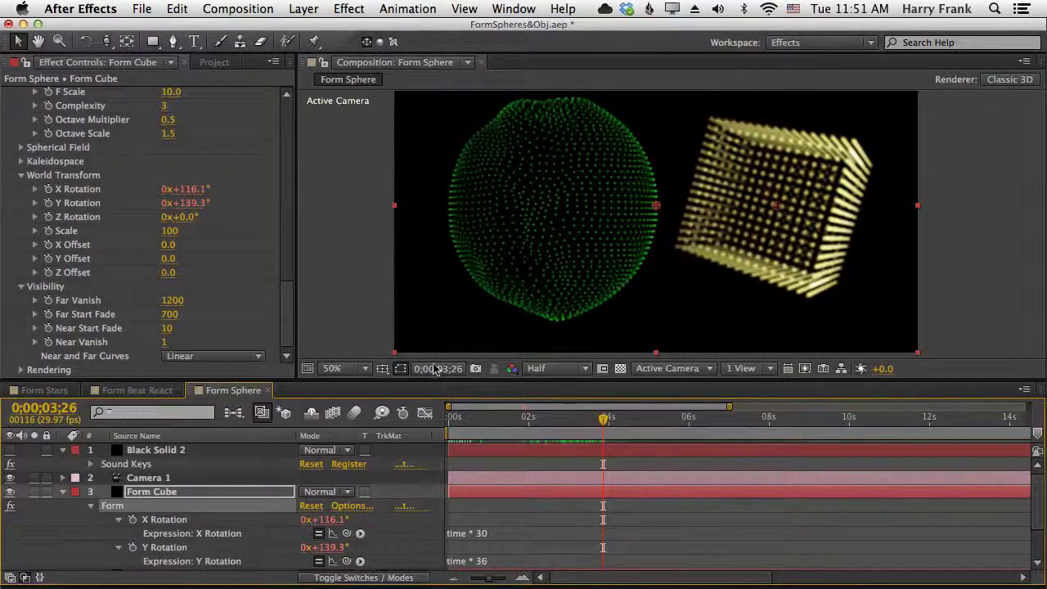
pyautogui.click(152, 491)
pyautogui.press('u')
pyautogui.click(162, 570)
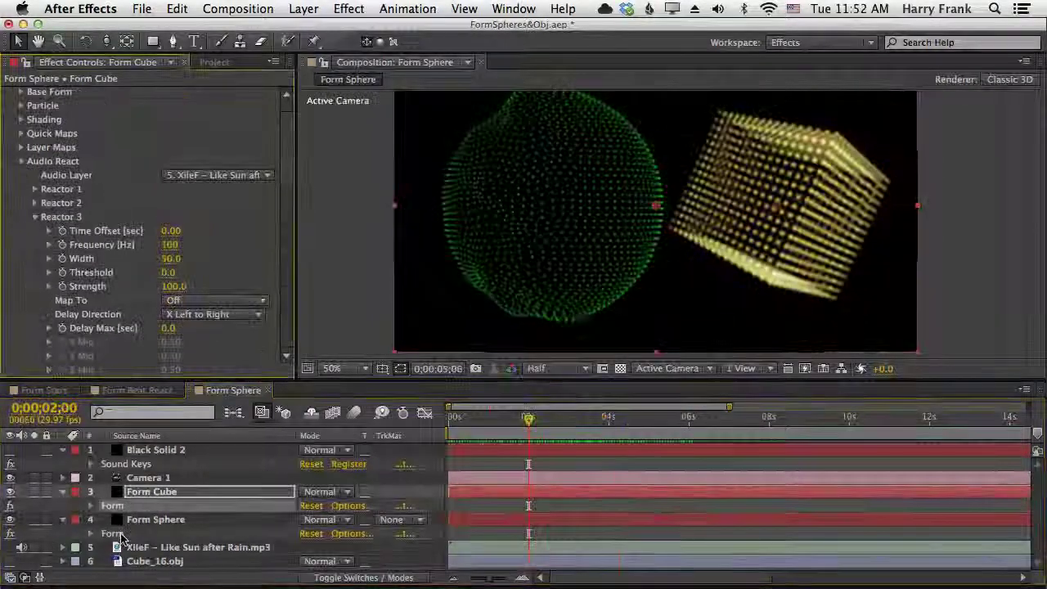
# Step: Set Form Sphere's Reactor 3 to Time Offset -0.04, Frequency 60 Hz, Width 20 and Threshold 30
pyautogui.click(121, 535)
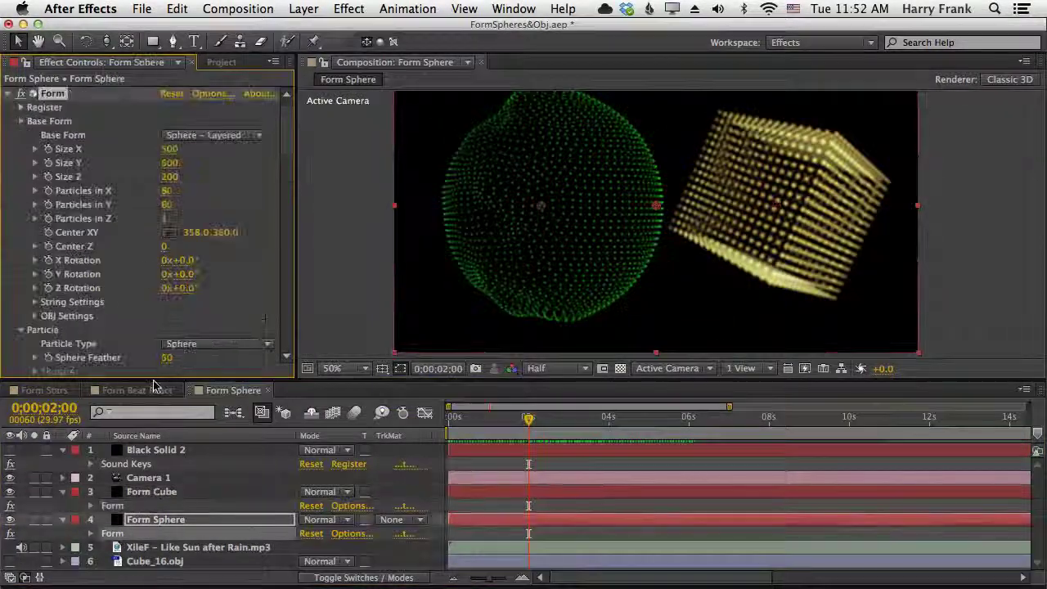
pyautogui.scroll(-5, 163, 298)
pyautogui.scroll(-15, 163, 298)
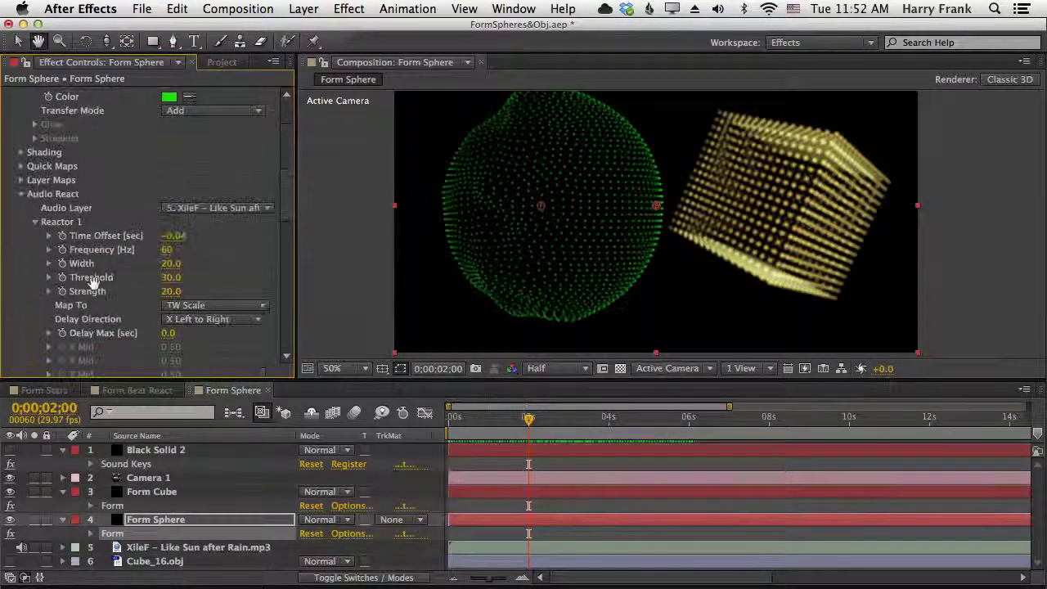
pyautogui.scroll(6, 140, 188)
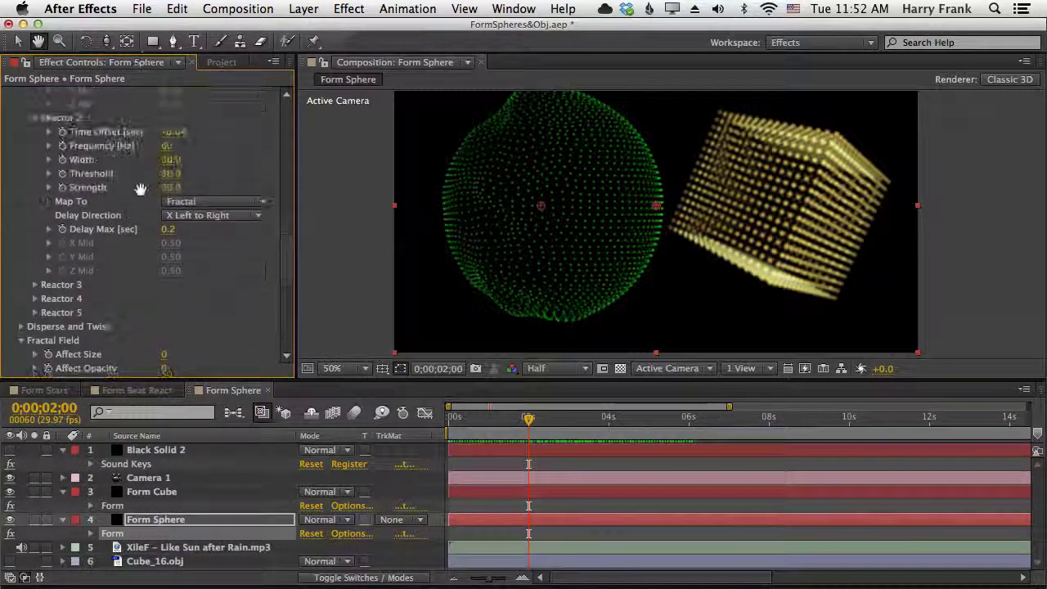
pyautogui.click(36, 306)
pyautogui.scroll(-3, 112, 278)
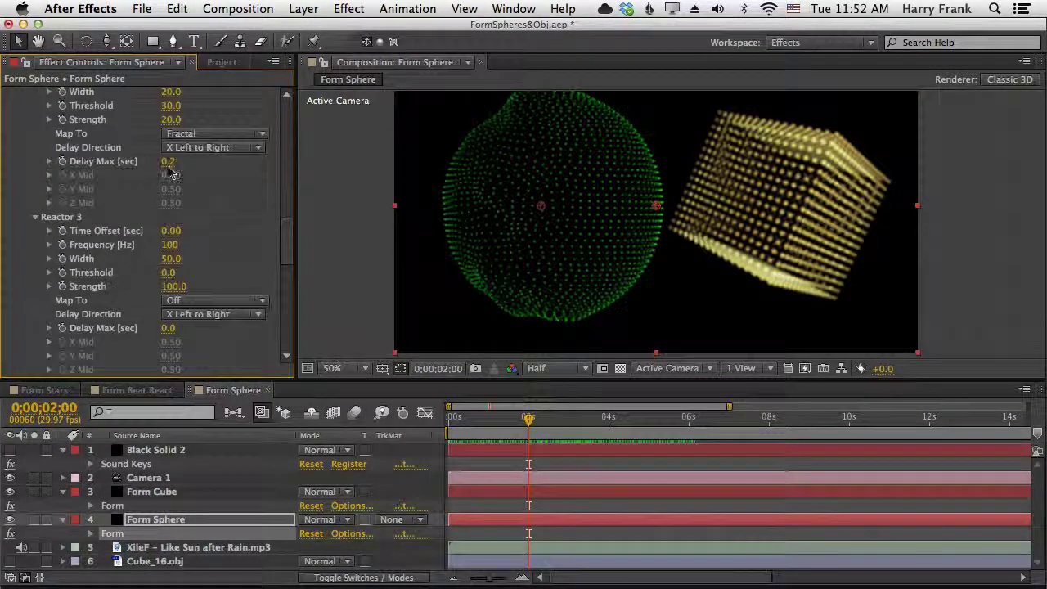
pyautogui.scroll(3, 170, 232)
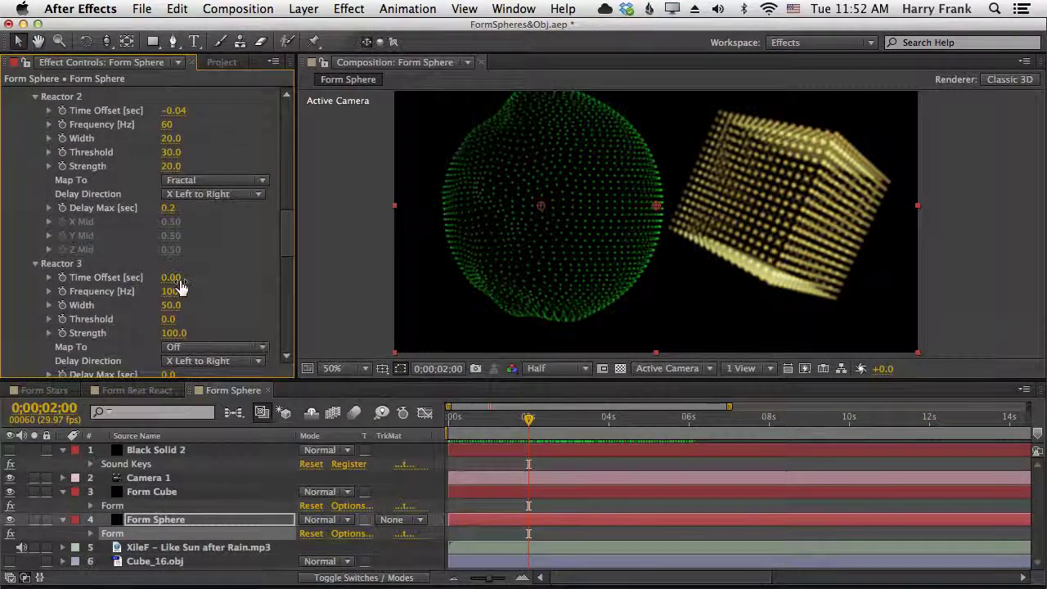
pyautogui.click(172, 277)
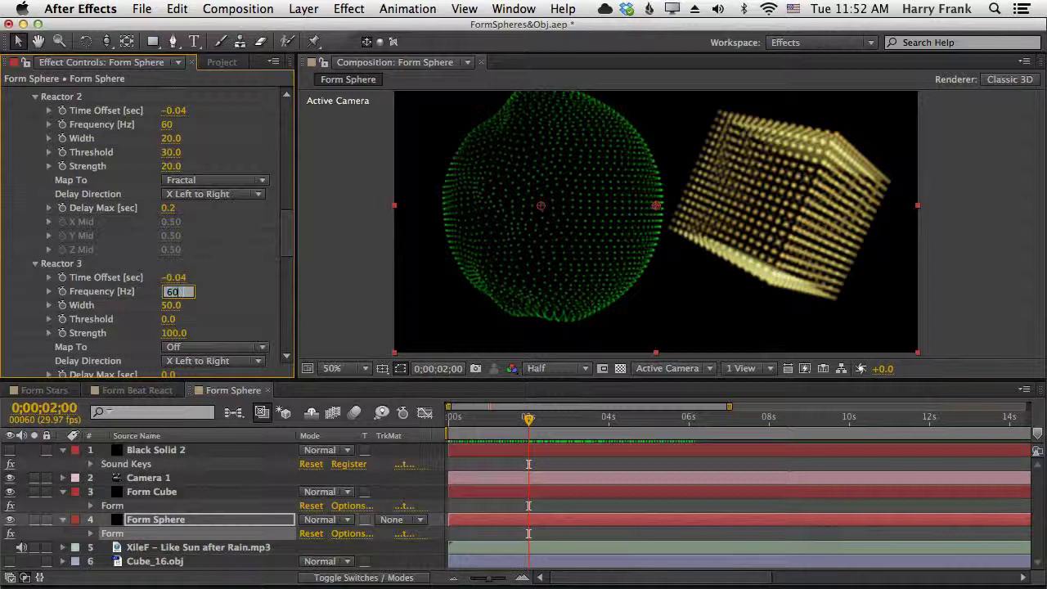
pyautogui.press('Tab')
pyautogui.write('20')
pyautogui.press('Tab')
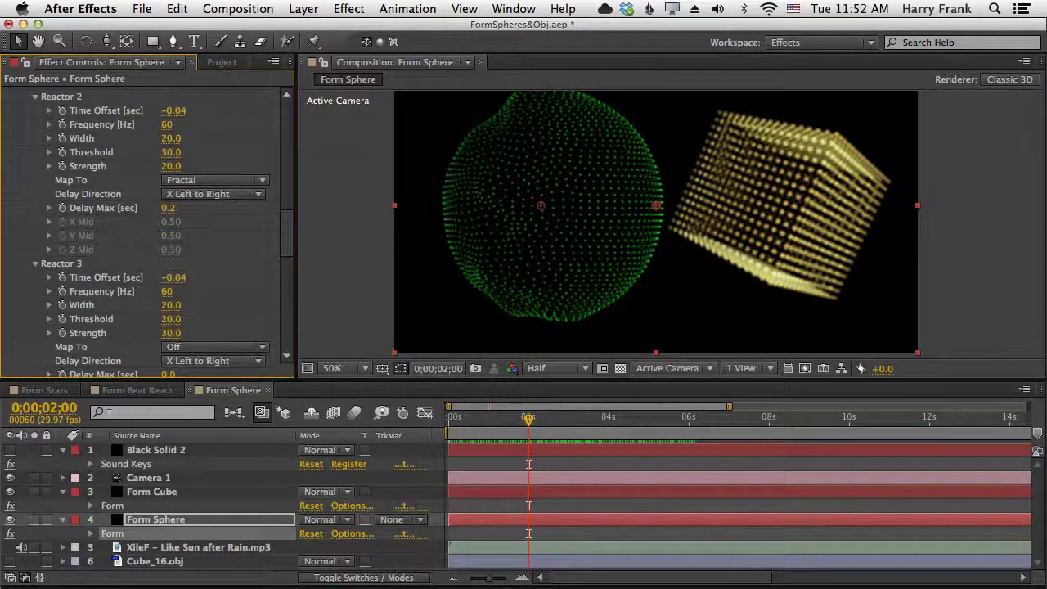
# Step: Map Form Sphere's Reactor 3 to Particle Size and set its Strength to 100
pyautogui.click(178, 347)
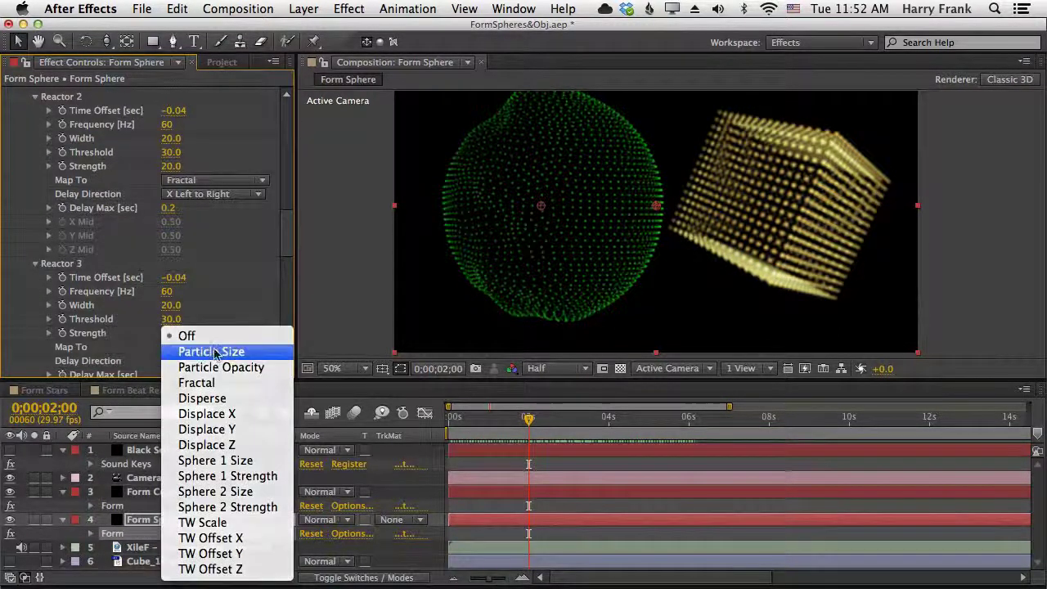
pyautogui.click(214, 354)
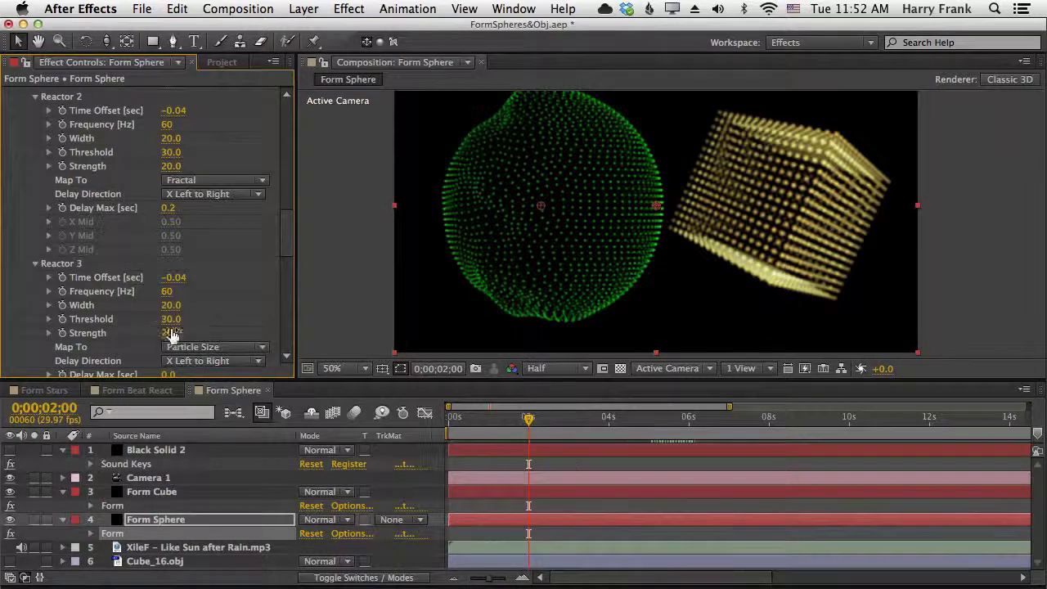
pyautogui.moveTo(172, 335)
pyautogui.mouseDown()
pyautogui.moveTo(204, 326)
pyautogui.moveTo(170, 321)
pyautogui.mouseUp()
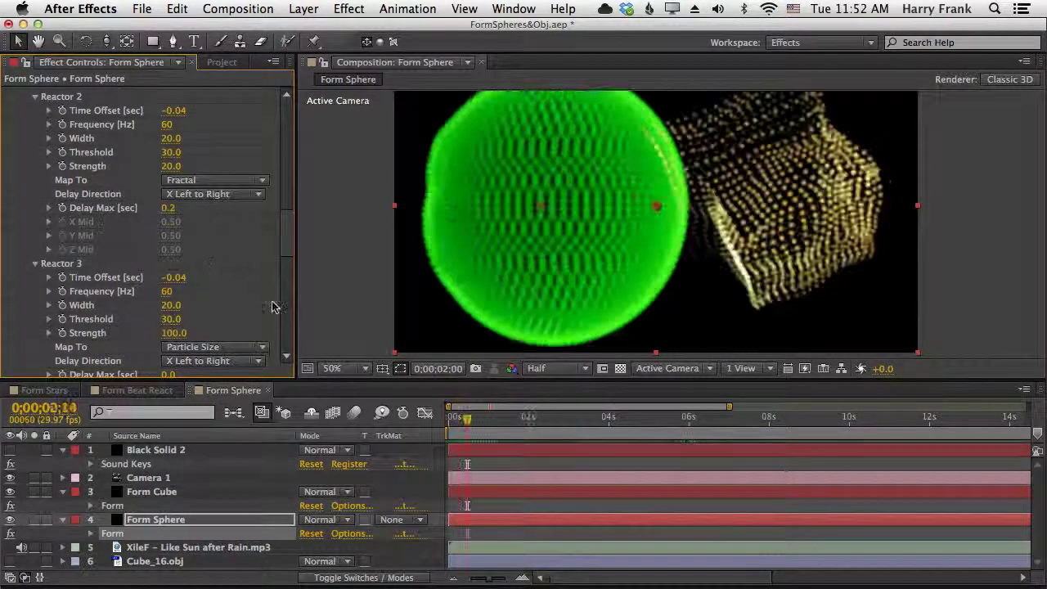
# Step: Set Form Sphere's Reactor 3 Delay Max to 0.2 seconds and preview the animation
pyautogui.moveTo(287, 252); pyautogui.dragTo(287, 270)
pyautogui.click(168, 266)
pyautogui.write('0')
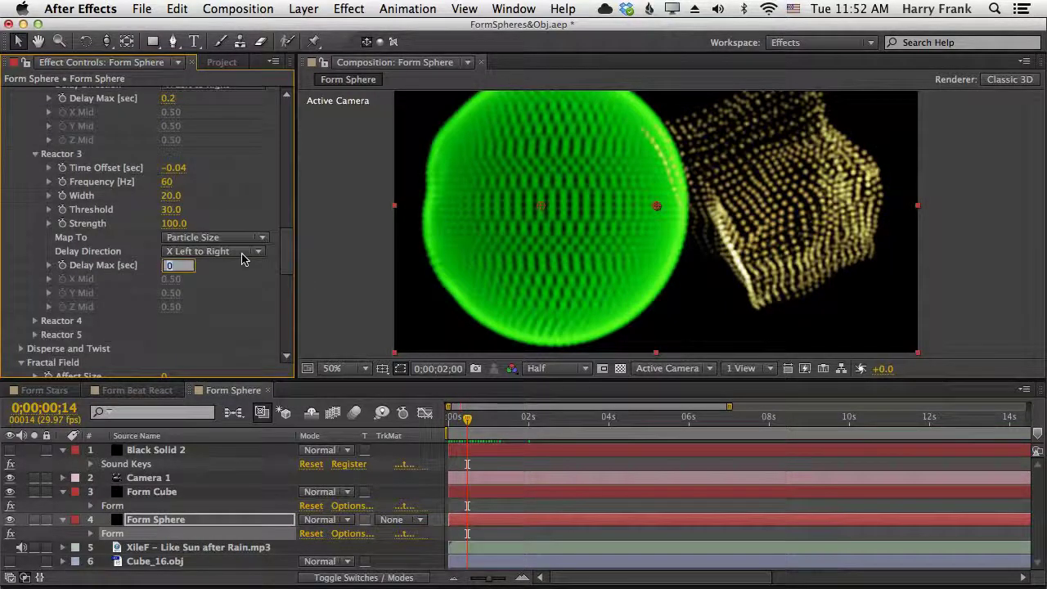
pyautogui.press('Return')
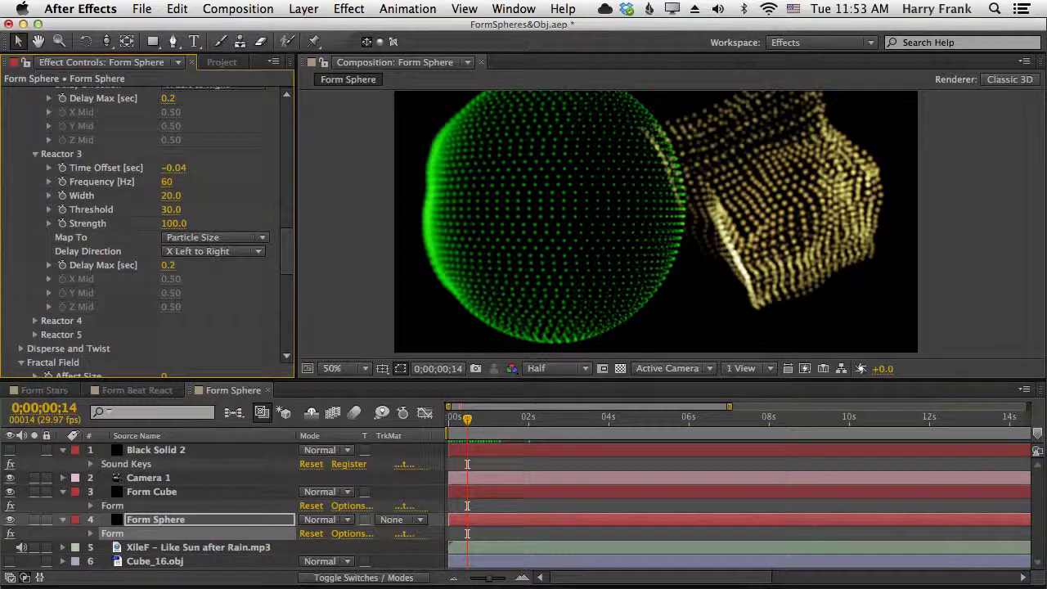
pyautogui.press('KP_0')
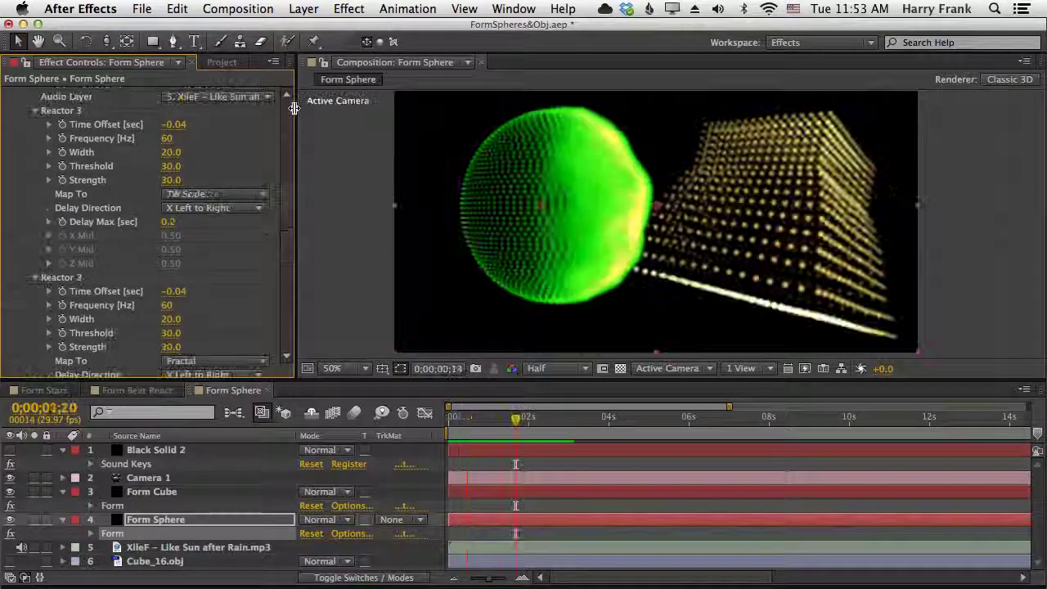
# Step: Enable expressions on Form Sphere's World Transform X and Y Rotation, and give Y Rotation the expression time * 30
pyautogui.scroll(10, 292, 109)
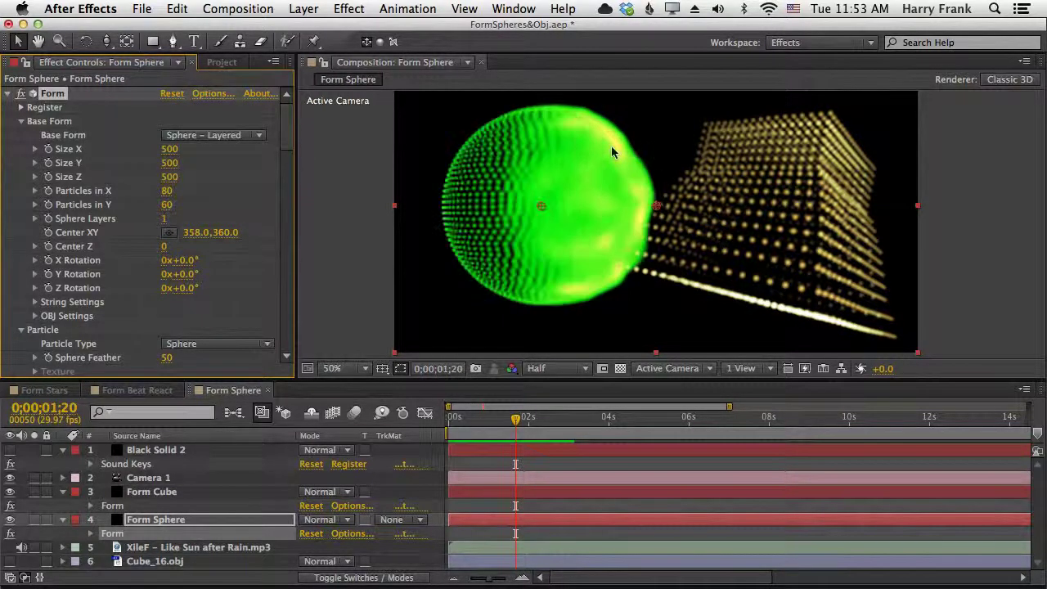
pyautogui.scroll(-15, 281, 163)
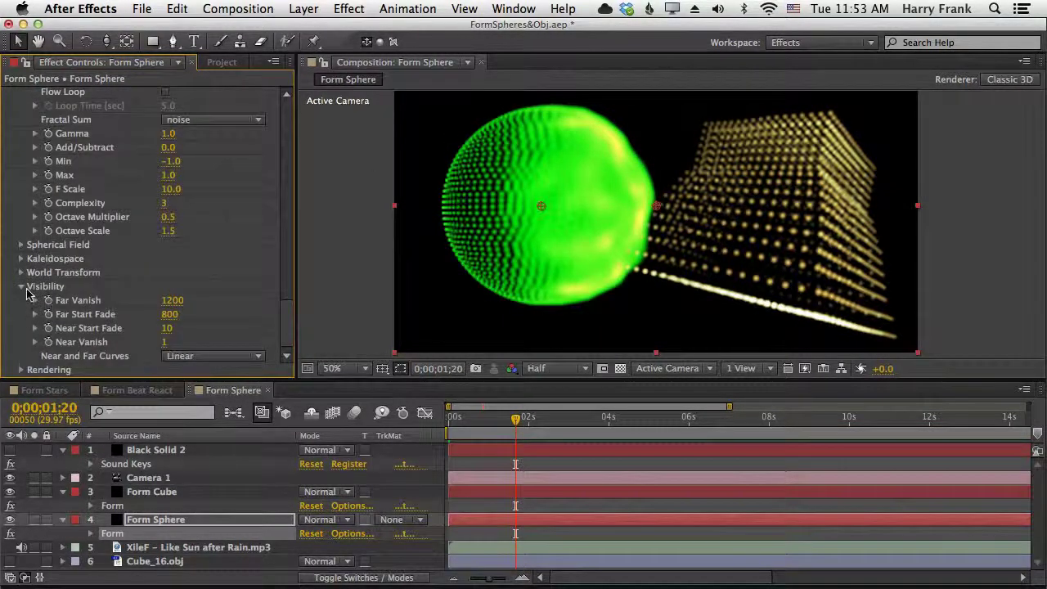
pyautogui.click(22, 272)
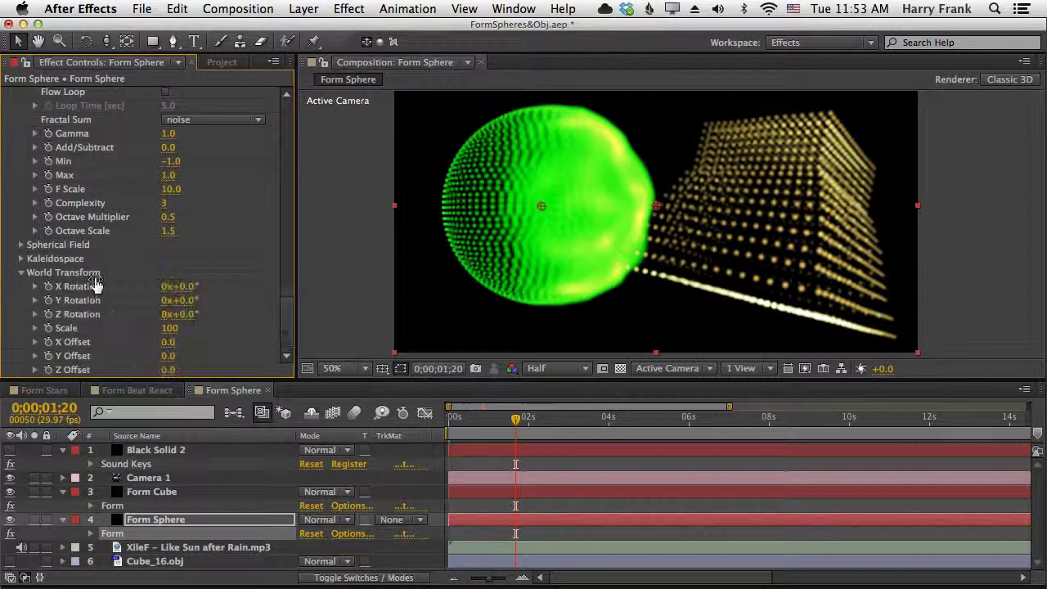
pyautogui.keyDown('alt'); pyautogui.click(48, 286); pyautogui.keyUp('alt')
pyautogui.keyDown('alt'); pyautogui.click(48, 300); pyautogui.keyUp('alt')
pyautogui.write('time * 30')
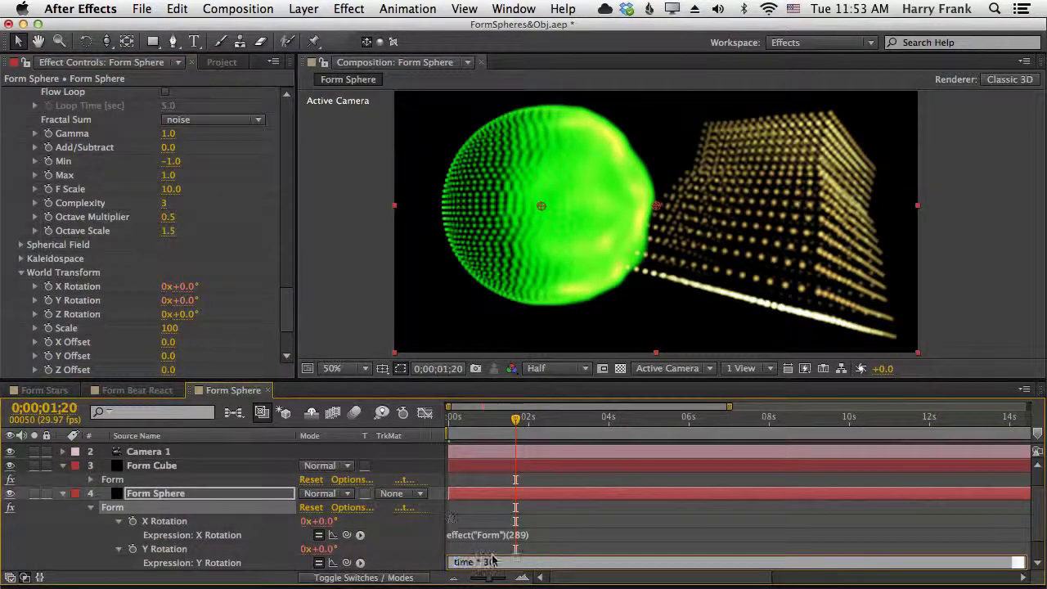
pyautogui.click(491, 548)
# Step: Give Form Sphere's X Rotation the expression time * 32 and preview the rotating objects
pyautogui.click(491, 535)
pyautogui.hotkey('ctrl', 'v')
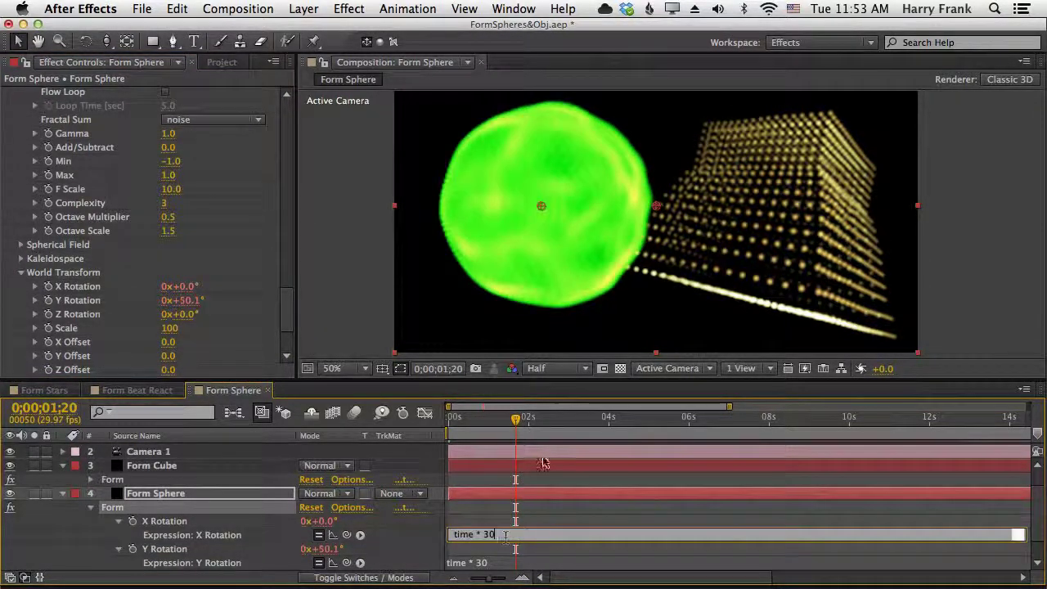
pyautogui.press('KP_Enter')
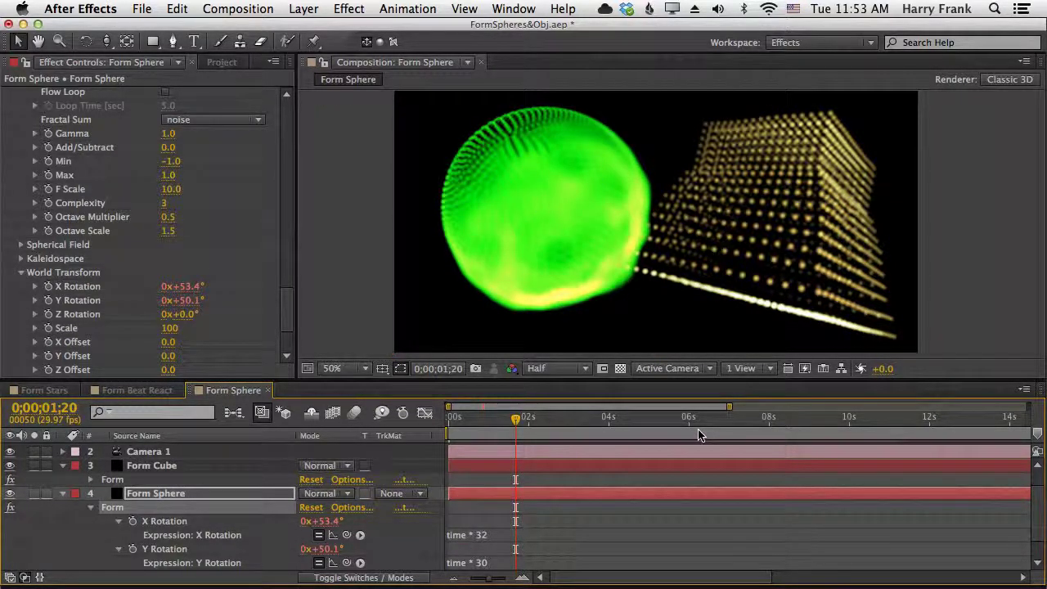
pyautogui.press('KP_0')
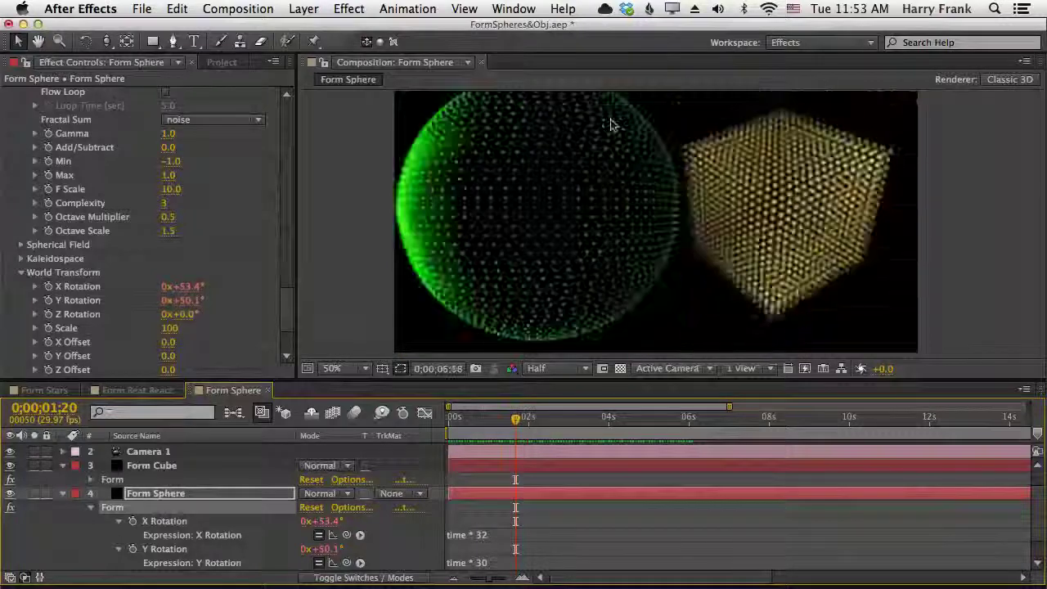
pyautogui.press('space')
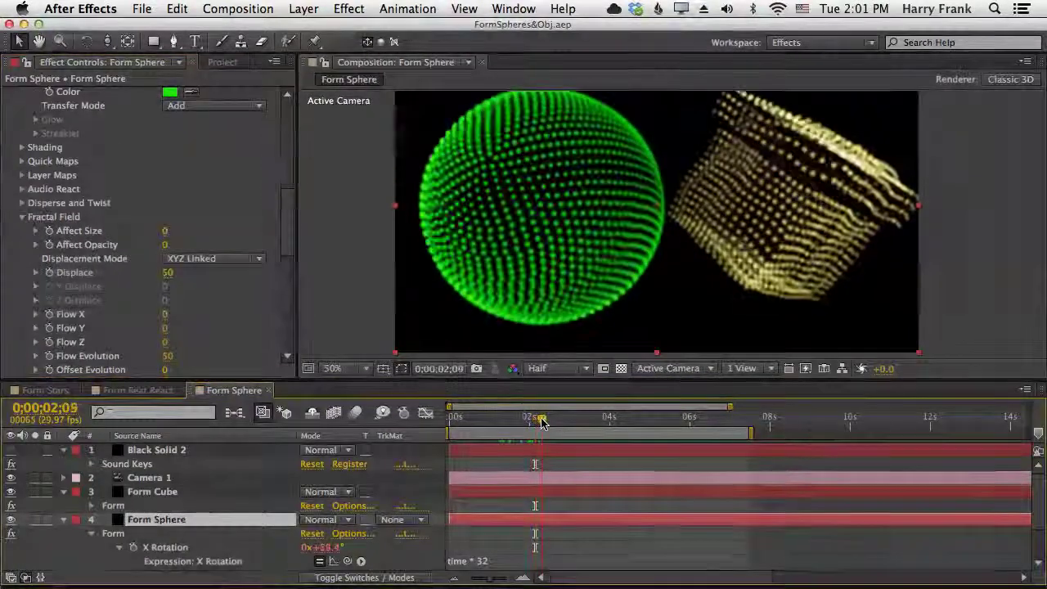
# Step: Examine Form Sphere's Quick Maps: the Opacity Map, the Color Map and the axis choices for Map Opac+Color over
pyautogui.moveTo(540, 421); pyautogui.dragTo(538, 421)
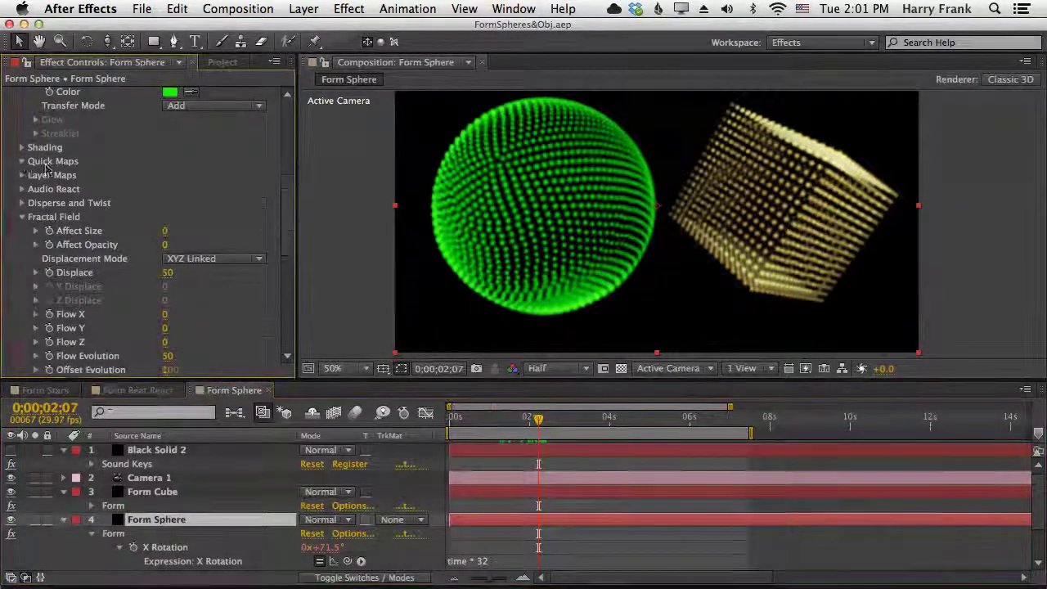
pyautogui.click(22, 161)
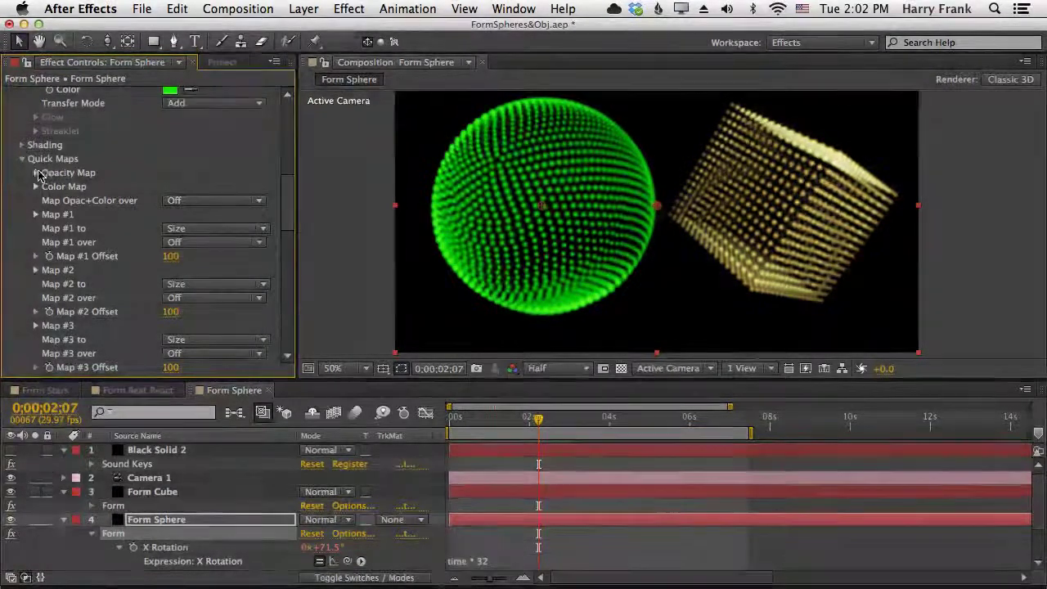
pyautogui.click(35, 172)
pyautogui.click(34, 251)
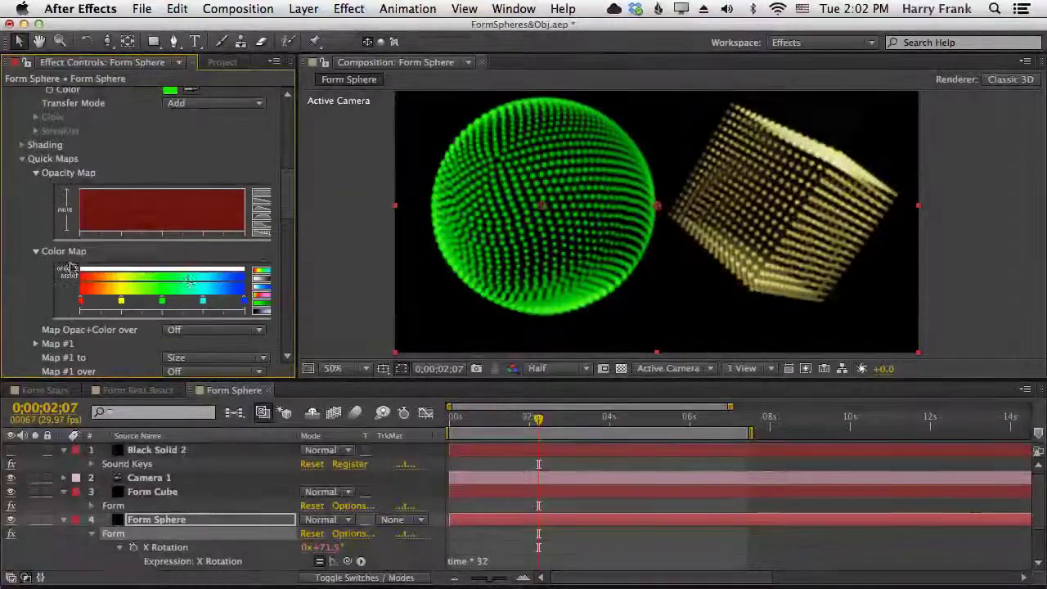
pyautogui.click(206, 330)
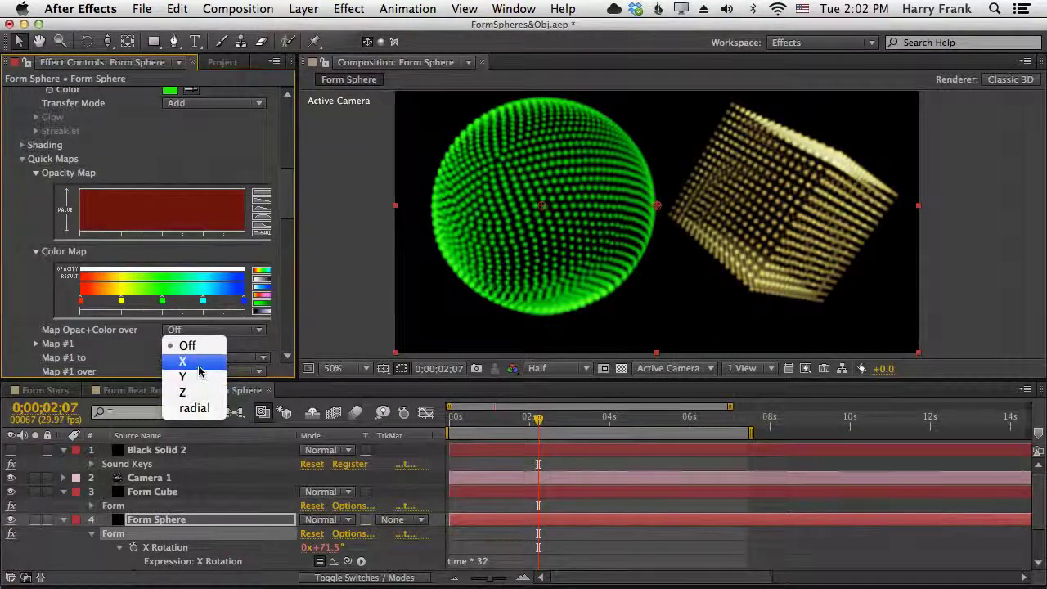
pyautogui.click(76, 294)
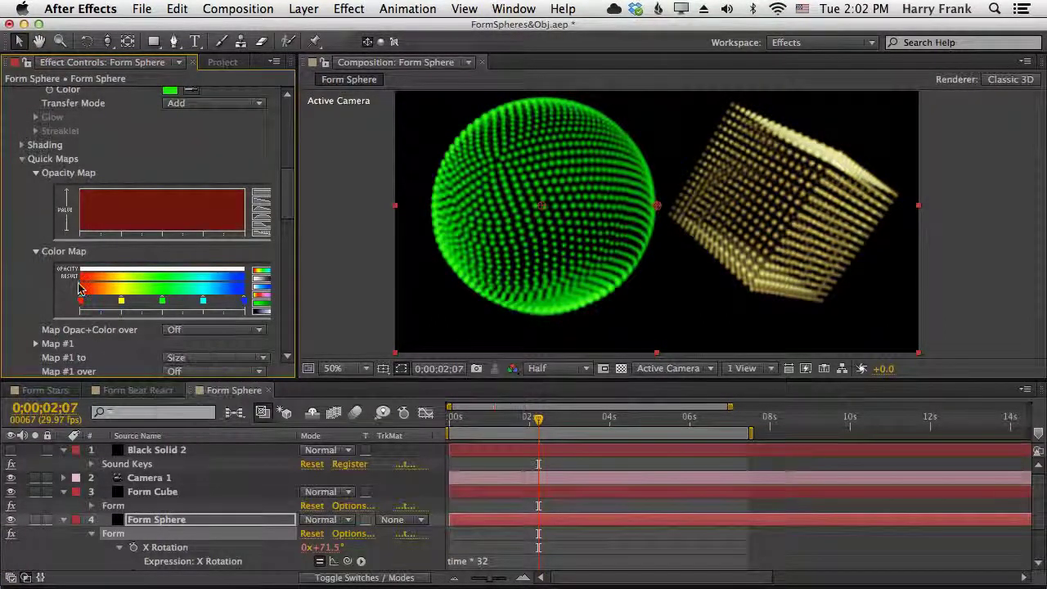
pyautogui.click(178, 331)
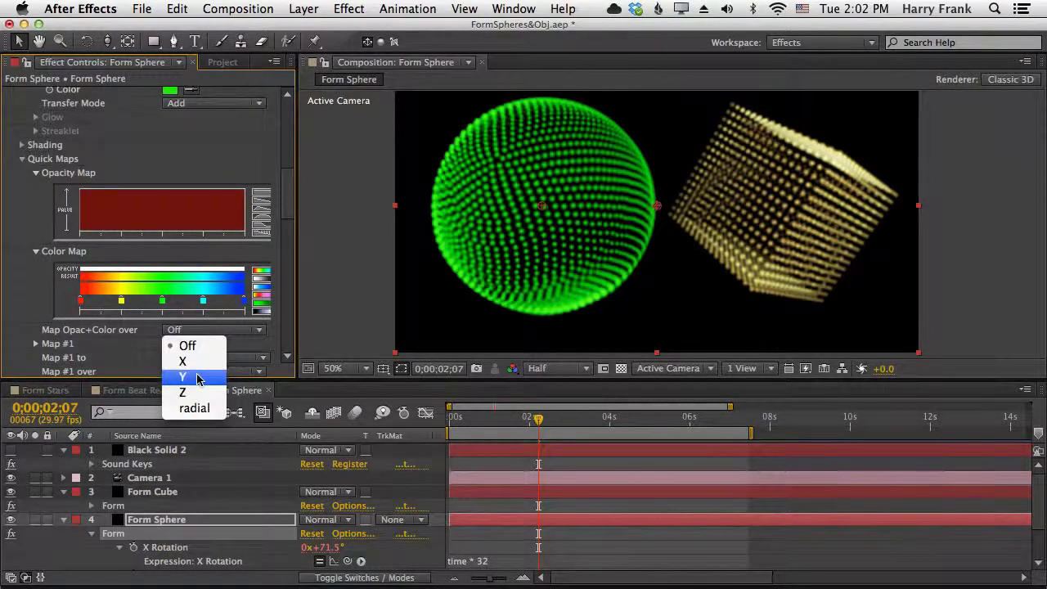
pyautogui.click(36, 172)
pyautogui.click(35, 172)
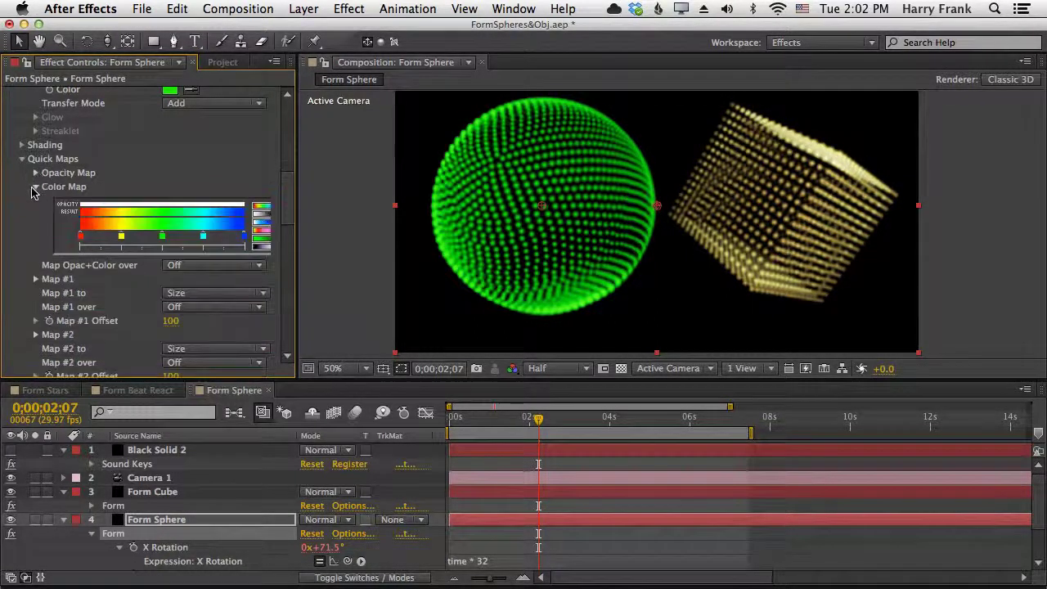
pyautogui.click(36, 187)
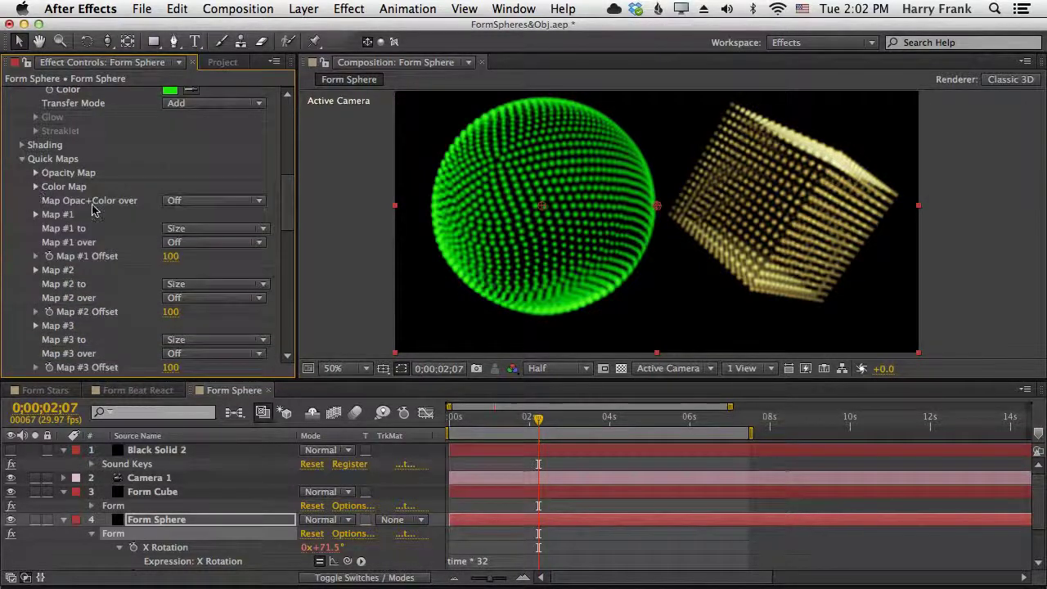
# Step: Apply the descending ramp preset to Form Sphere's Map #1 and map it to Size over X
pyautogui.click(177, 231)
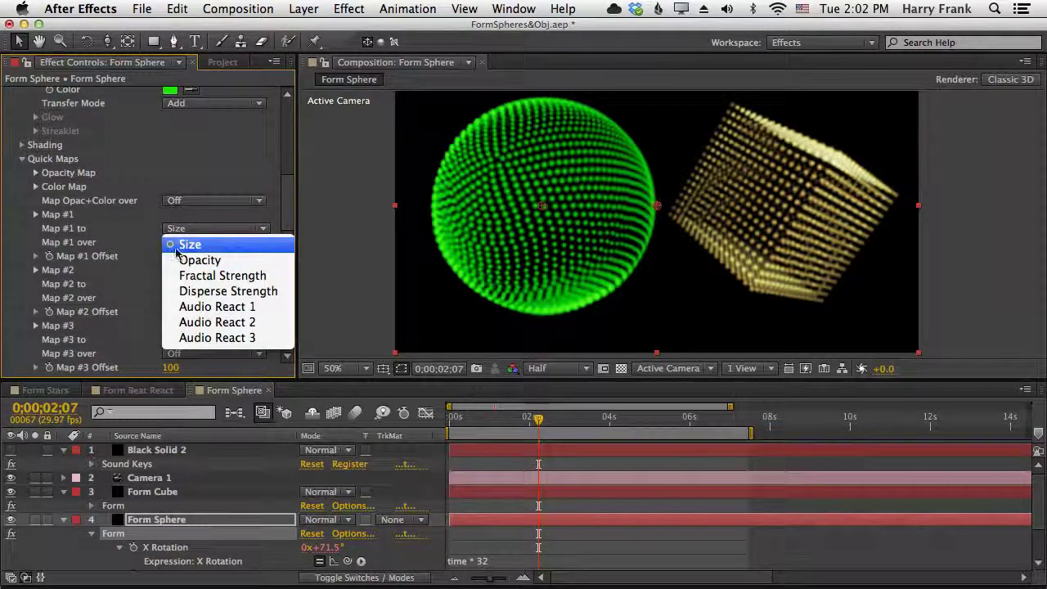
pyautogui.click(226, 243)
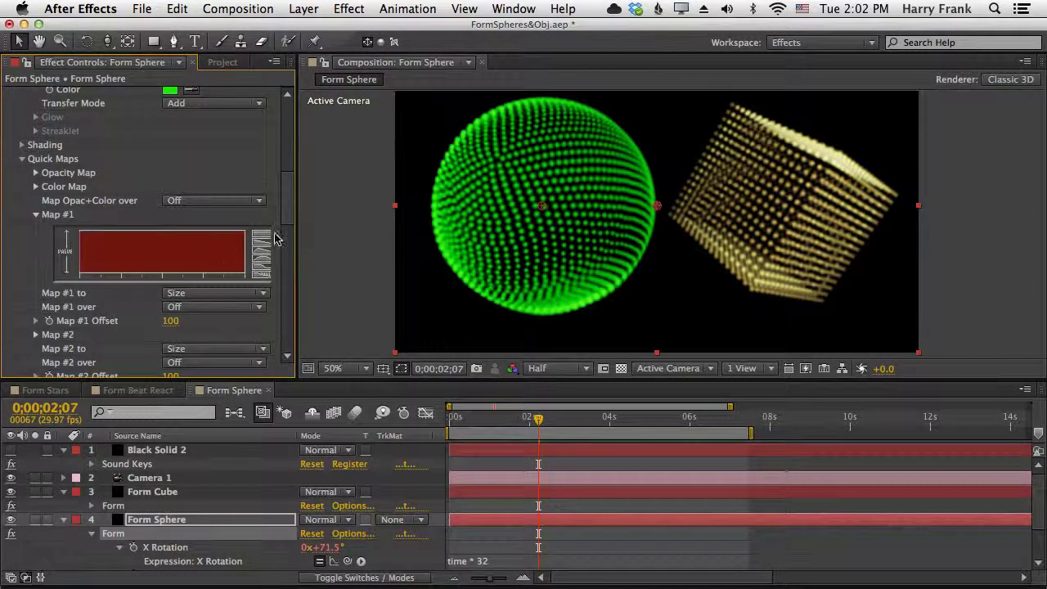
pyautogui.click(263, 245)
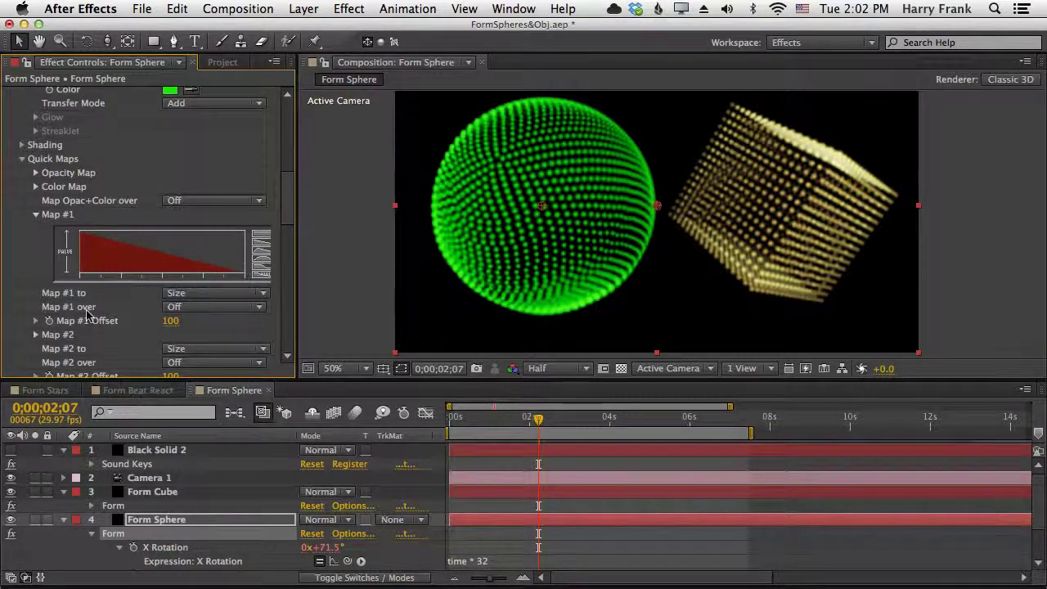
pyautogui.click(176, 310)
pyautogui.click(176, 321)
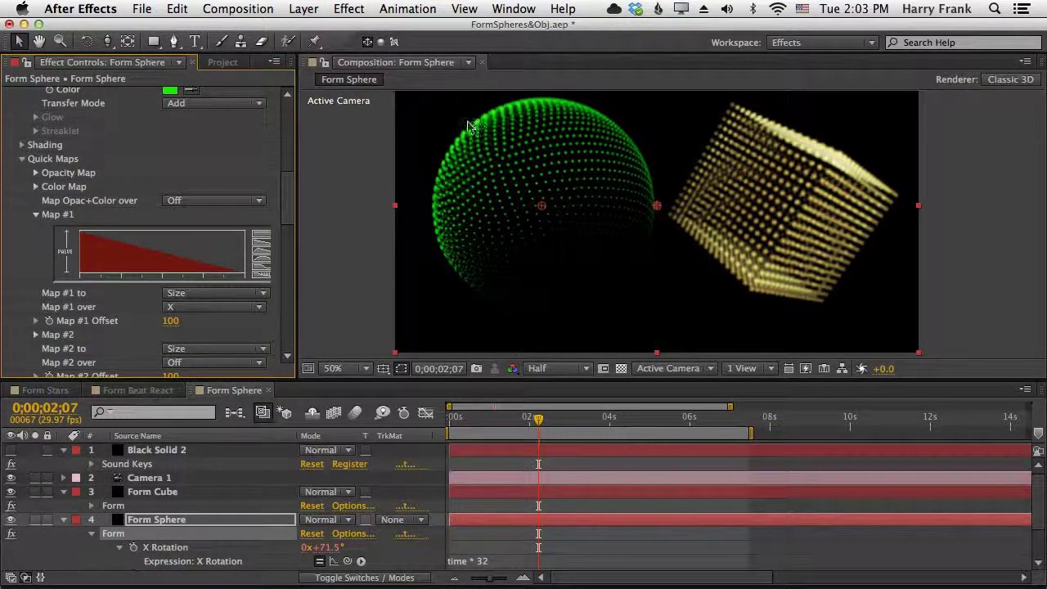
# Step: Try mapping Form Sphere's Map #1 over Y and over Z, scrubbing the timeline to compare the size falloff
pyautogui.click(211, 307)
pyautogui.click(188, 356)
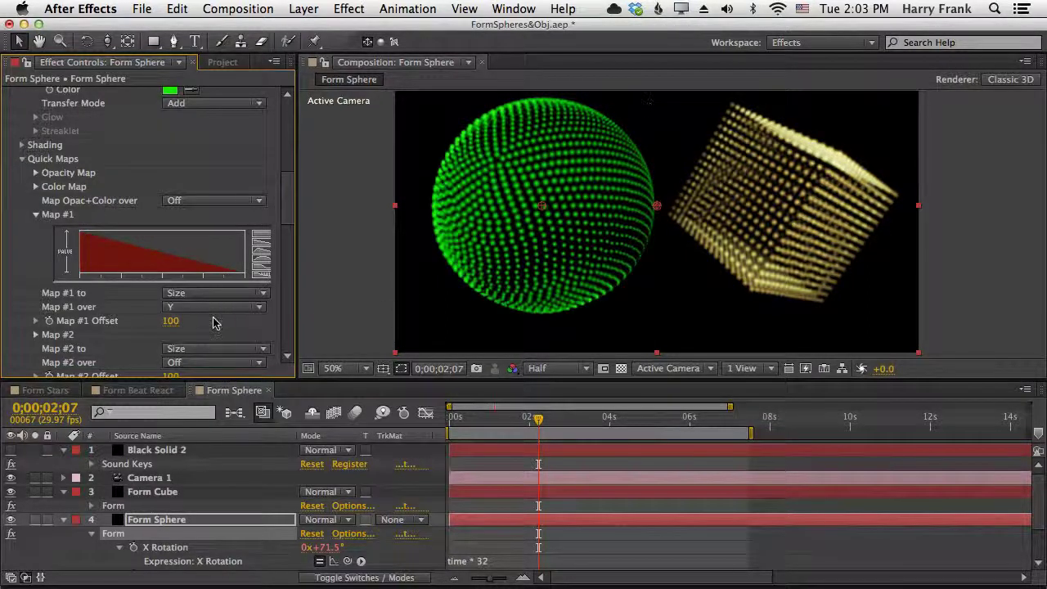
pyautogui.moveTo(563, 421); pyautogui.dragTo(588, 435)
pyautogui.click(211, 307)
pyautogui.click(209, 367)
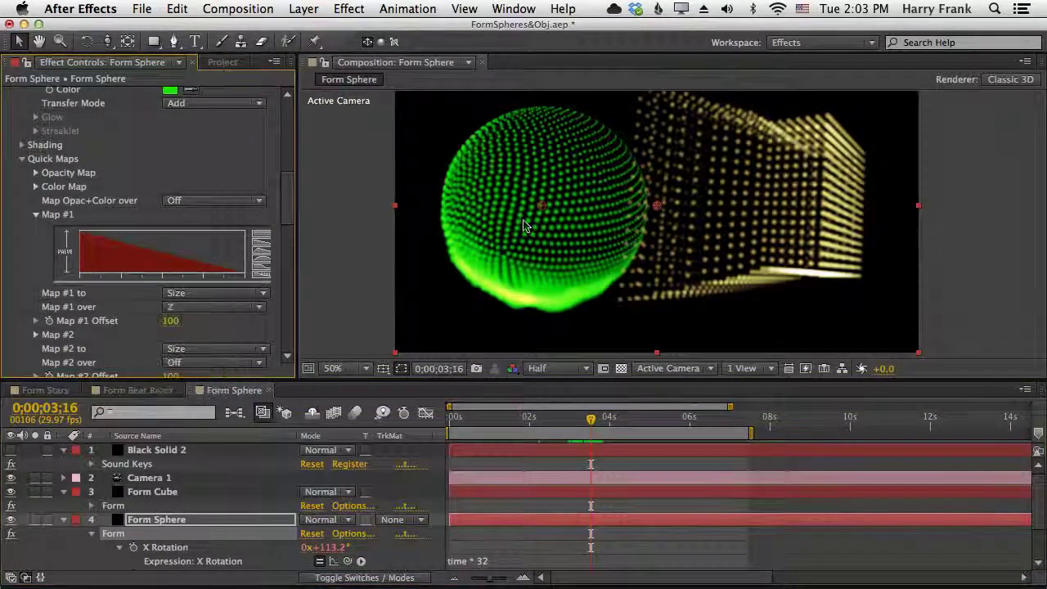
# Step: Map Form Sphere's Map #1 to Audio React 1 over X and redraw its curve as four separate humps
pyautogui.click(185, 296)
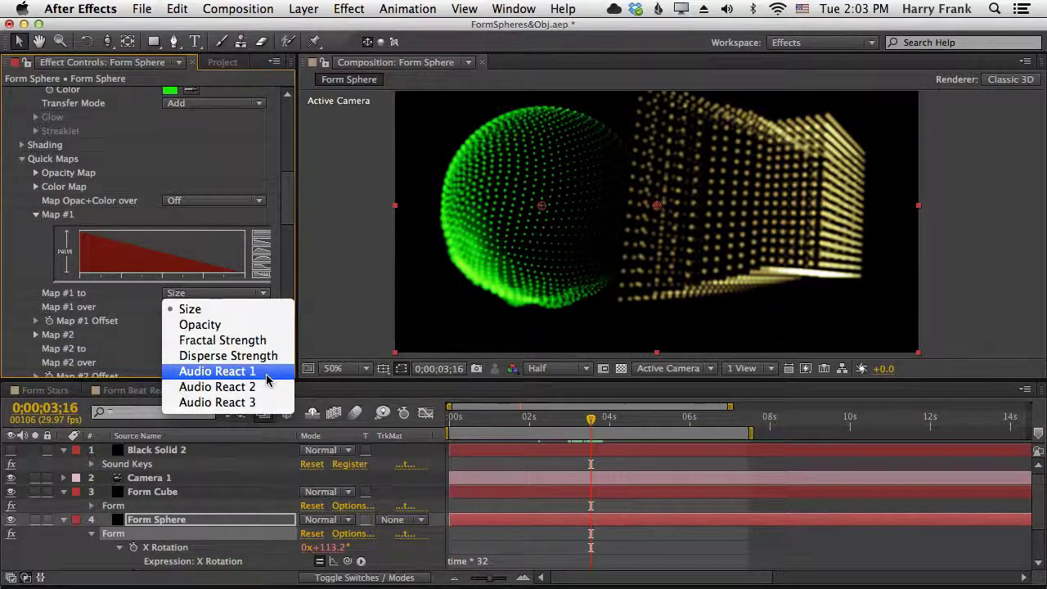
pyautogui.click(217, 371)
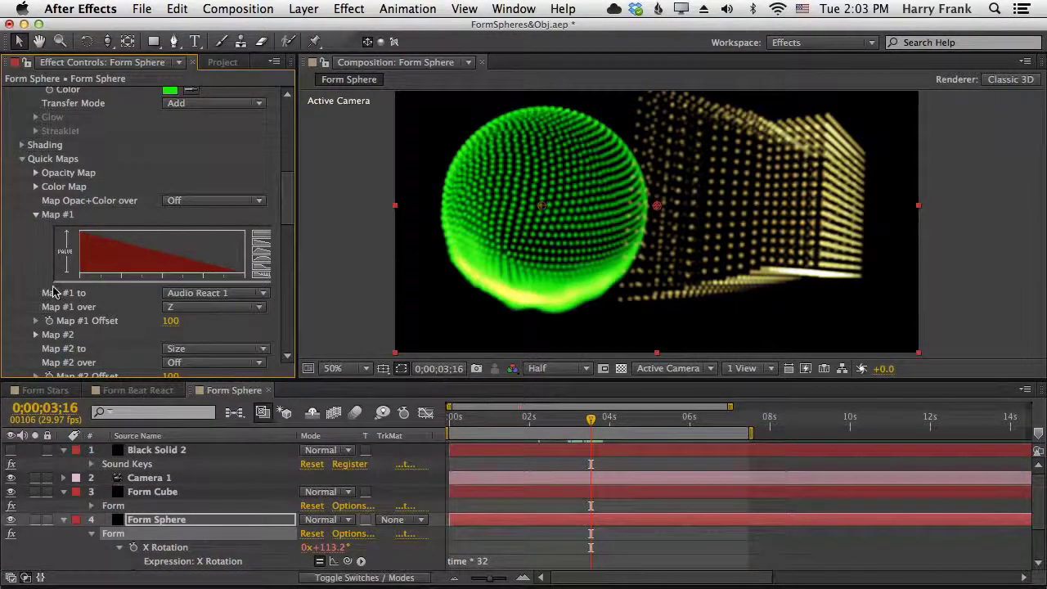
pyautogui.click(177, 307)
pyautogui.click(183, 336)
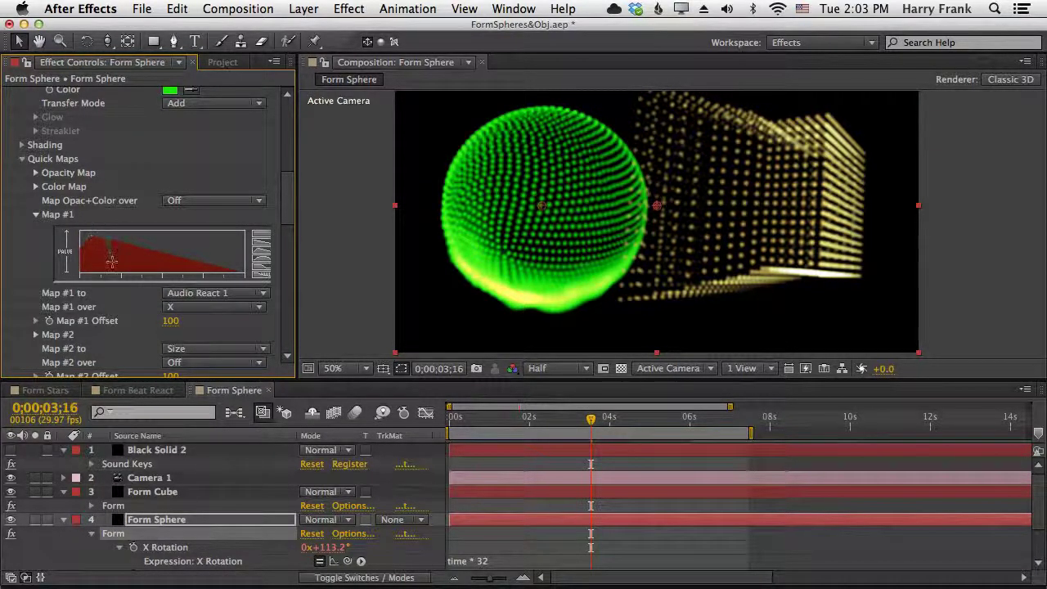
pyautogui.moveTo(111, 262); pyautogui.dragTo(141, 240)
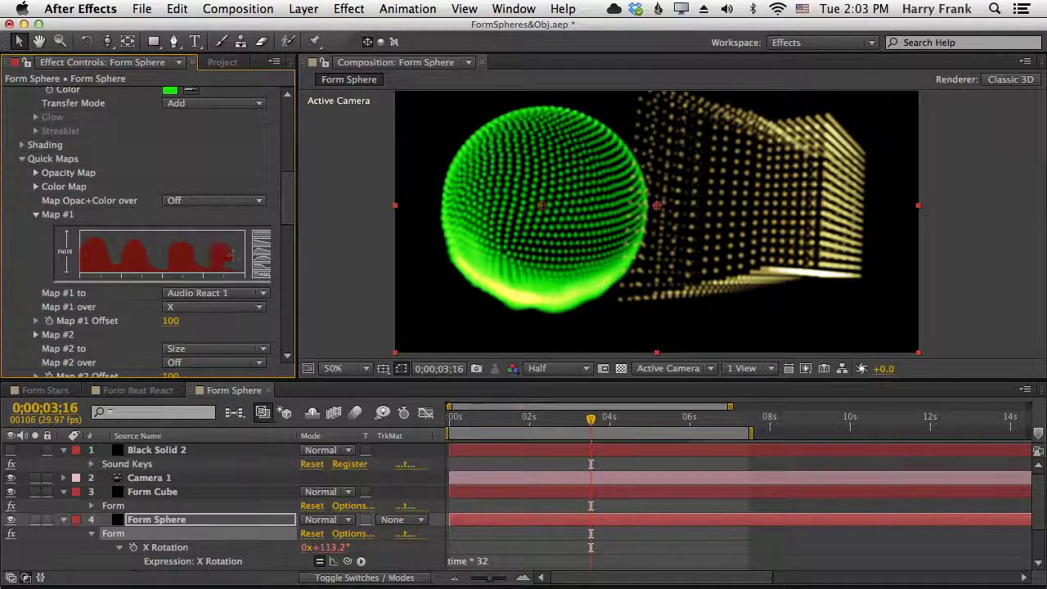
# Step: Preview and scrub the animation to examine Map #1's effect on the sphere's audio reaction, and review the available map targets
pyautogui.moveTo(500, 419); pyautogui.dragTo(505, 421)
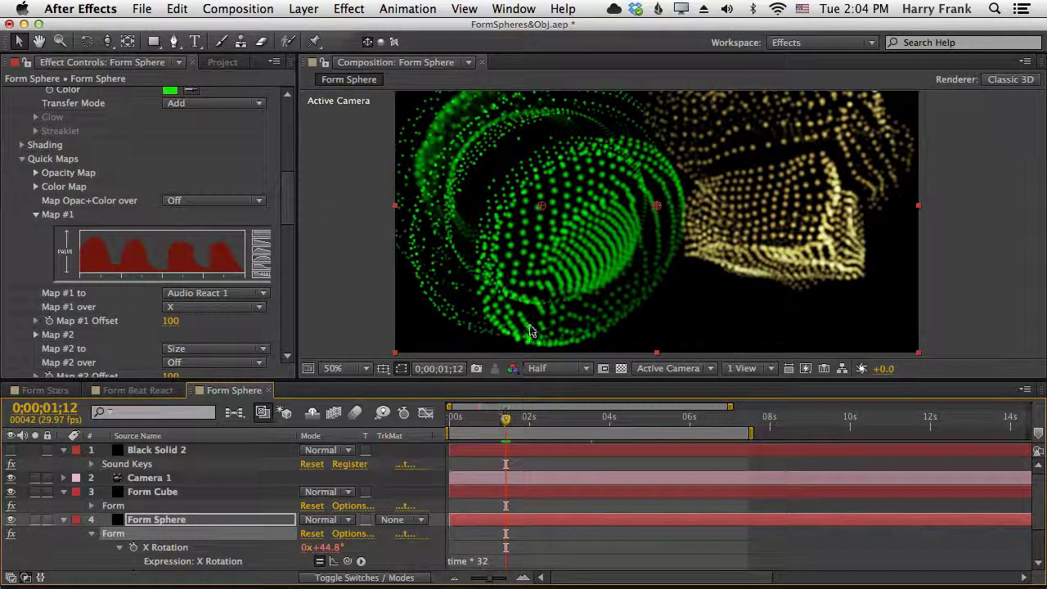
pyautogui.press('KP_0')
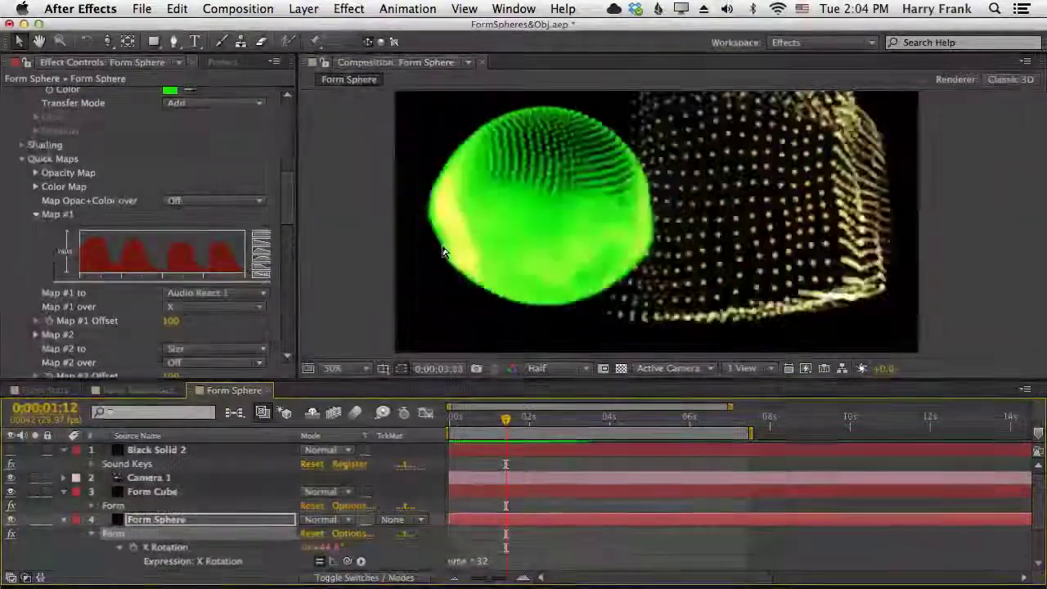
pyautogui.press('space')
pyautogui.click(216, 295)
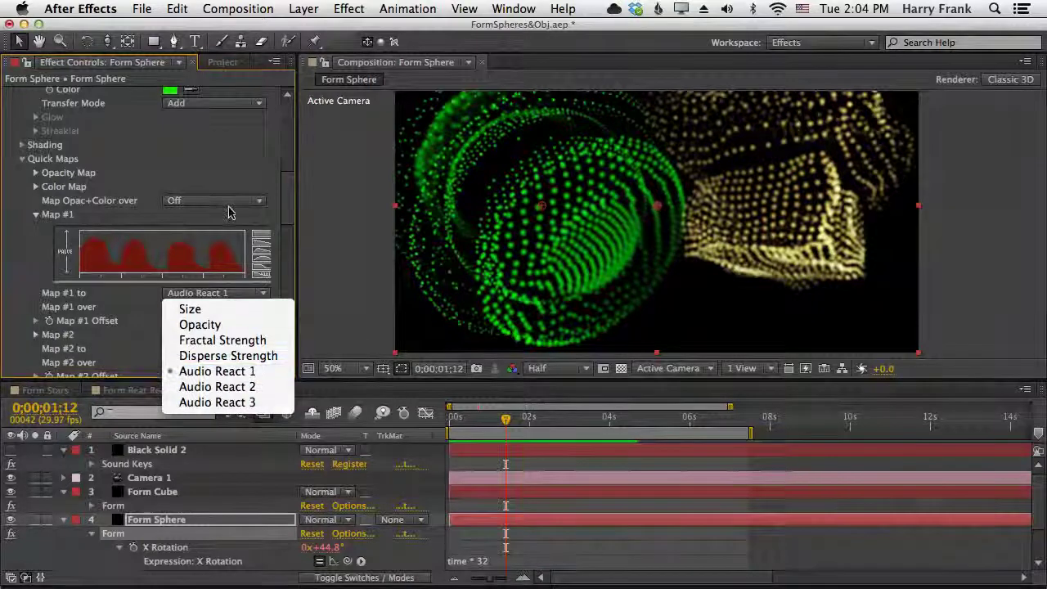
pyautogui.click(592, 232)
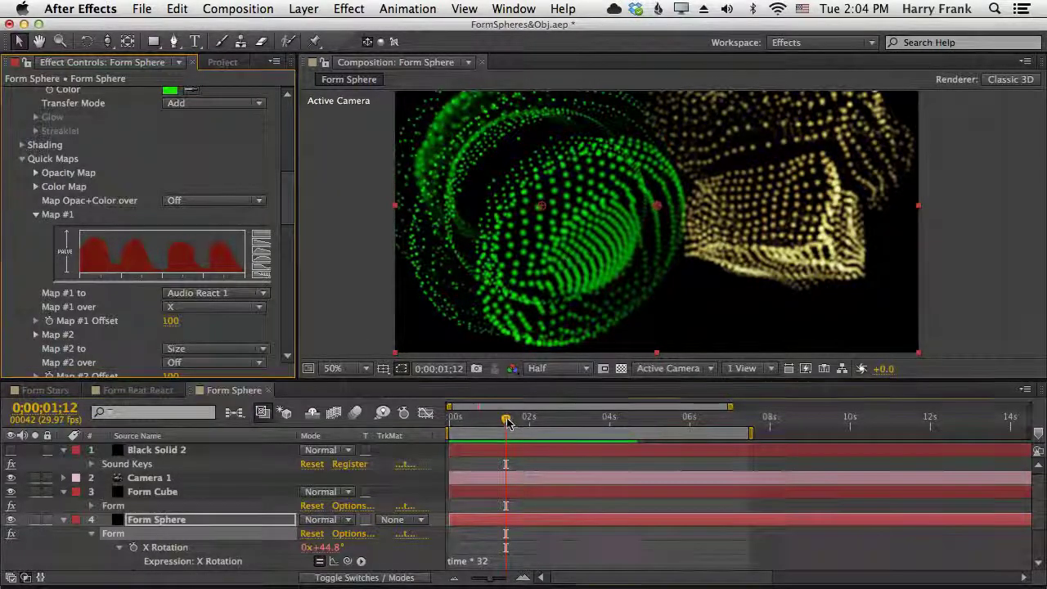
pyautogui.moveTo(507, 419); pyautogui.dragTo(577, 435)
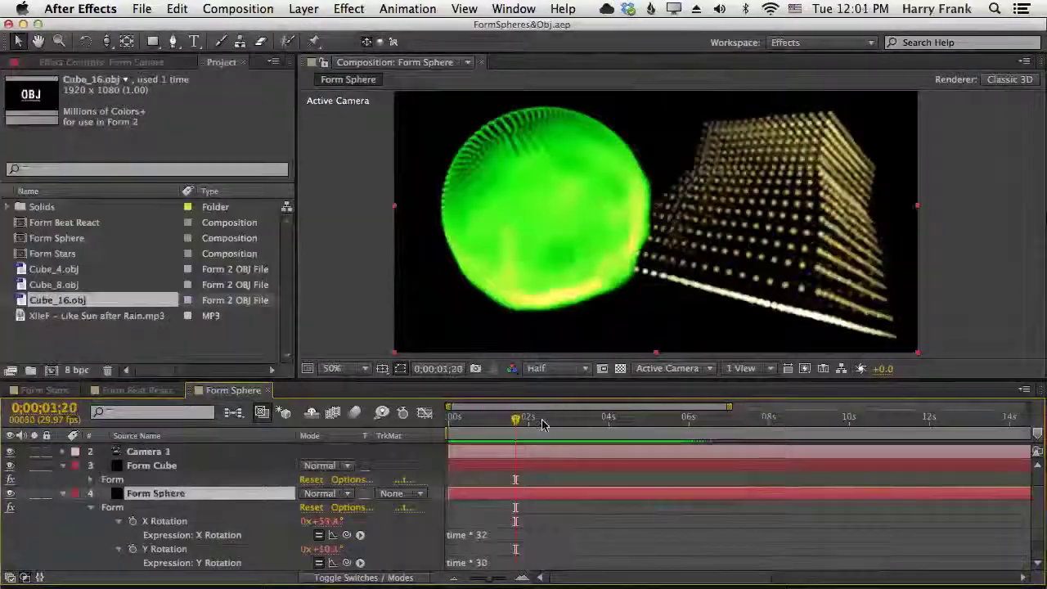
pyautogui.moveTo(543, 424); pyautogui.dragTo(552, 423)
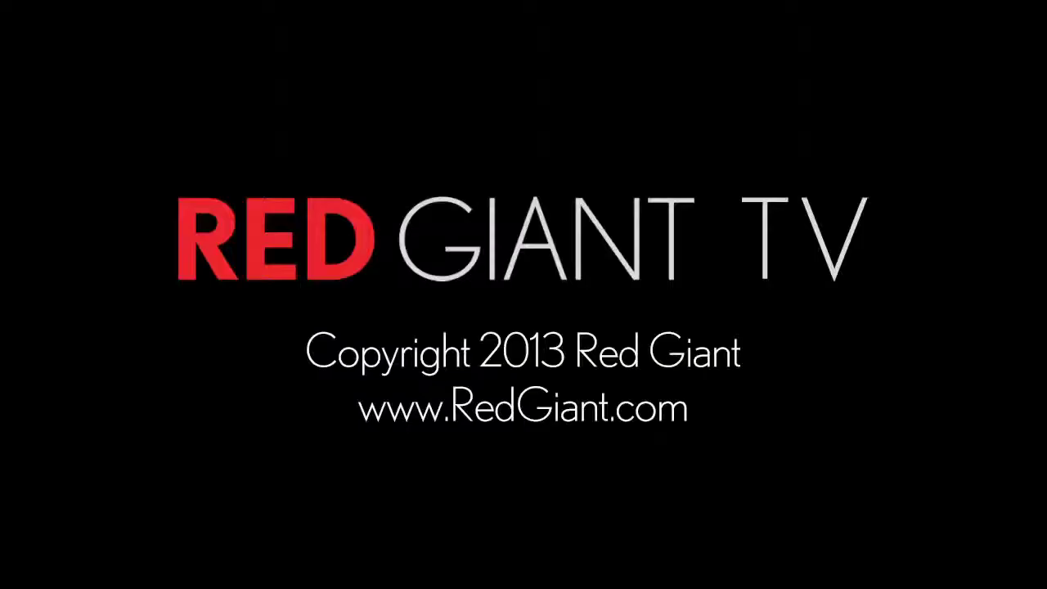